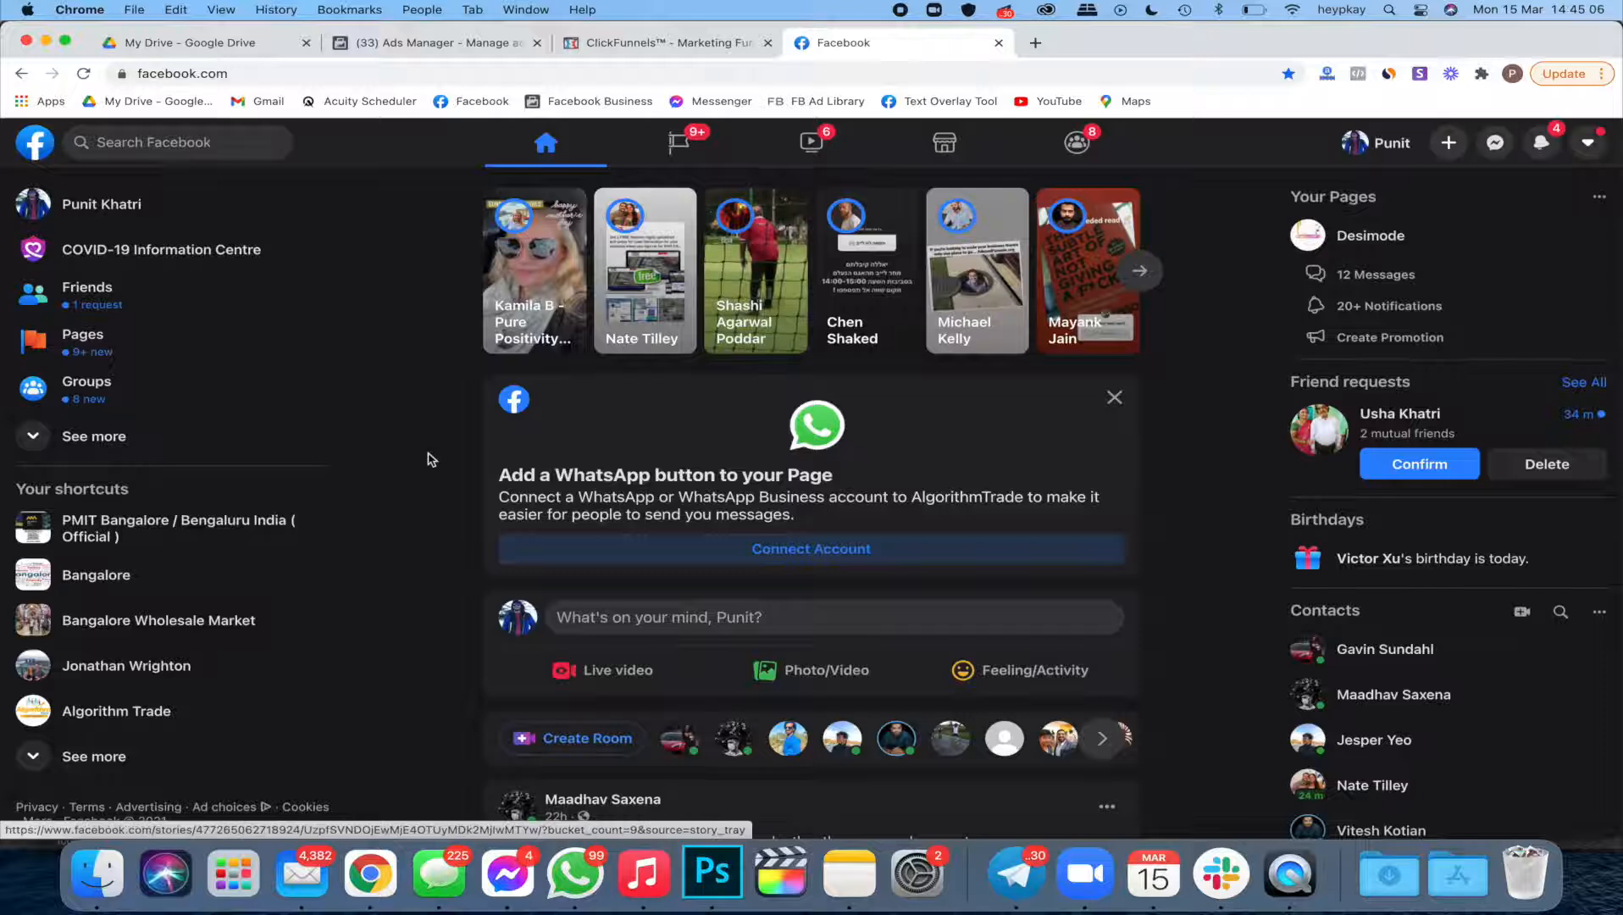
scroll(430, 458, down, 3)
scroll(430, 458, down, 14)
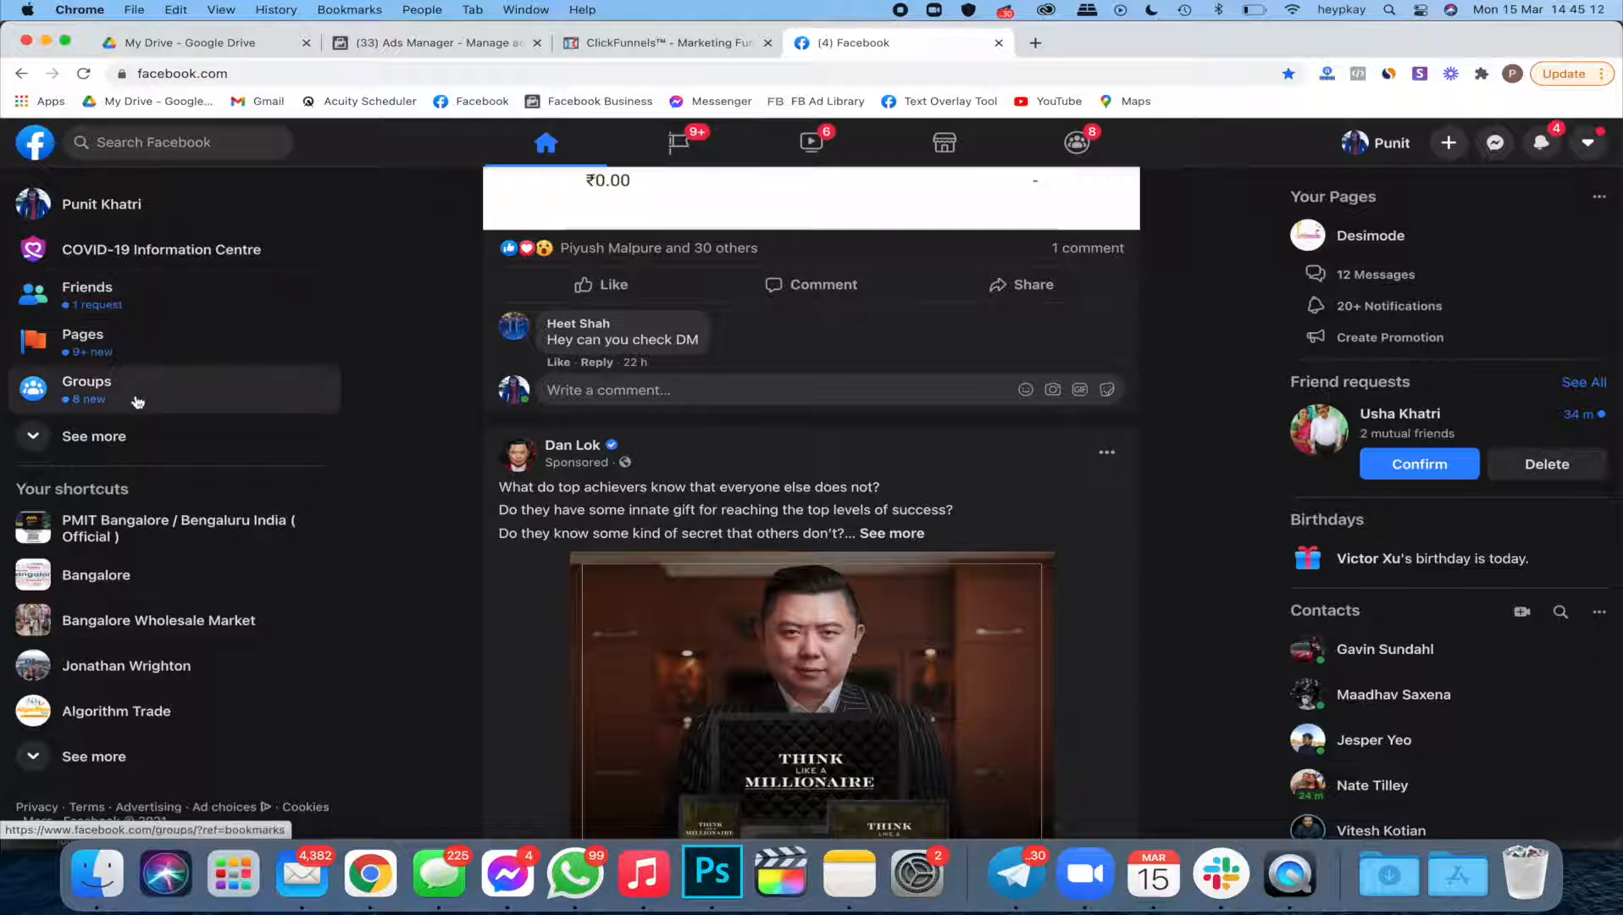
click(415, 50)
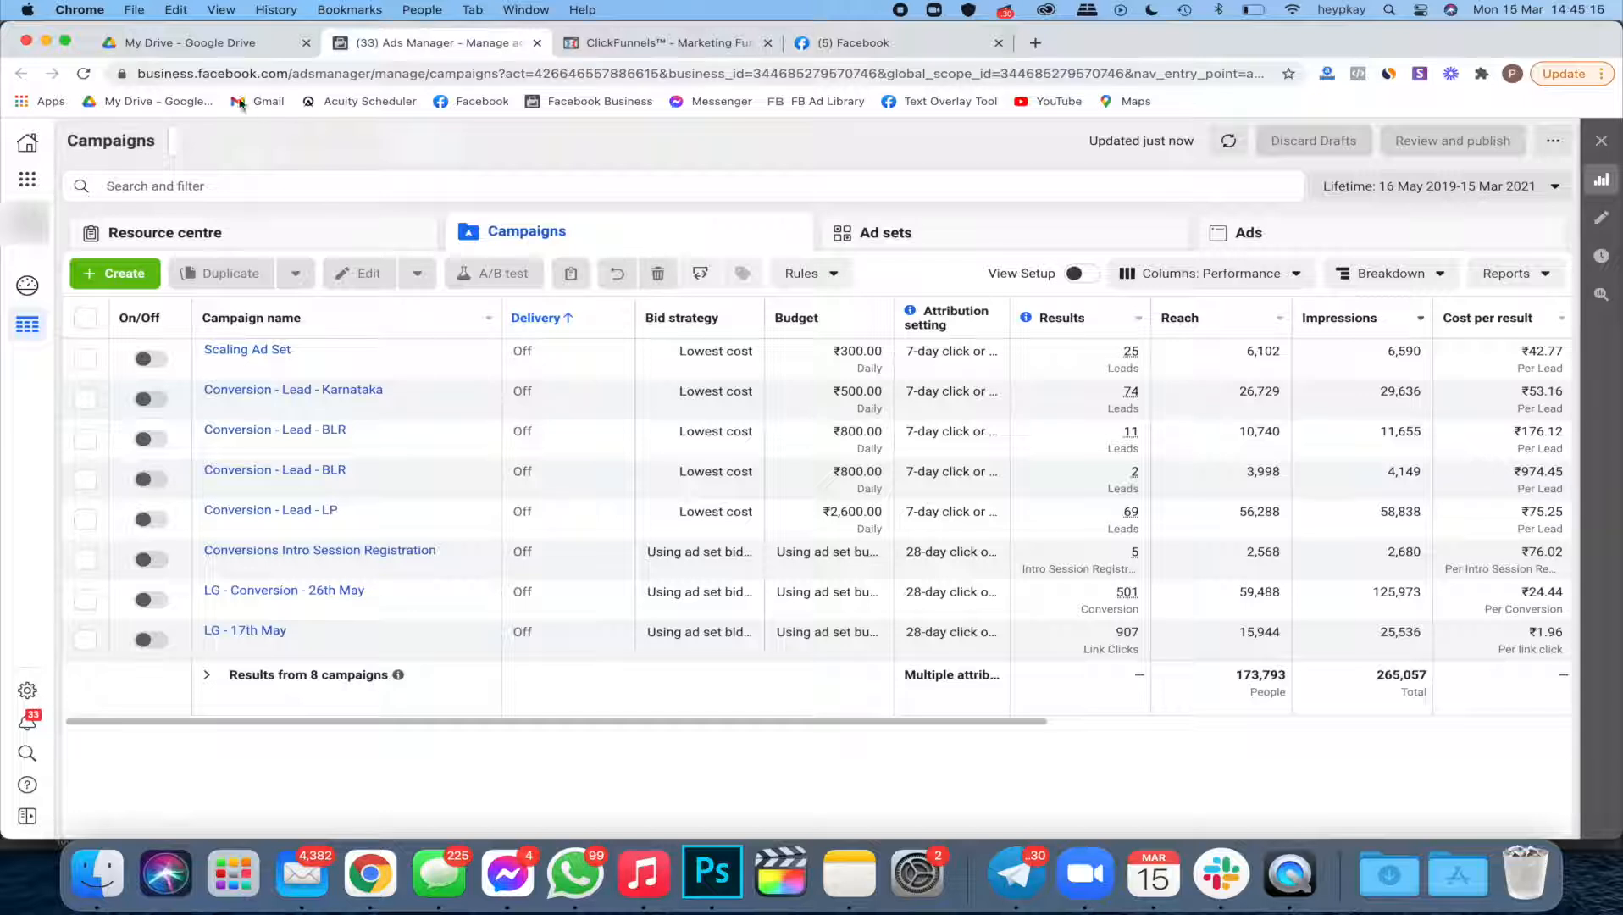
click(876, 53)
click(188, 77)
click(188, 79)
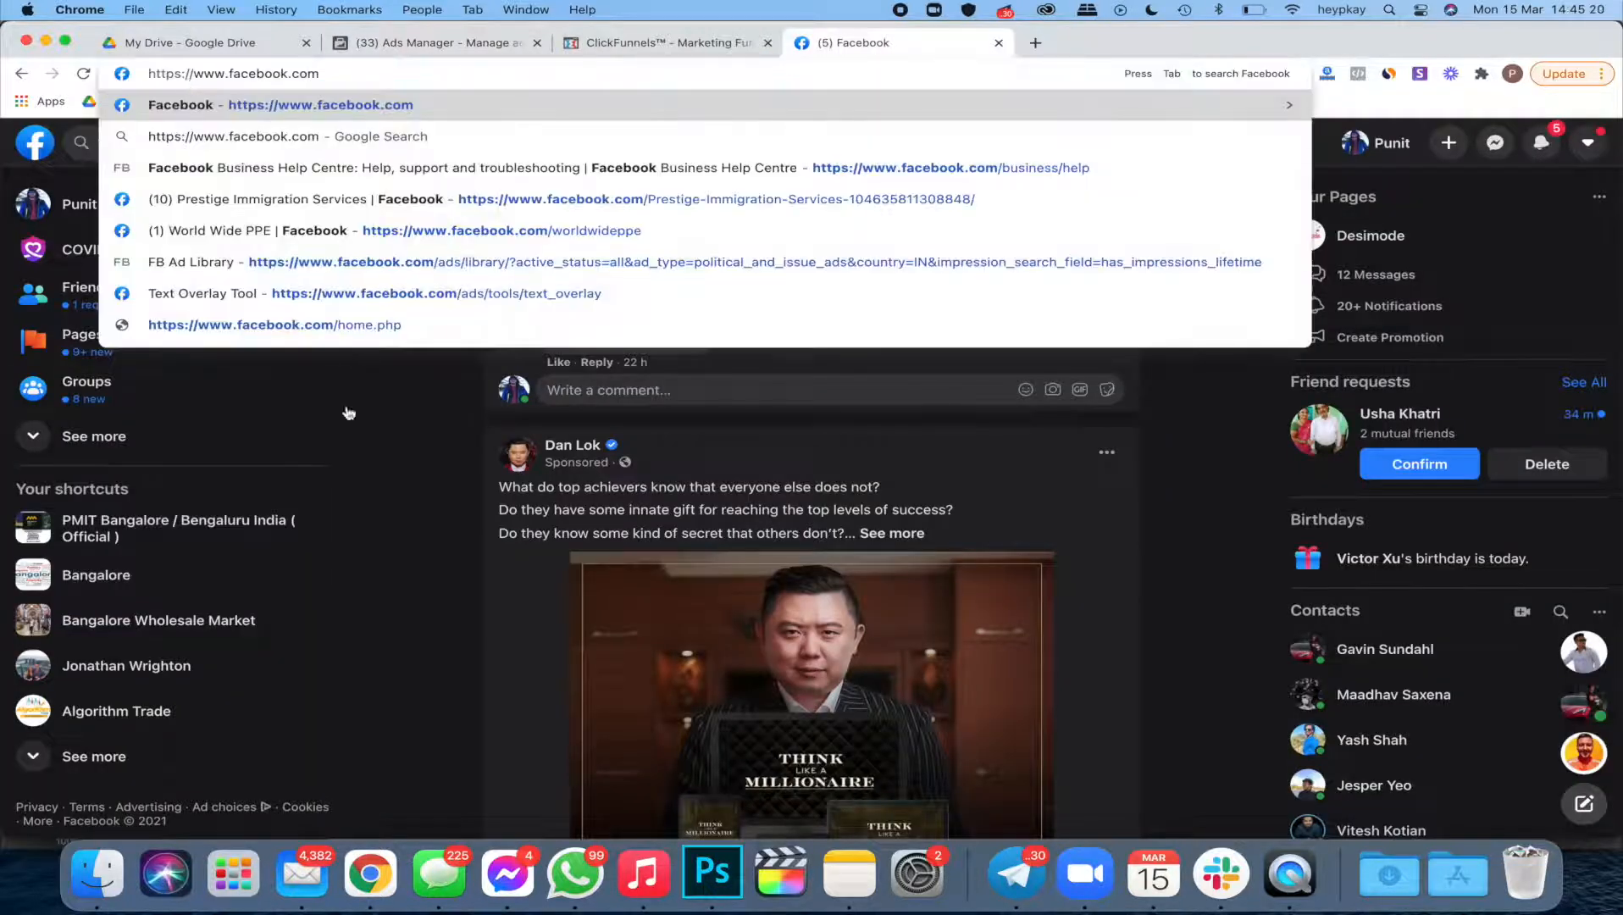
click(362, 431)
Step: Switch to the Ads Manager page and enter business.facebook.com as its address
click(400, 40)
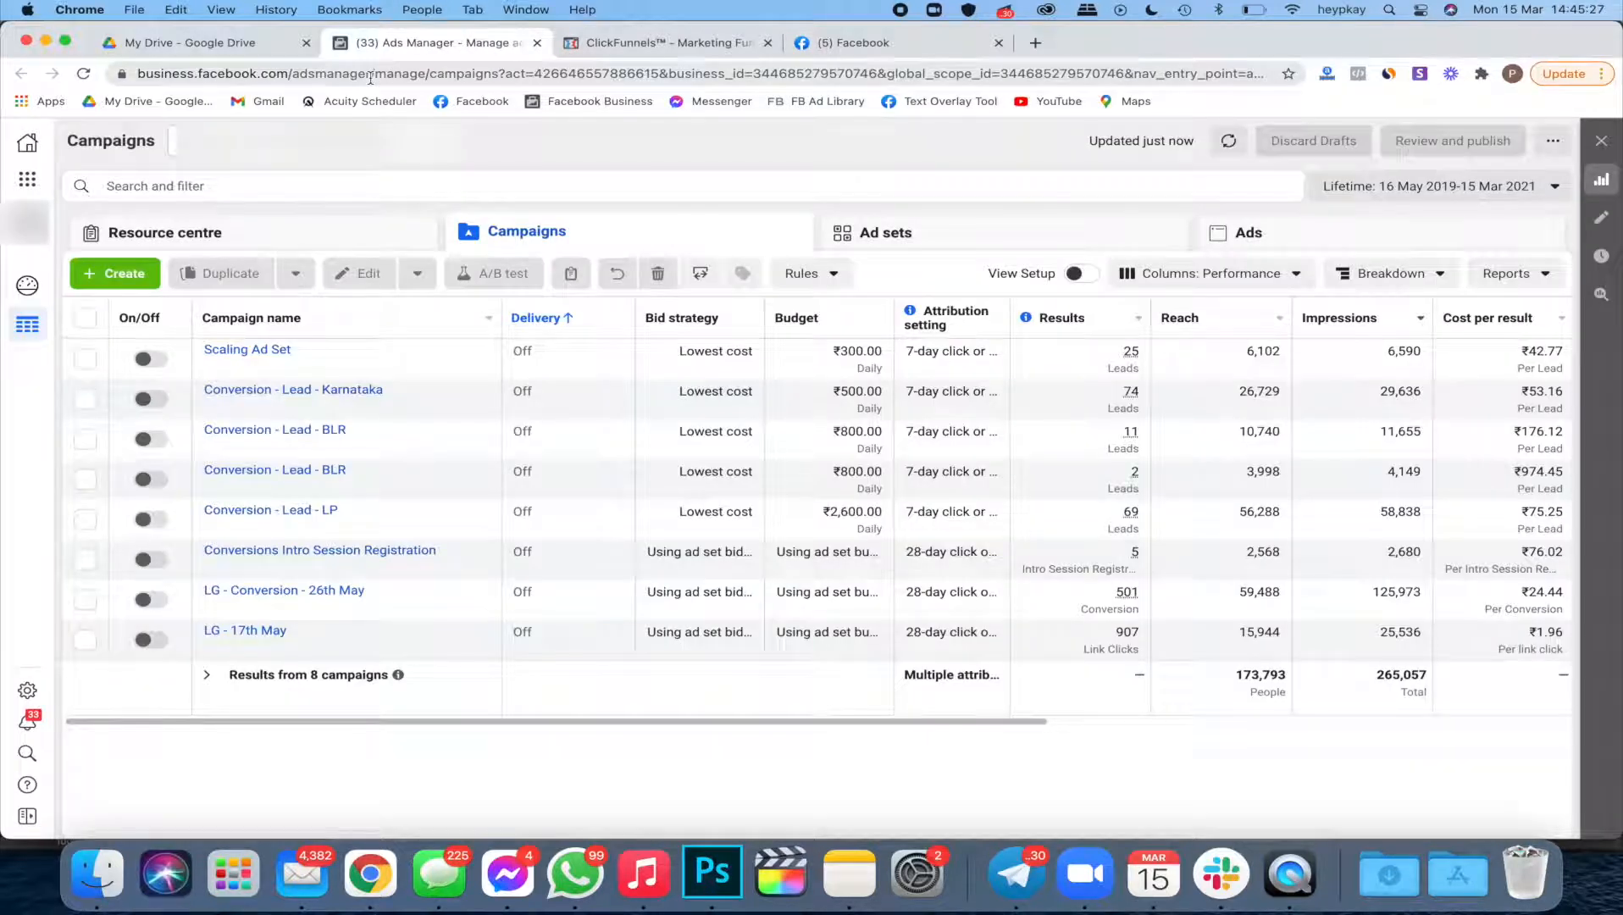
click(371, 78)
text(busine)
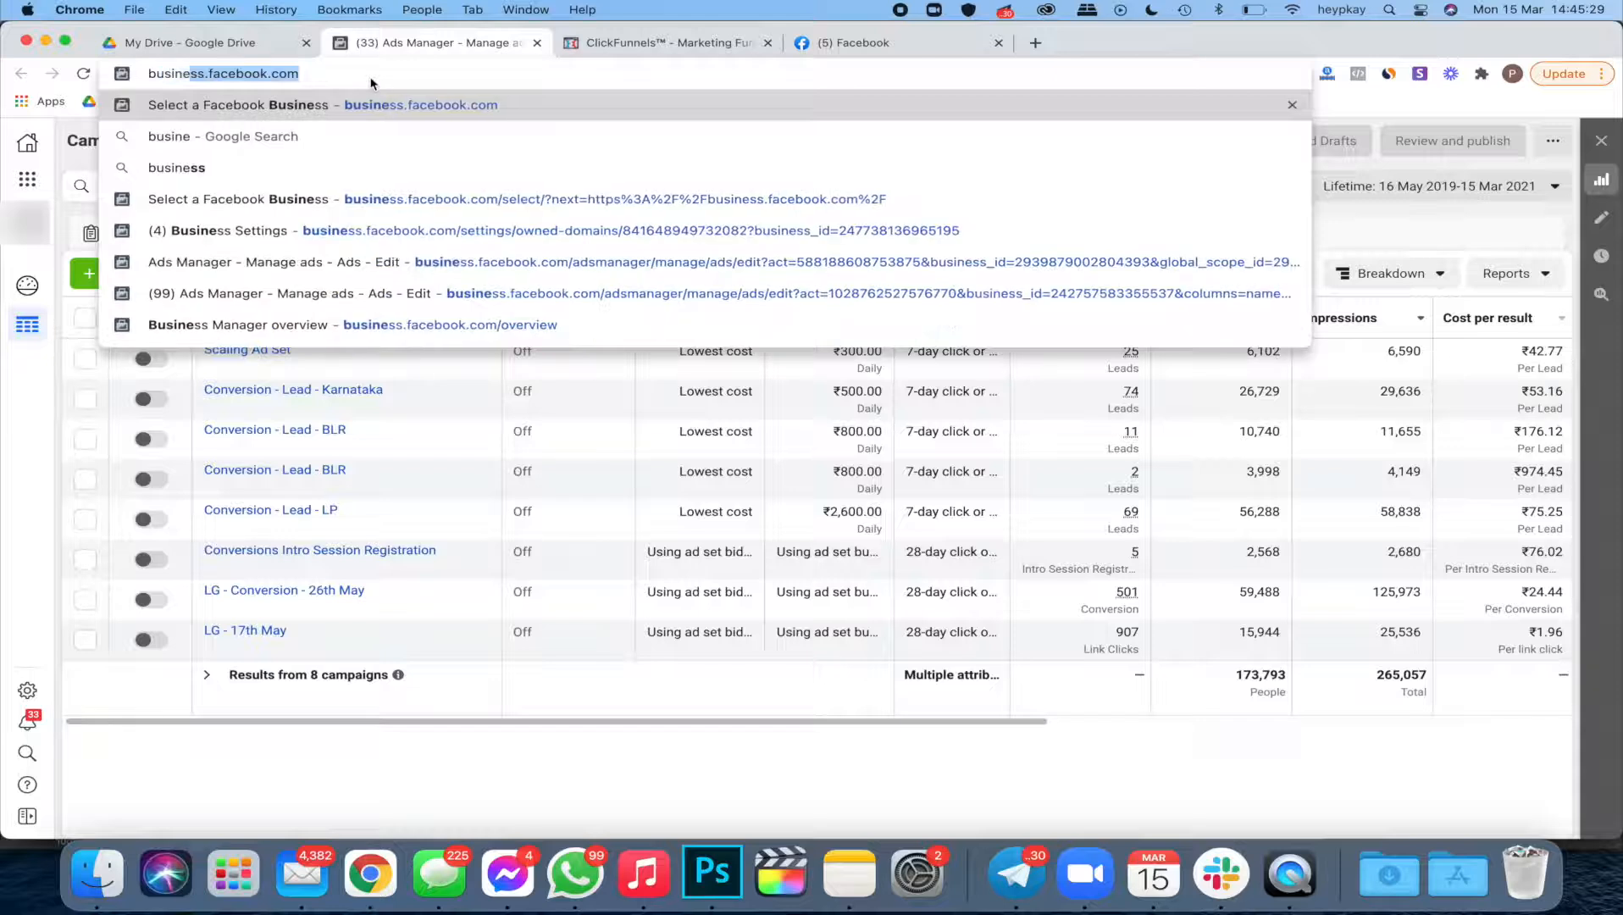
key(Right)
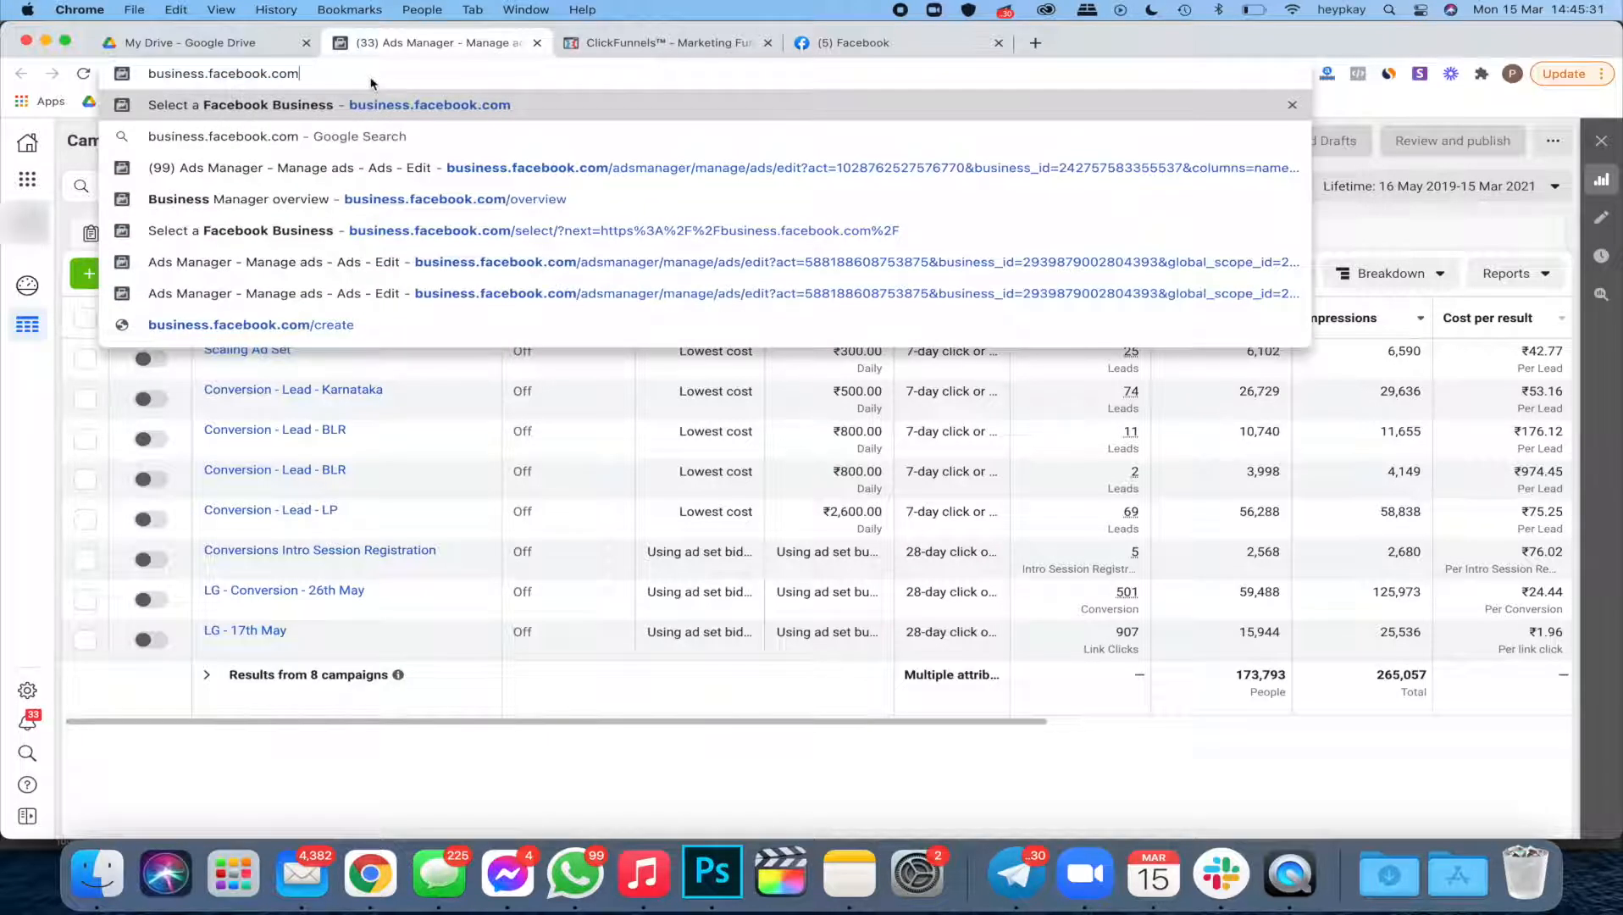
Step: Load Ads Manager from facebook.com/adsmanager and switch to the Nutrition Club 1 ad account
key(super+a)
text(facebook.com)
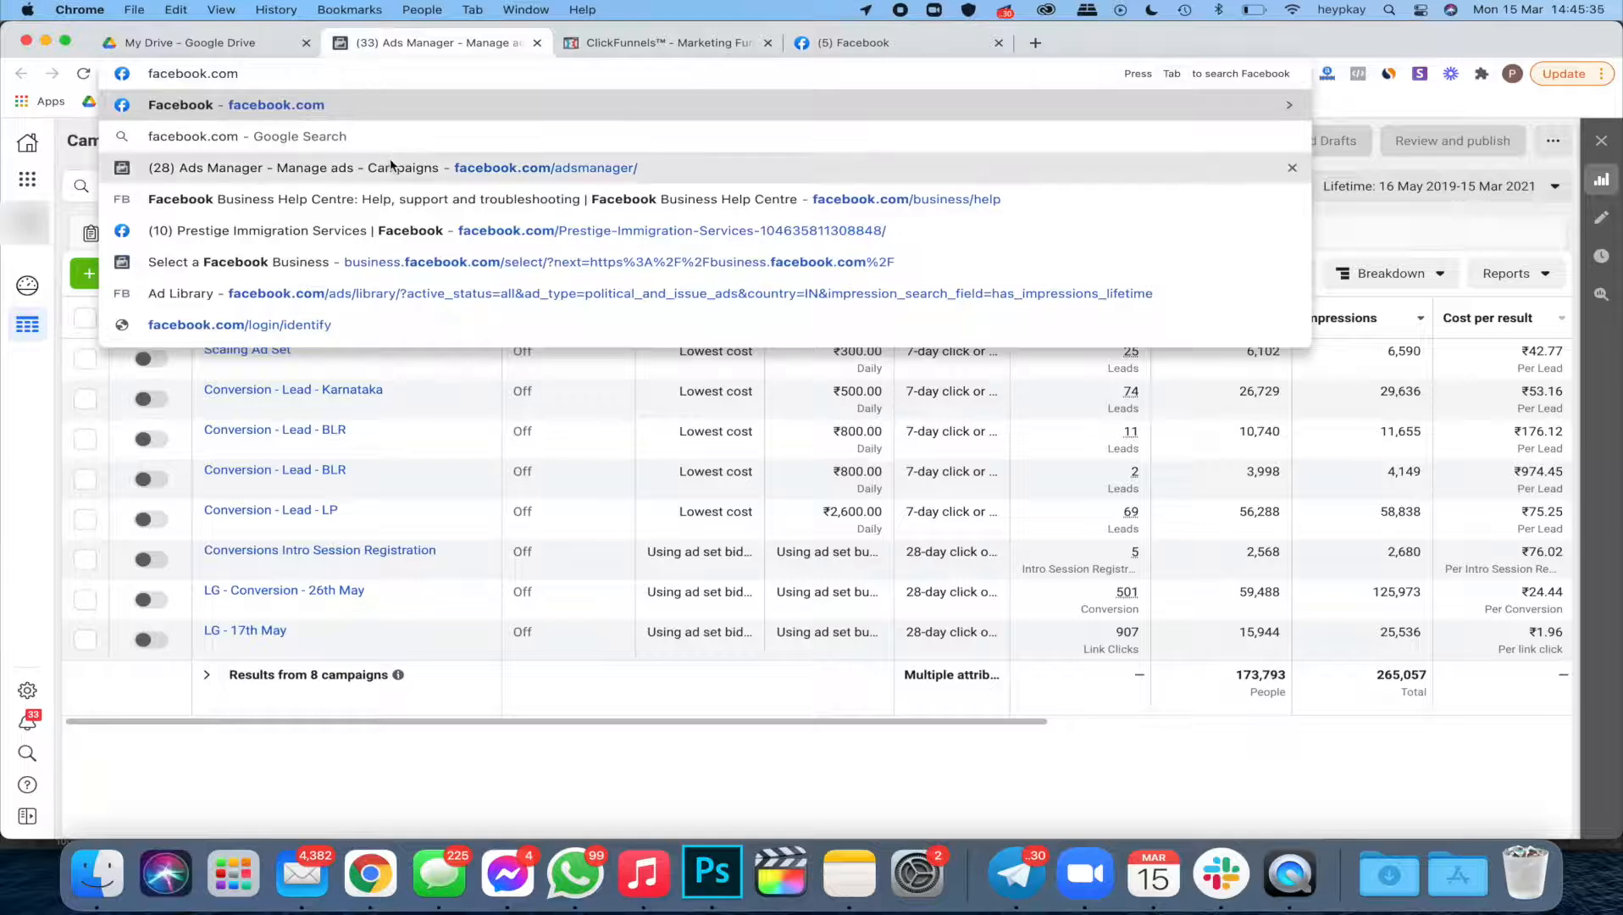
key(Down)
key(Down)
click(391, 167)
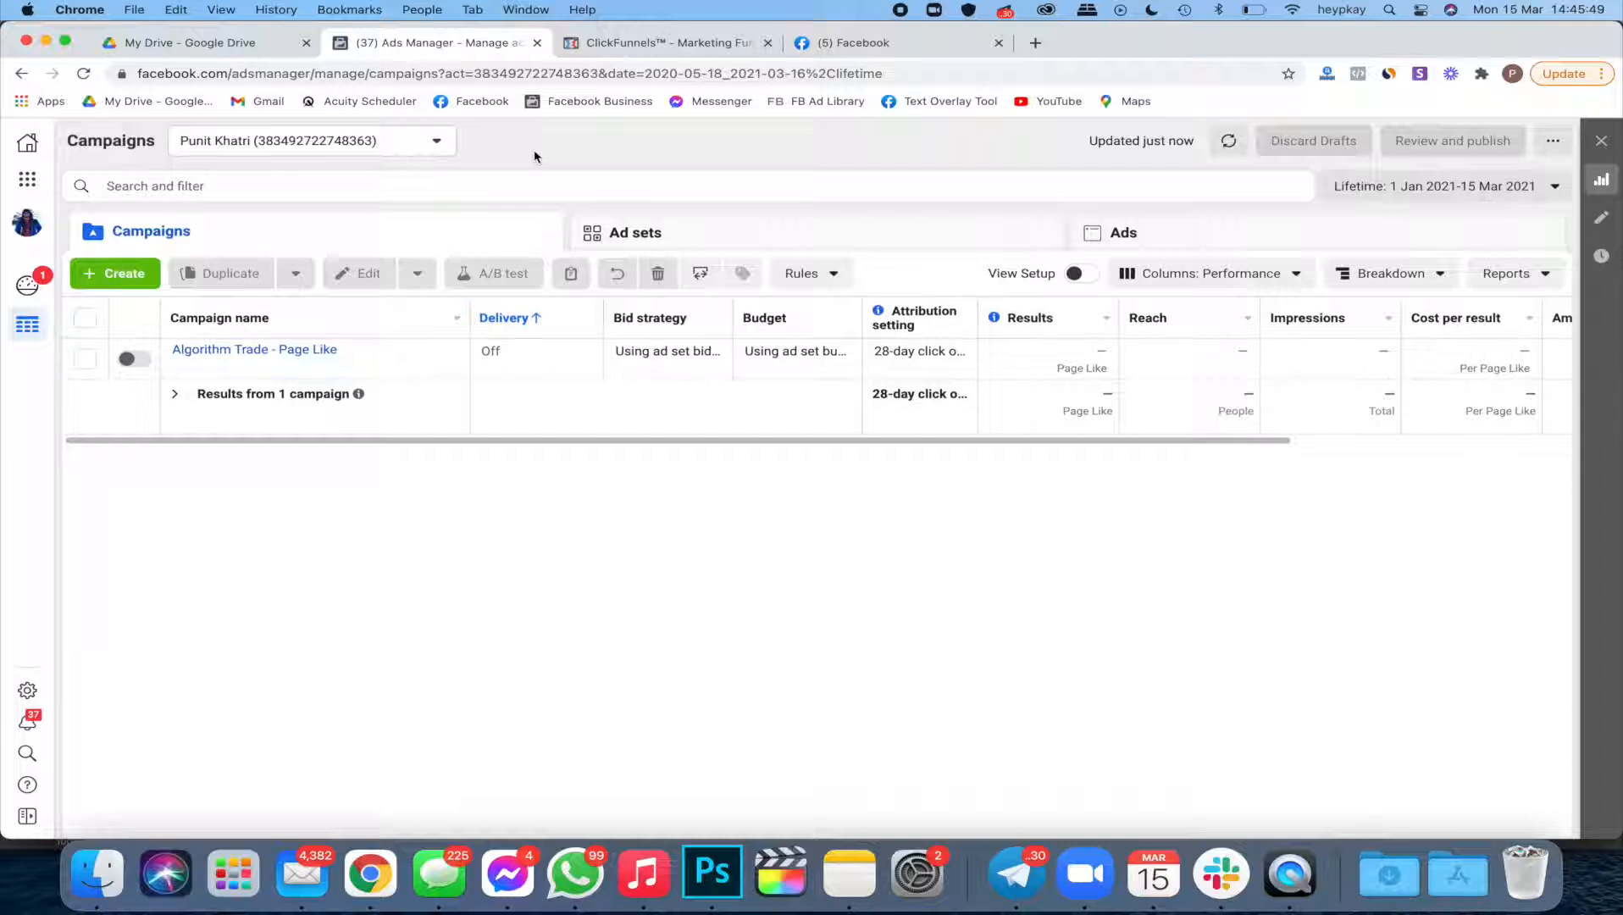
click(364, 142)
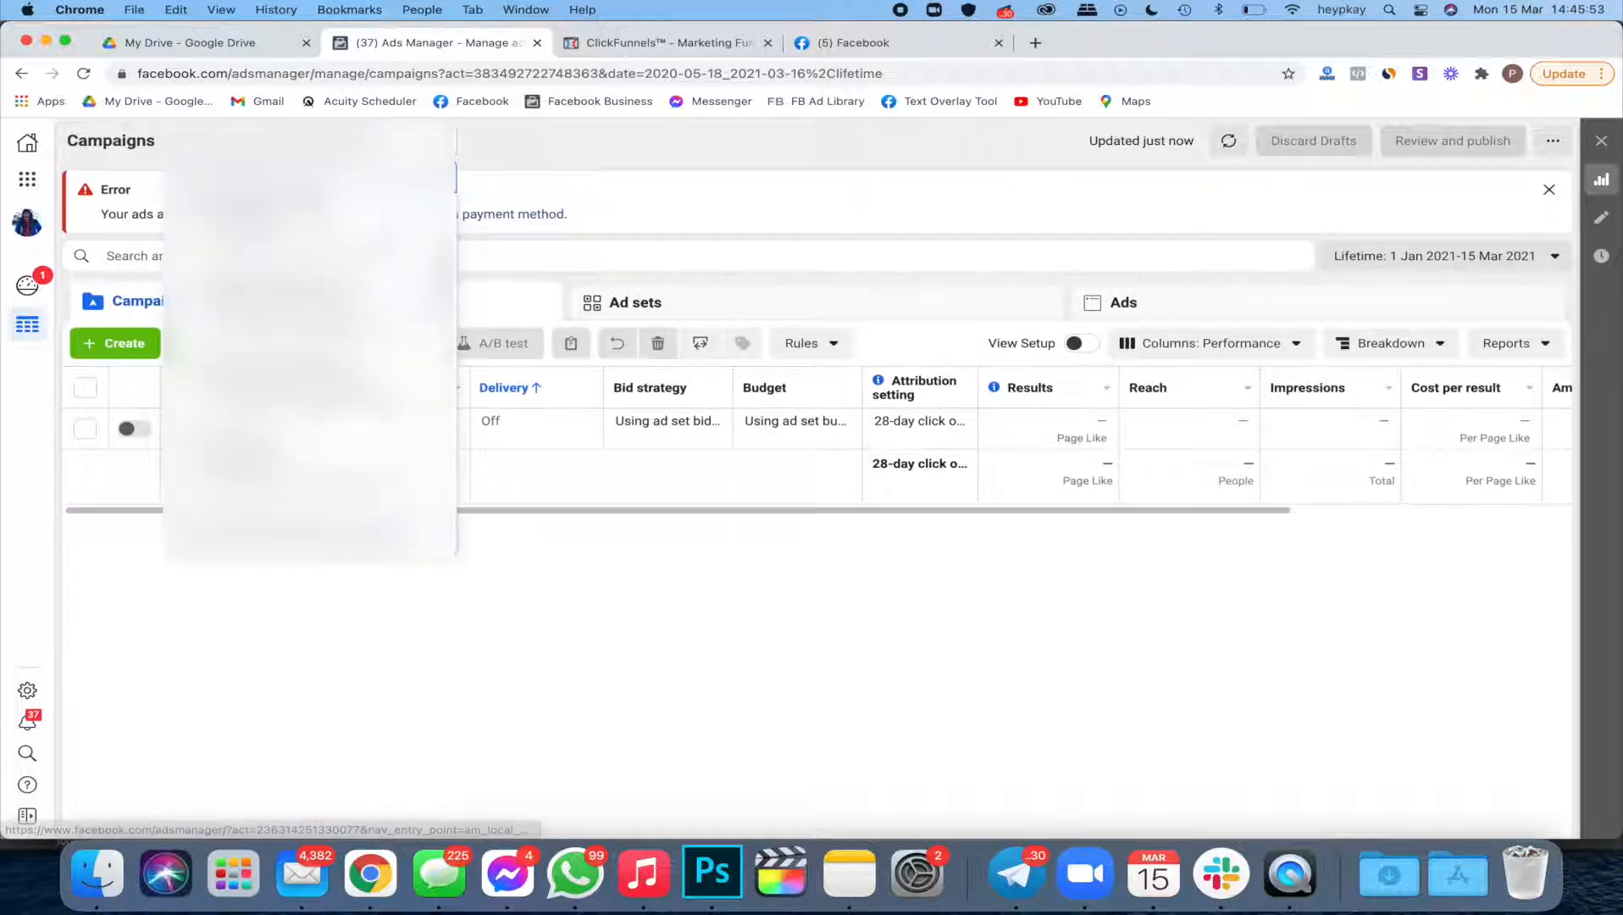
click(320, 325)
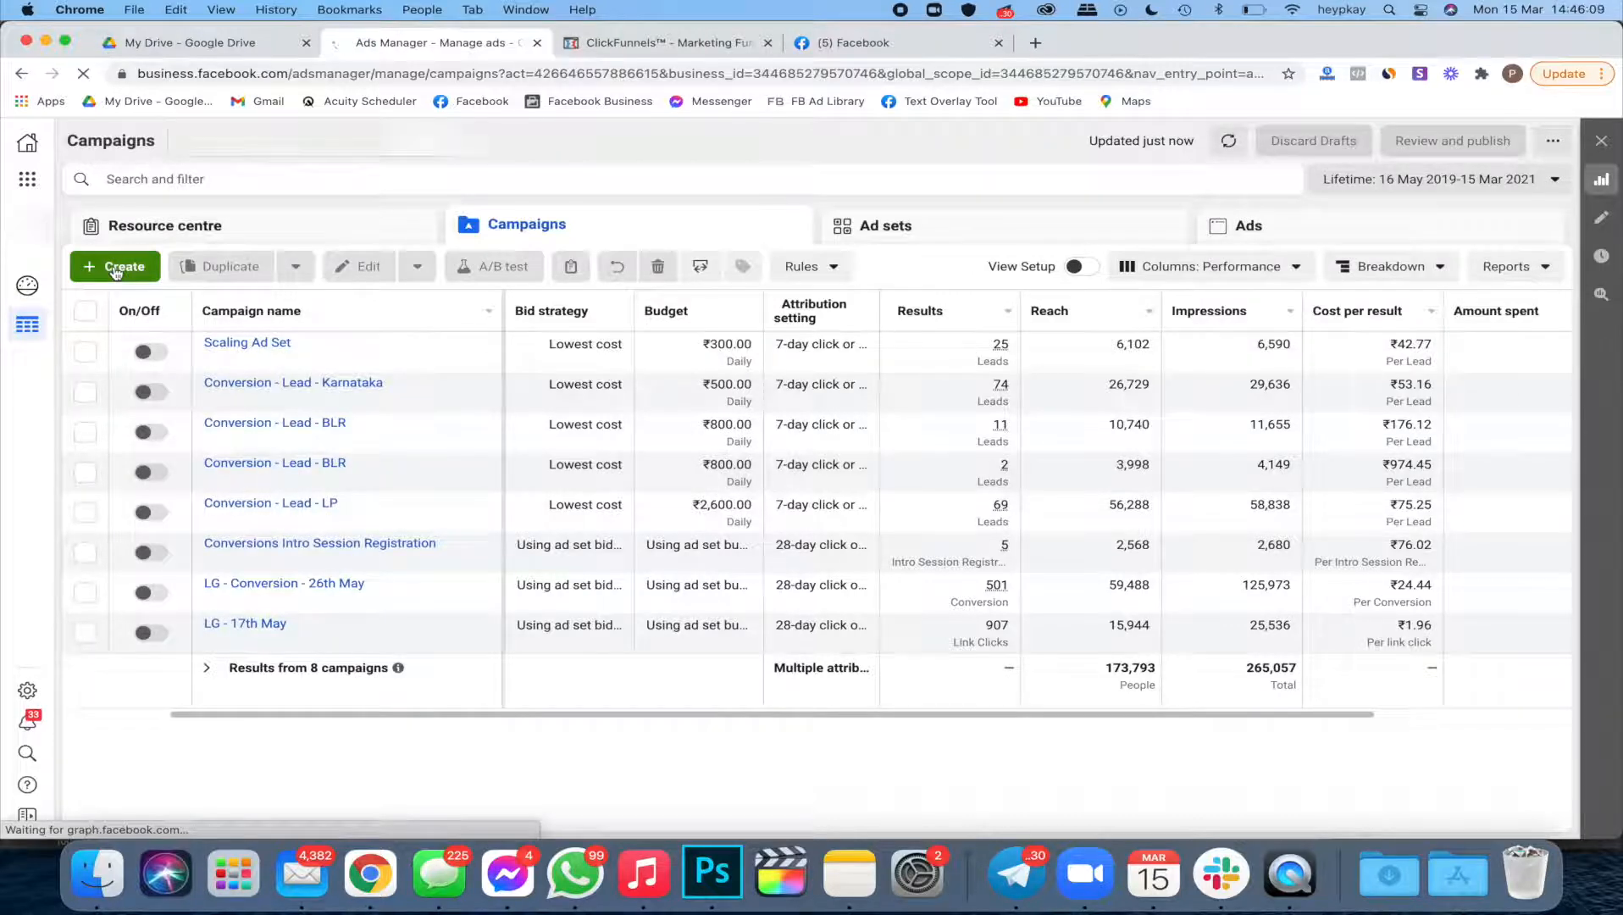
Step: Create a new campaign with the Conversions objective and continue to its settings
click(116, 270)
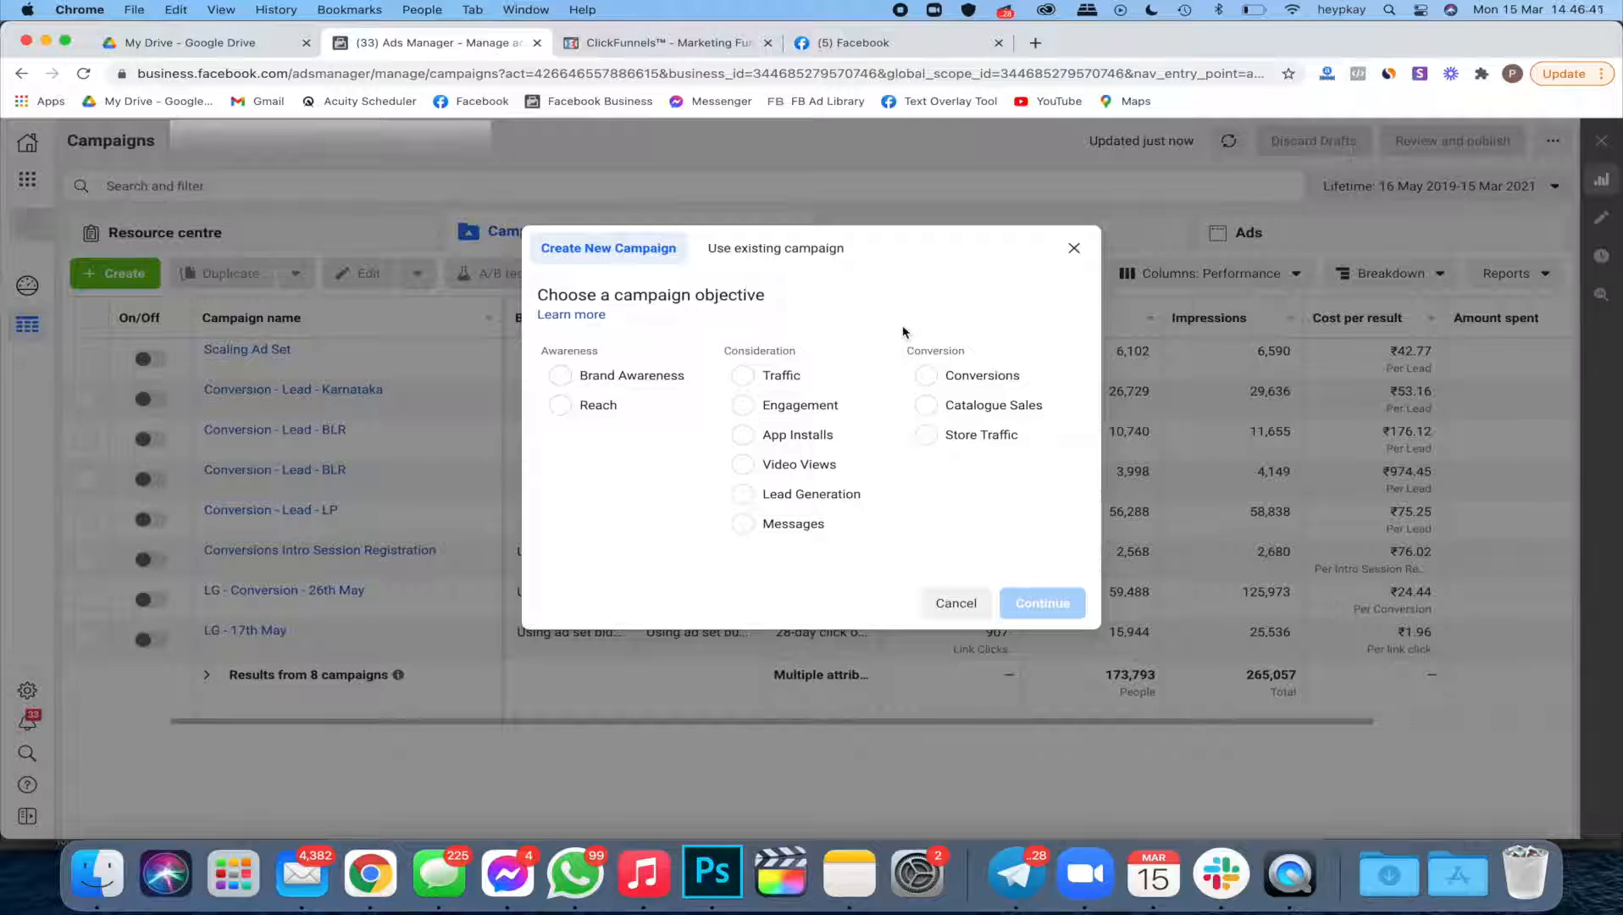
click(932, 386)
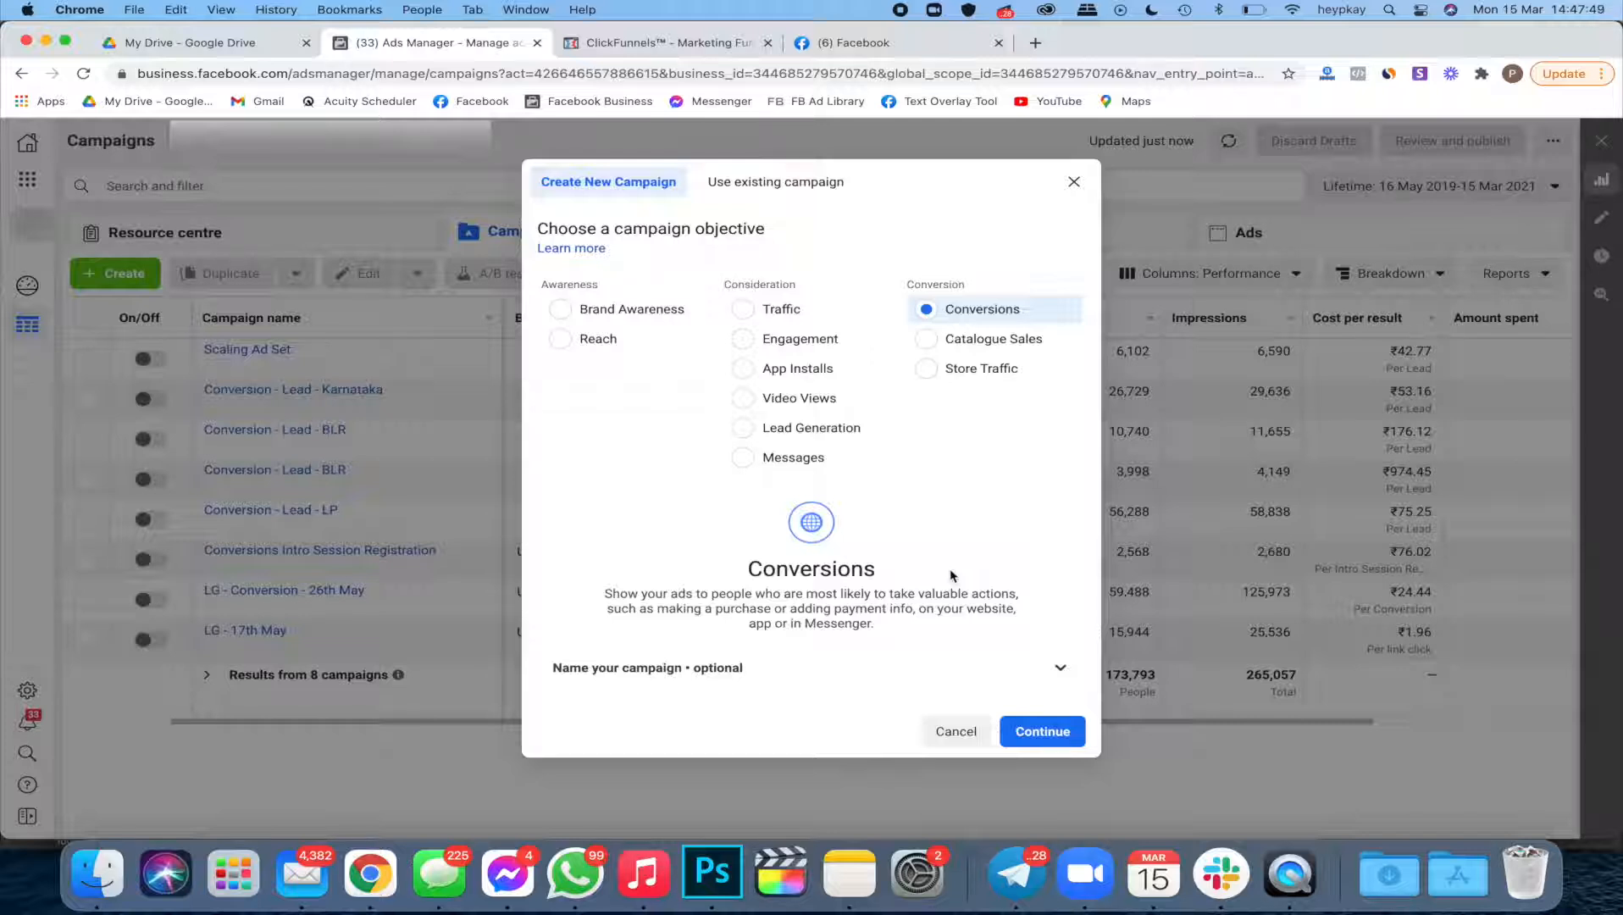
click(1035, 729)
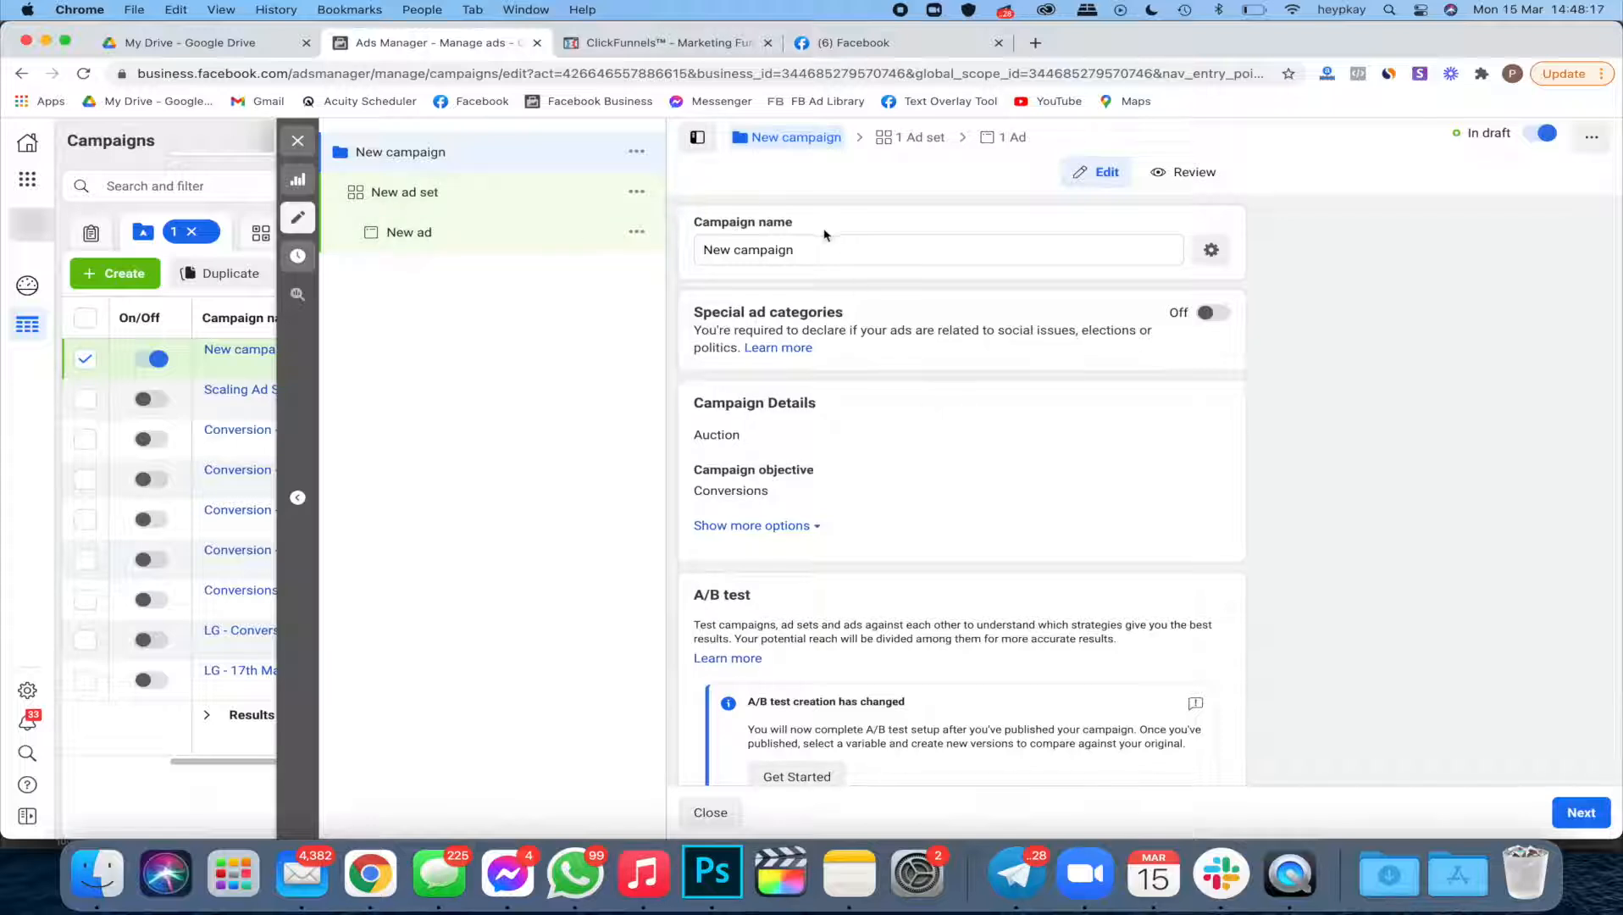
Step: Rename the new campaign as "TOF - Lead Generation - LP"
triple_click(814, 248)
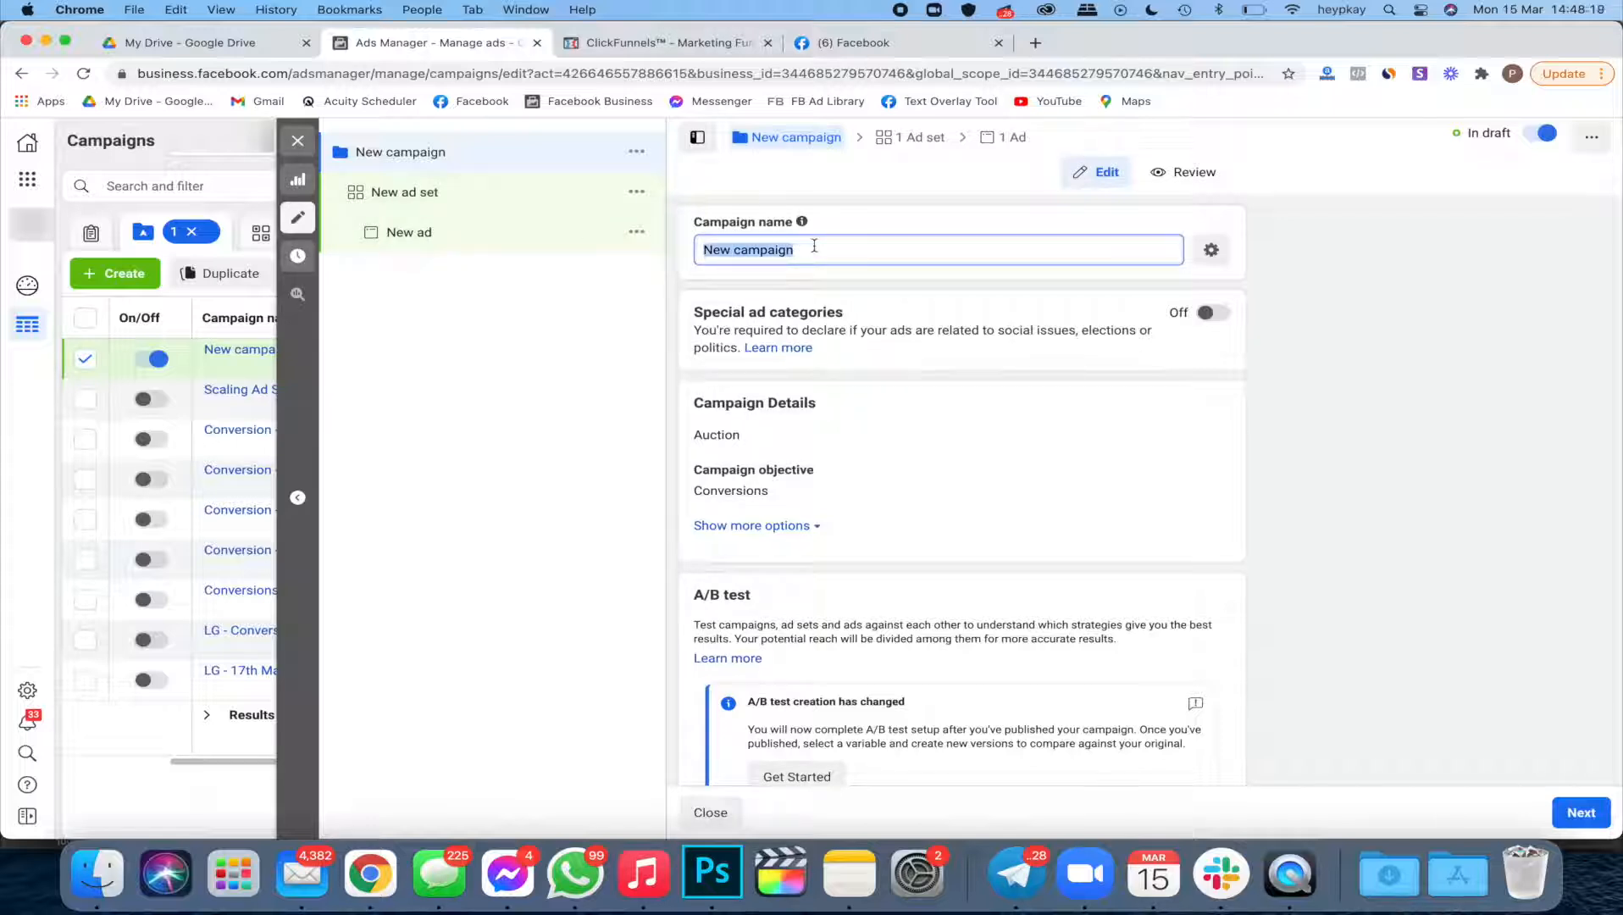
text(TOE)
key(BackSpace)
text(F)
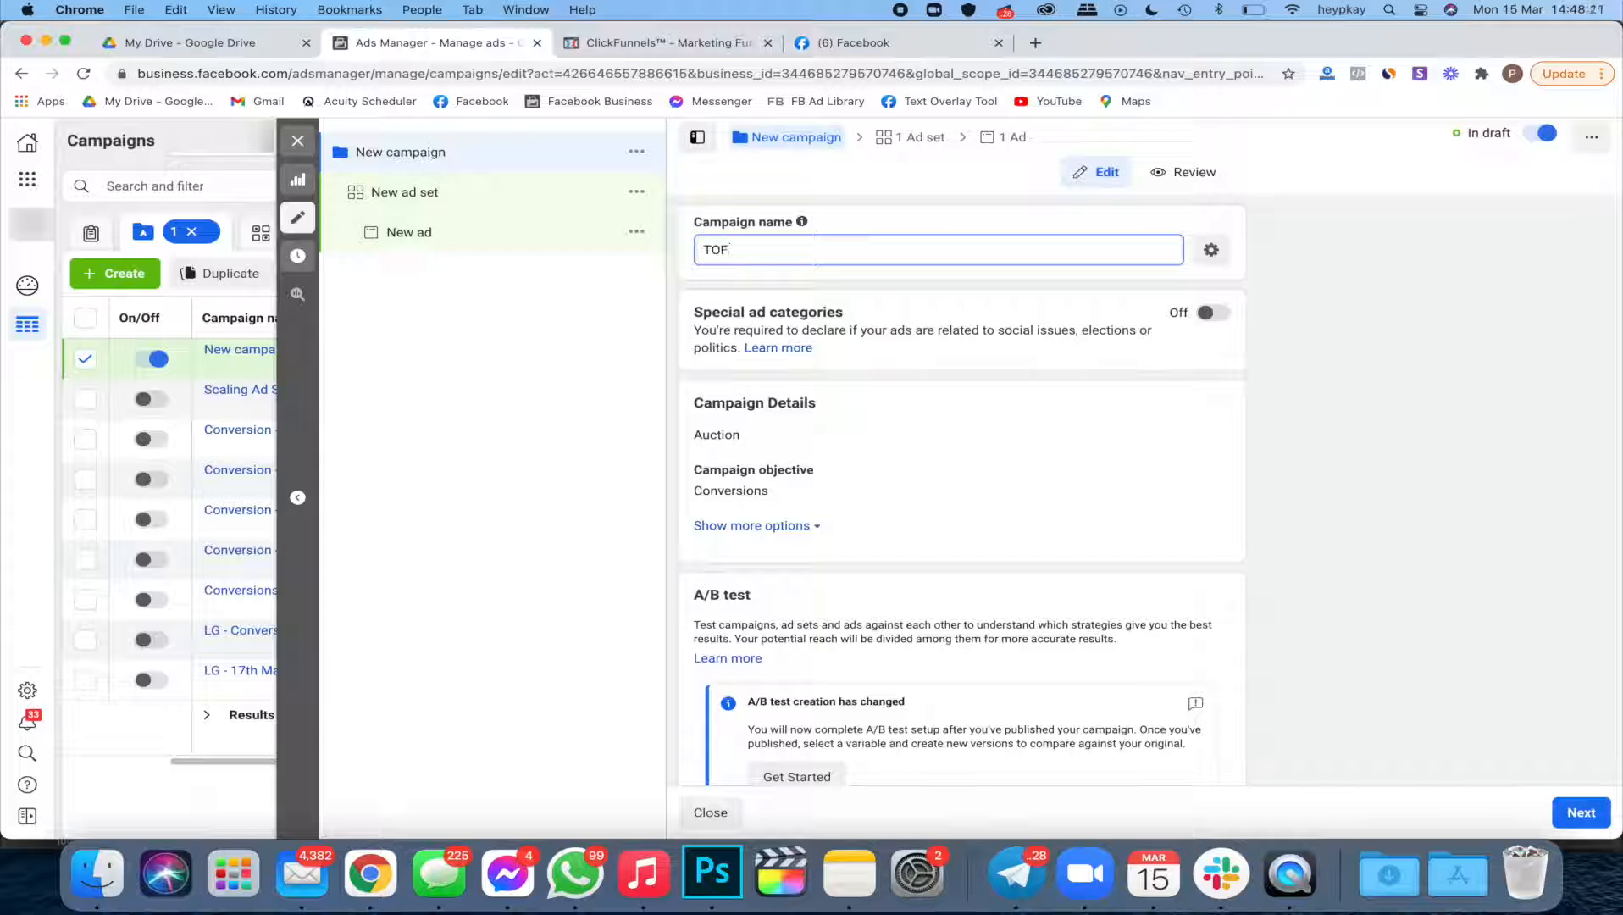
text( - Lead Generation )
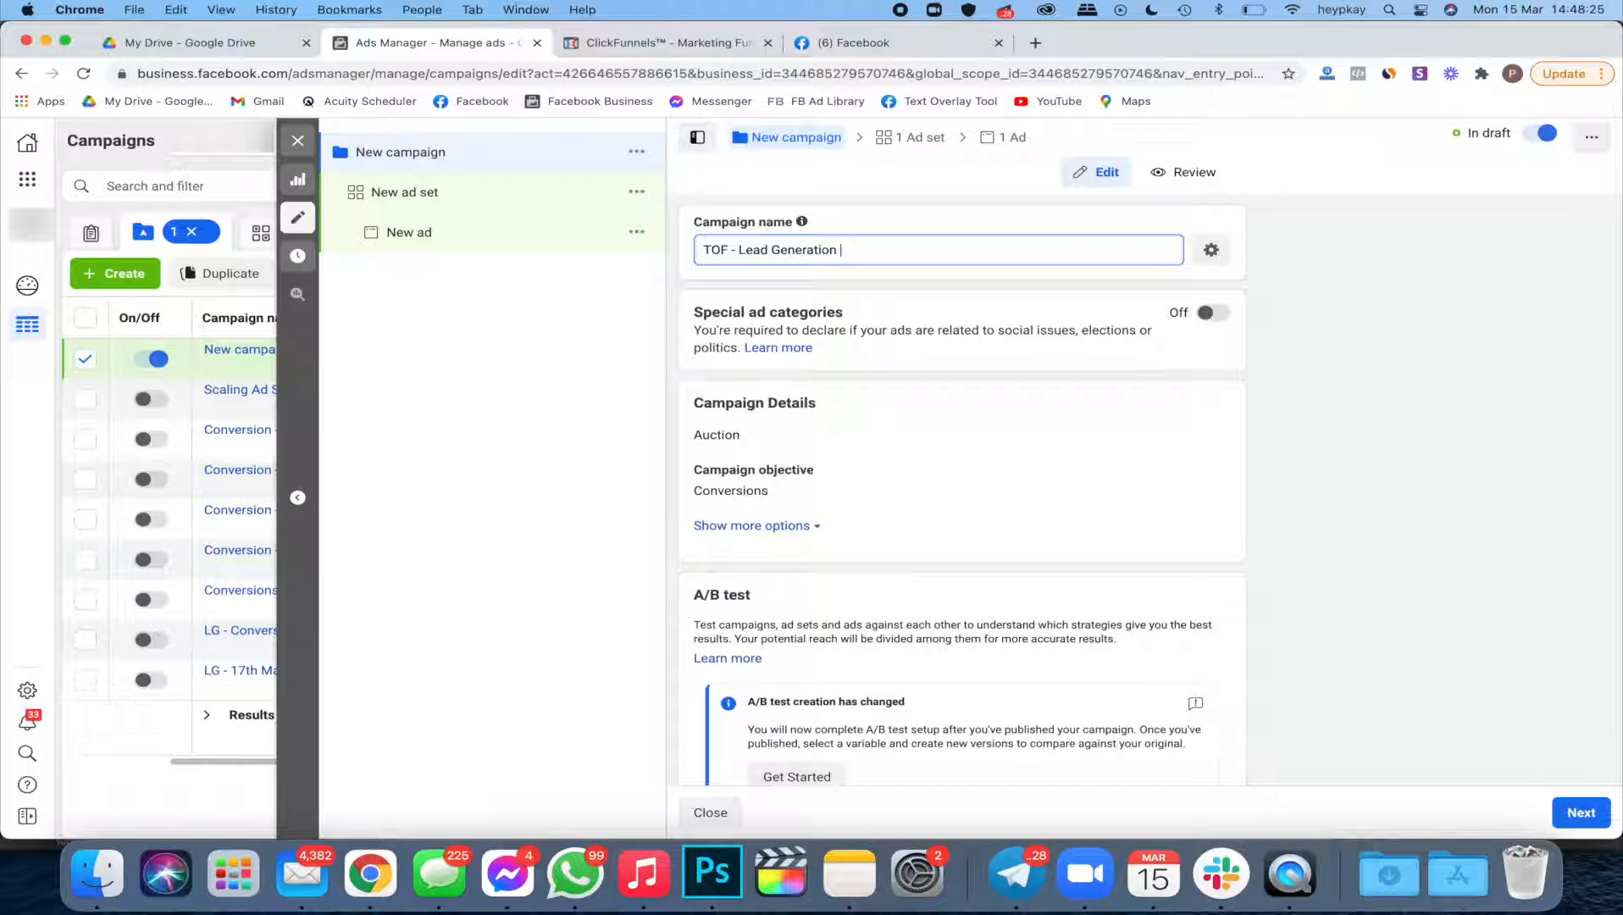
text(- LP)
click(1315, 424)
Step: Review the campaign details, A/B test and campaign budget optimisation sections of the campaign settings
scroll(1213, 412, down, 3)
scroll(1212, 415, up, 3)
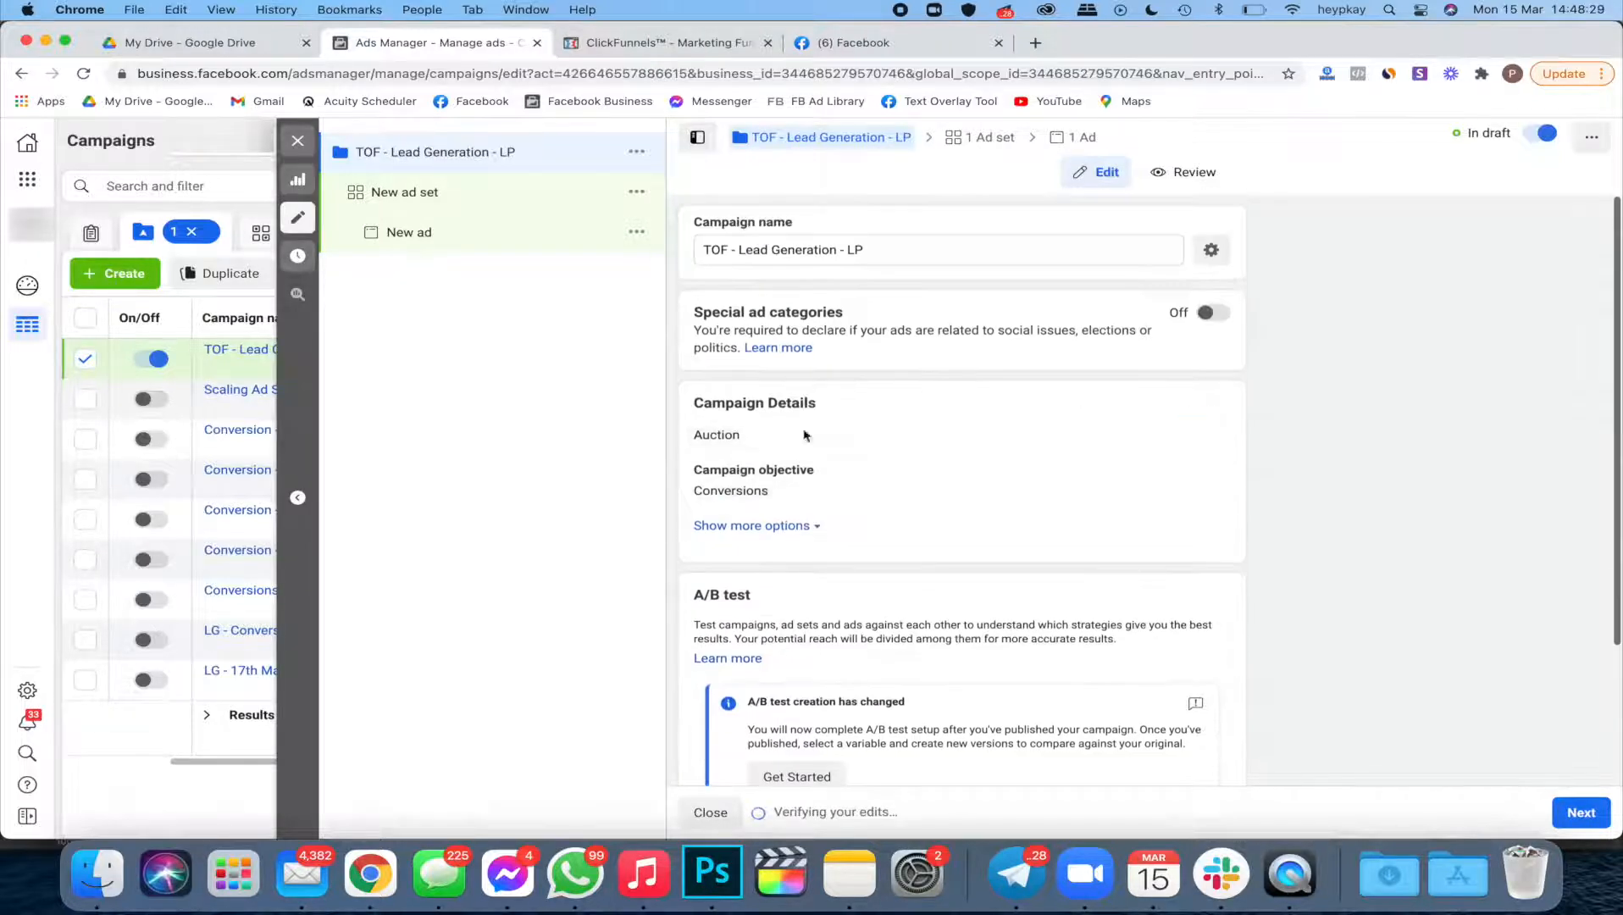
scroll(886, 504, down, 3)
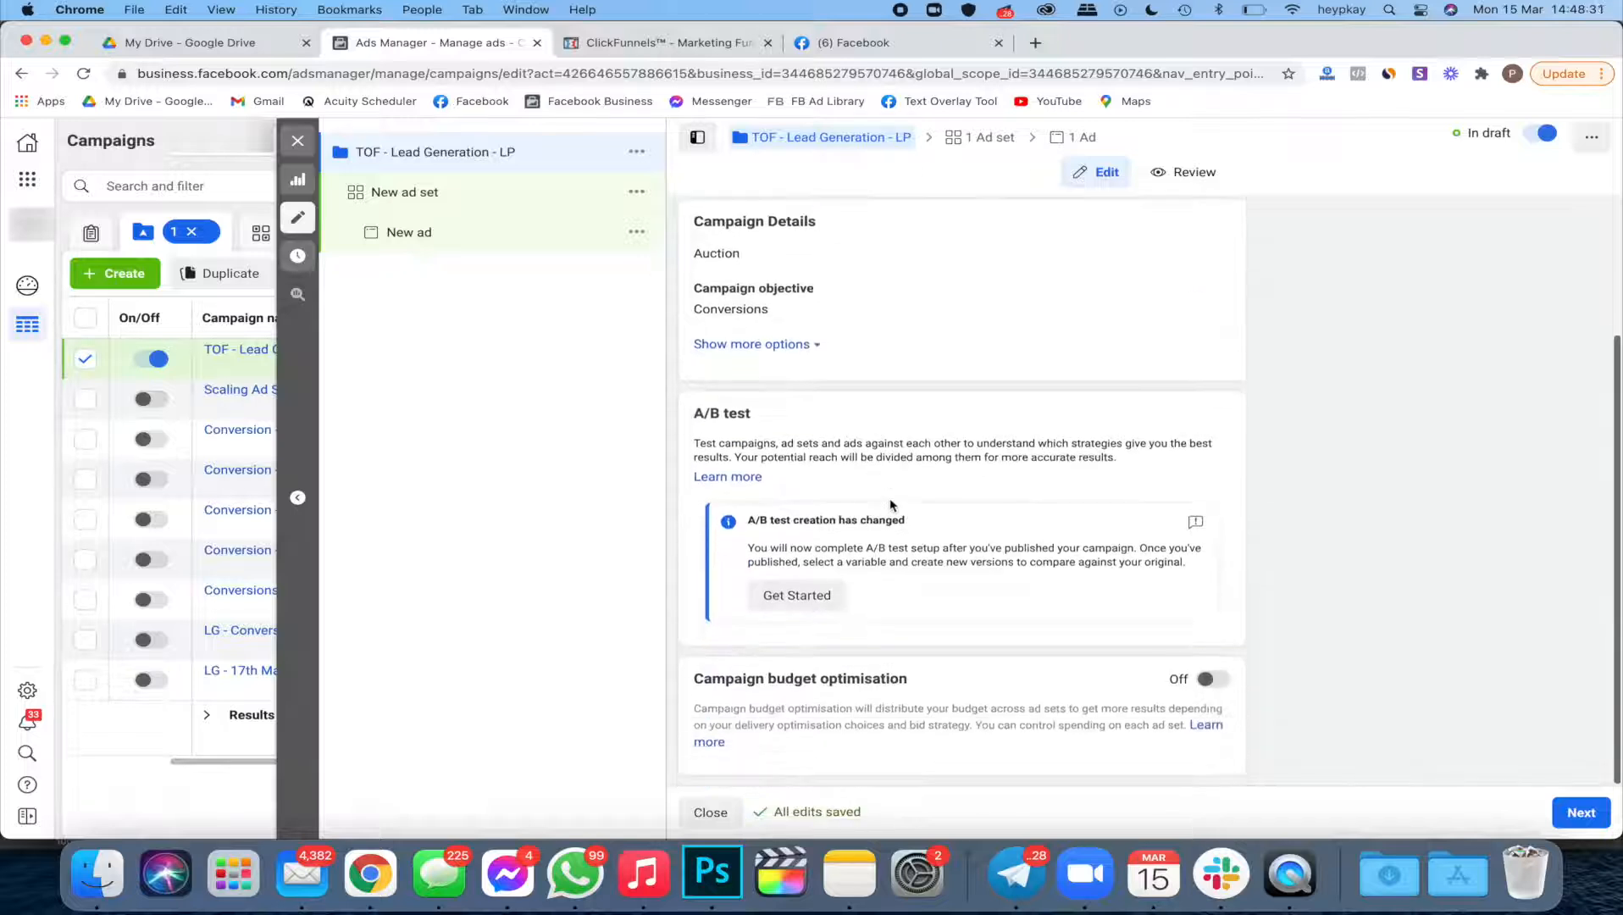
scroll(885, 487, up, 2)
scroll(885, 478, down, 2)
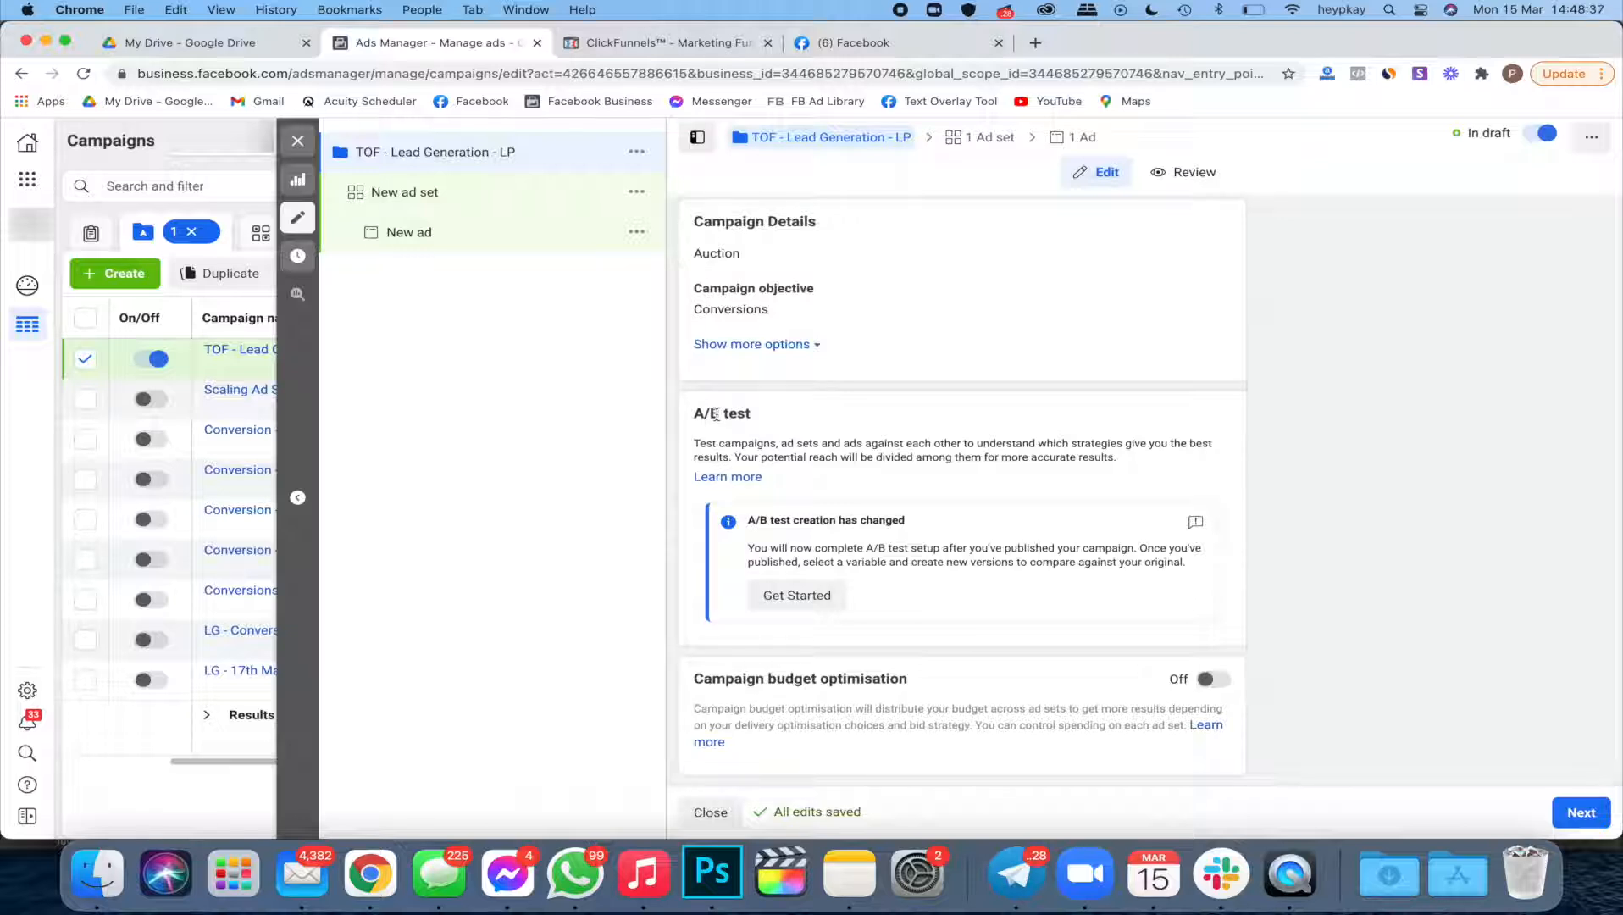
drag(695, 413, 775, 412)
click(775, 416)
drag(690, 413, 742, 414)
click(728, 413)
drag(692, 678, 892, 681)
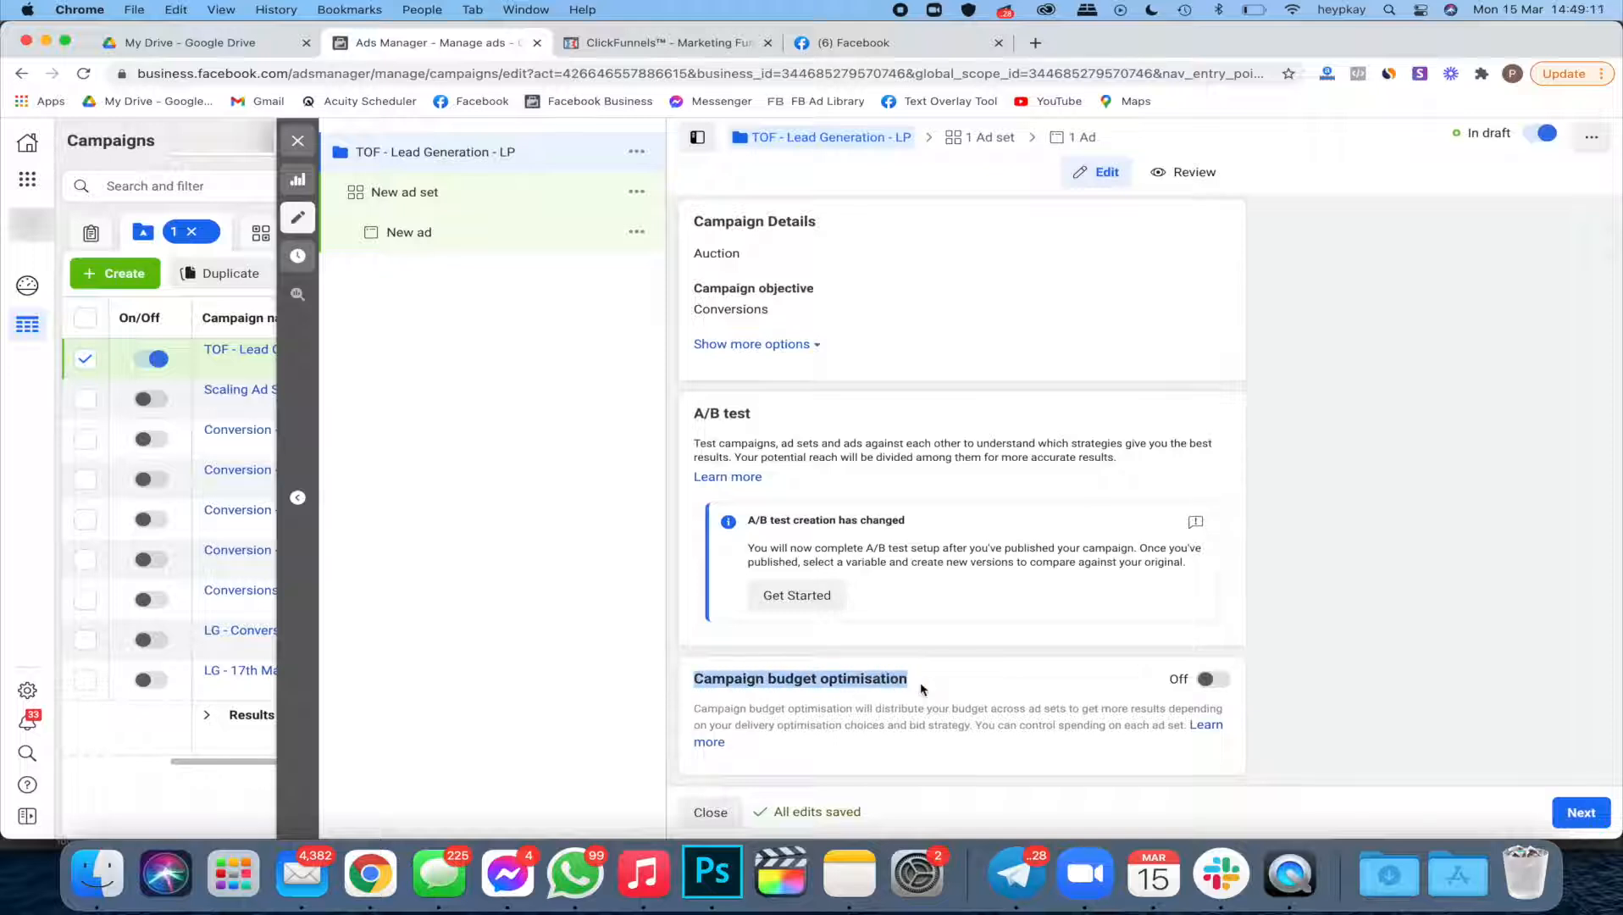
click(920, 683)
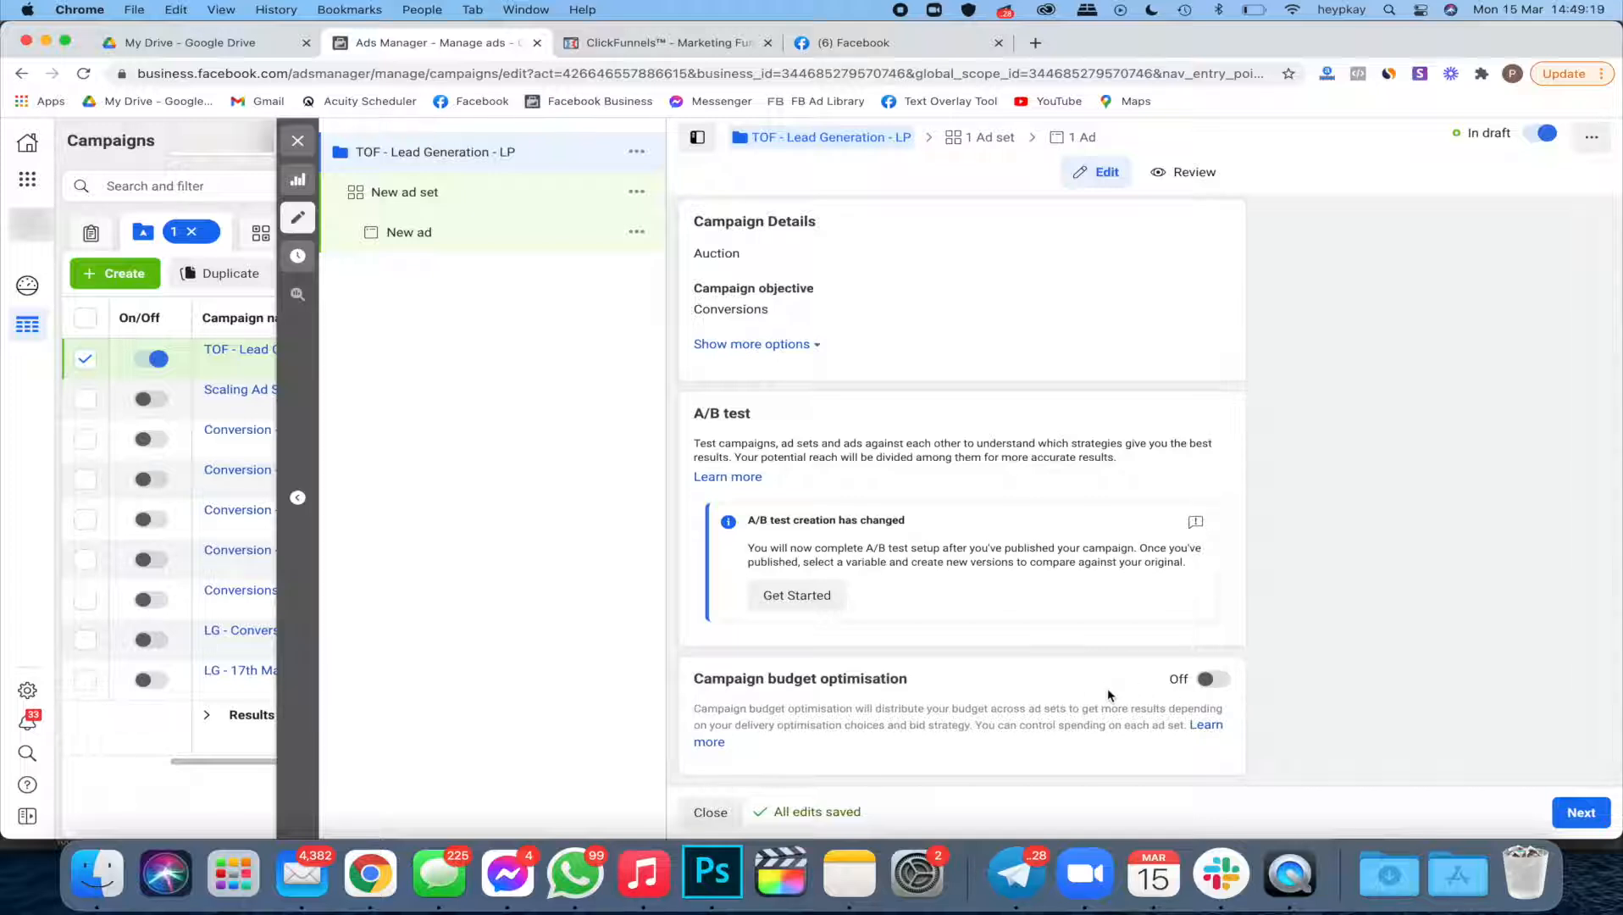
Step: Open the campaign's new ad set and rename it as "Yoga - 25-55 - Karnataka"
click(522, 214)
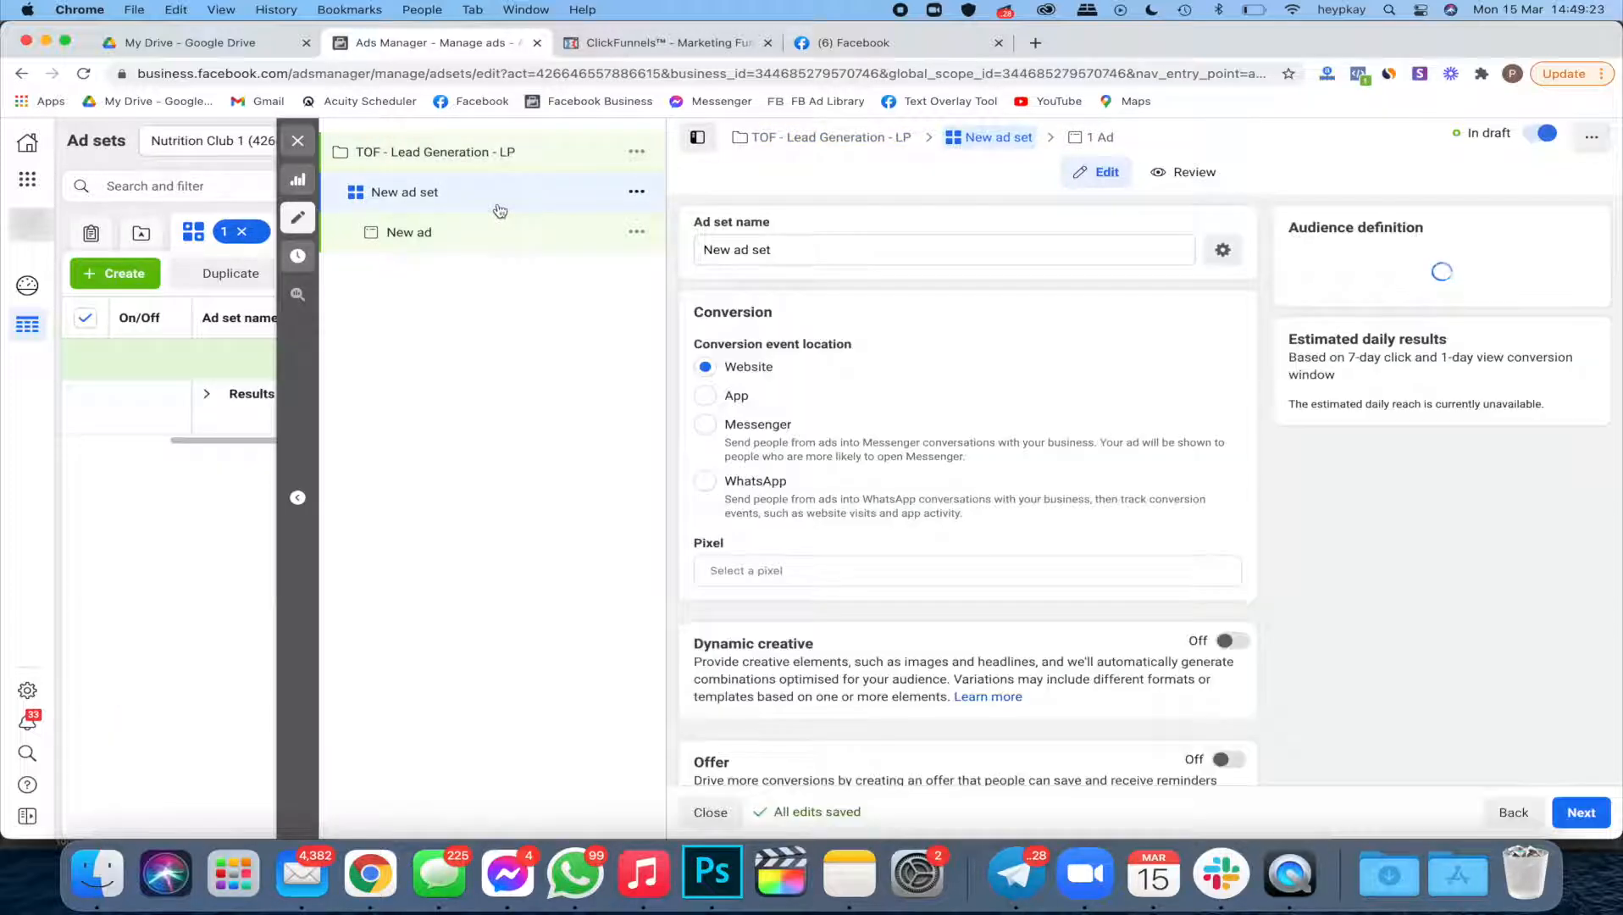
triple_click(786, 250)
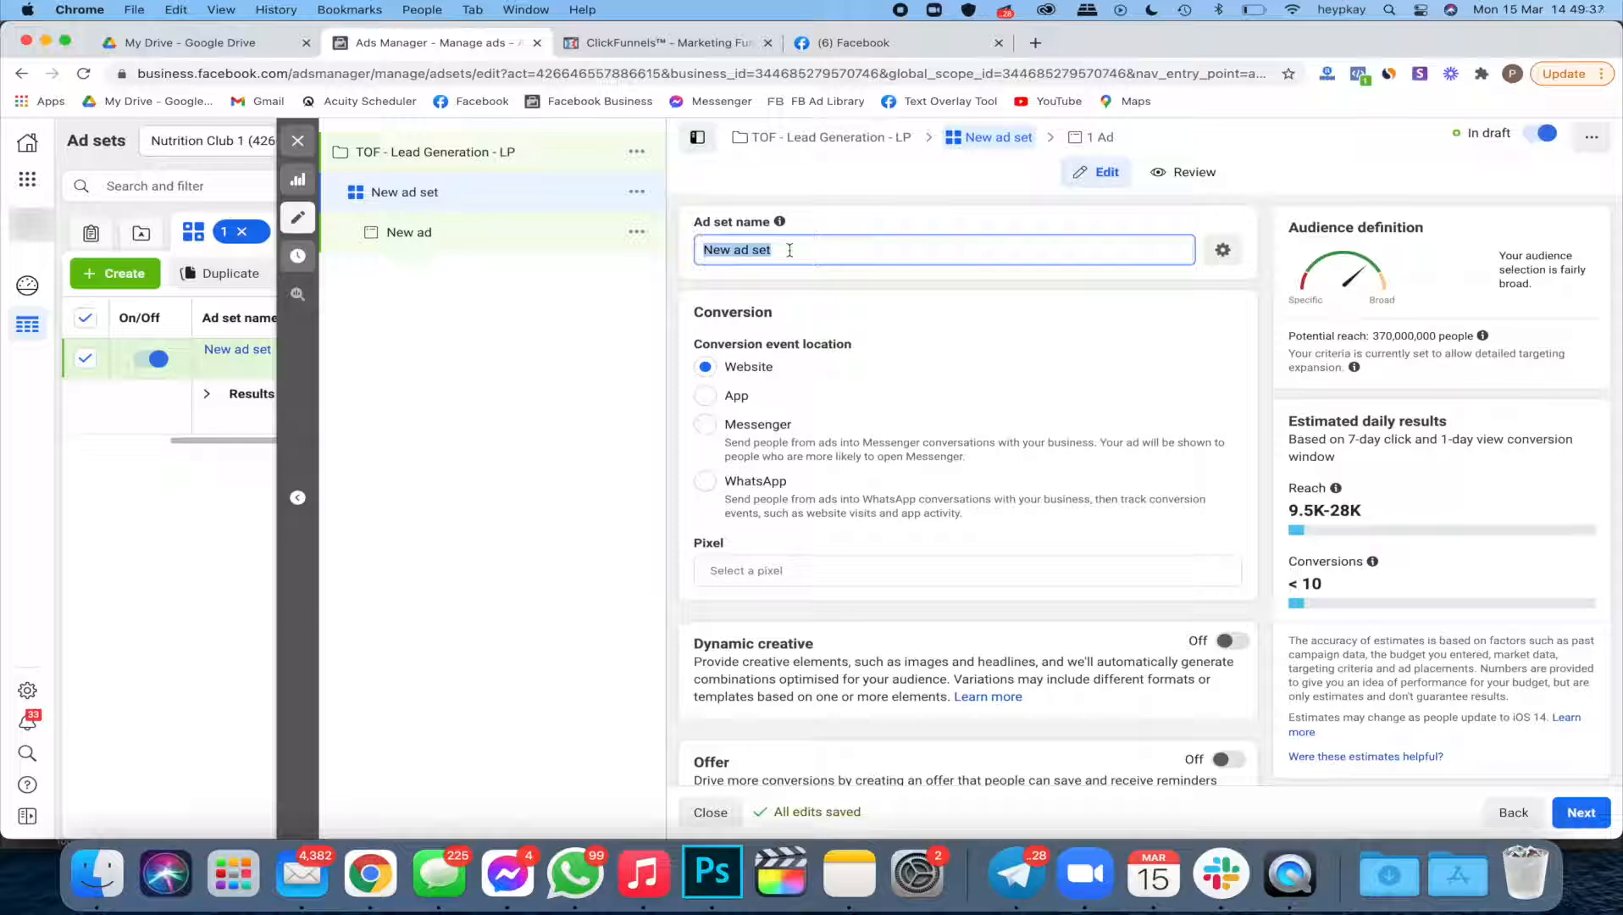
text(YOGA)
key(super+a)
text(Yoga - 25-55 - Karnataka)
click(978, 318)
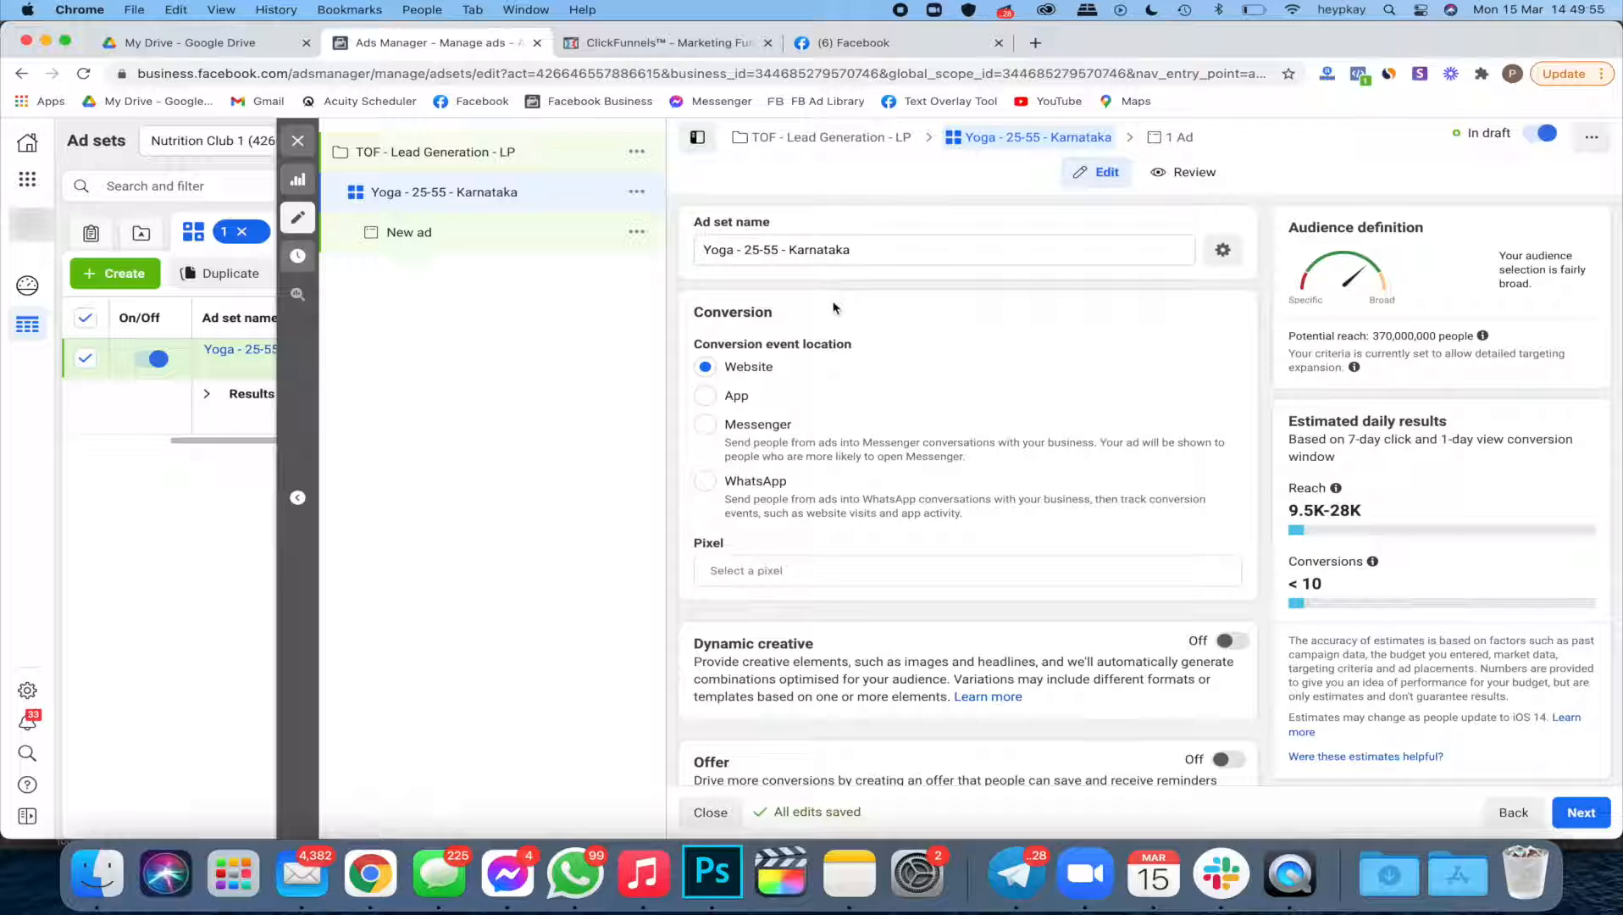
click(711, 251)
drag(712, 252, 887, 251)
click(888, 252)
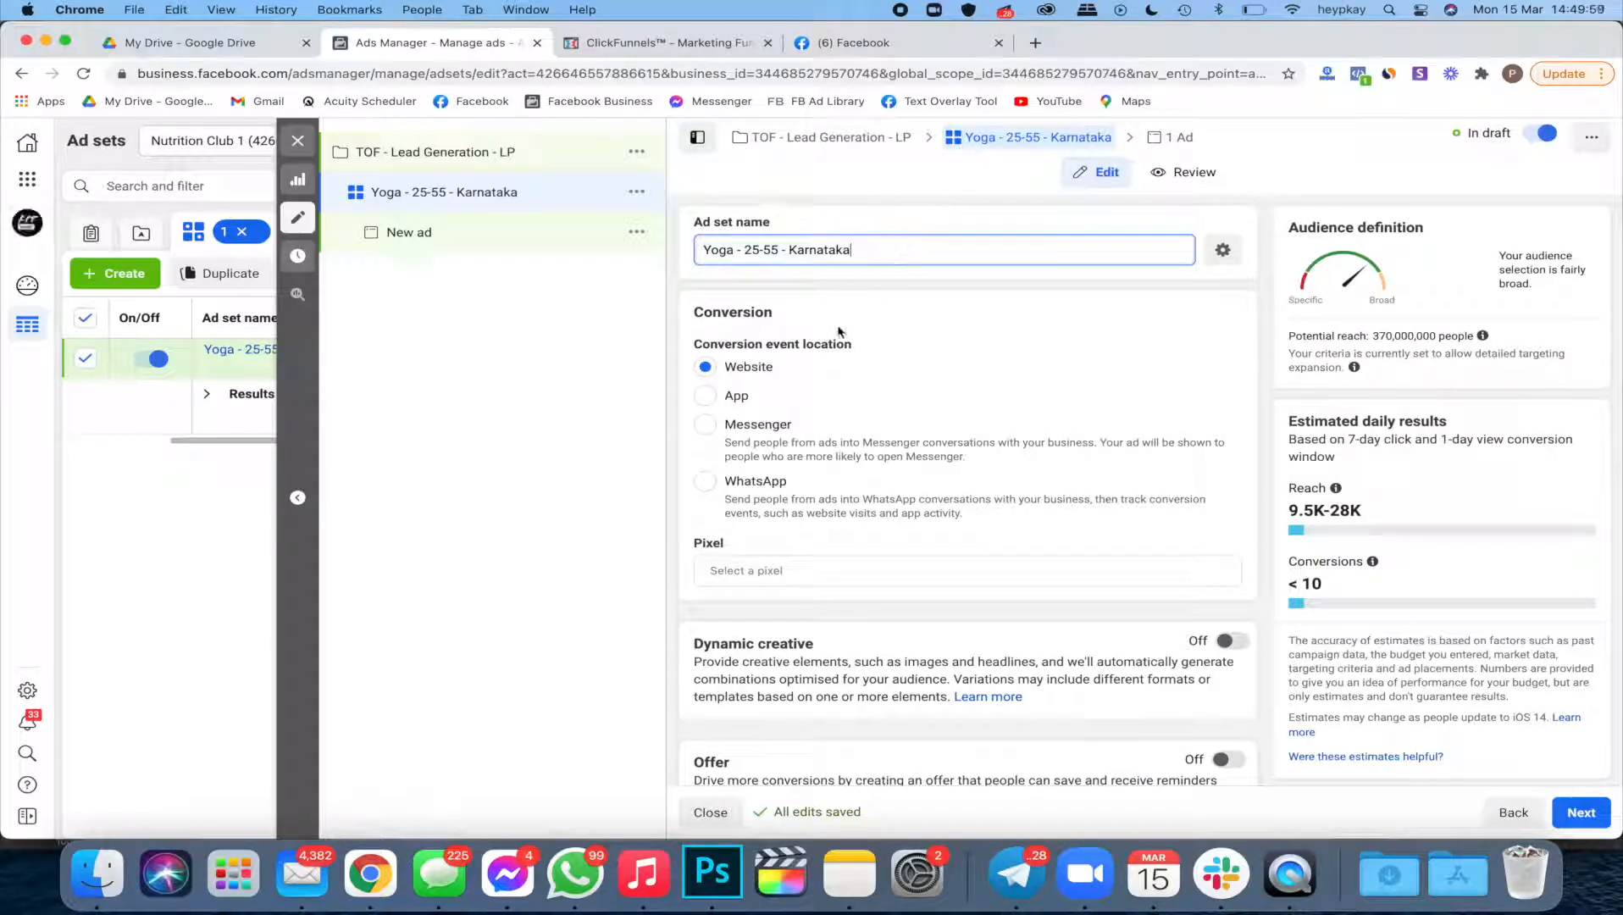
click(743, 313)
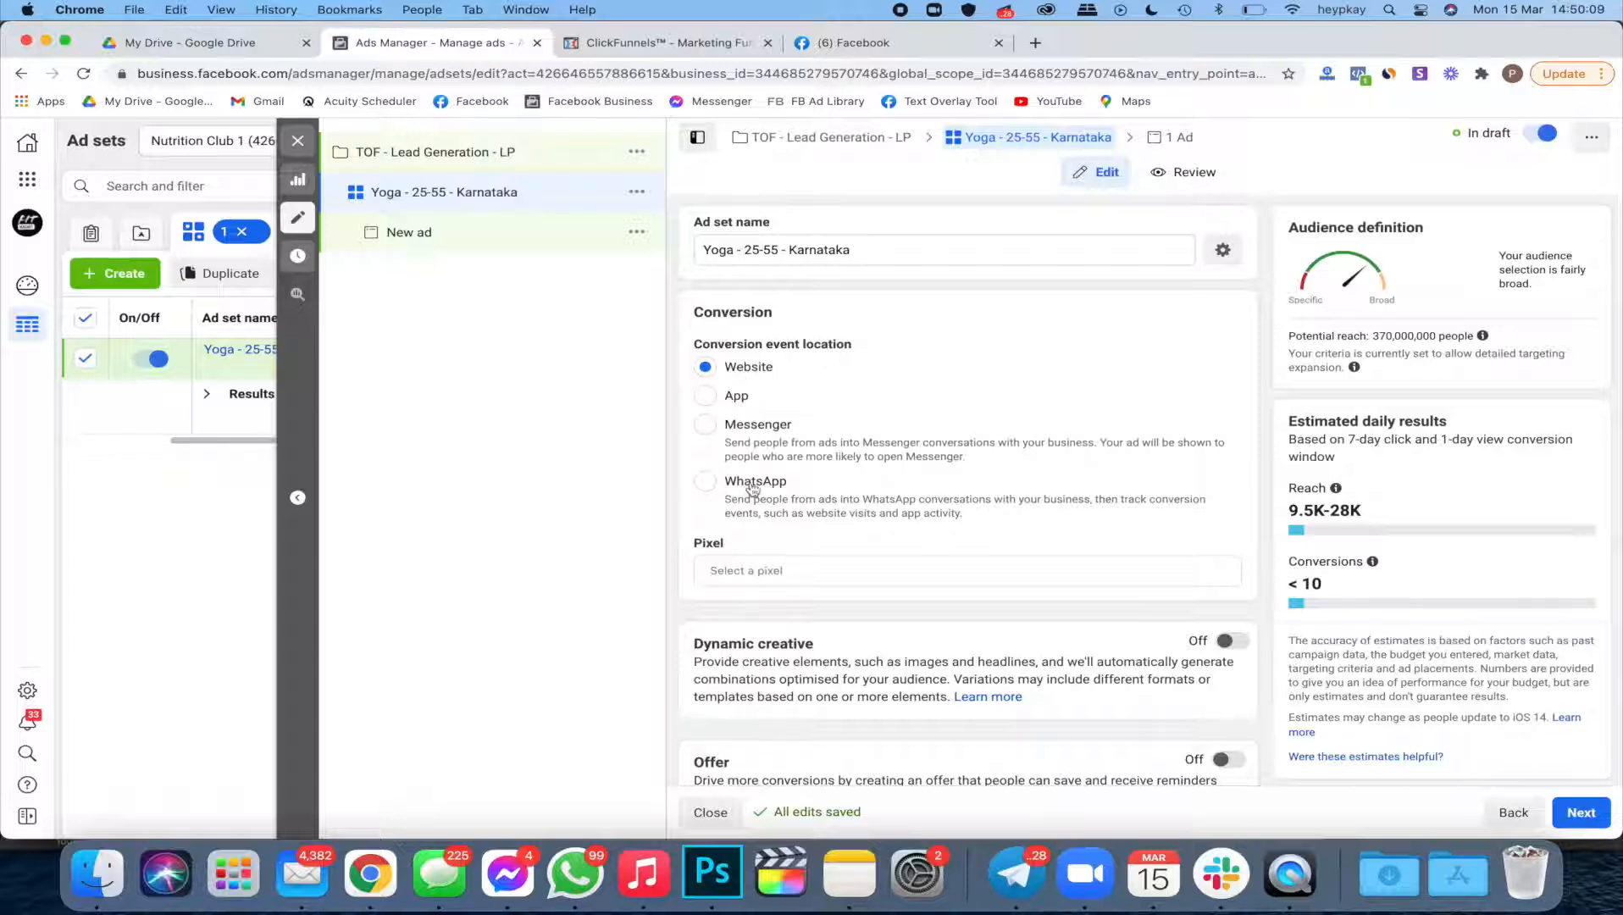
Step: Try App, Messenger and WhatsApp as the ad set's conversion event location and look at the Page choices for WhatsApp
click(706, 397)
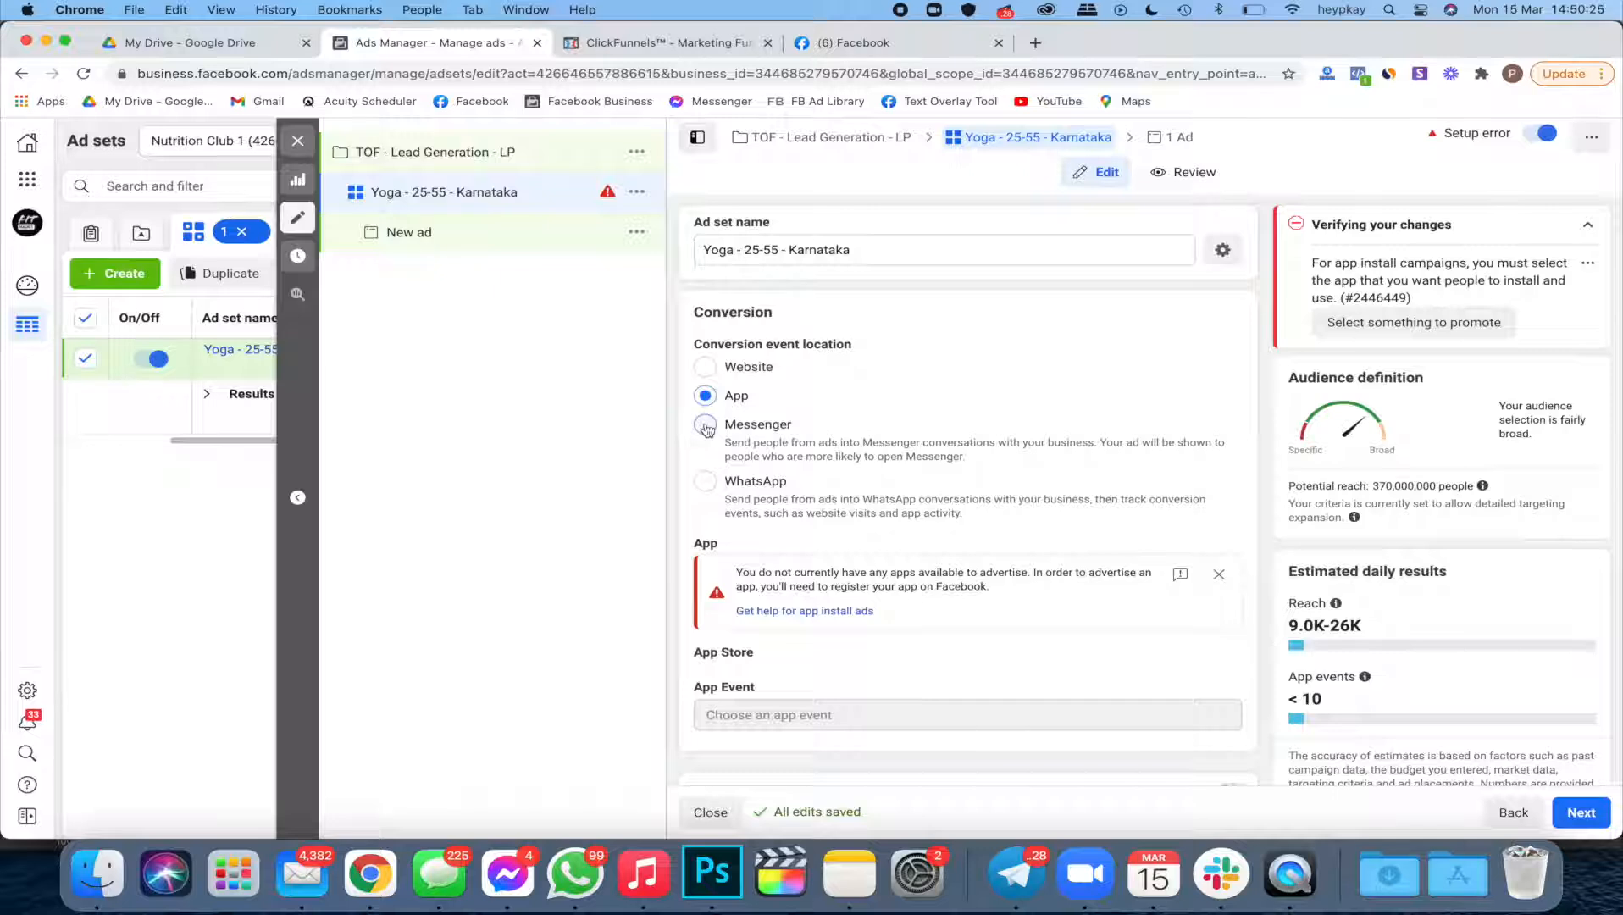
click(705, 425)
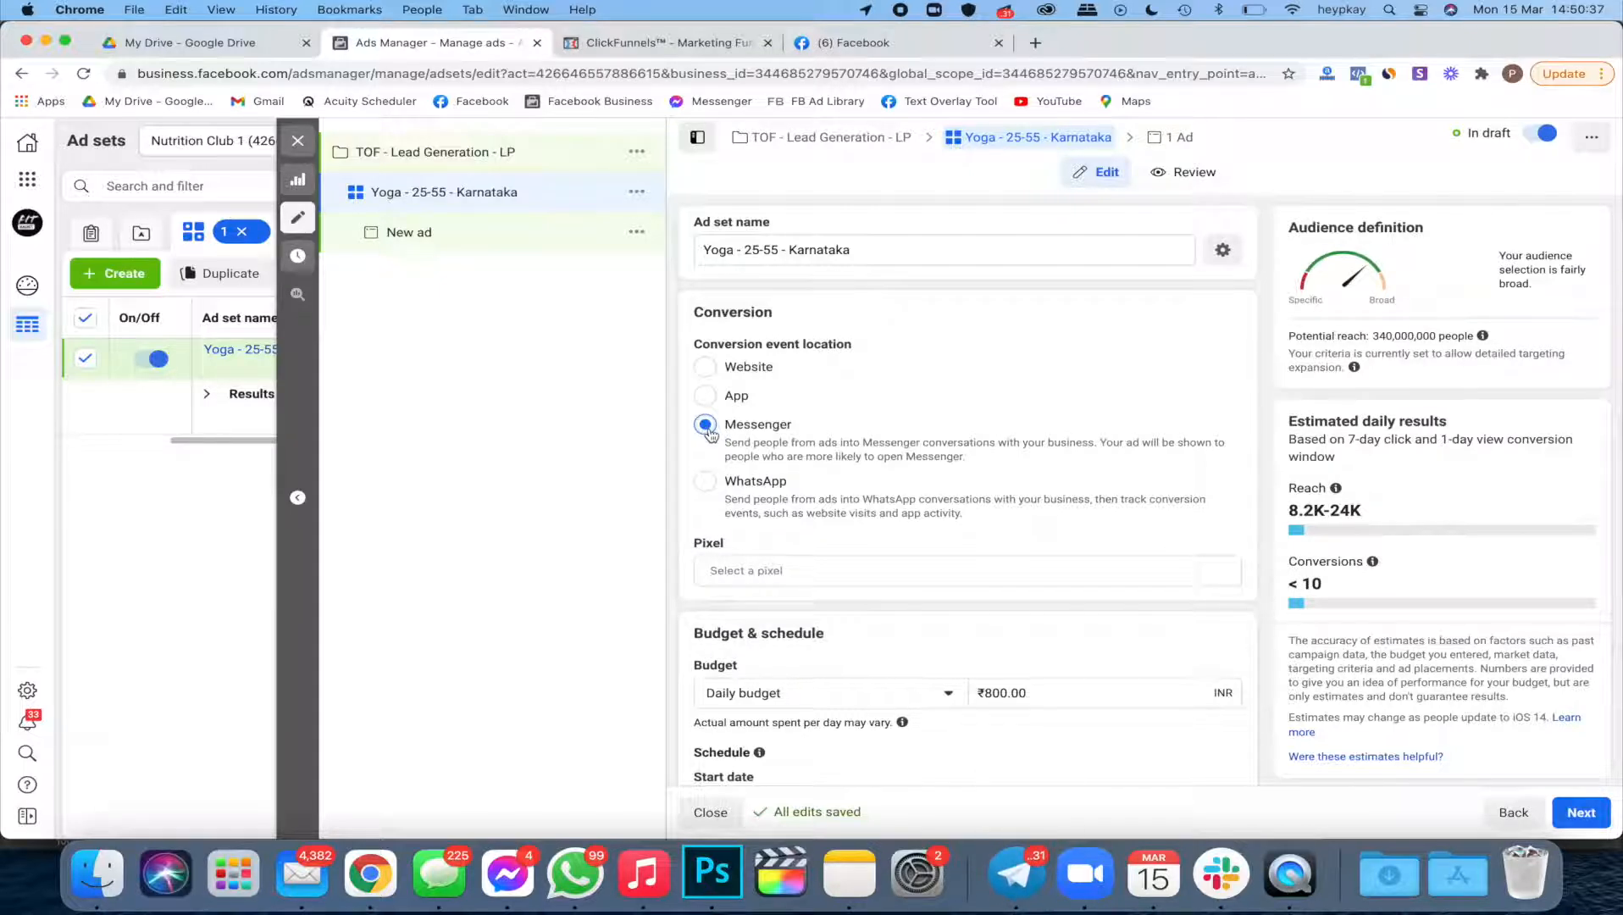
key(XF86AudioMute)
click(705, 482)
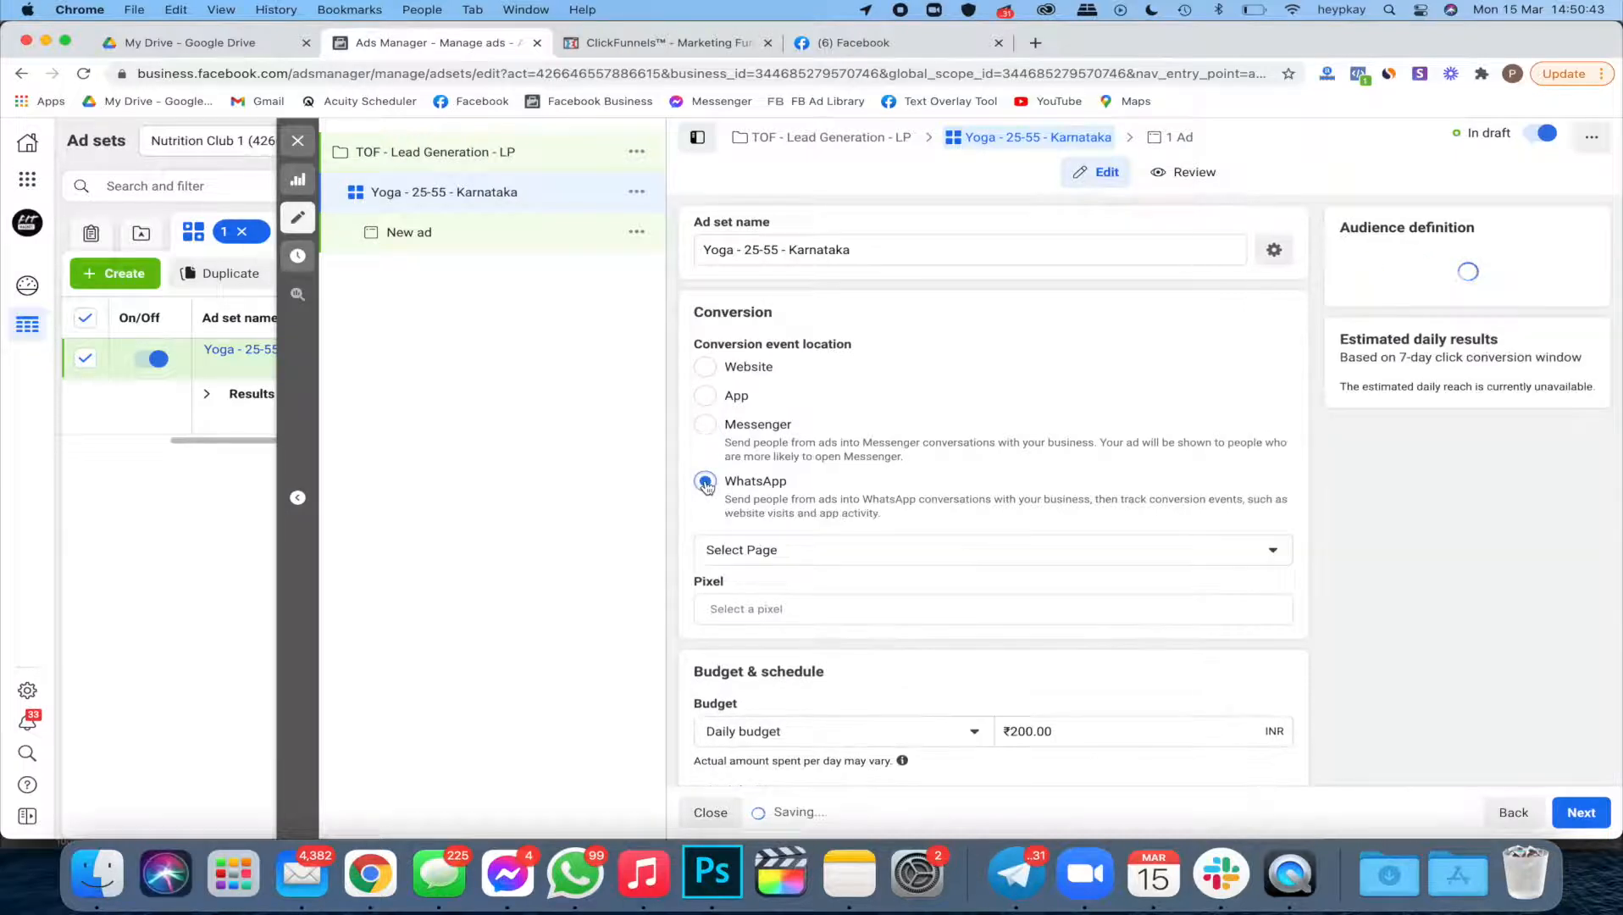
click(762, 550)
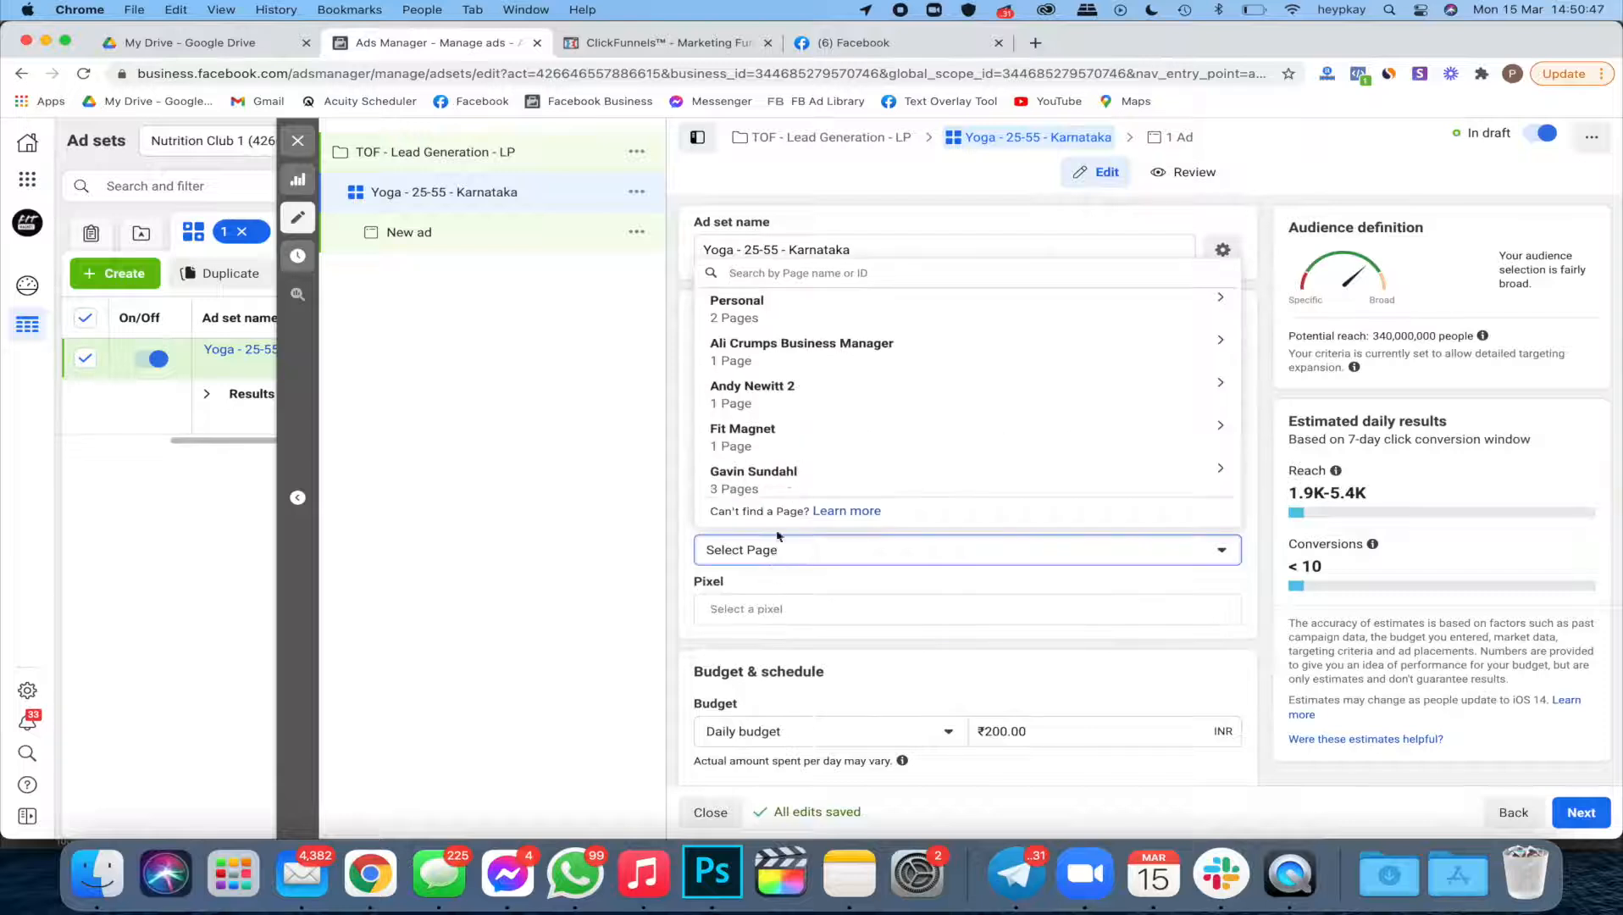
click(647, 559)
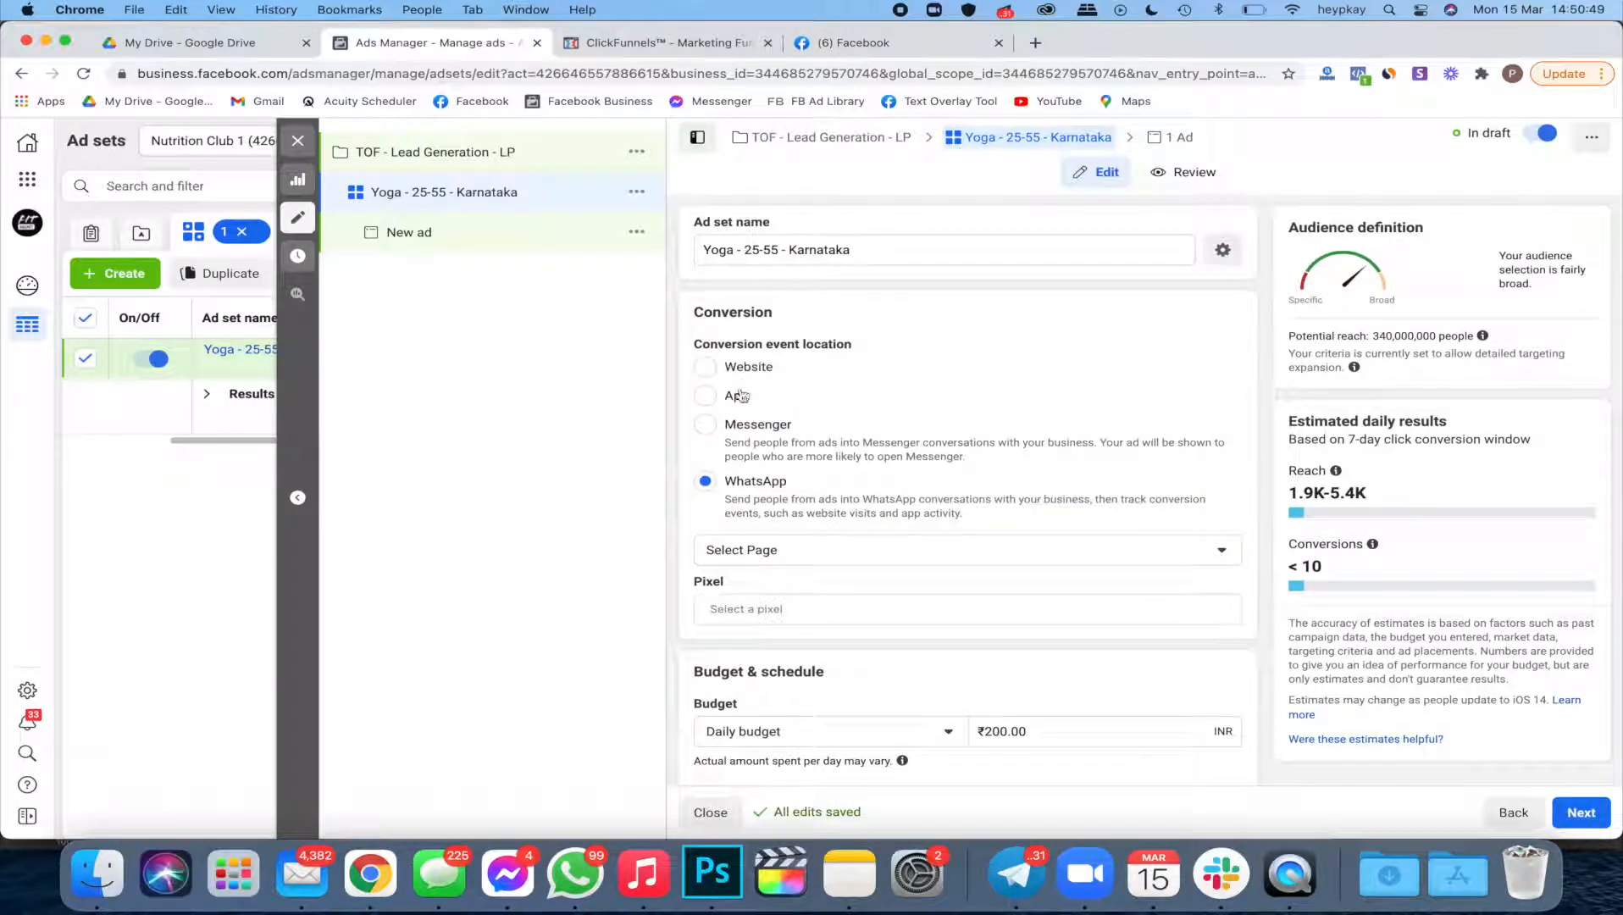
Step: Set the ad set's conversion event location to Website and select the first listed pixel
click(708, 371)
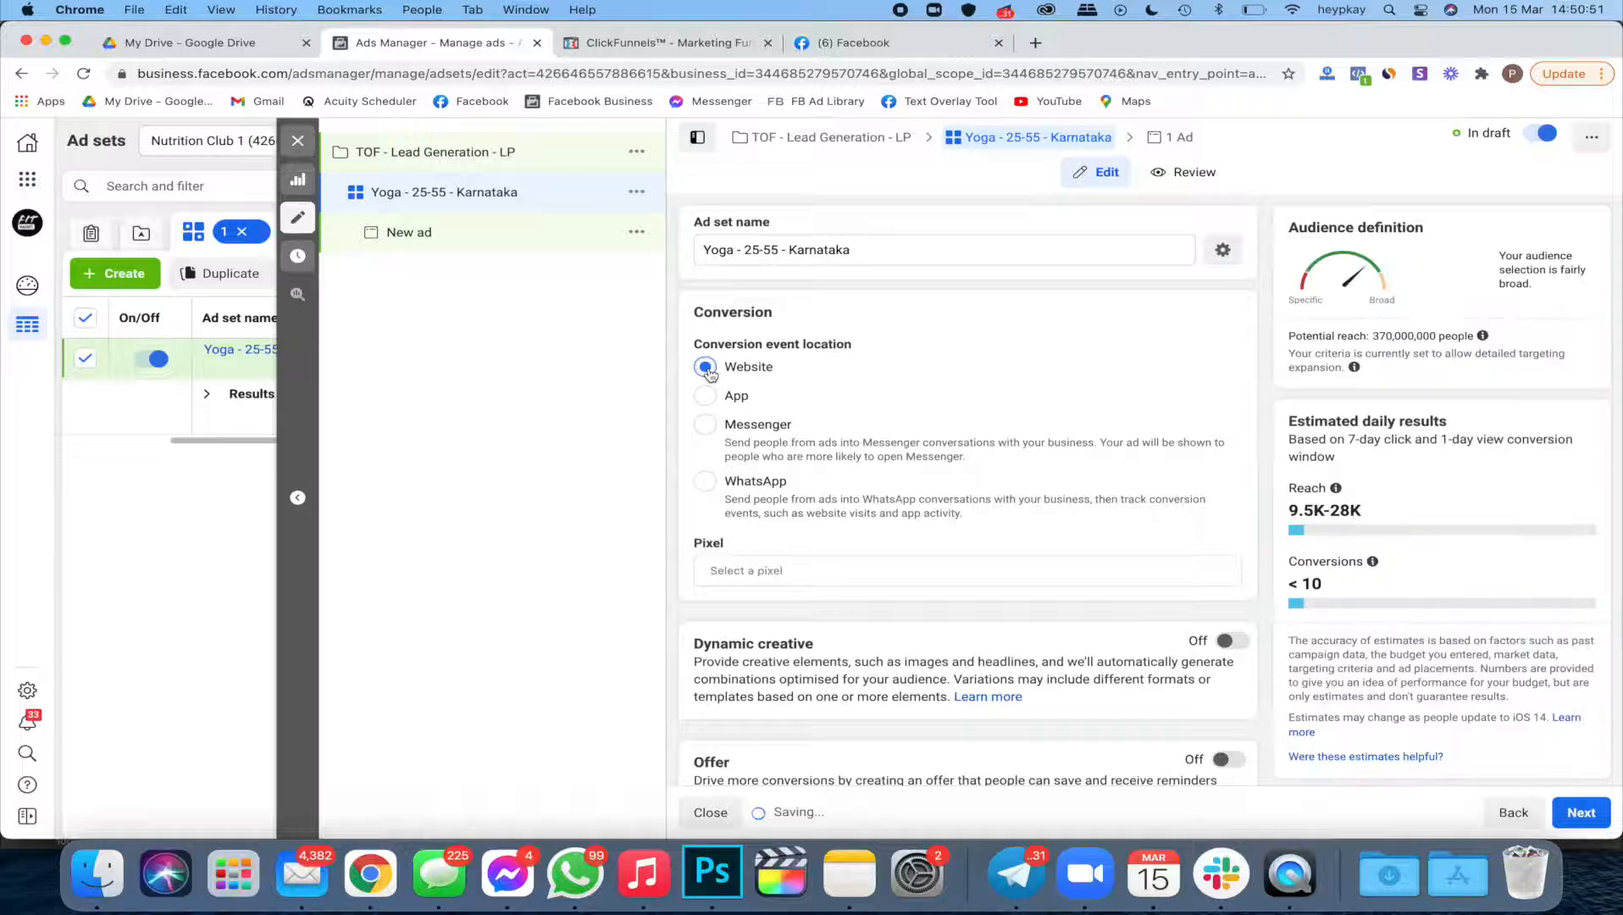
scroll(843, 452, down, 2)
click(807, 500)
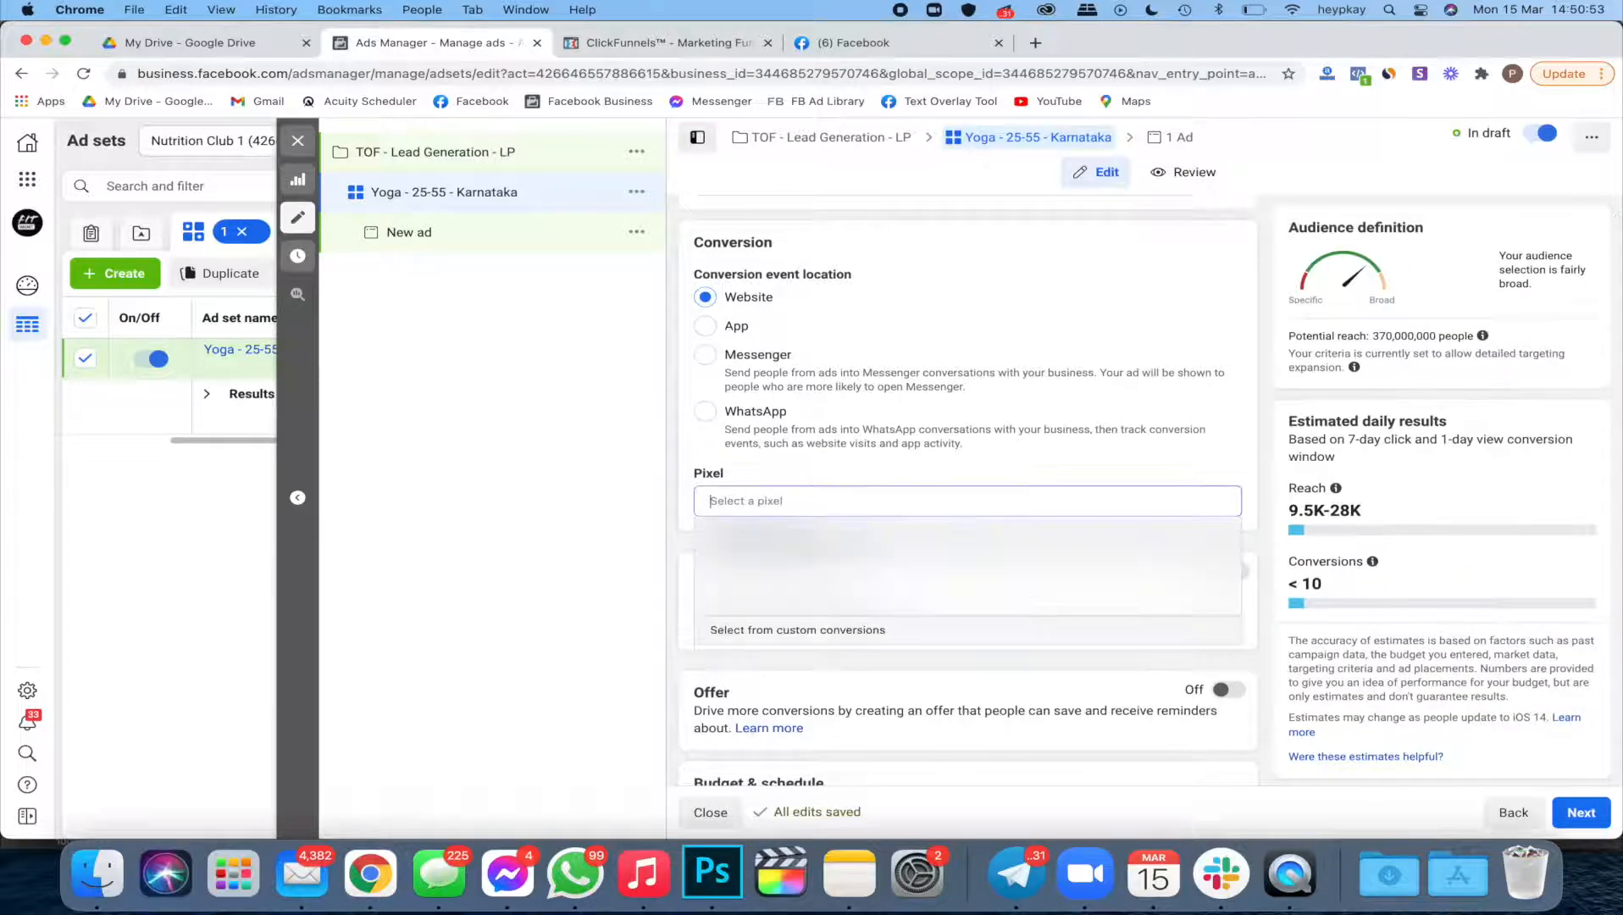
click(796, 542)
scroll(795, 459, down, 2)
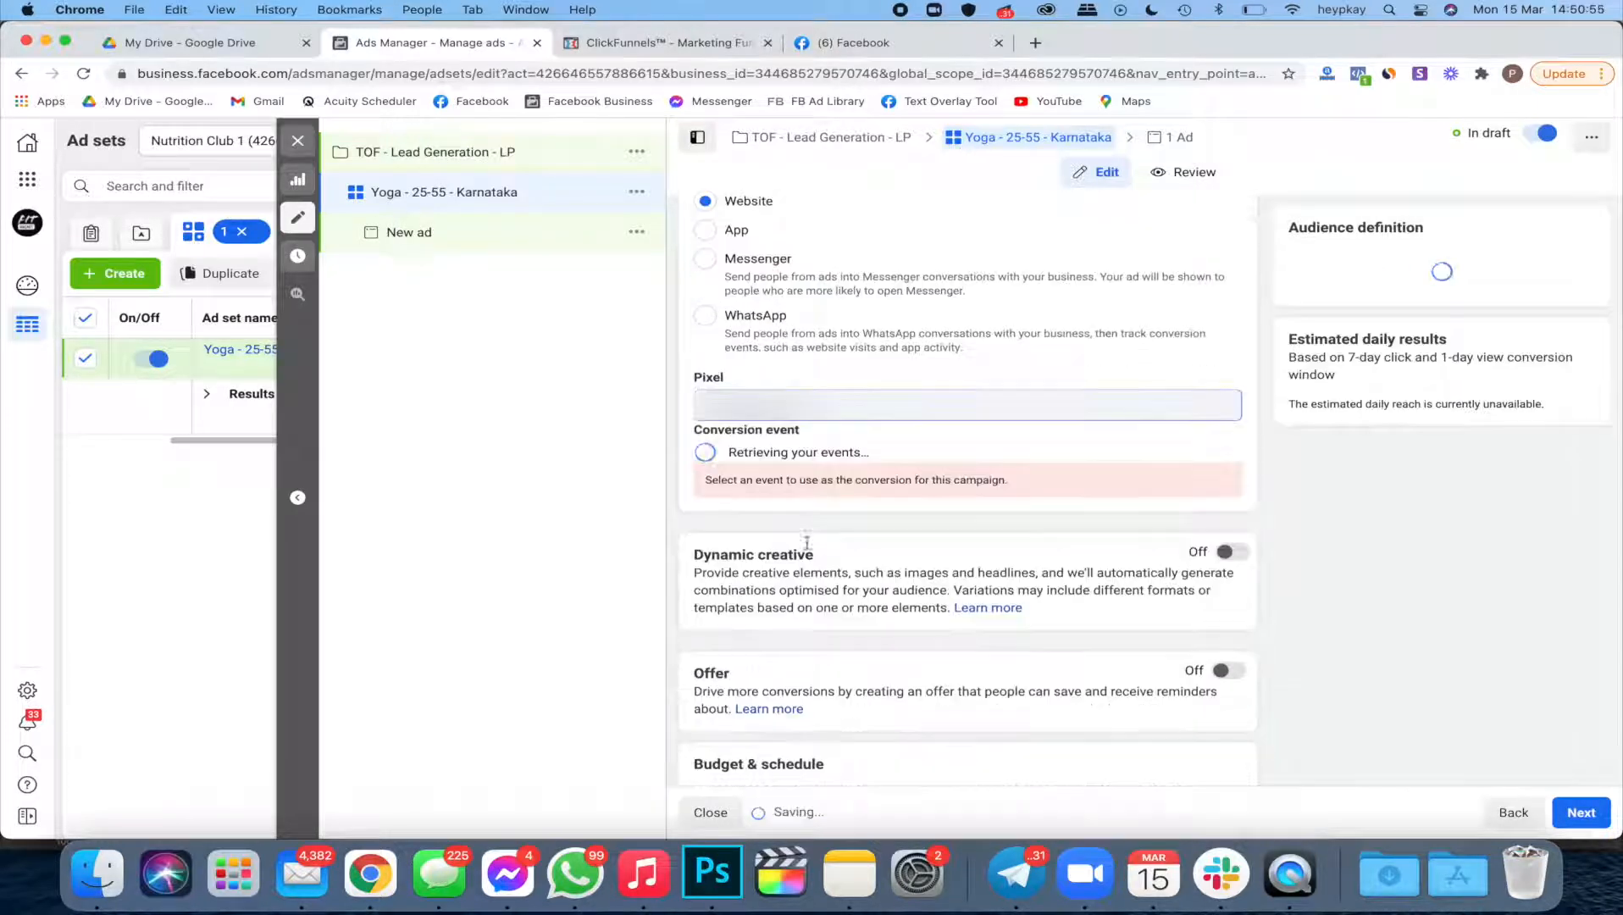
Step: Choose Lead from the active events as the ad set's conversion event
click(796, 458)
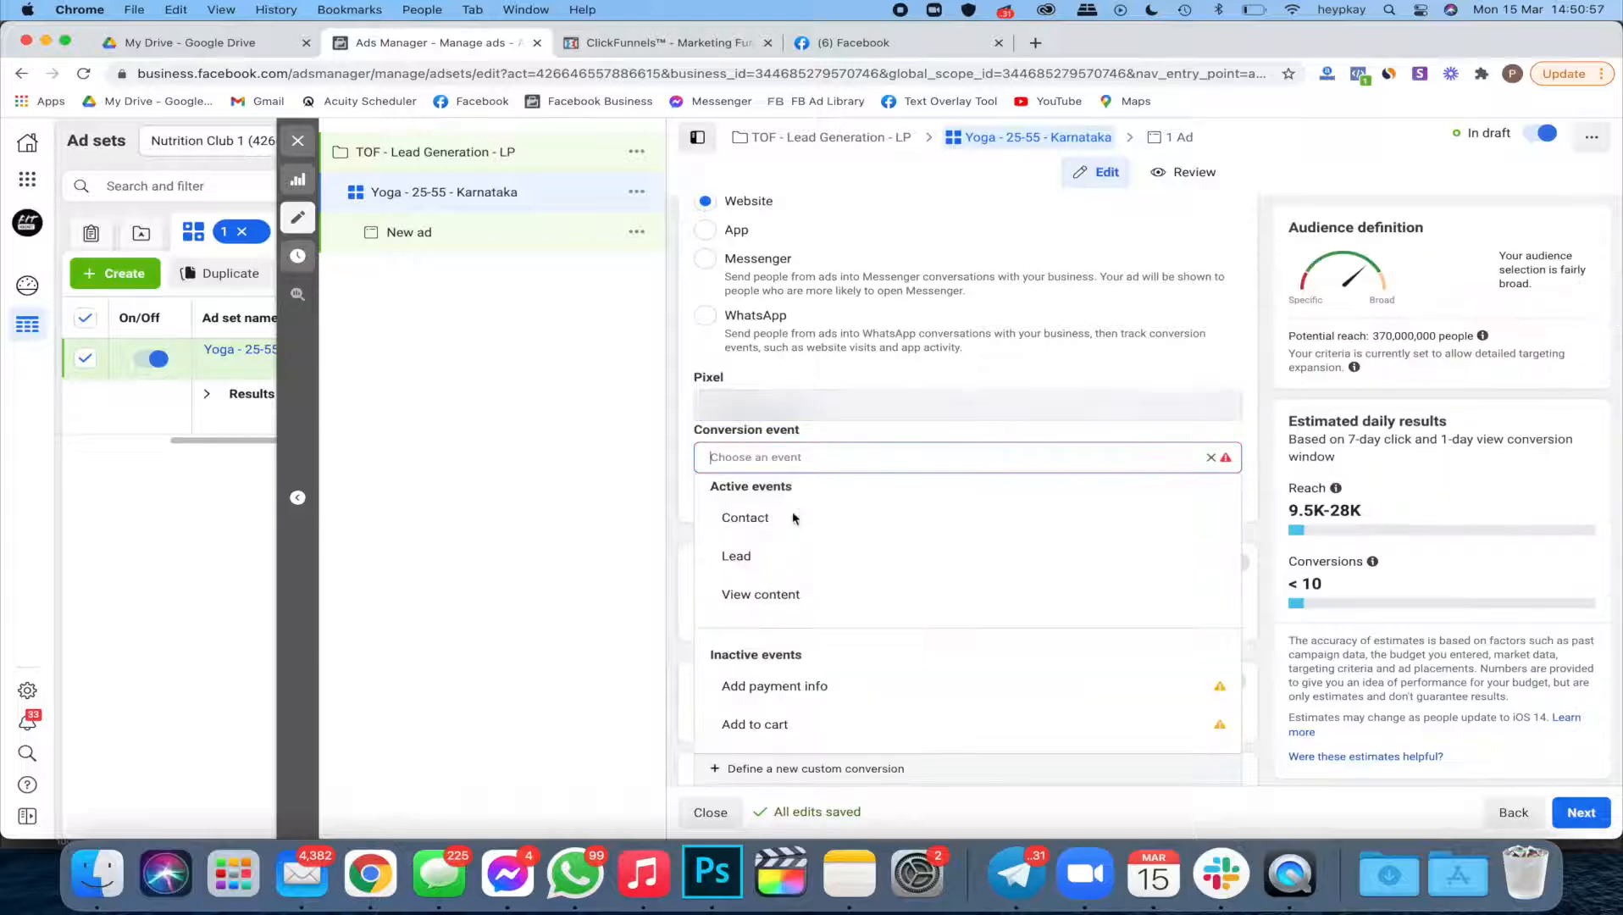
click(745, 563)
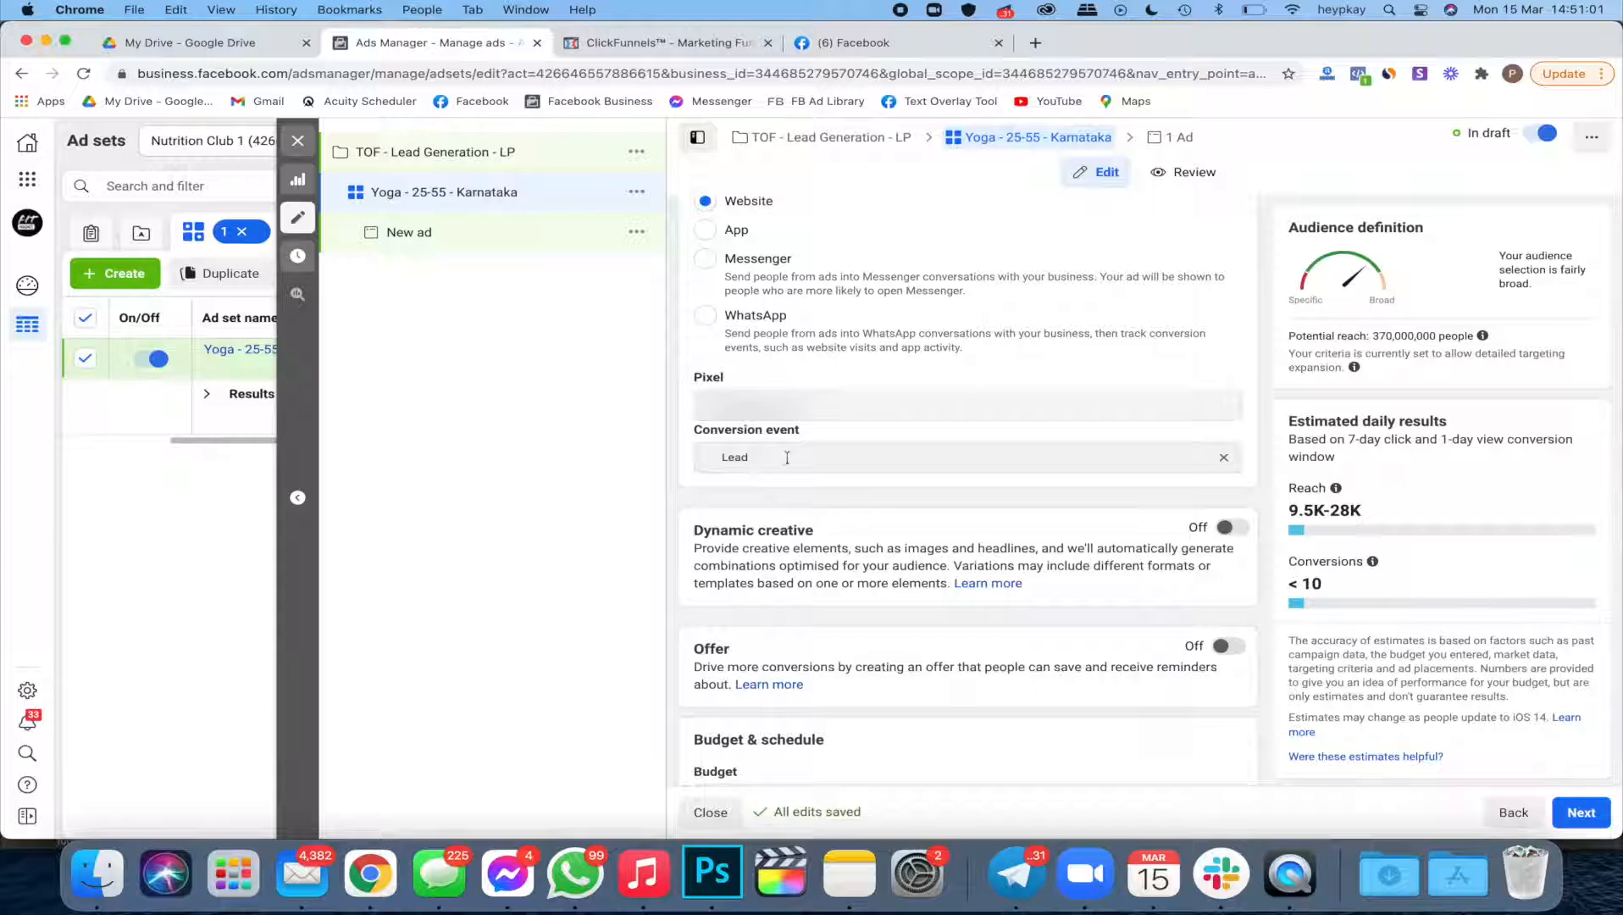
click(755, 457)
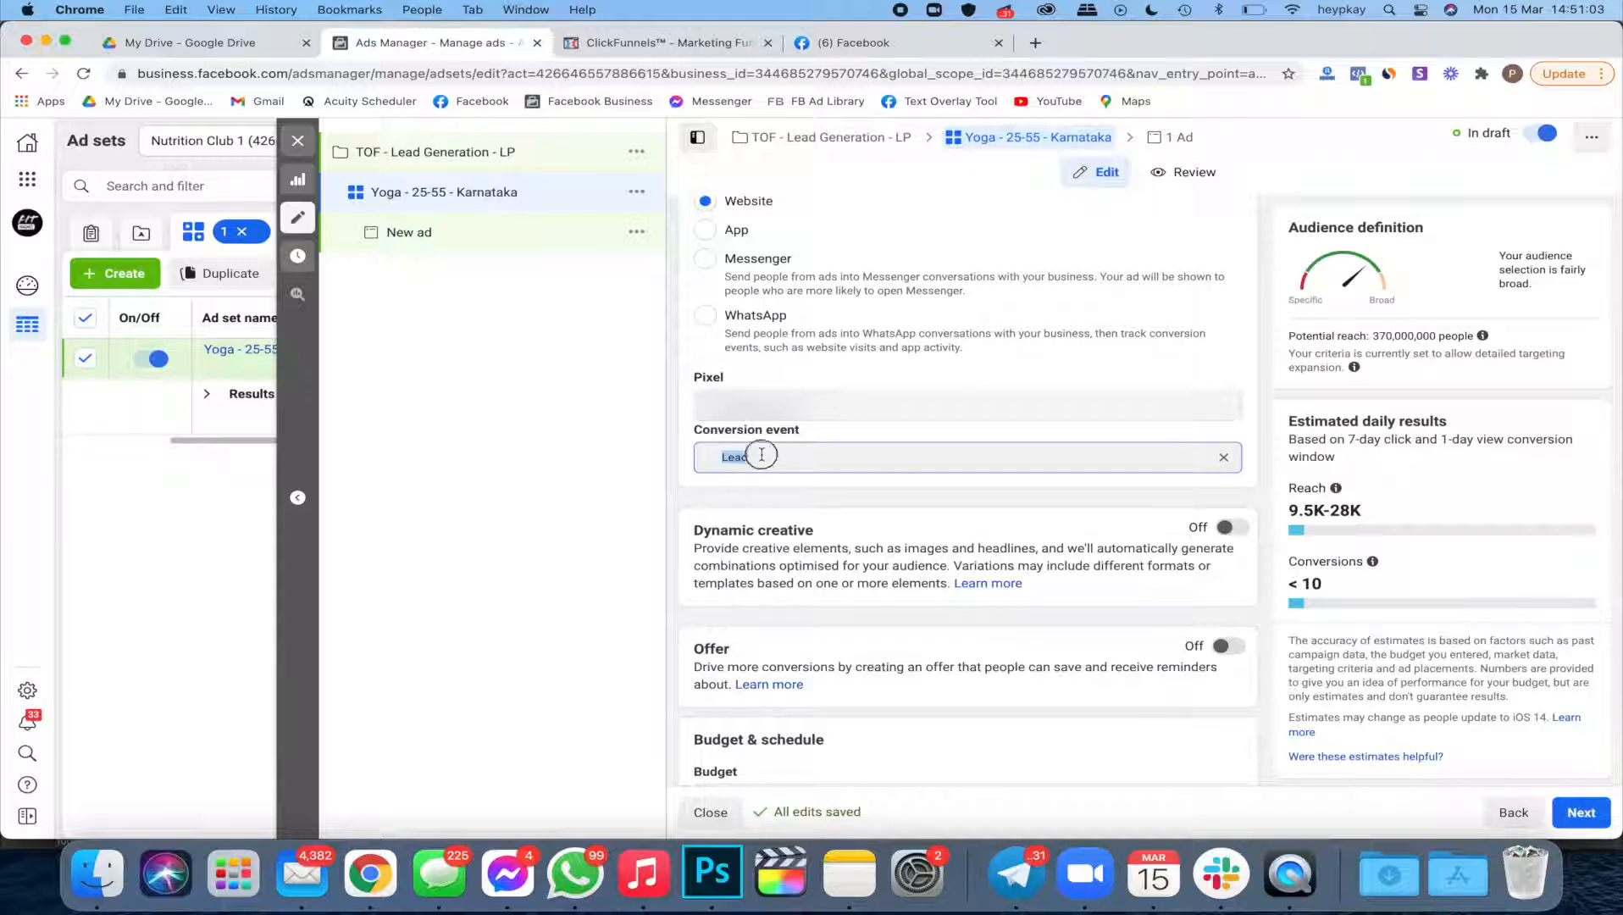
scroll(854, 538, down, 3)
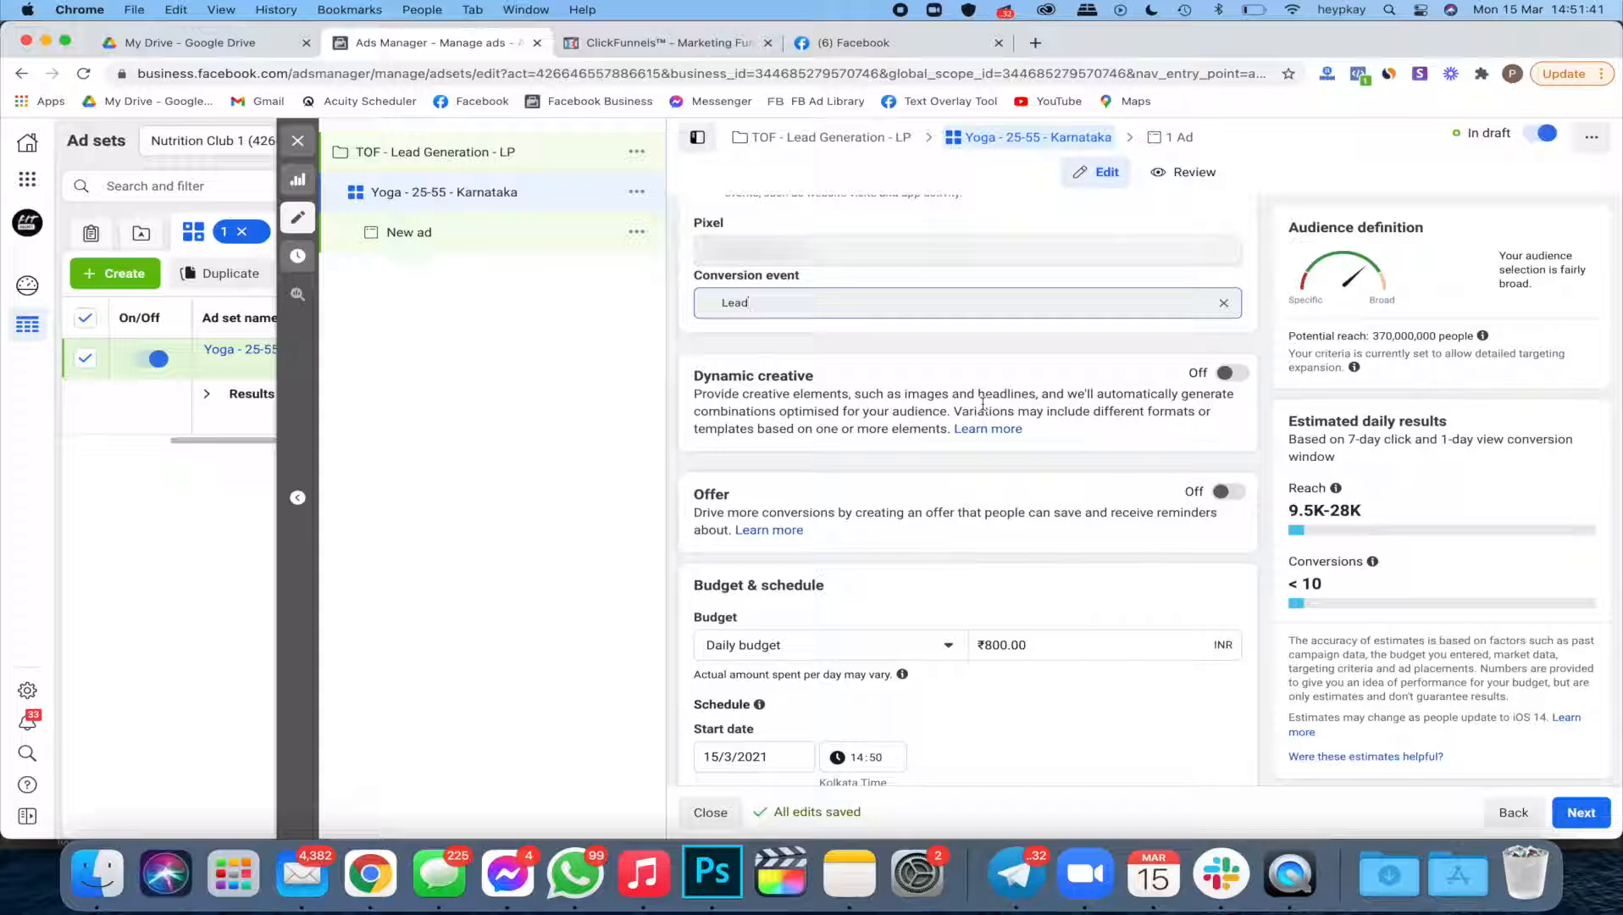
click(909, 342)
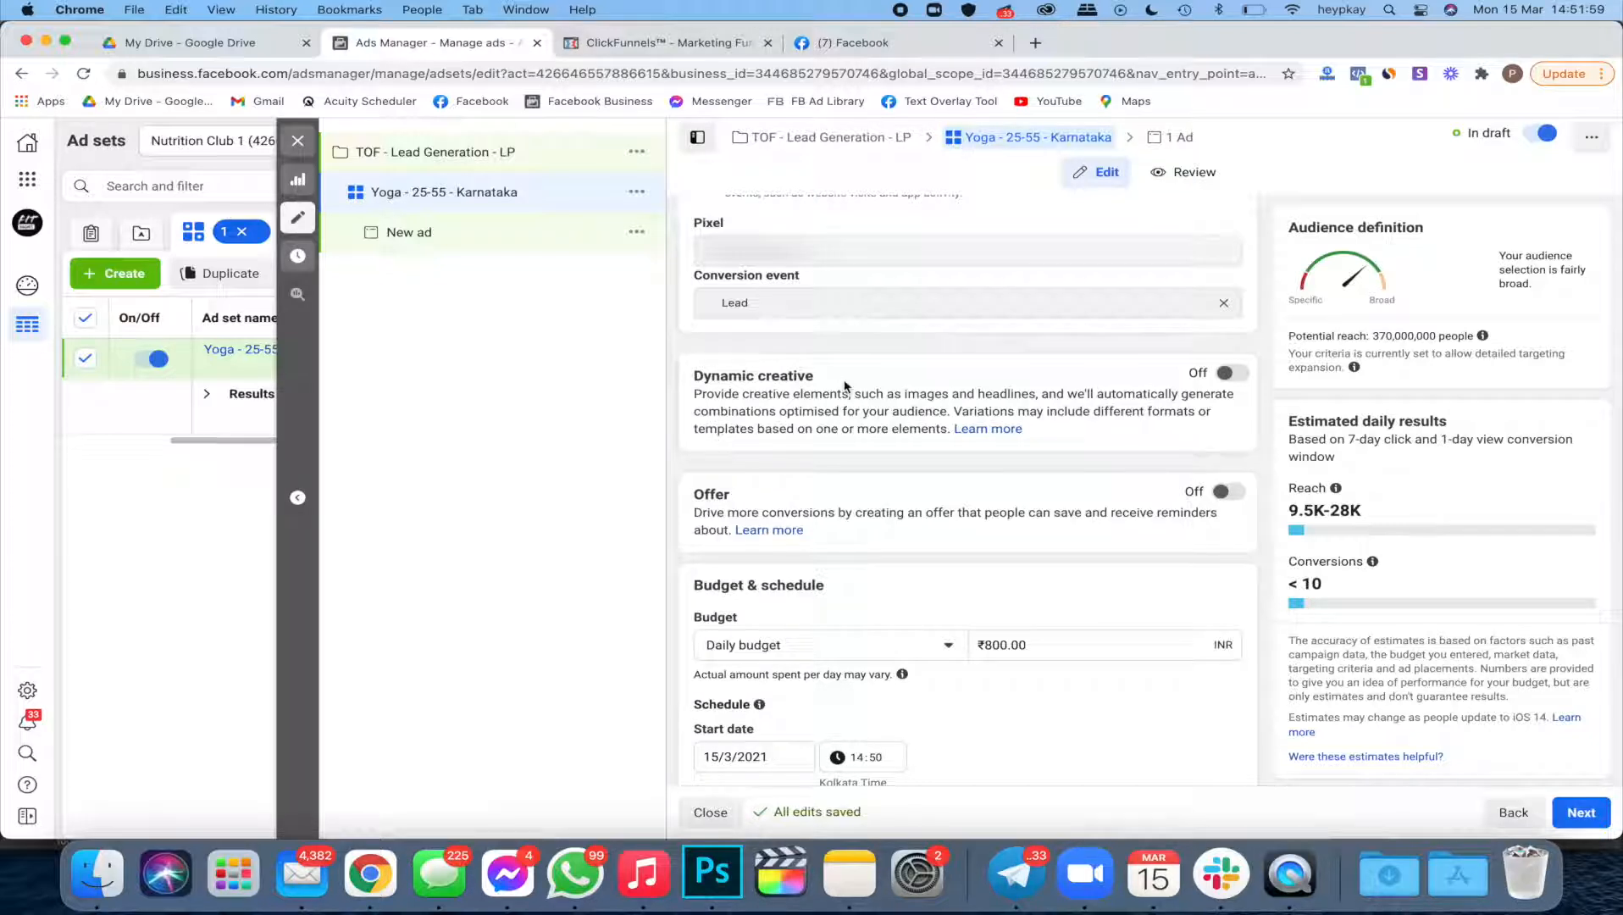
Step: Try enabling the optional end date in the ad set's Budget & schedule section and look at its date picker
scroll(845, 386, down, 3)
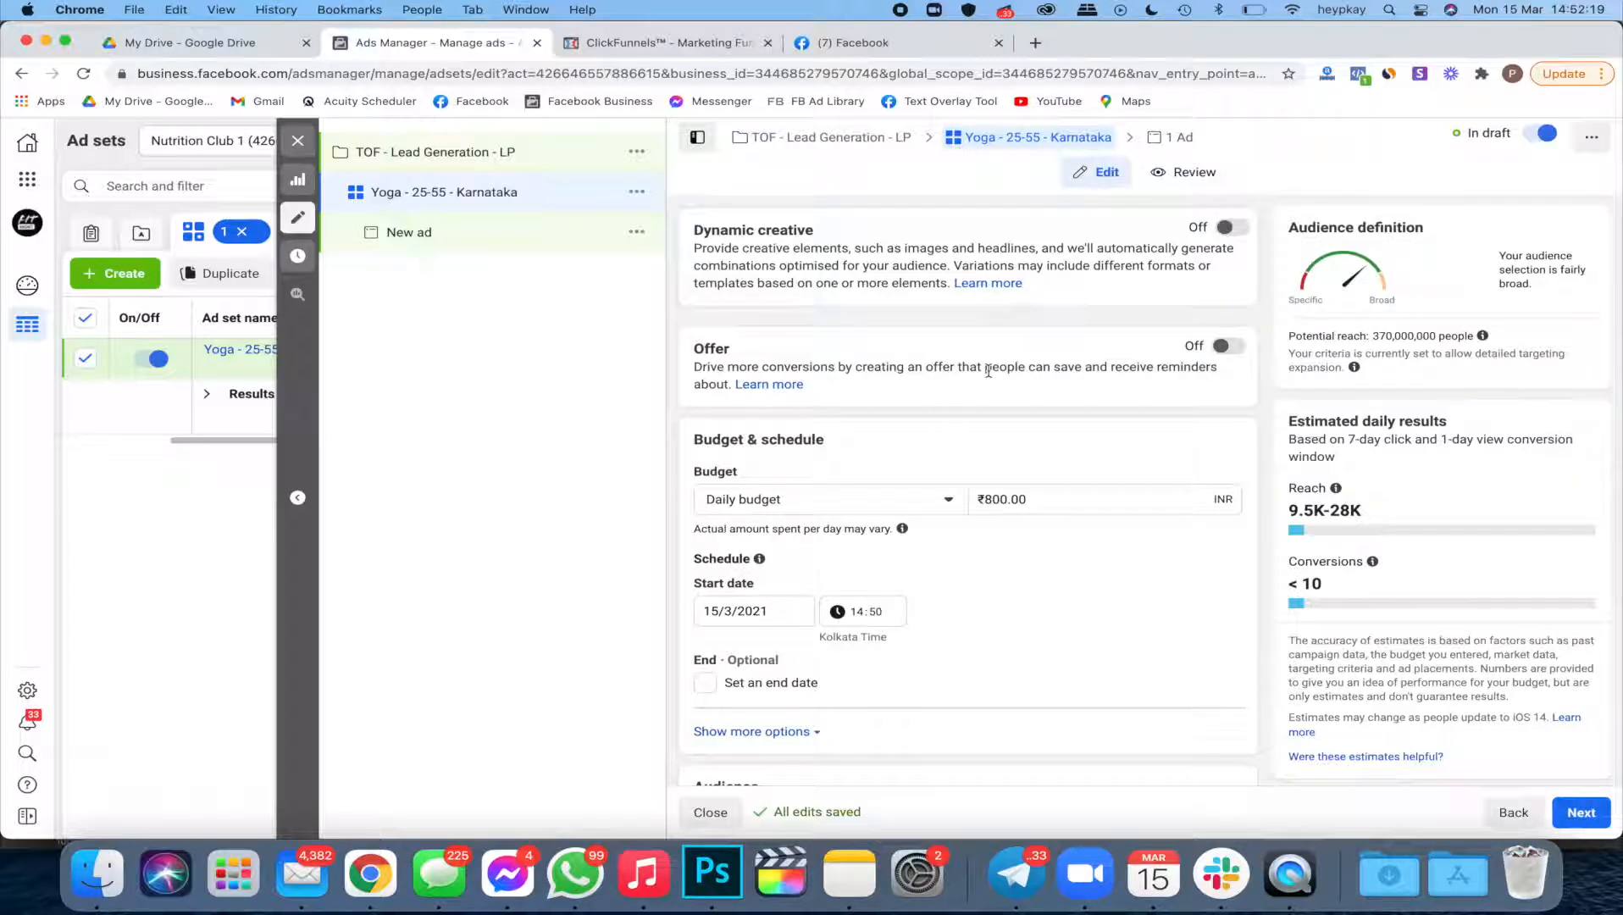
scroll(1082, 372, down, 2)
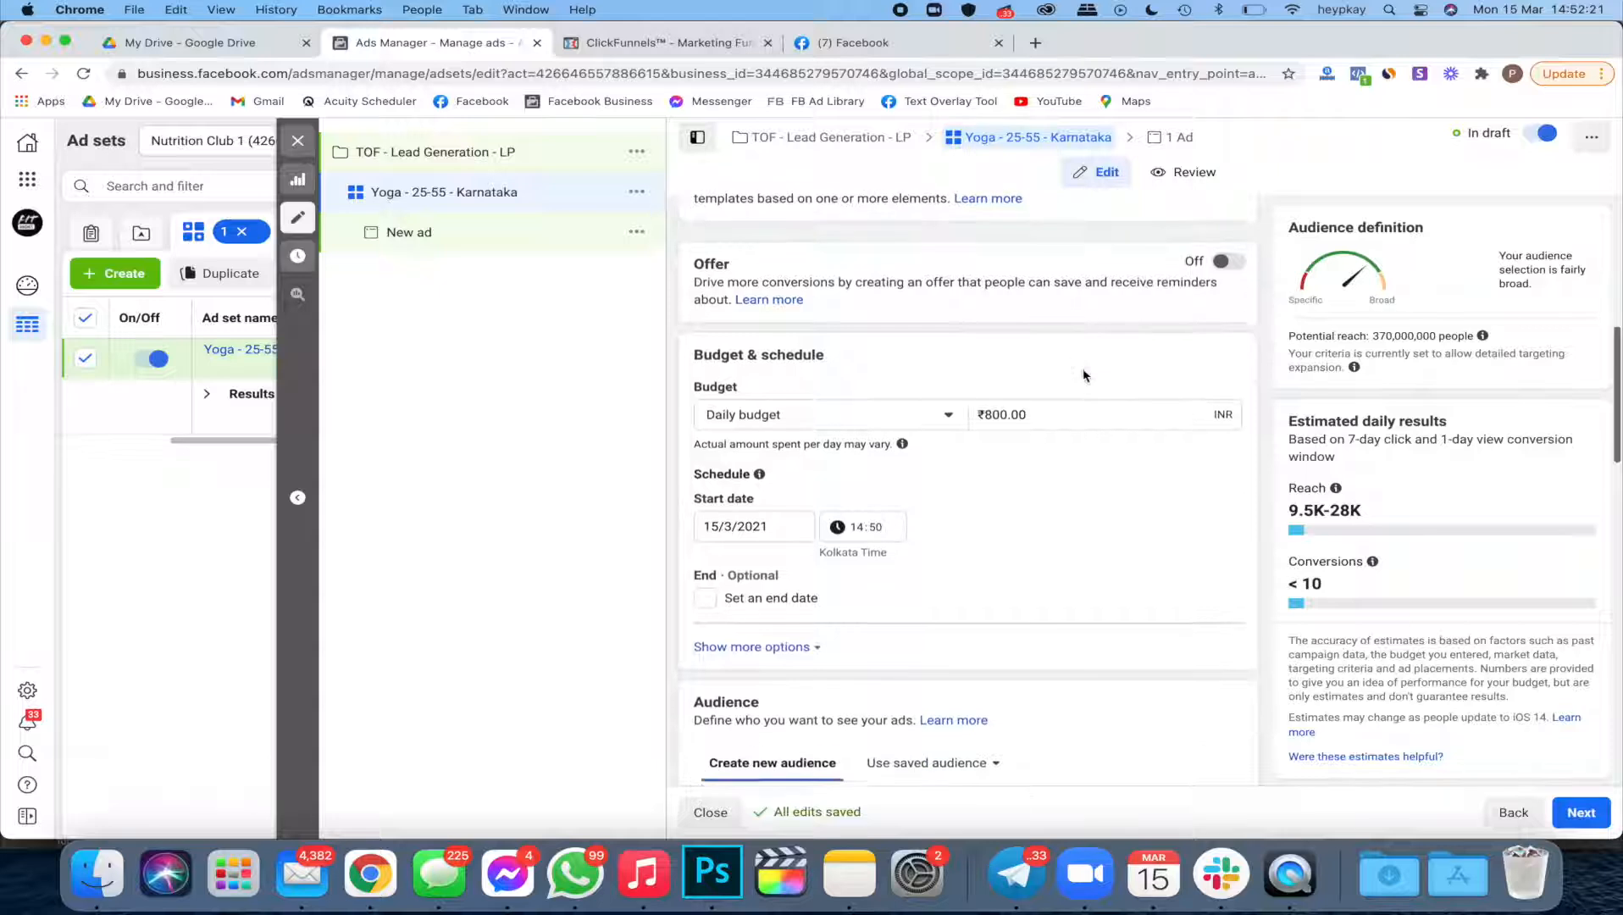
scroll(974, 258, down, 1)
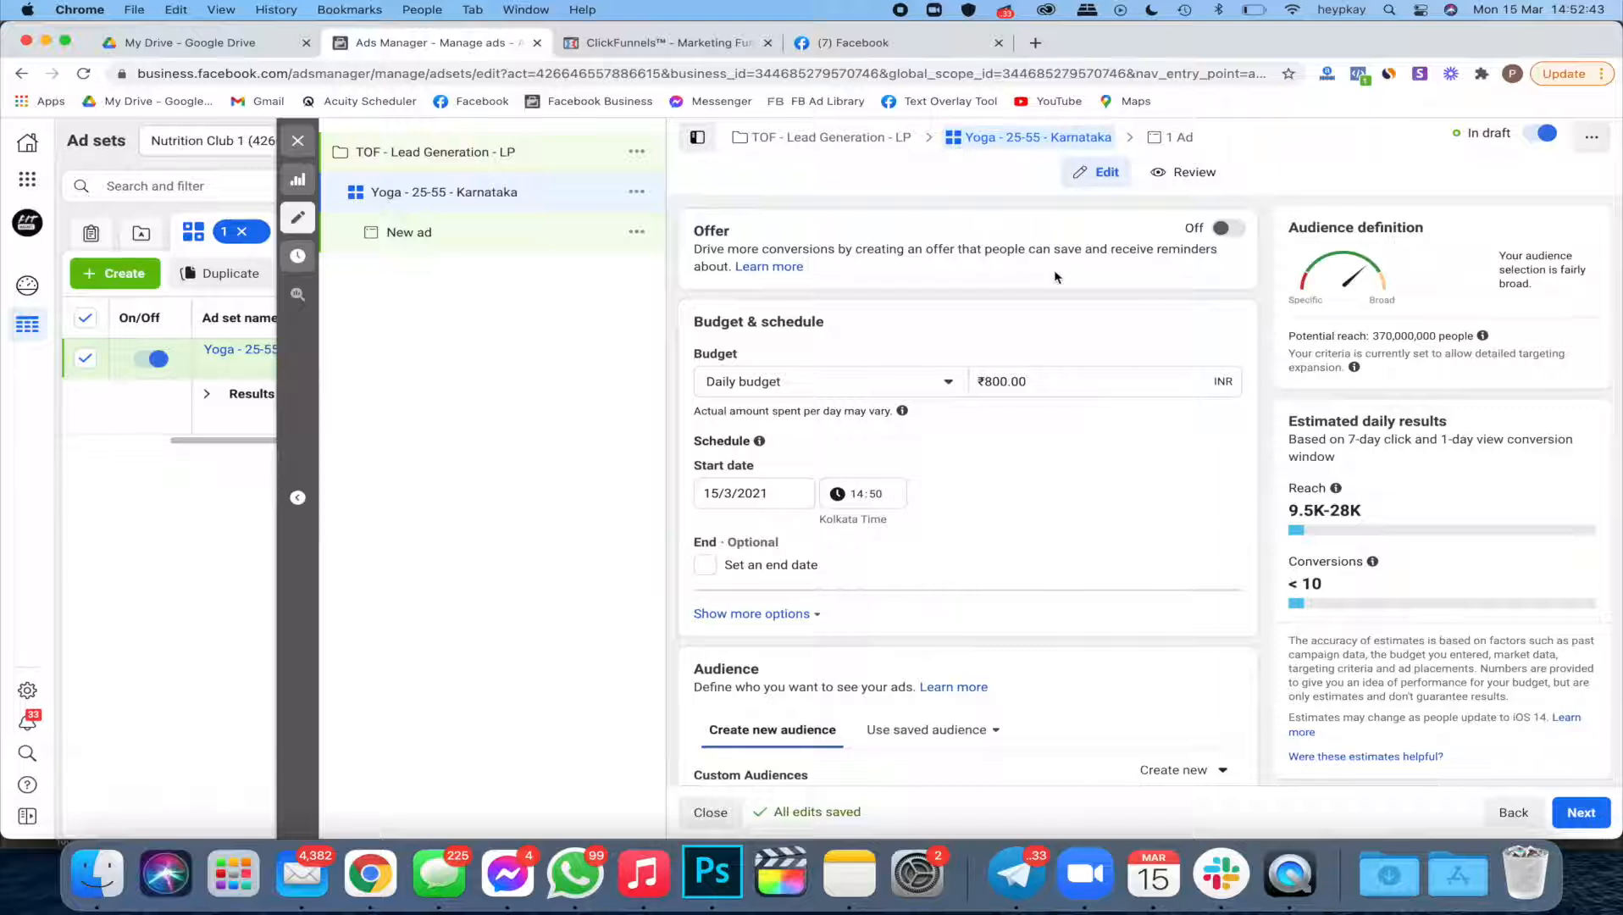
scroll(1054, 286, down, 2)
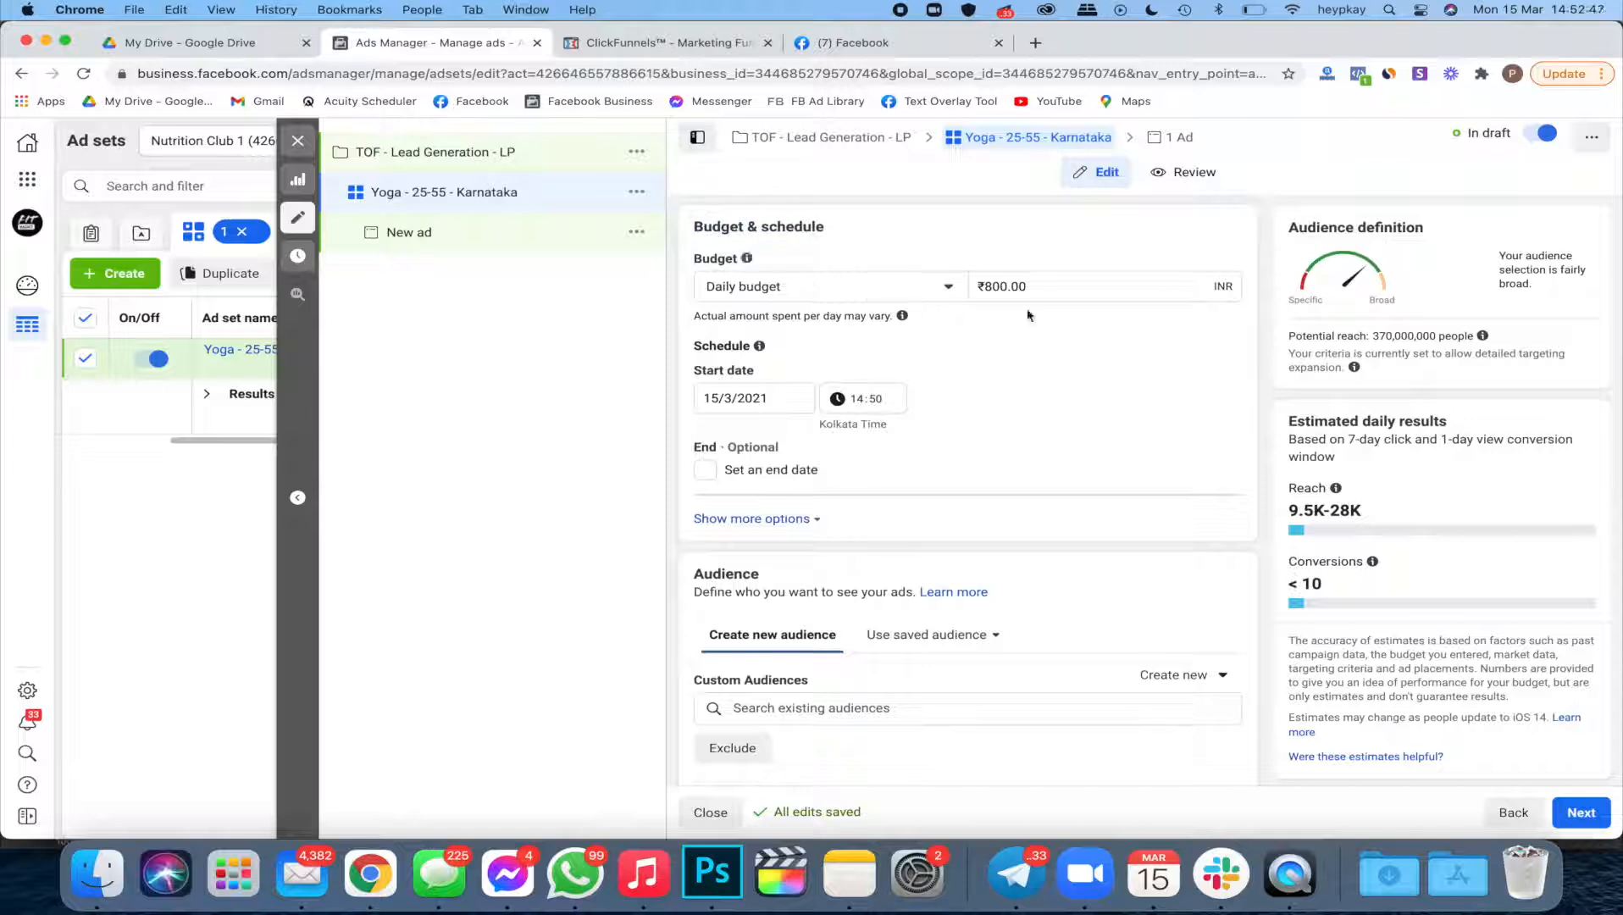
scroll(1018, 326, down, 1)
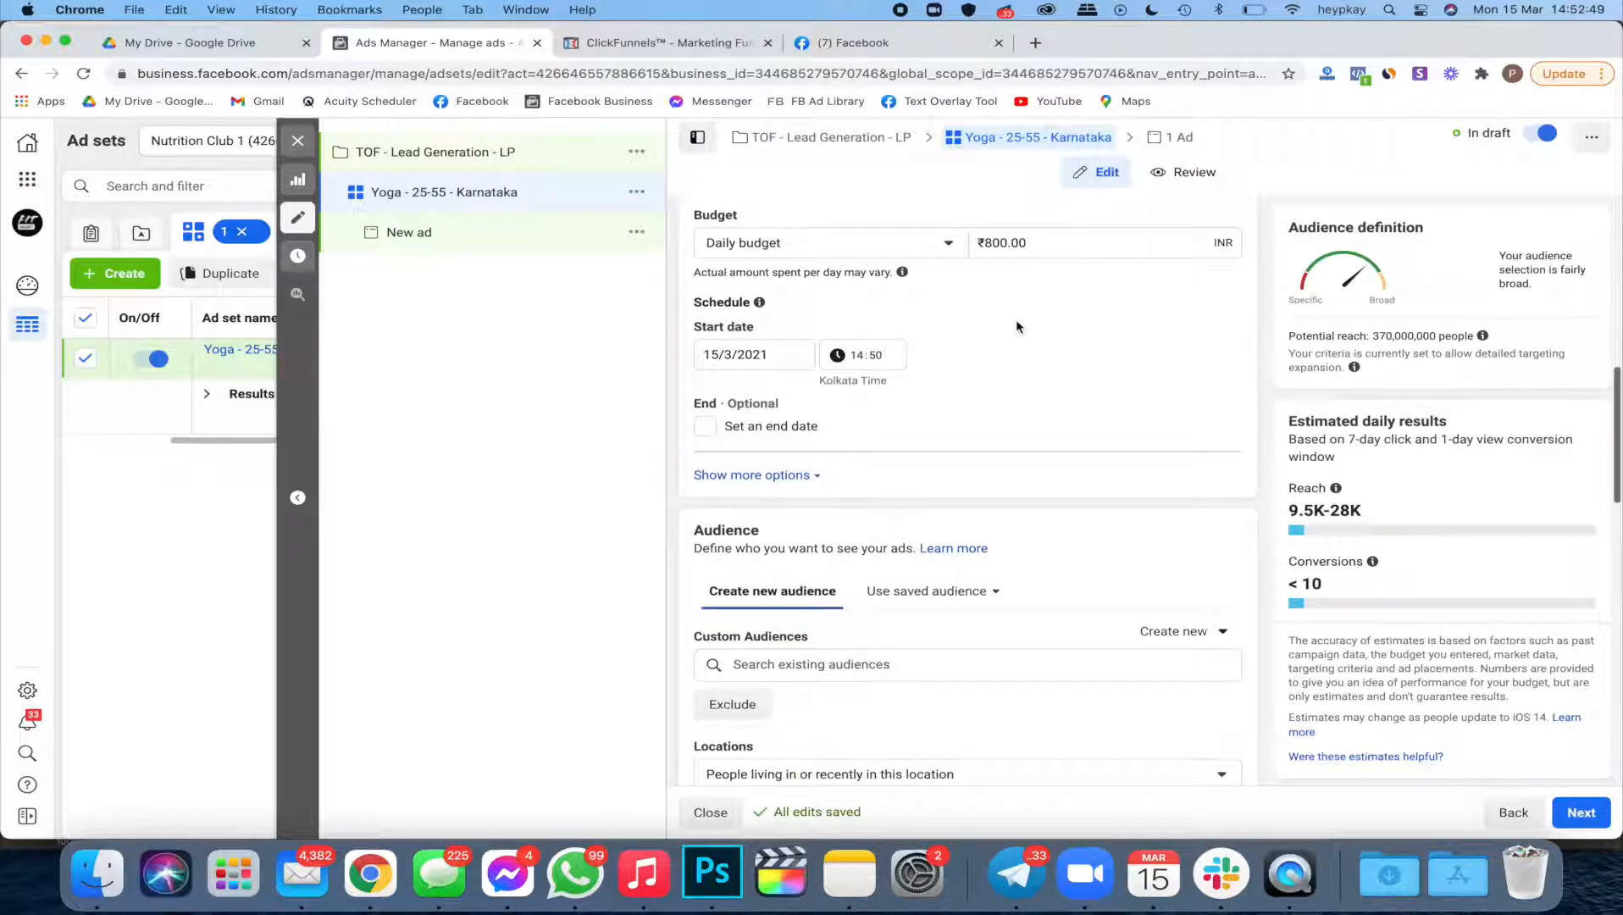
click(706, 426)
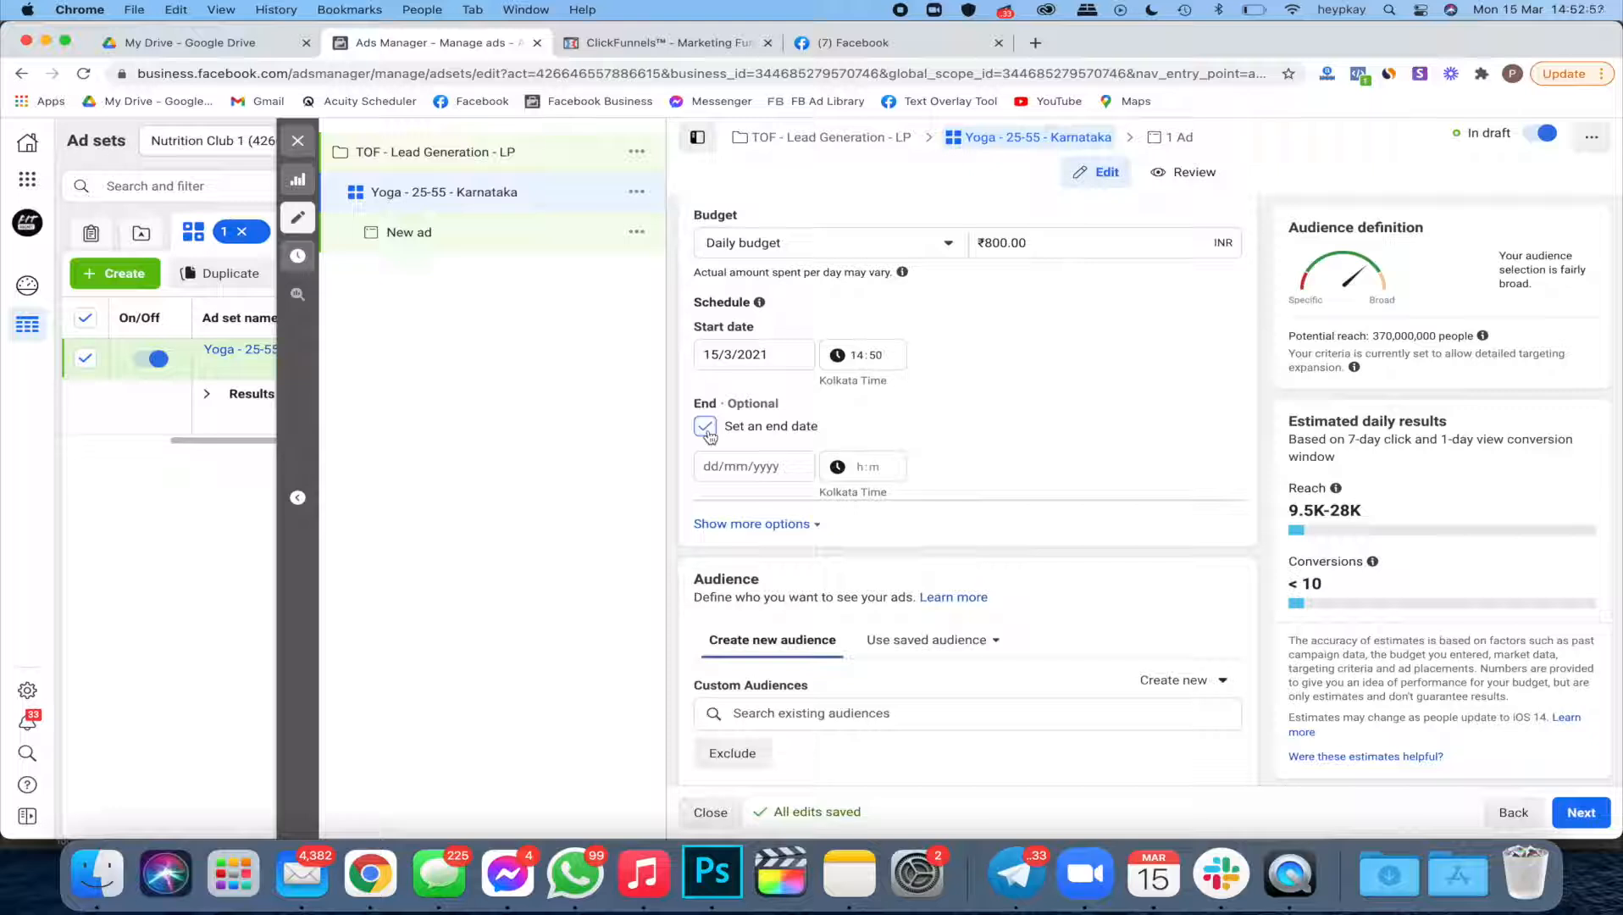
click(744, 467)
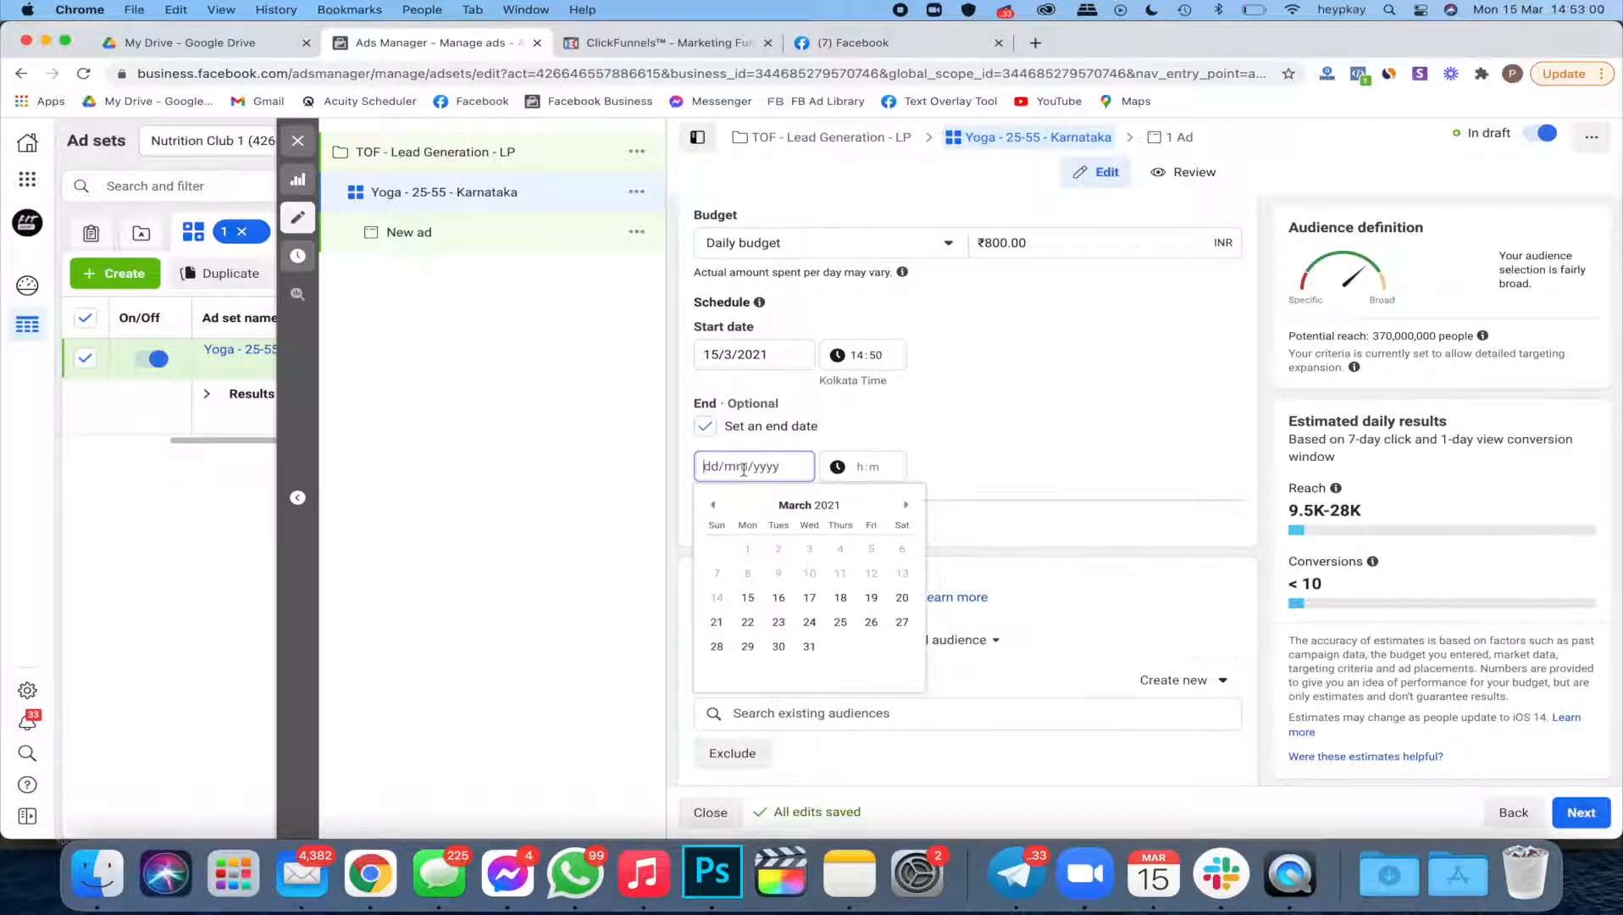
click(705, 426)
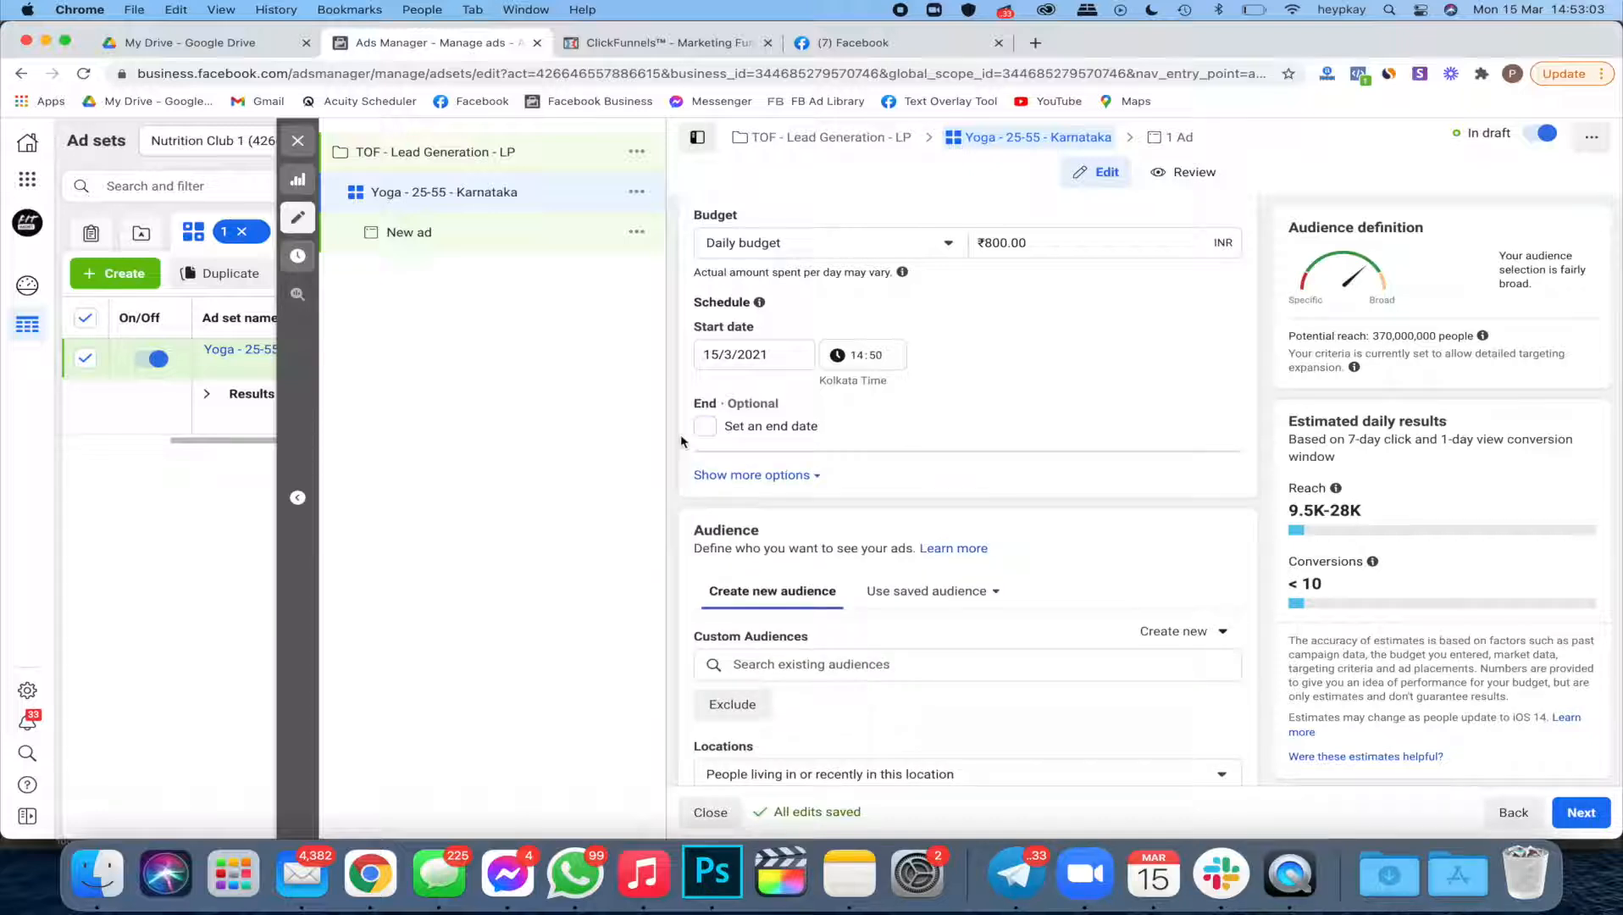
Step: Examine the Audience section and its Custom Audiences search
scroll(681, 440, down, 5)
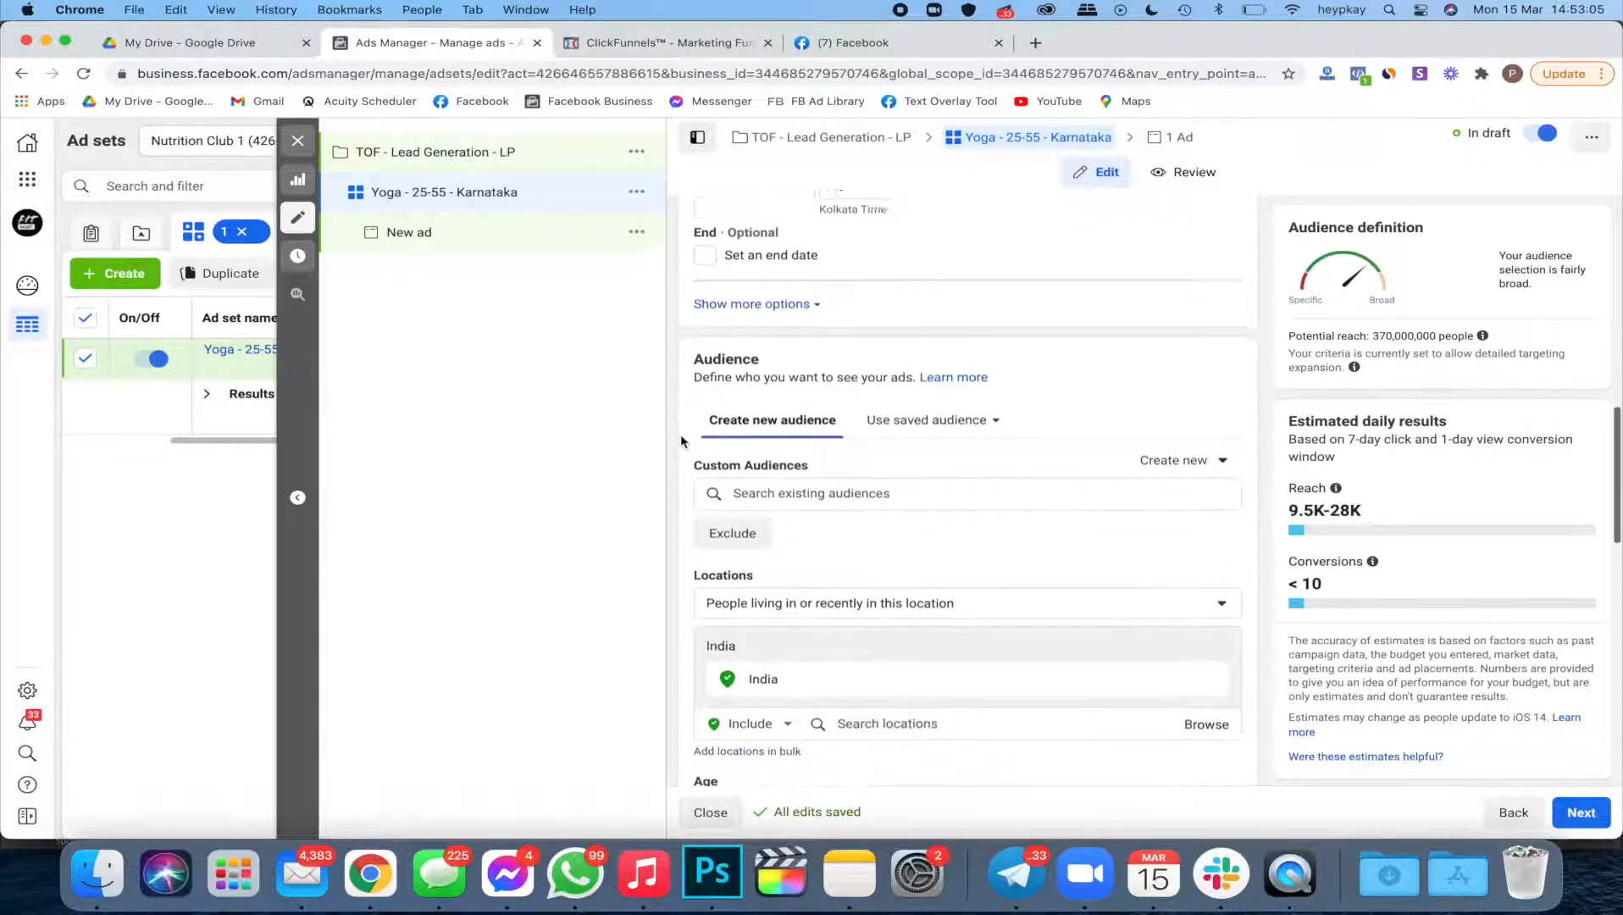
scroll(681, 441, down, 1)
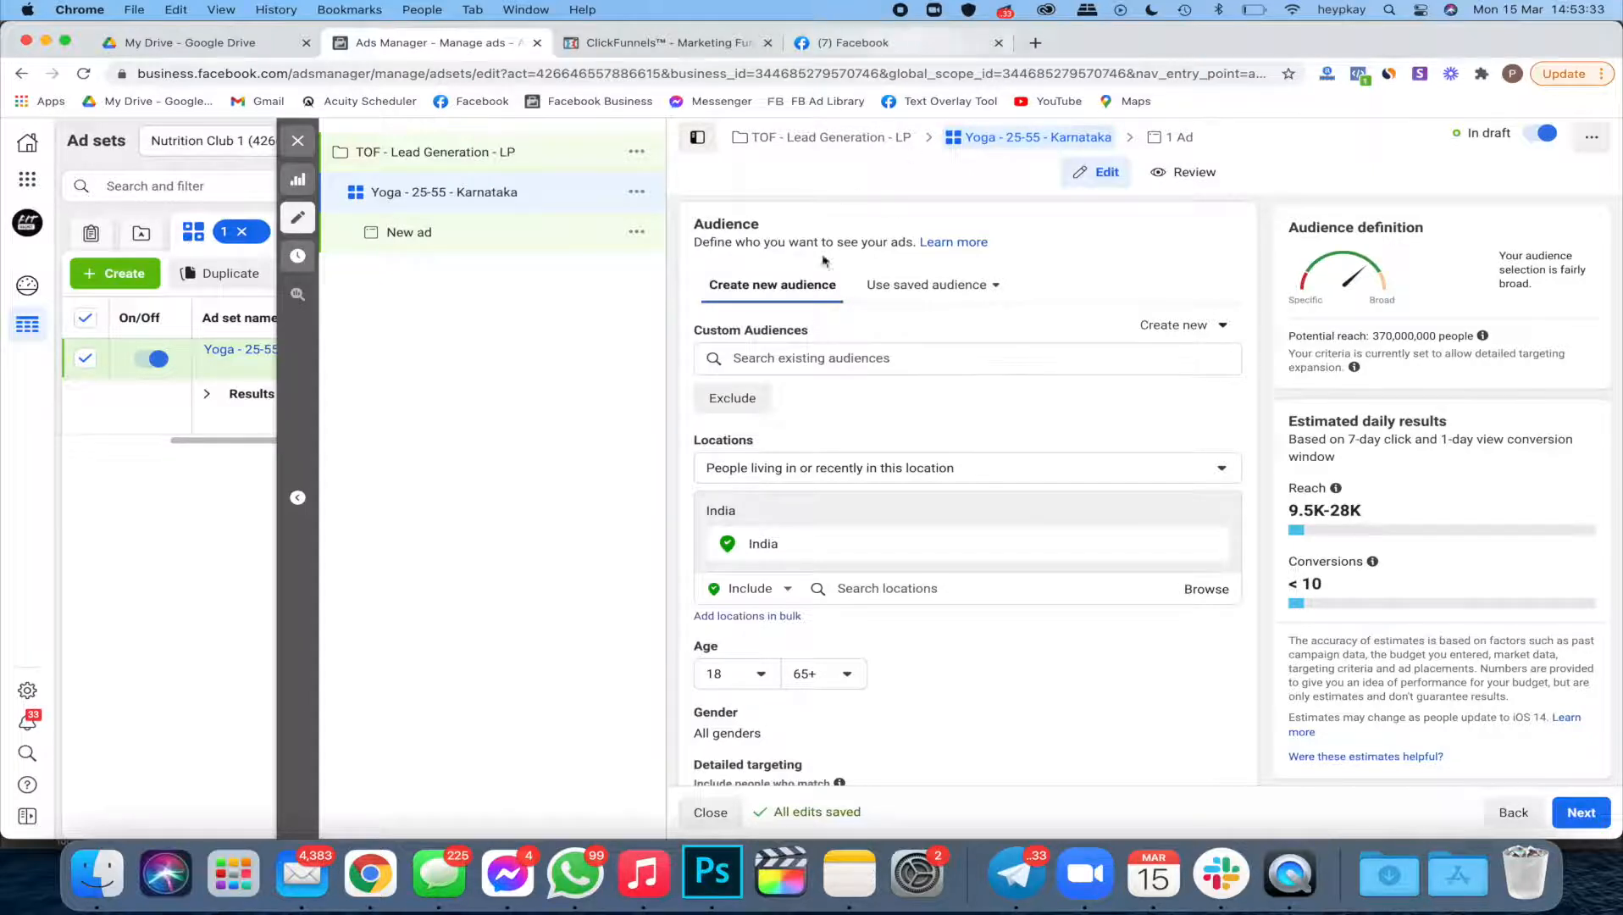
click(821, 358)
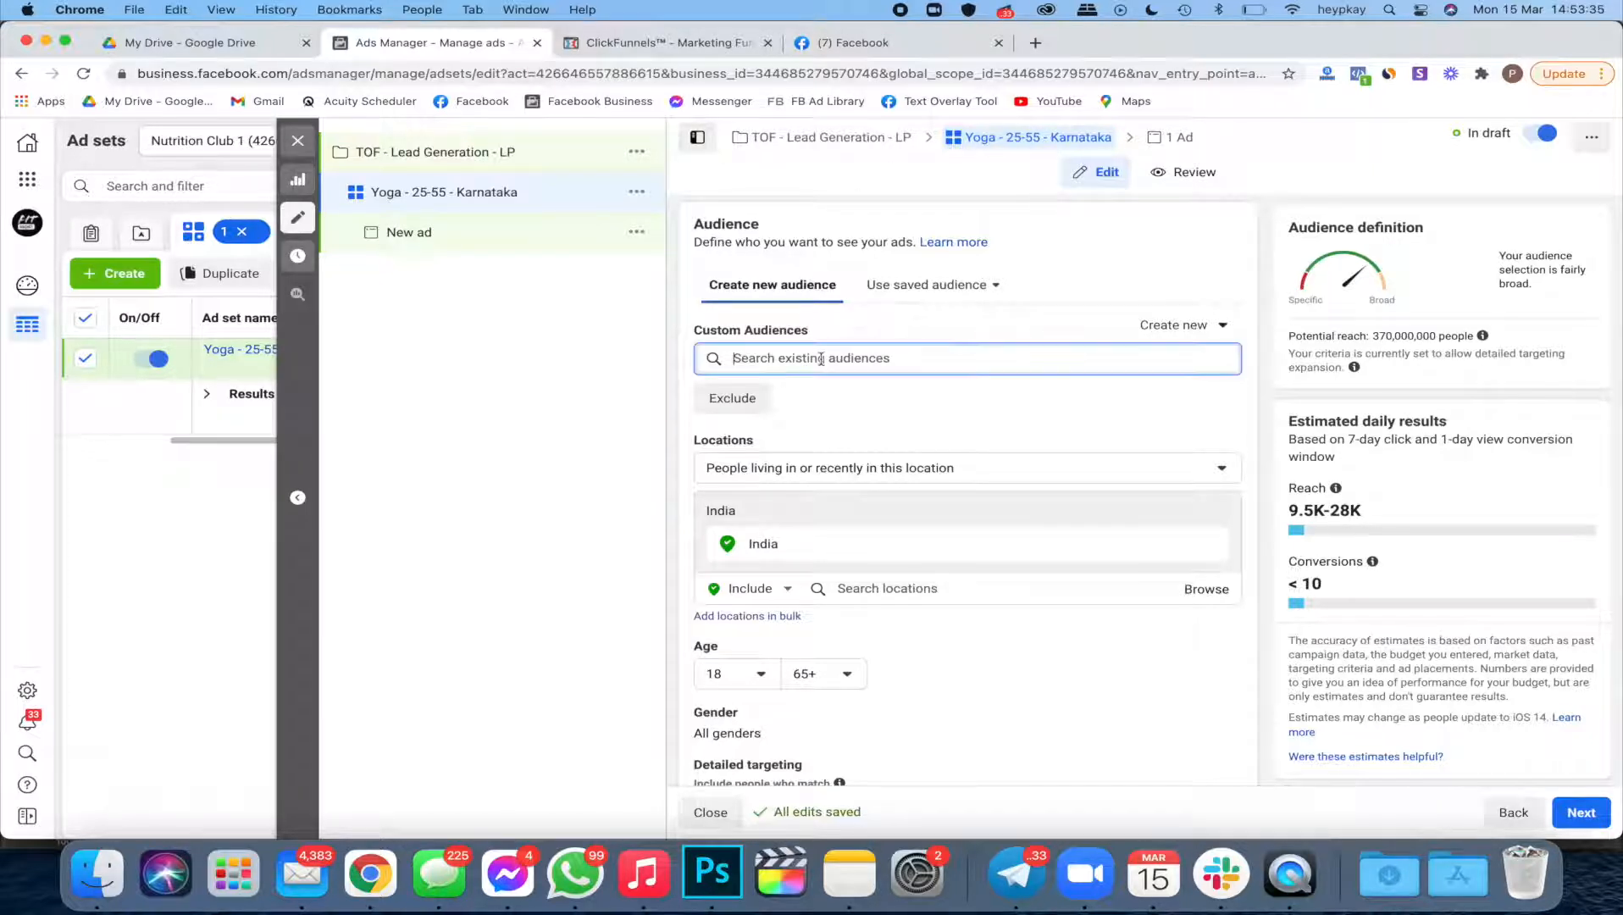
click(887, 326)
Step: Set the audience location to Karnataka, India, and target only people living in this location
scroll(840, 370, down, 1)
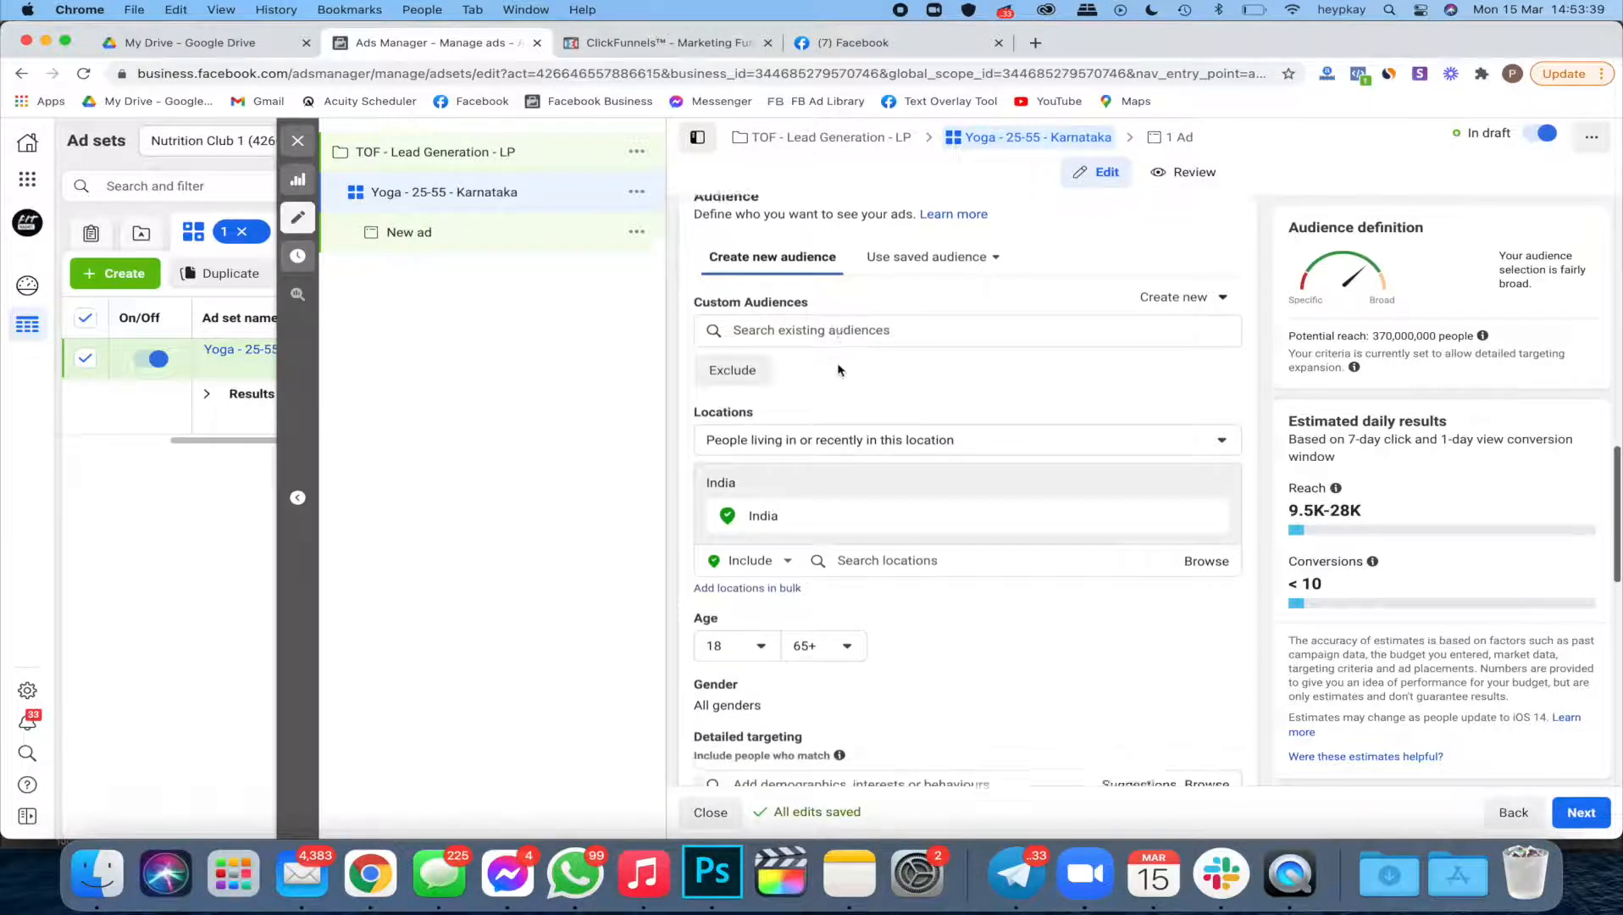
scroll(839, 369, down, 3)
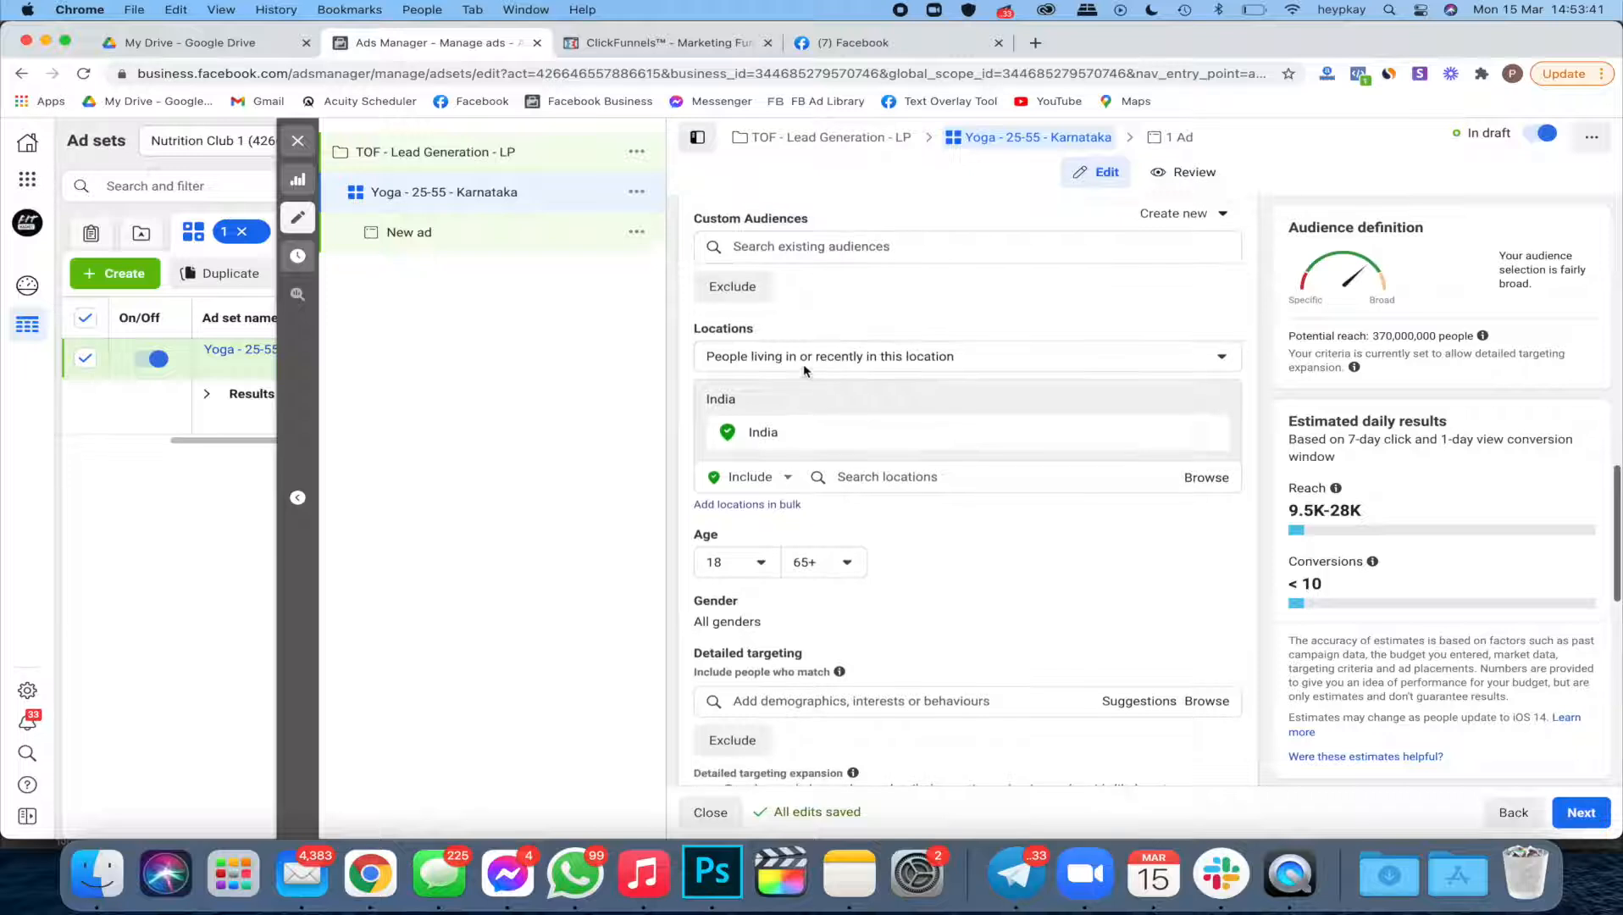
click(897, 470)
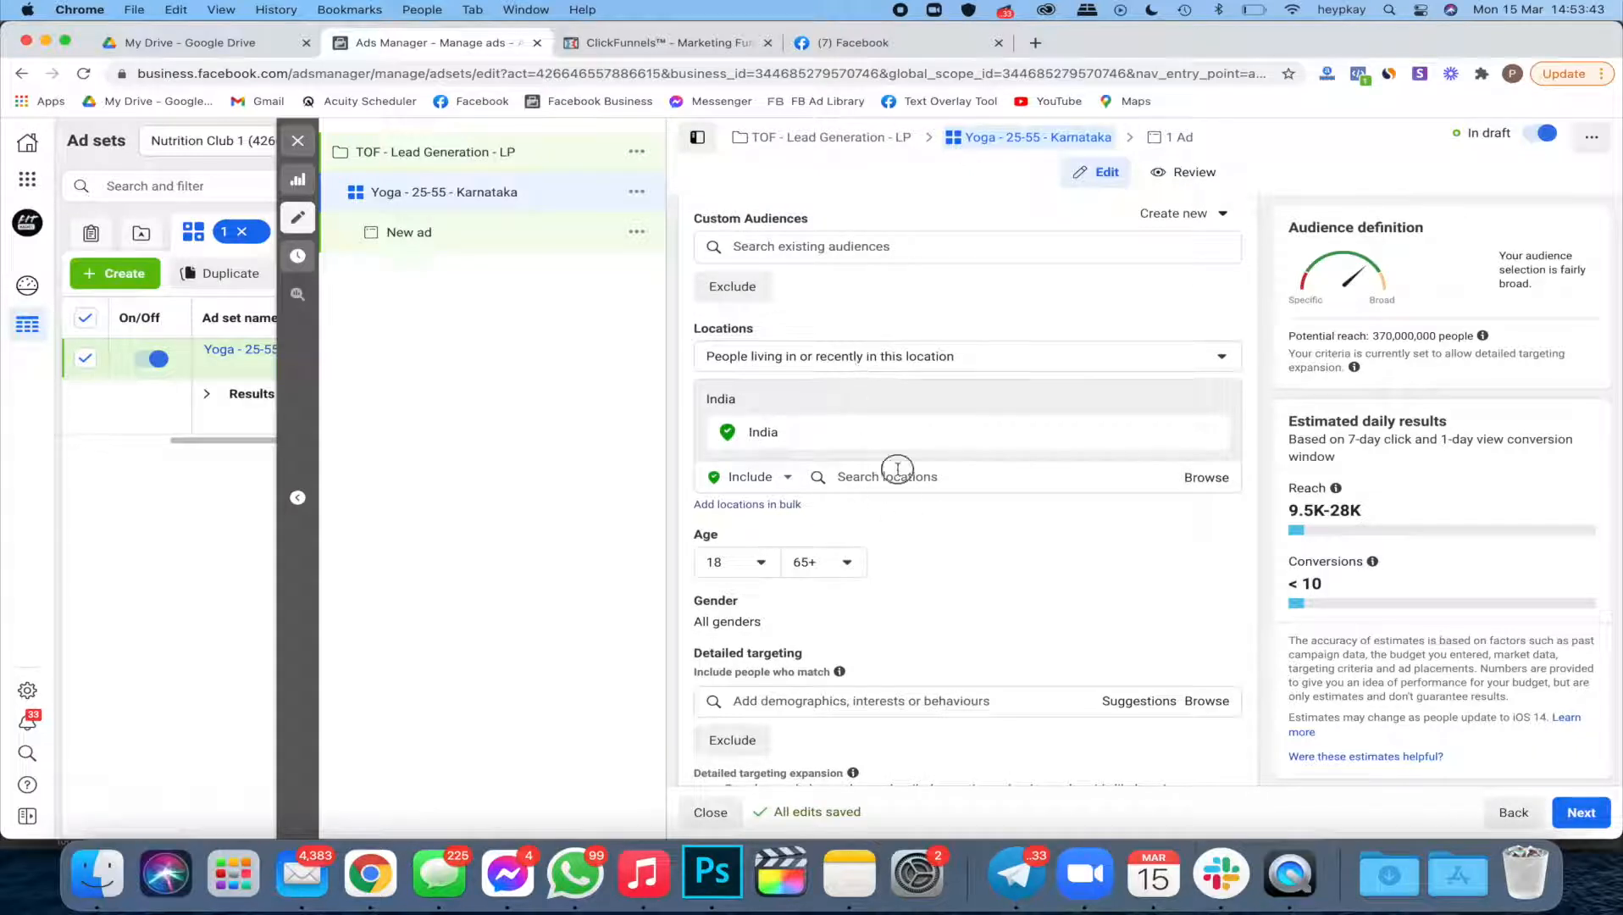
text(karnat)
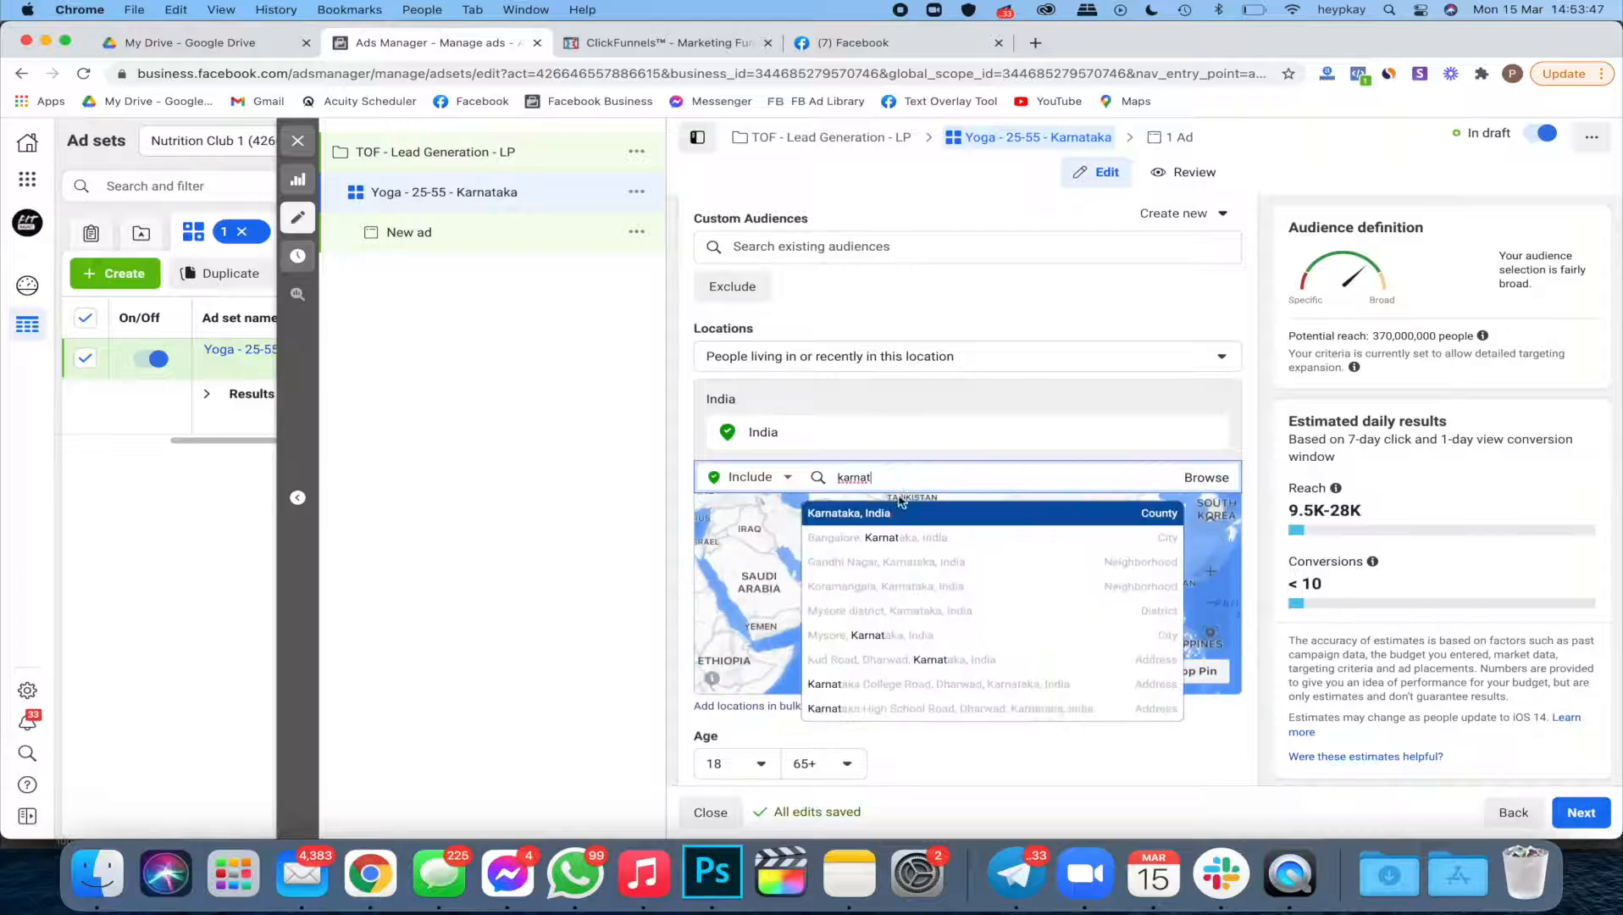
click(893, 515)
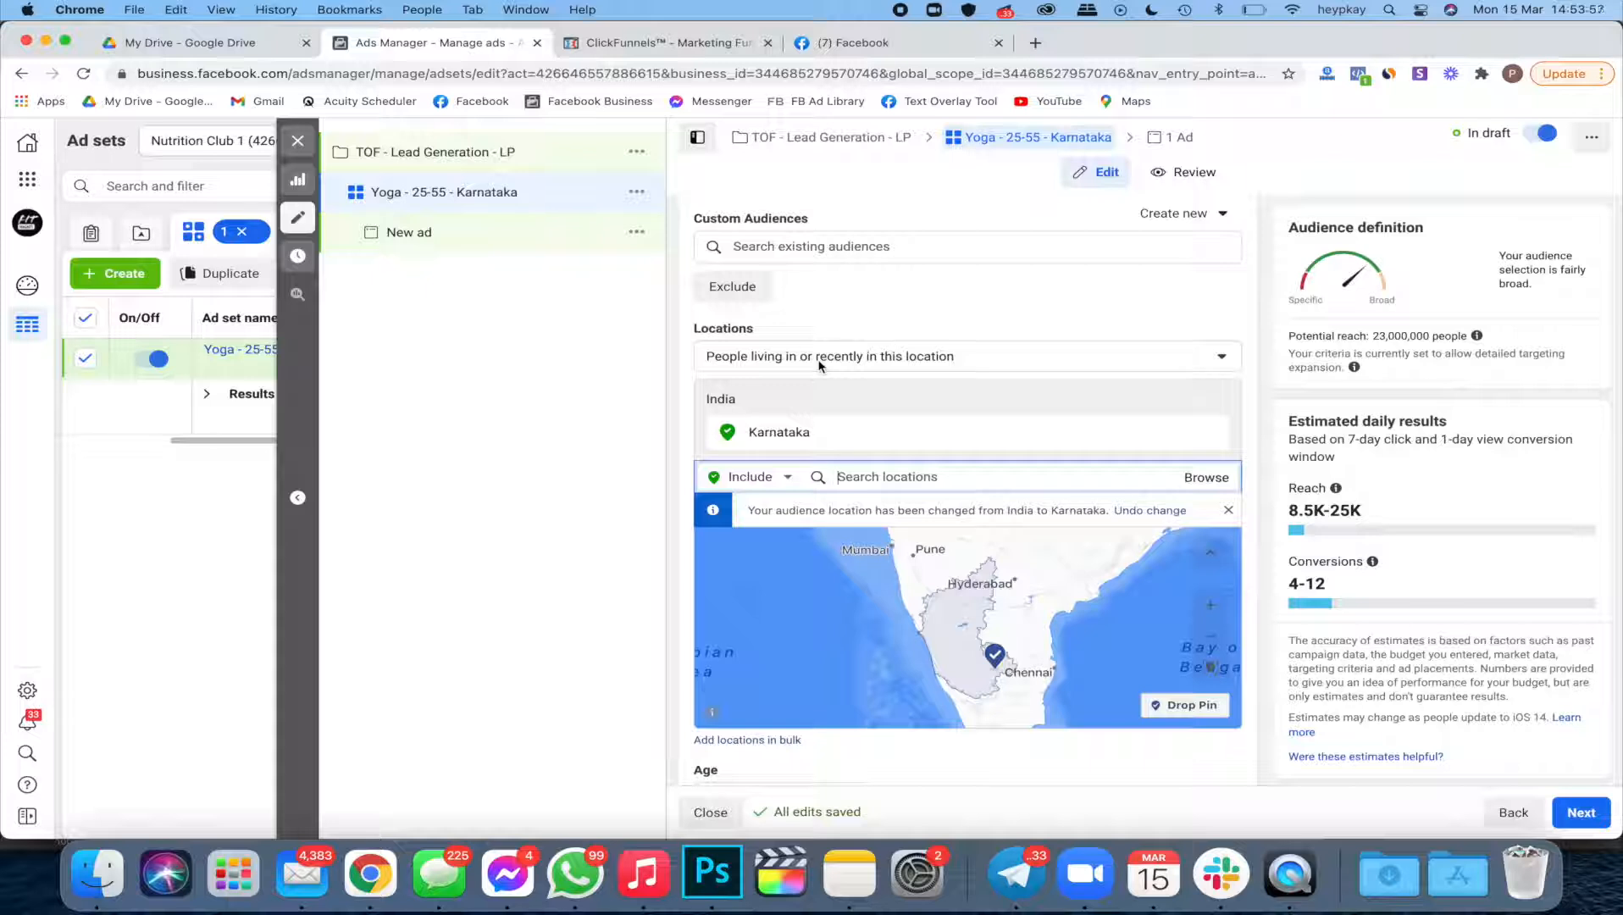
click(820, 366)
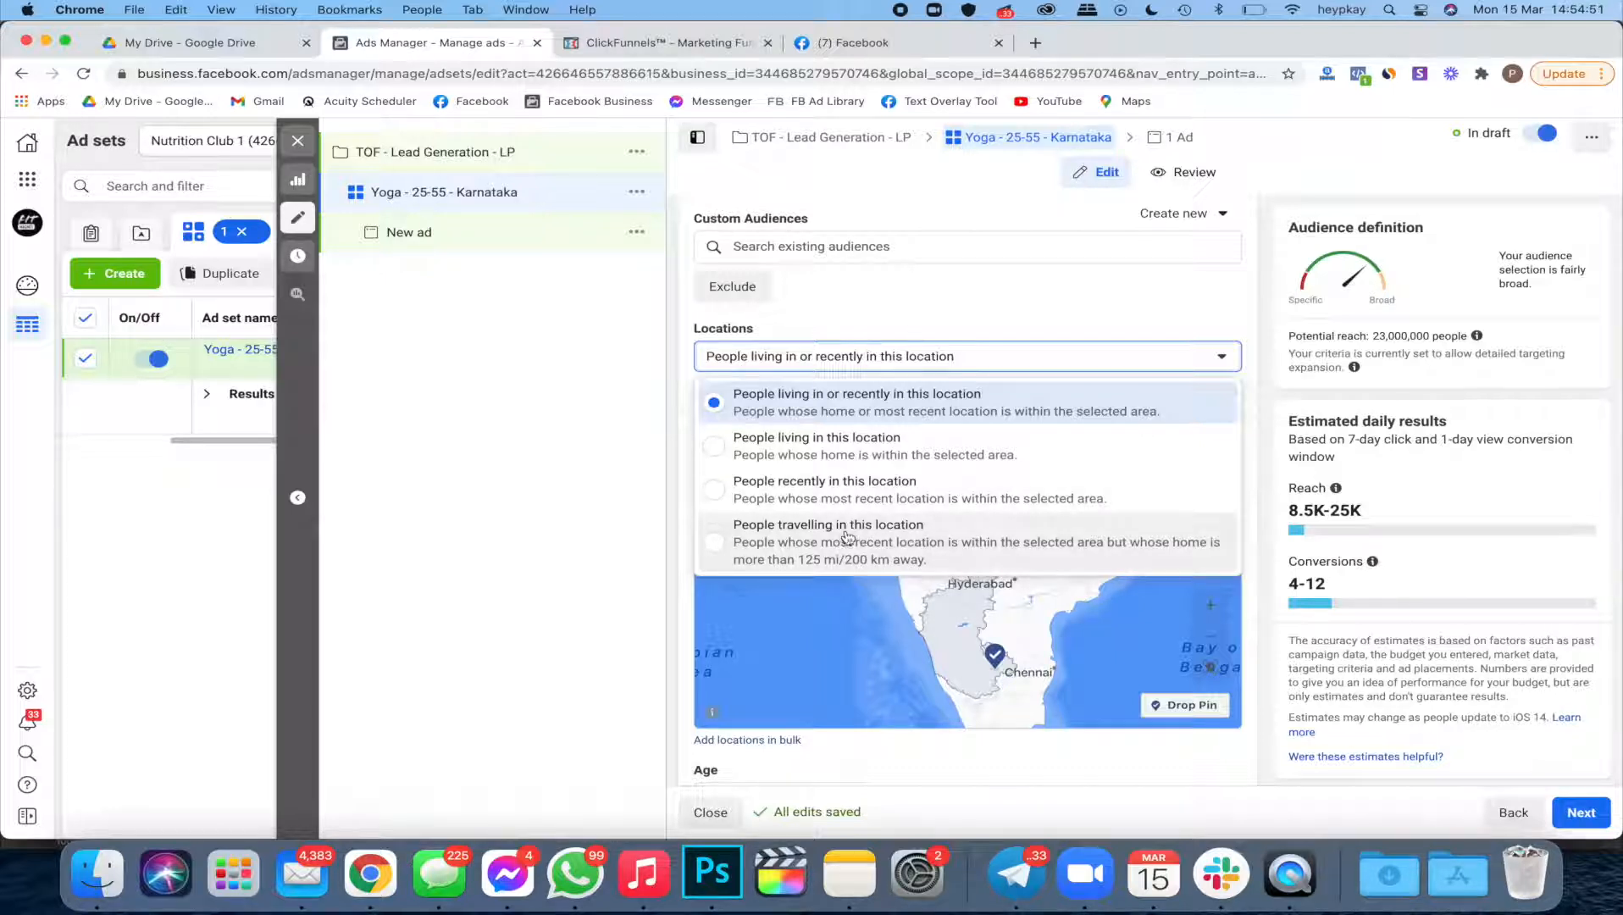
click(844, 456)
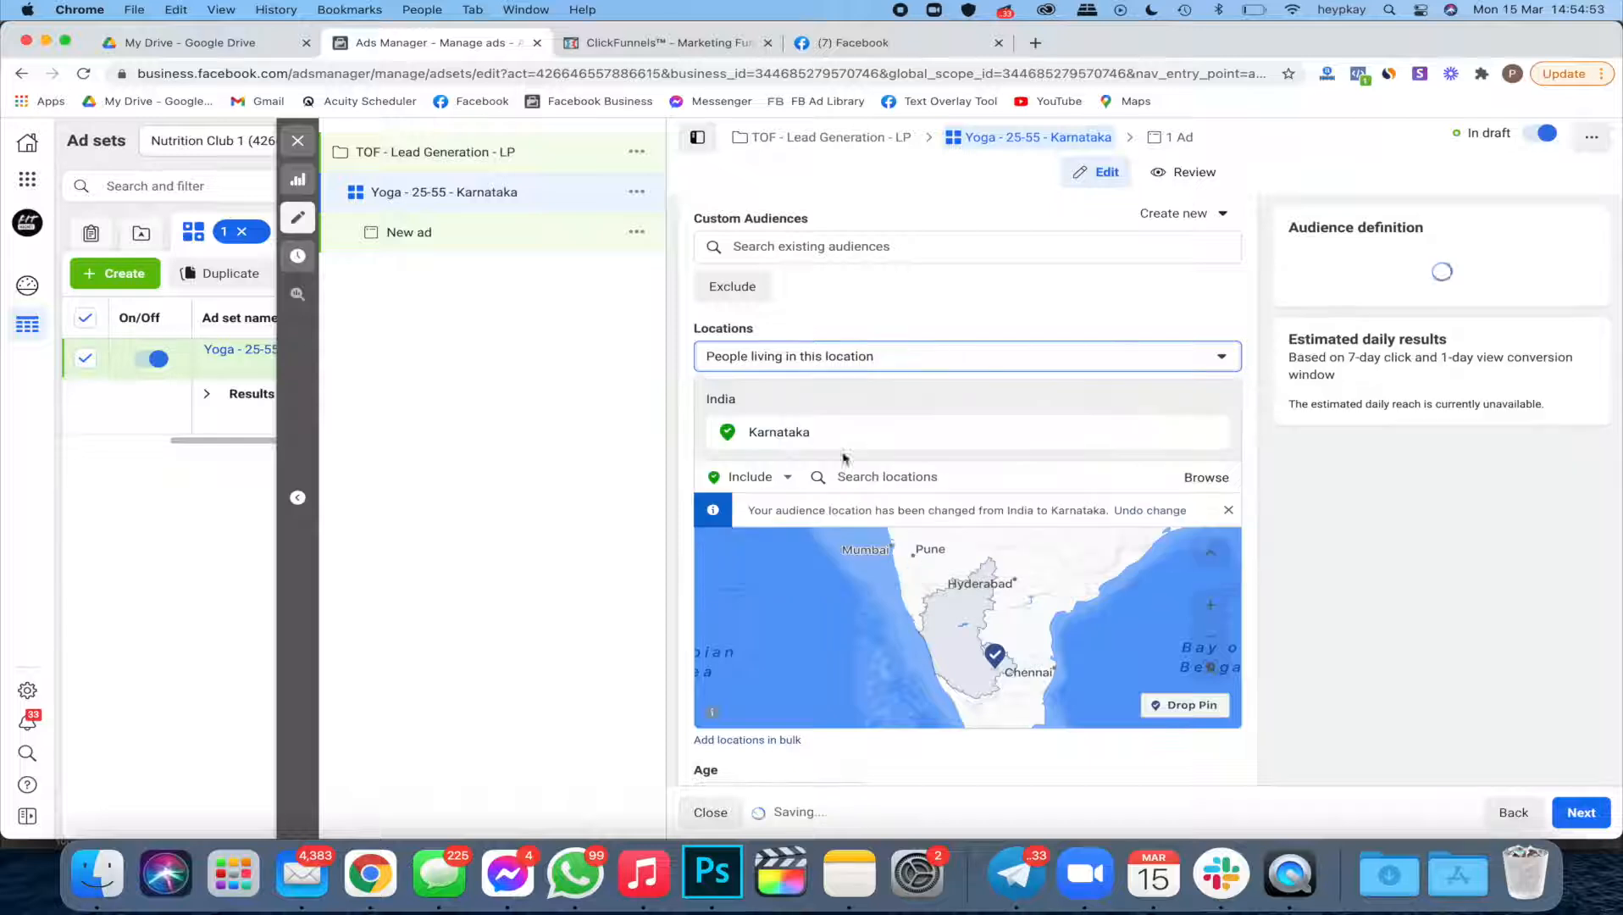
Step: Set the audience's minimum age to 25
scroll(669, 518, down, 5)
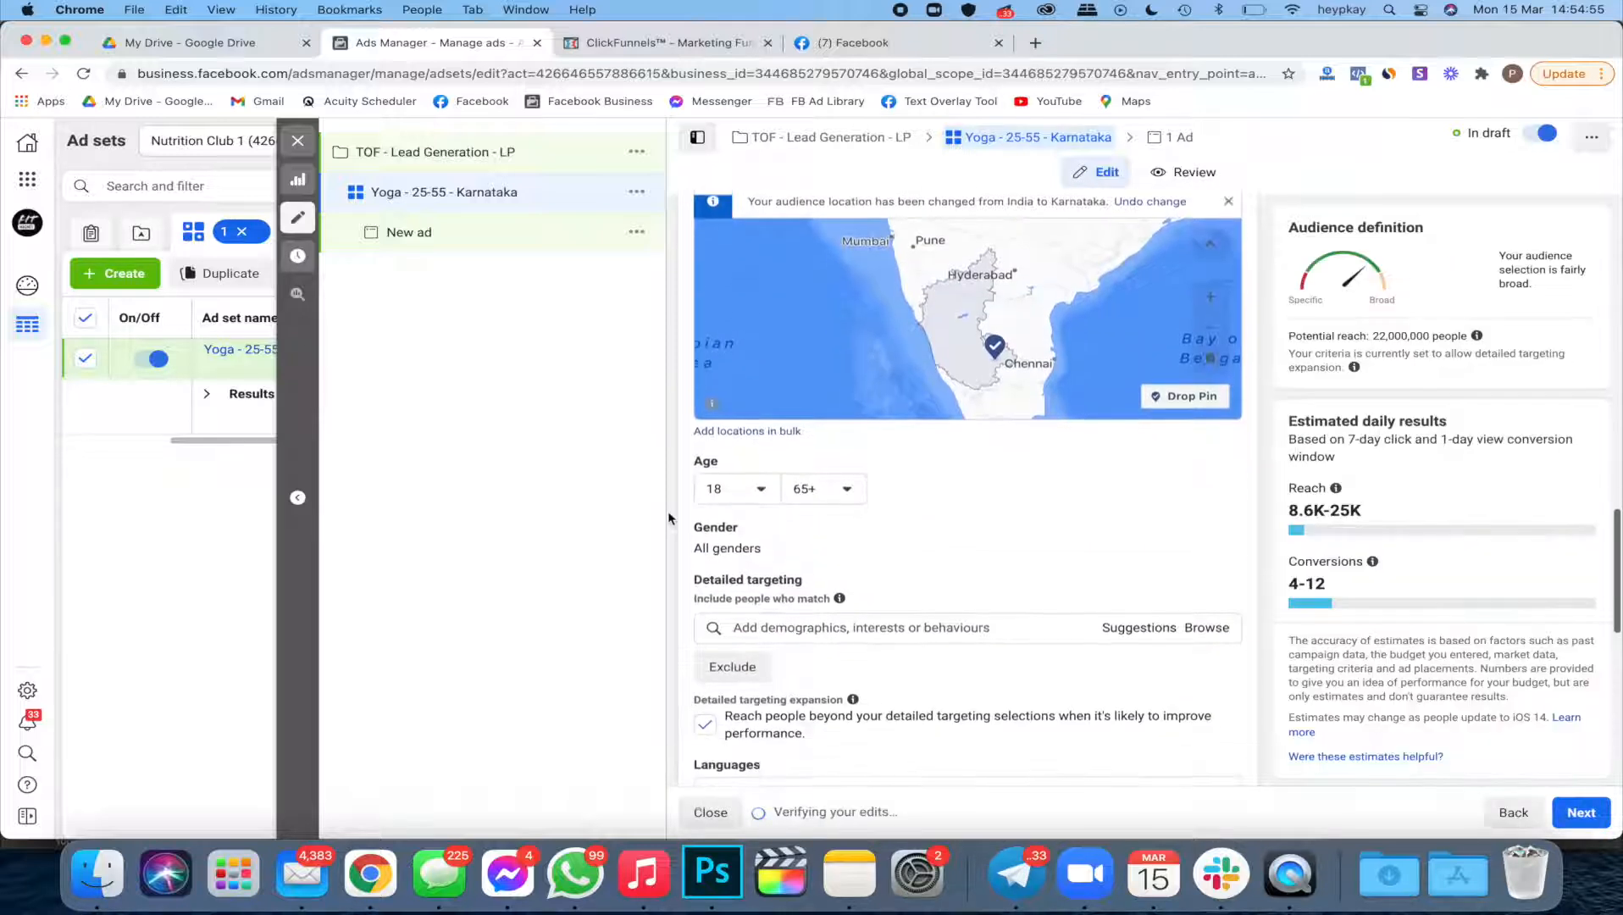
scroll(699, 512, up, 1)
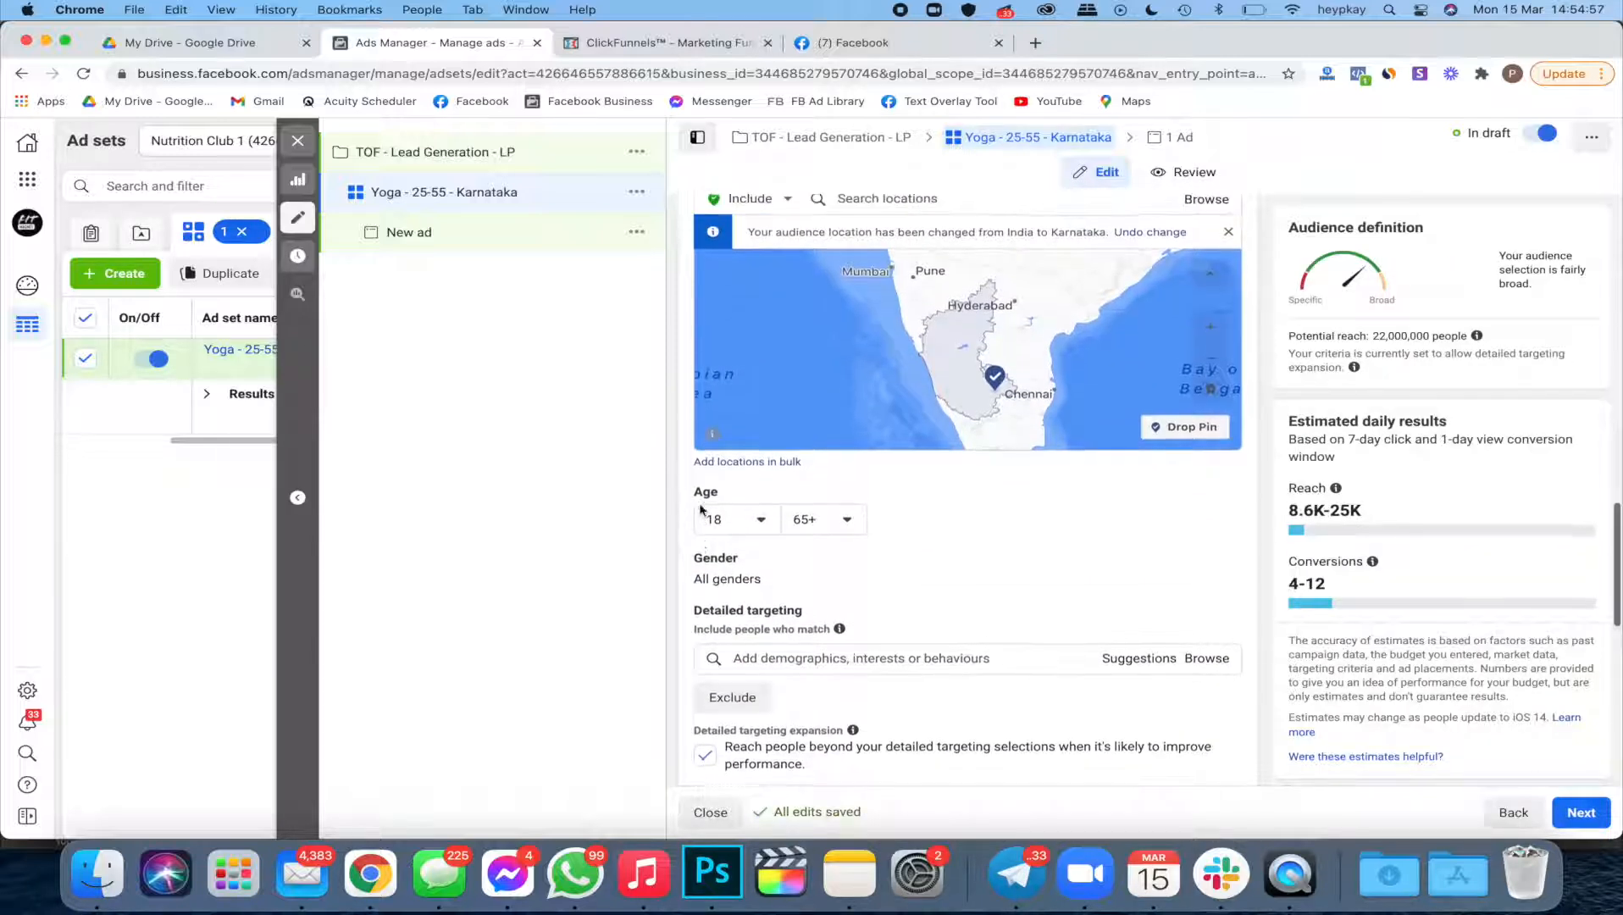
scroll(699, 510, down, 1)
click(736, 488)
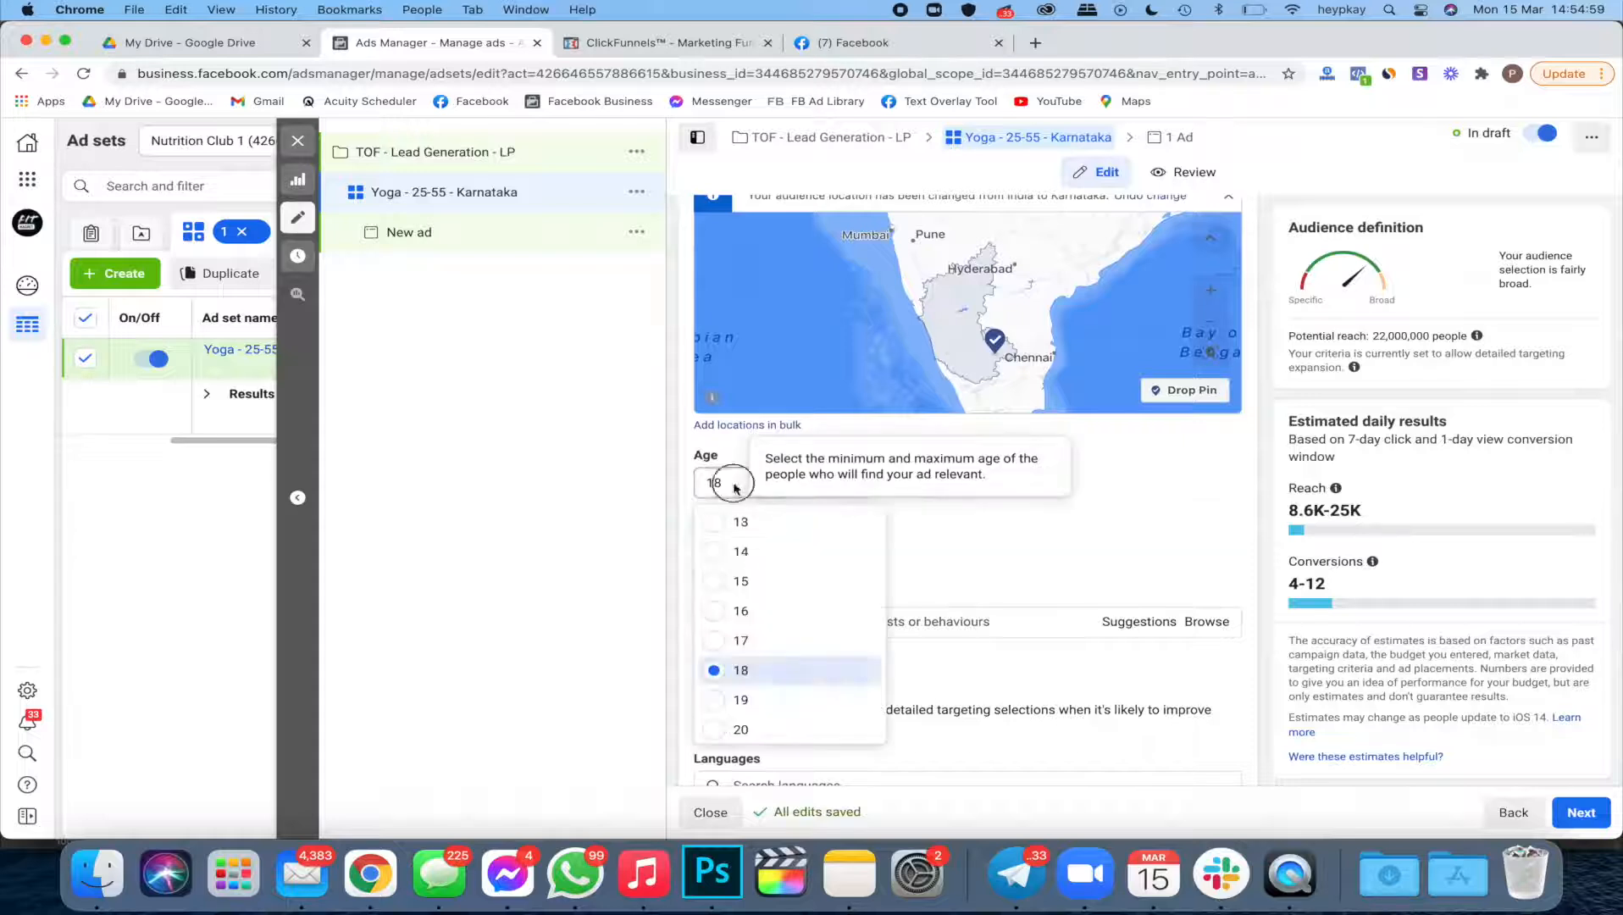
click(735, 488)
click(735, 488)
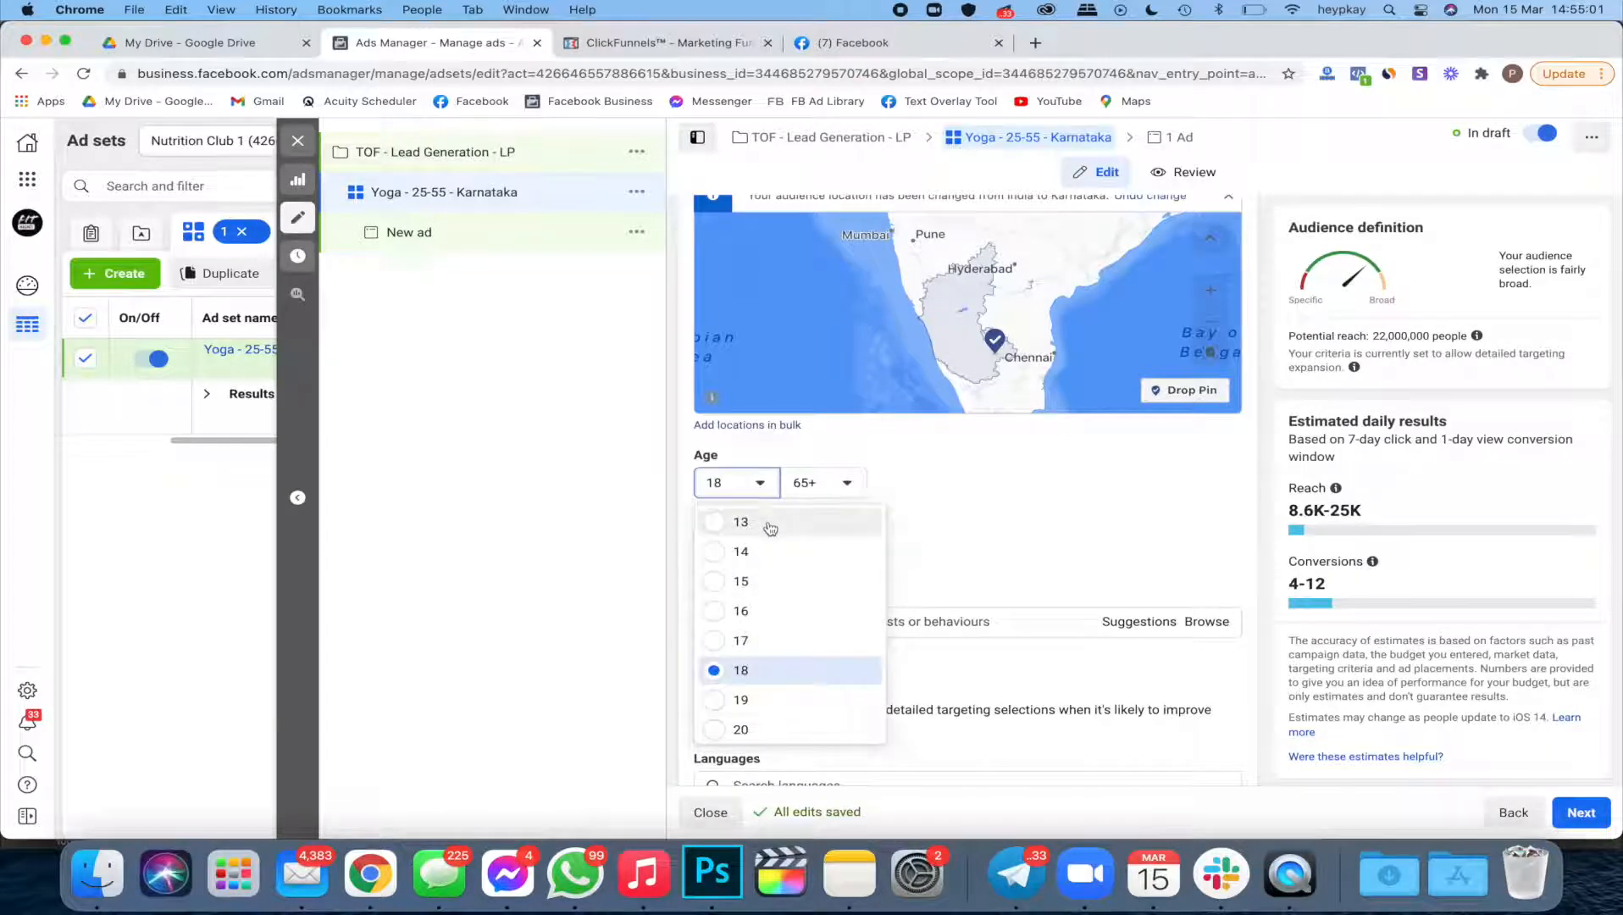
click(793, 485)
click(788, 489)
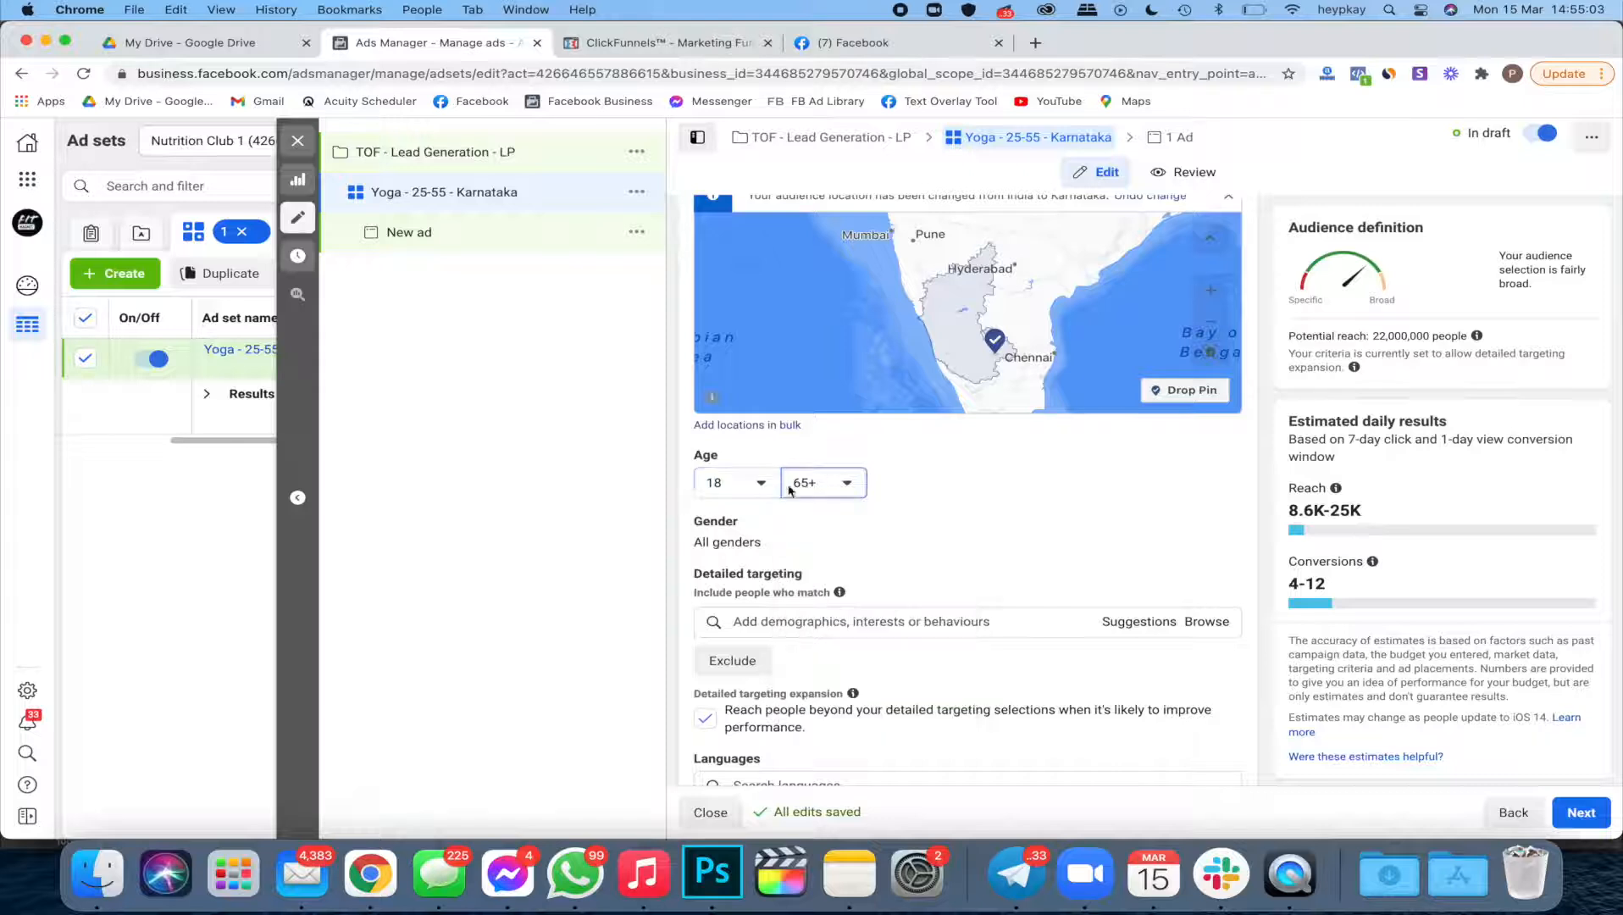
click(724, 484)
scroll(750, 627, down, 4)
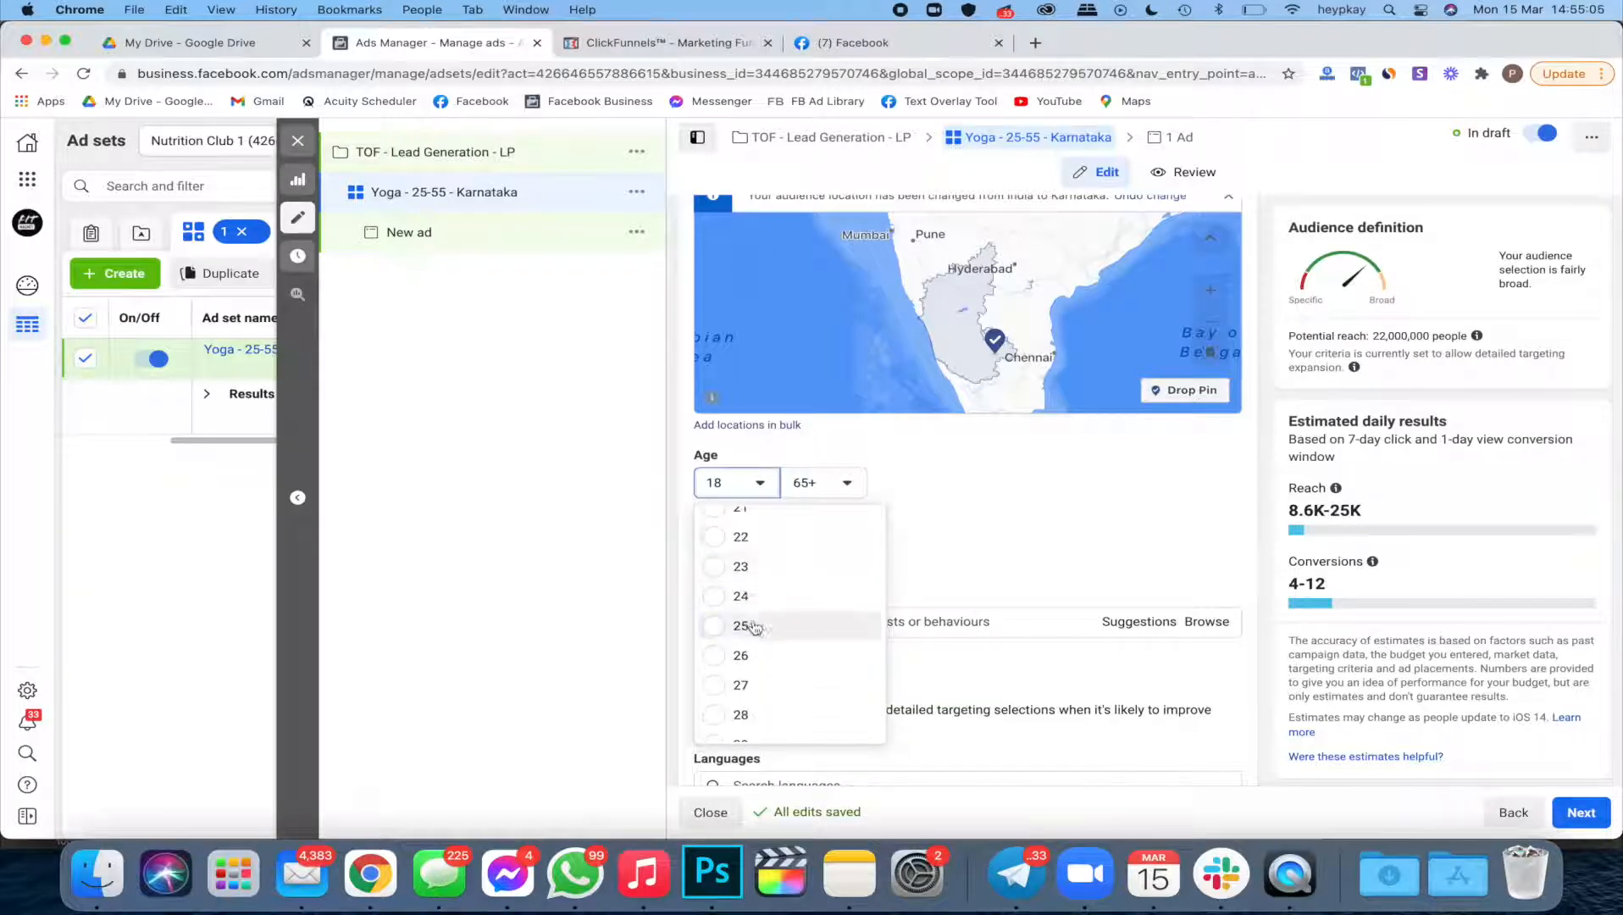
click(751, 626)
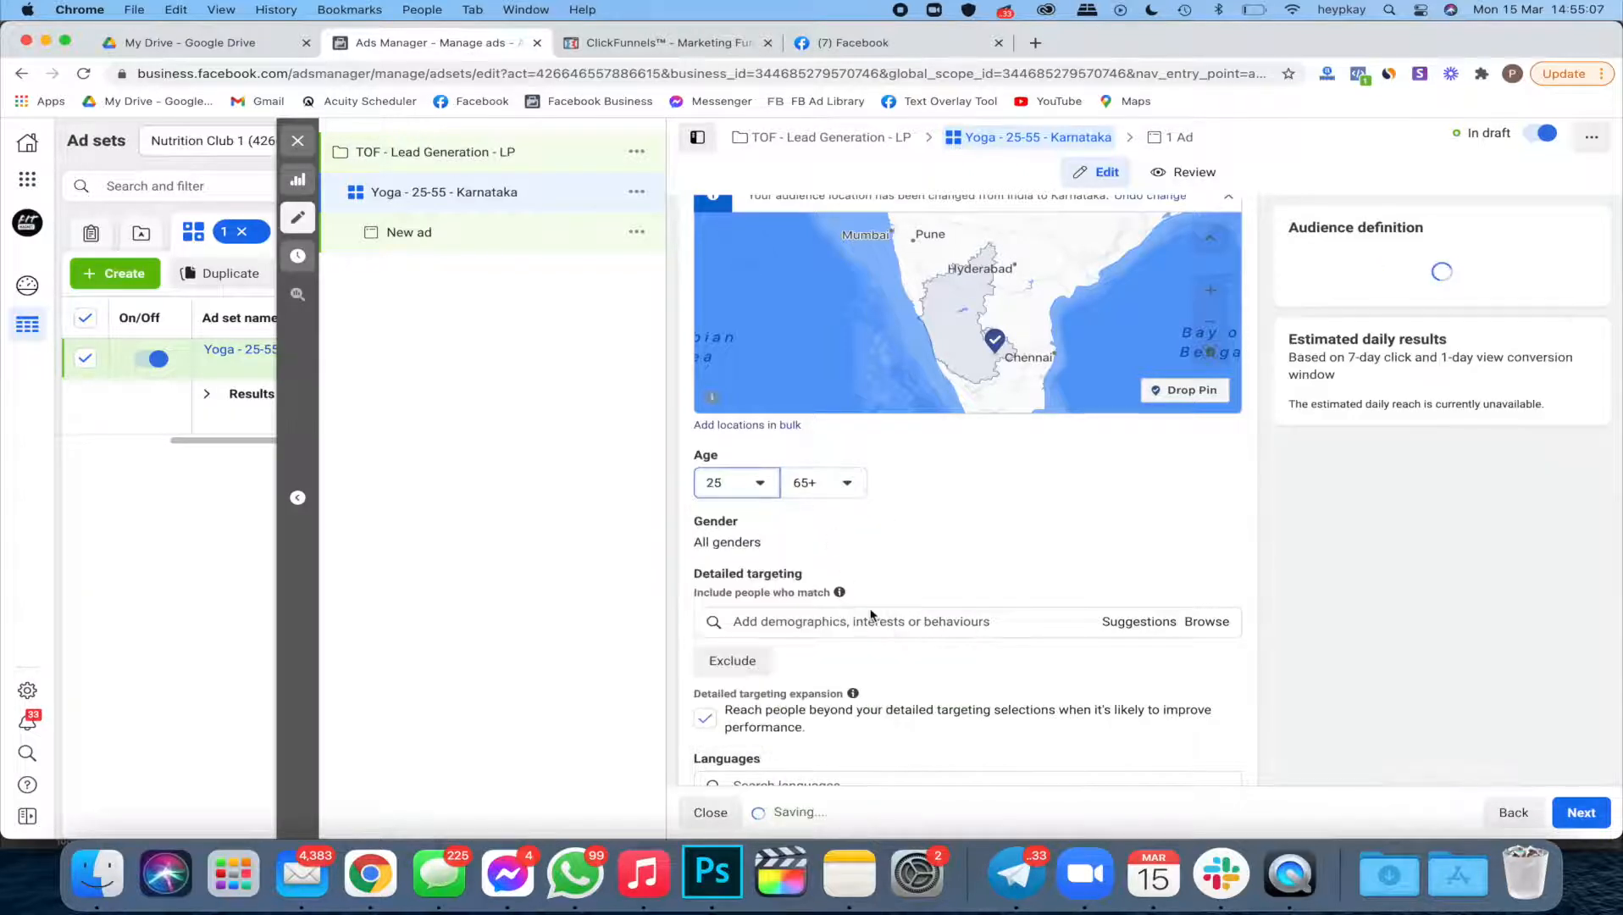
Step: Set the audience's maximum age to 55
click(824, 483)
scroll(871, 615, up, 4)
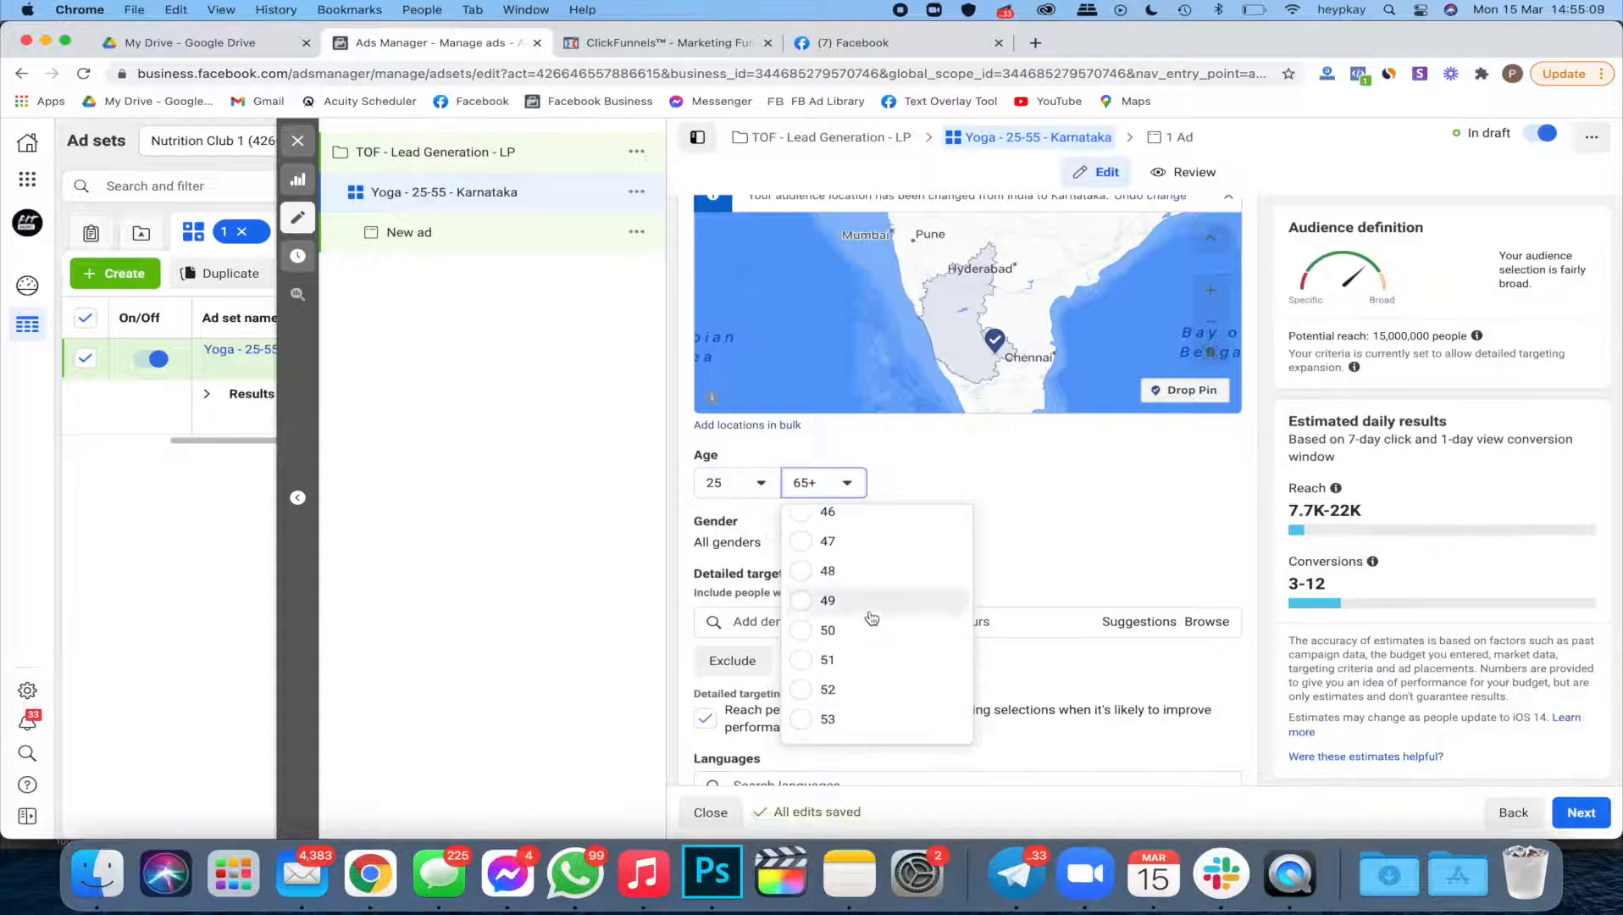
scroll(872, 618, down, 3)
click(868, 635)
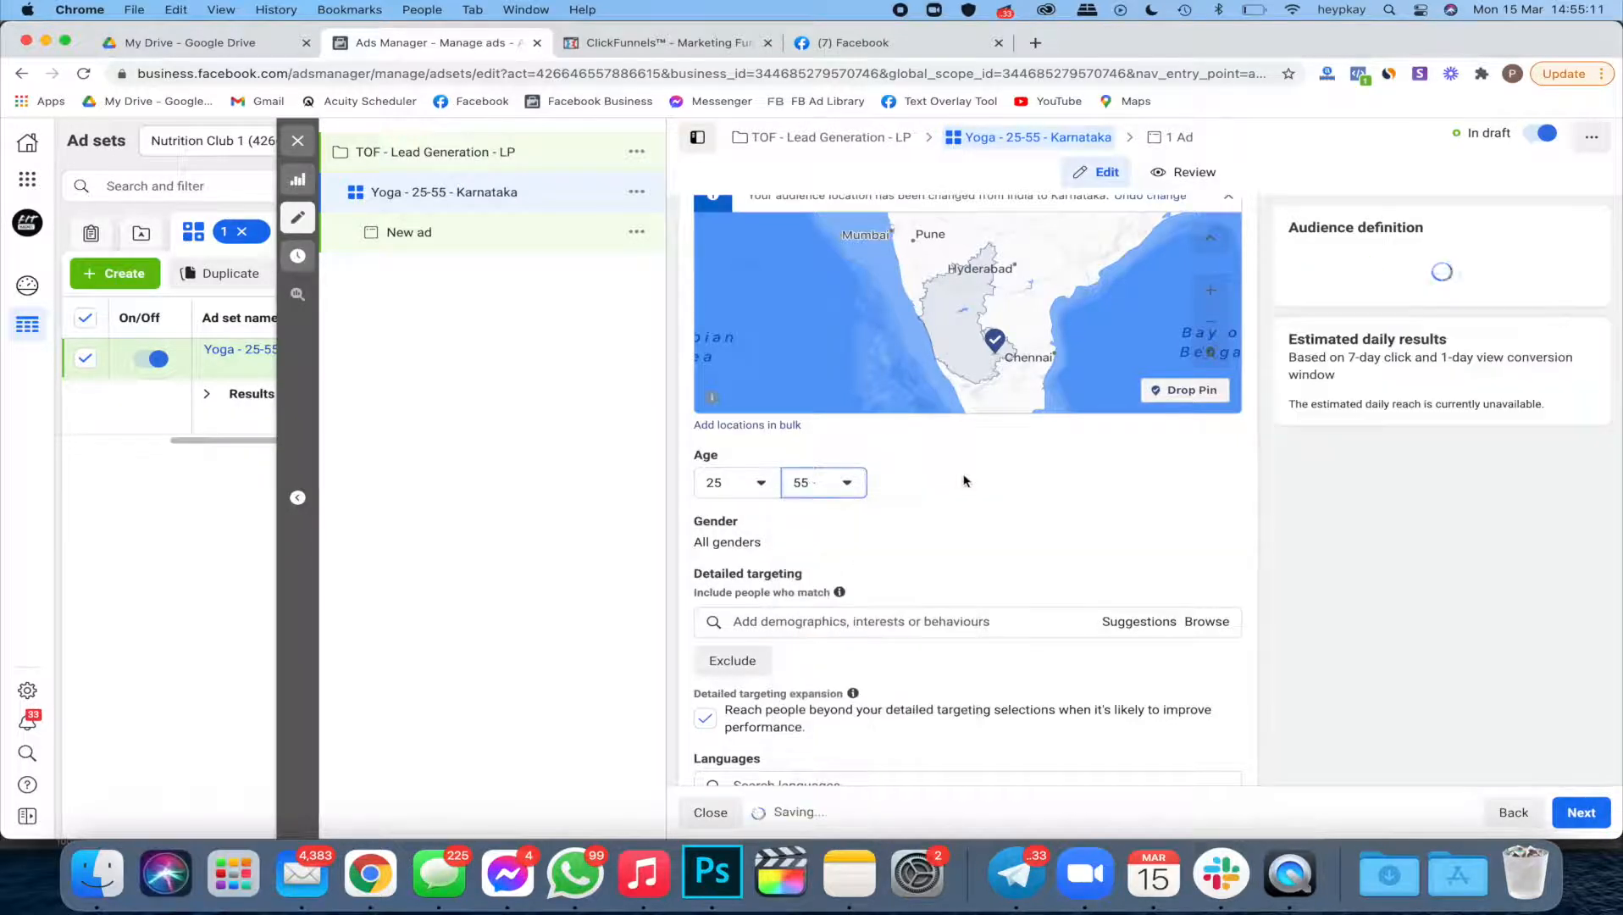
Step: Open the audience's gender options, leaving All selected, and turn off detailed targeting expansion
scroll(964, 479, down, 2)
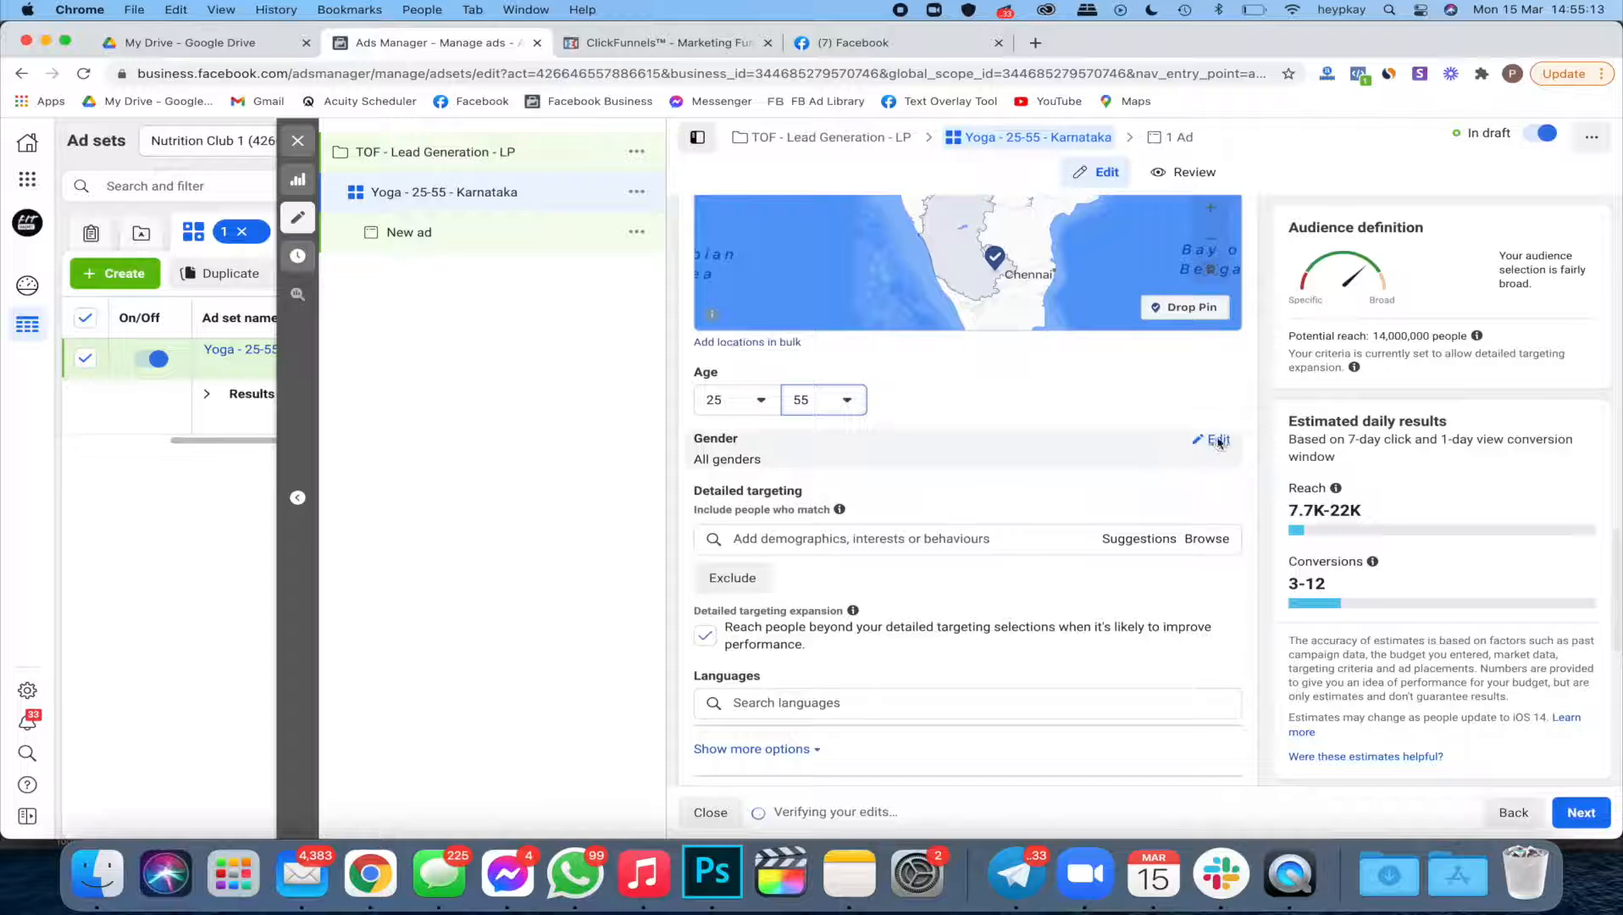
click(1211, 439)
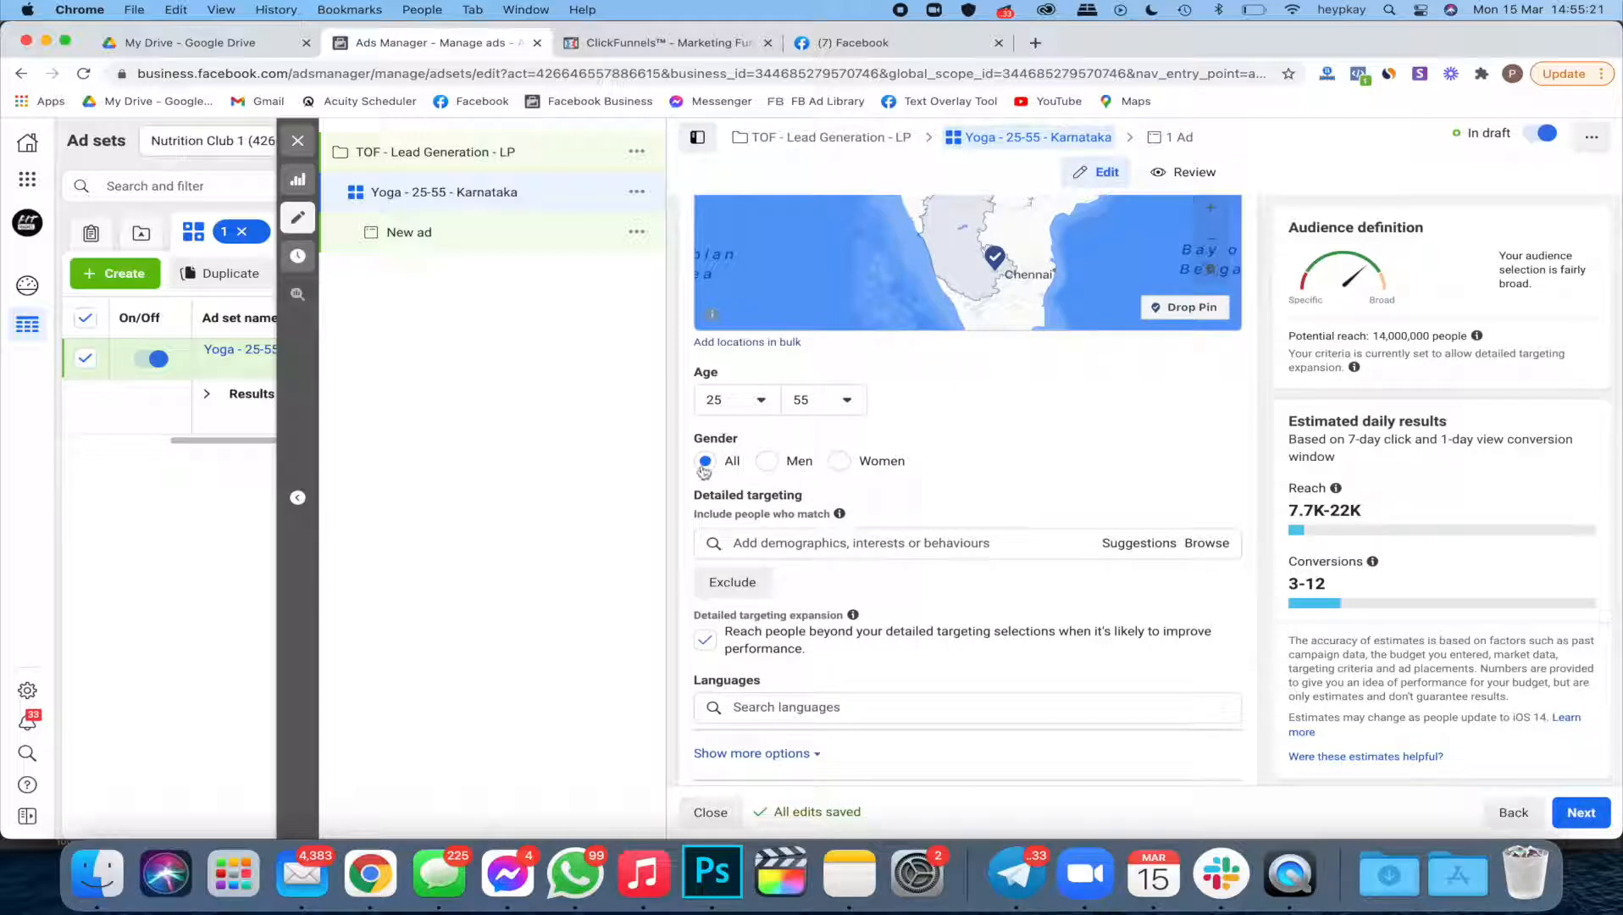
scroll(703, 471, down, 3)
click(707, 519)
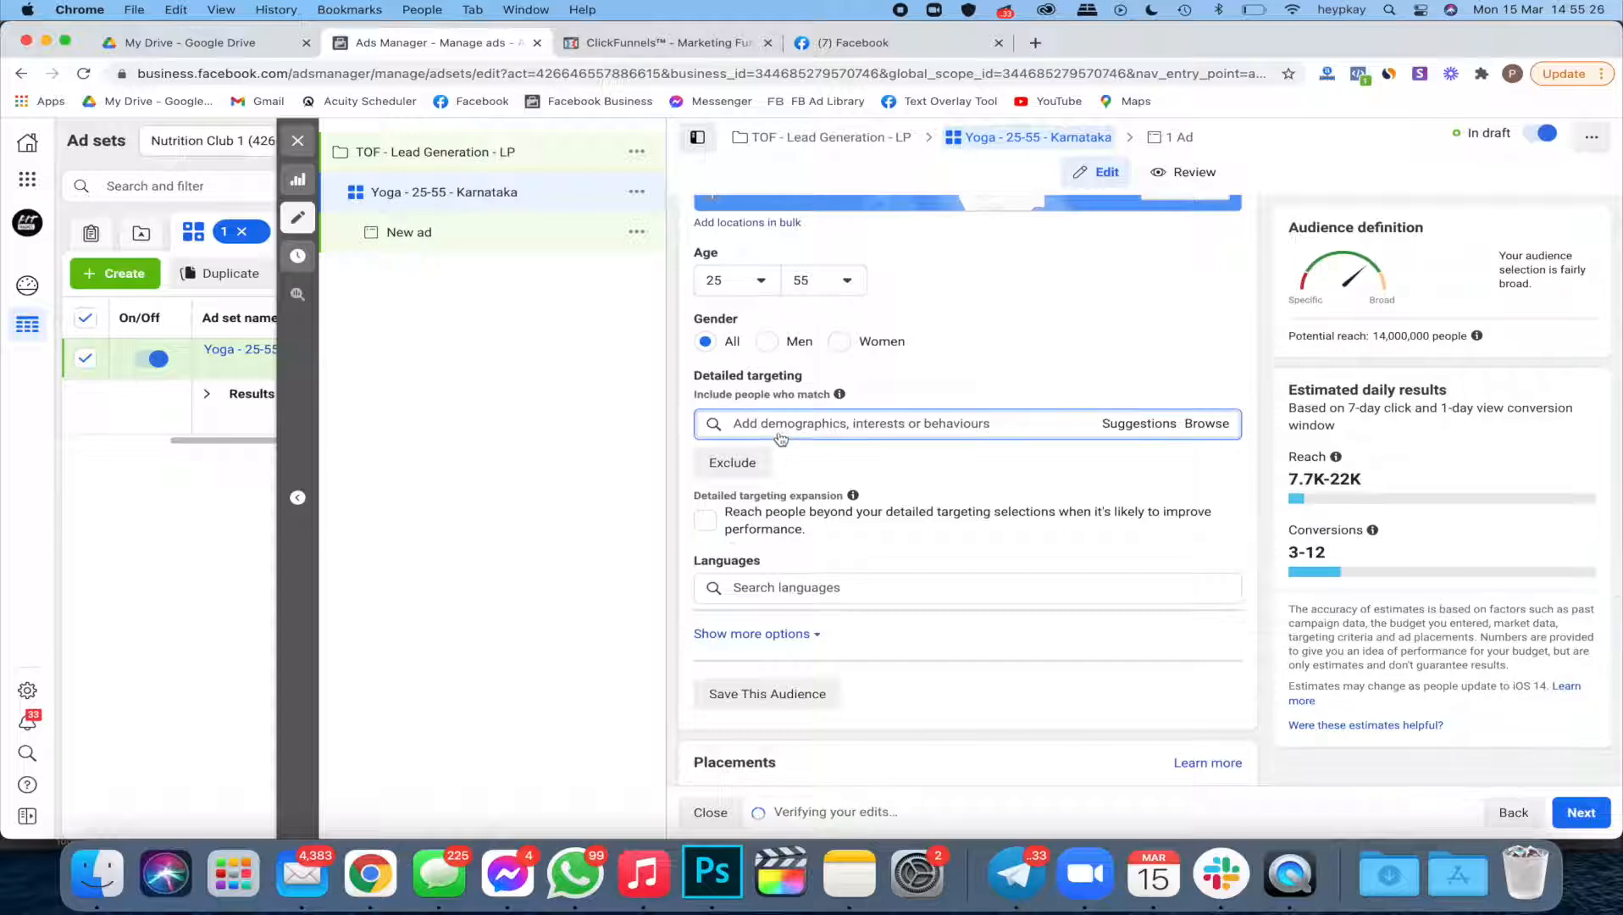
Step: Browse the detailed targeting categories under Demographics and Interests, including Education, Hobbies and activities, and Home and garden
click(777, 424)
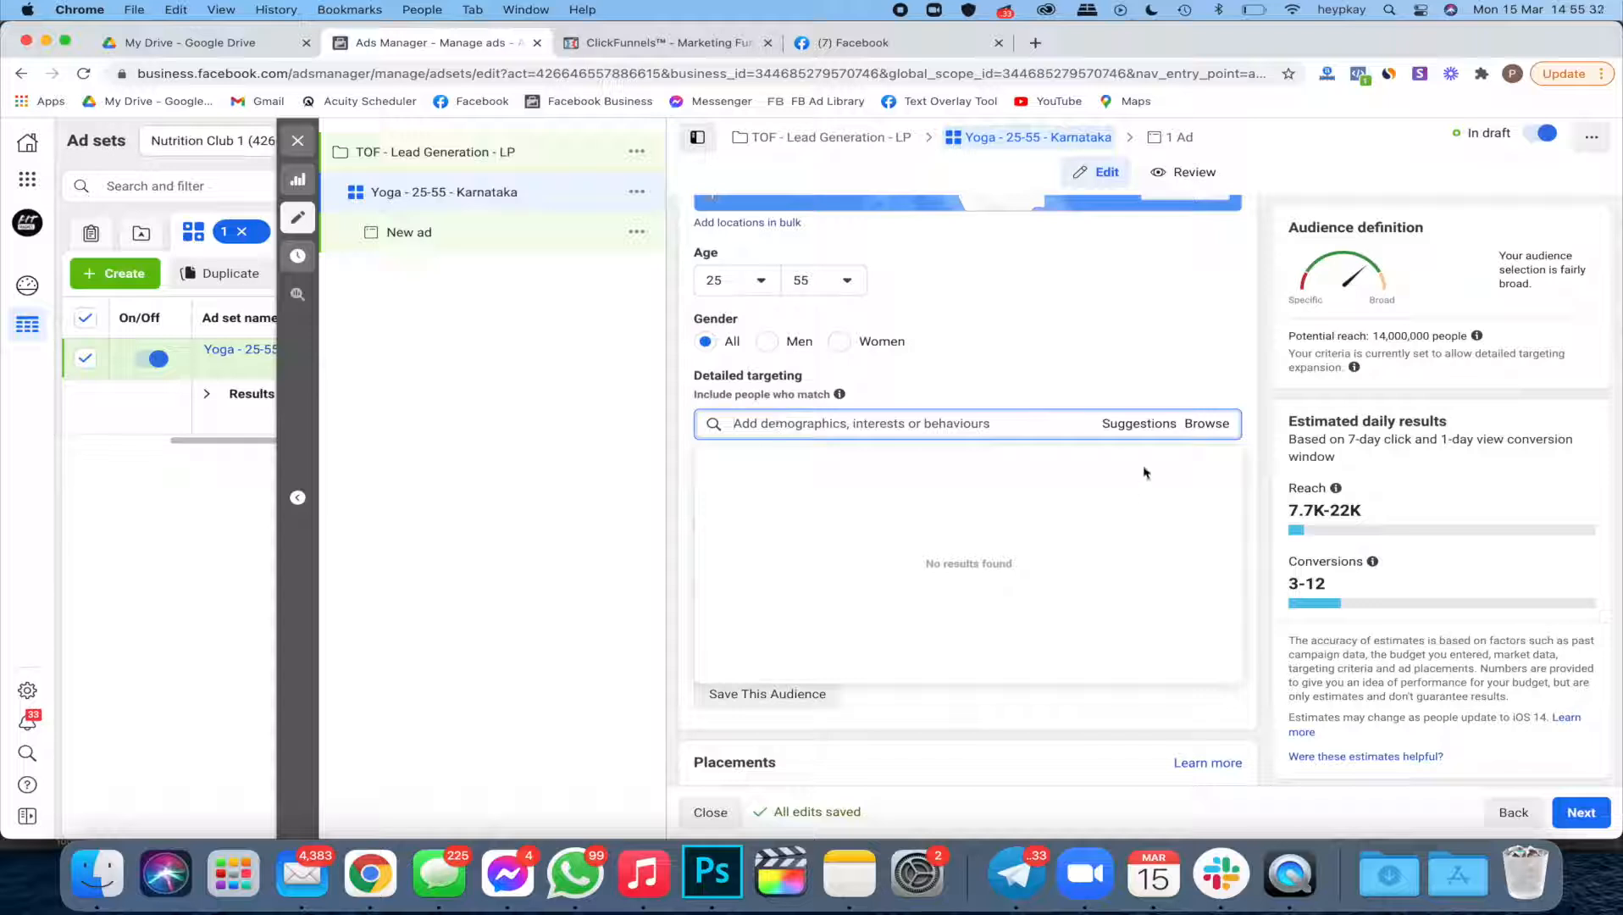
click(1204, 426)
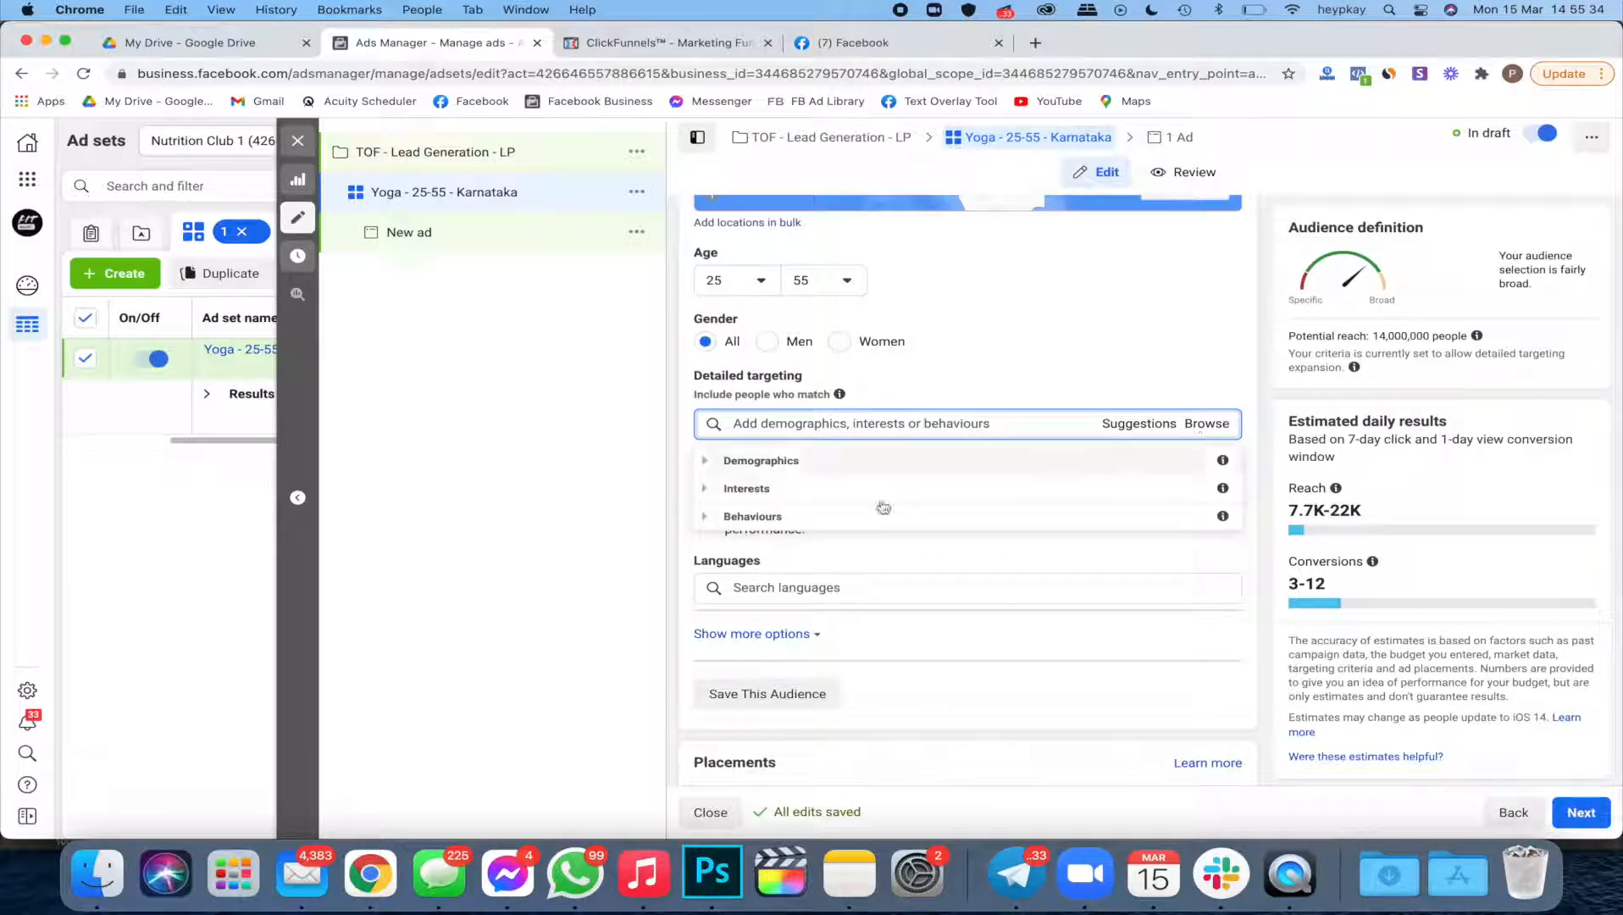
click(710, 469)
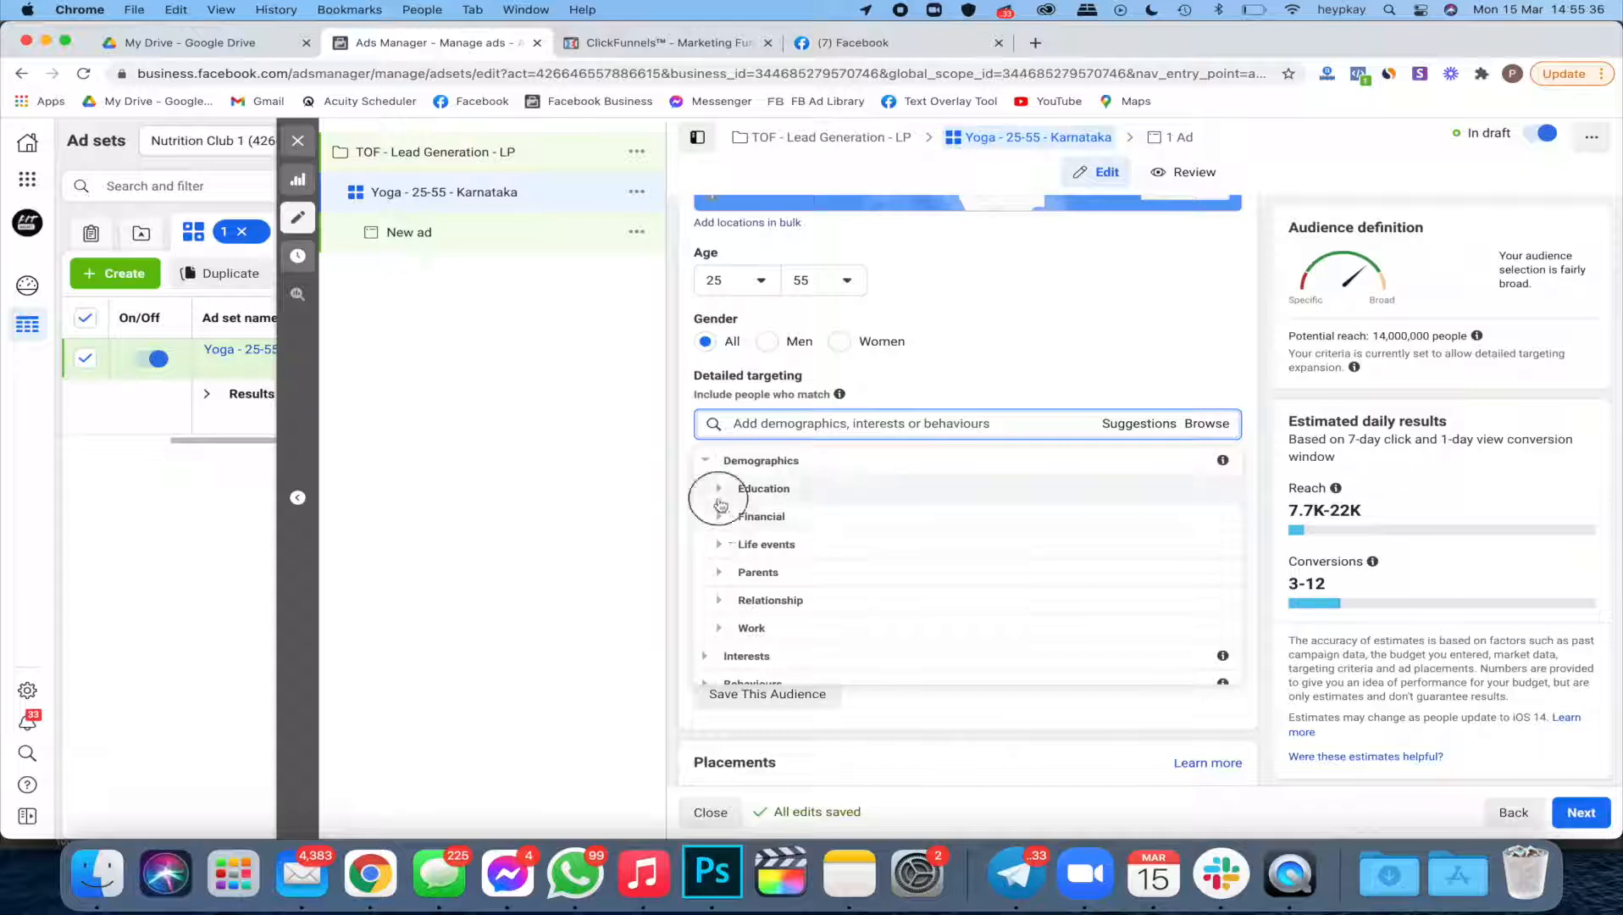
click(719, 489)
click(717, 602)
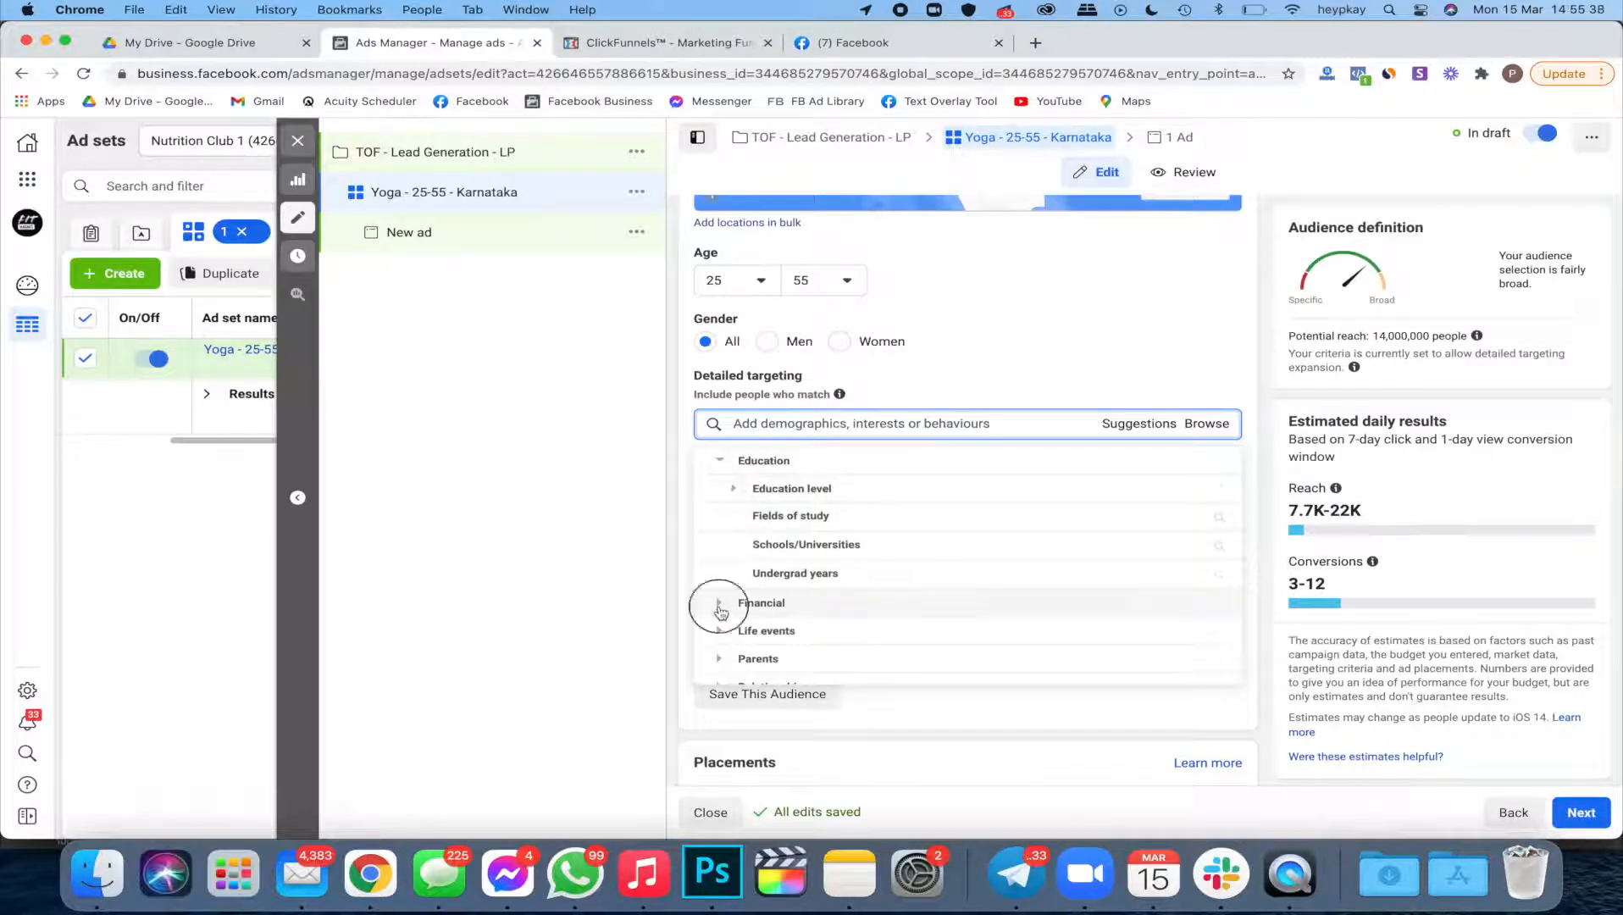
scroll(720, 597, down, 2)
click(705, 530)
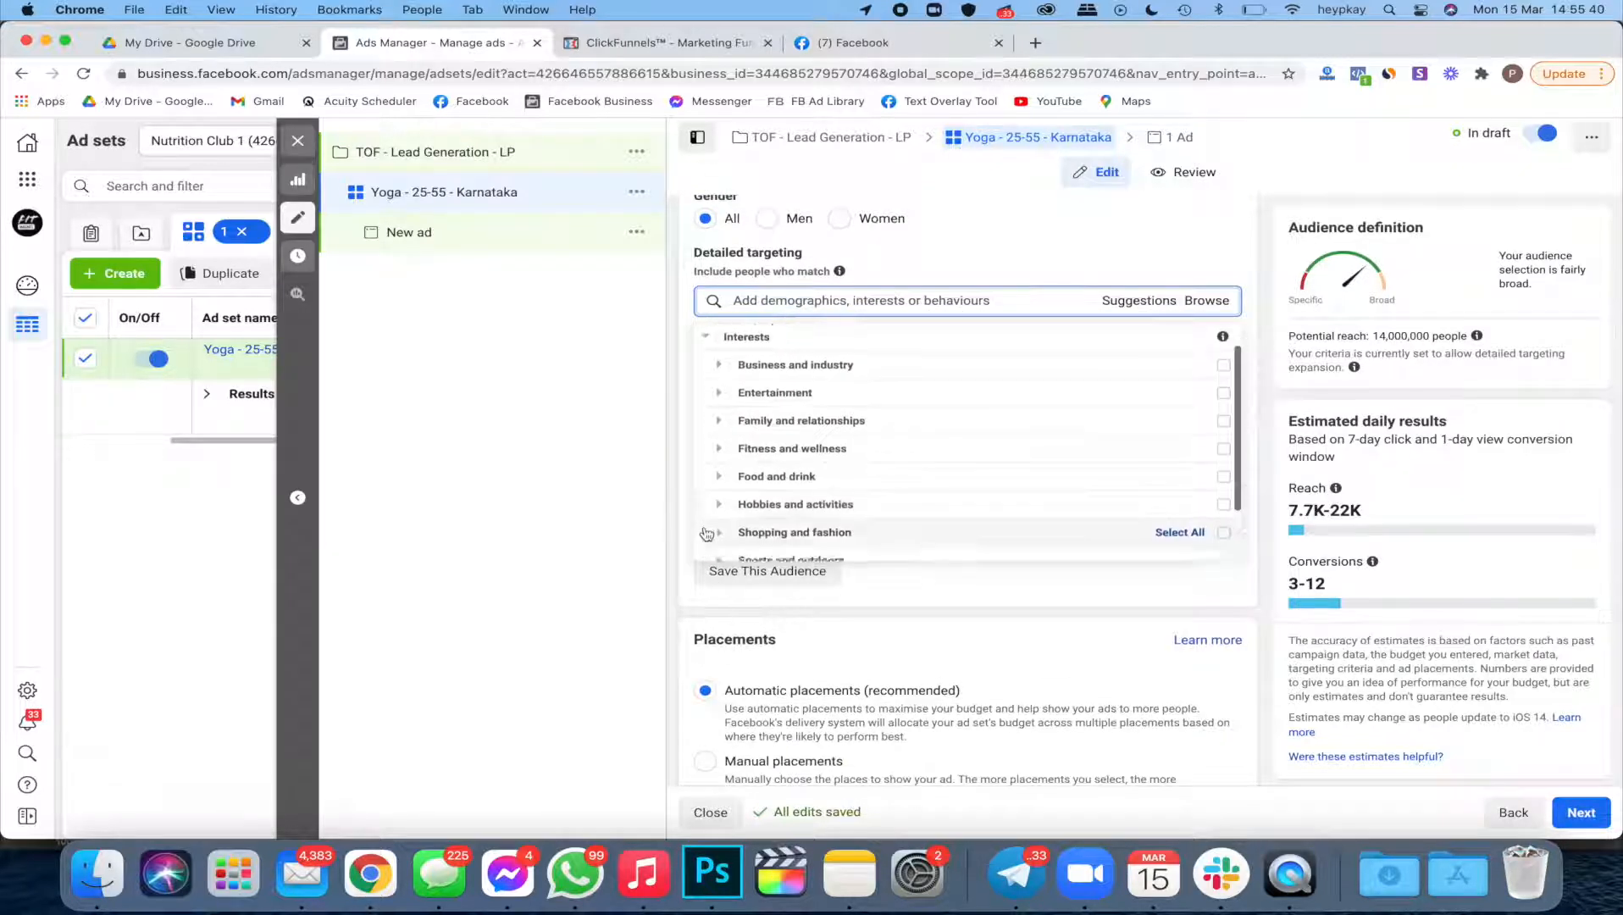
scroll(720, 492, down, 2)
click(720, 443)
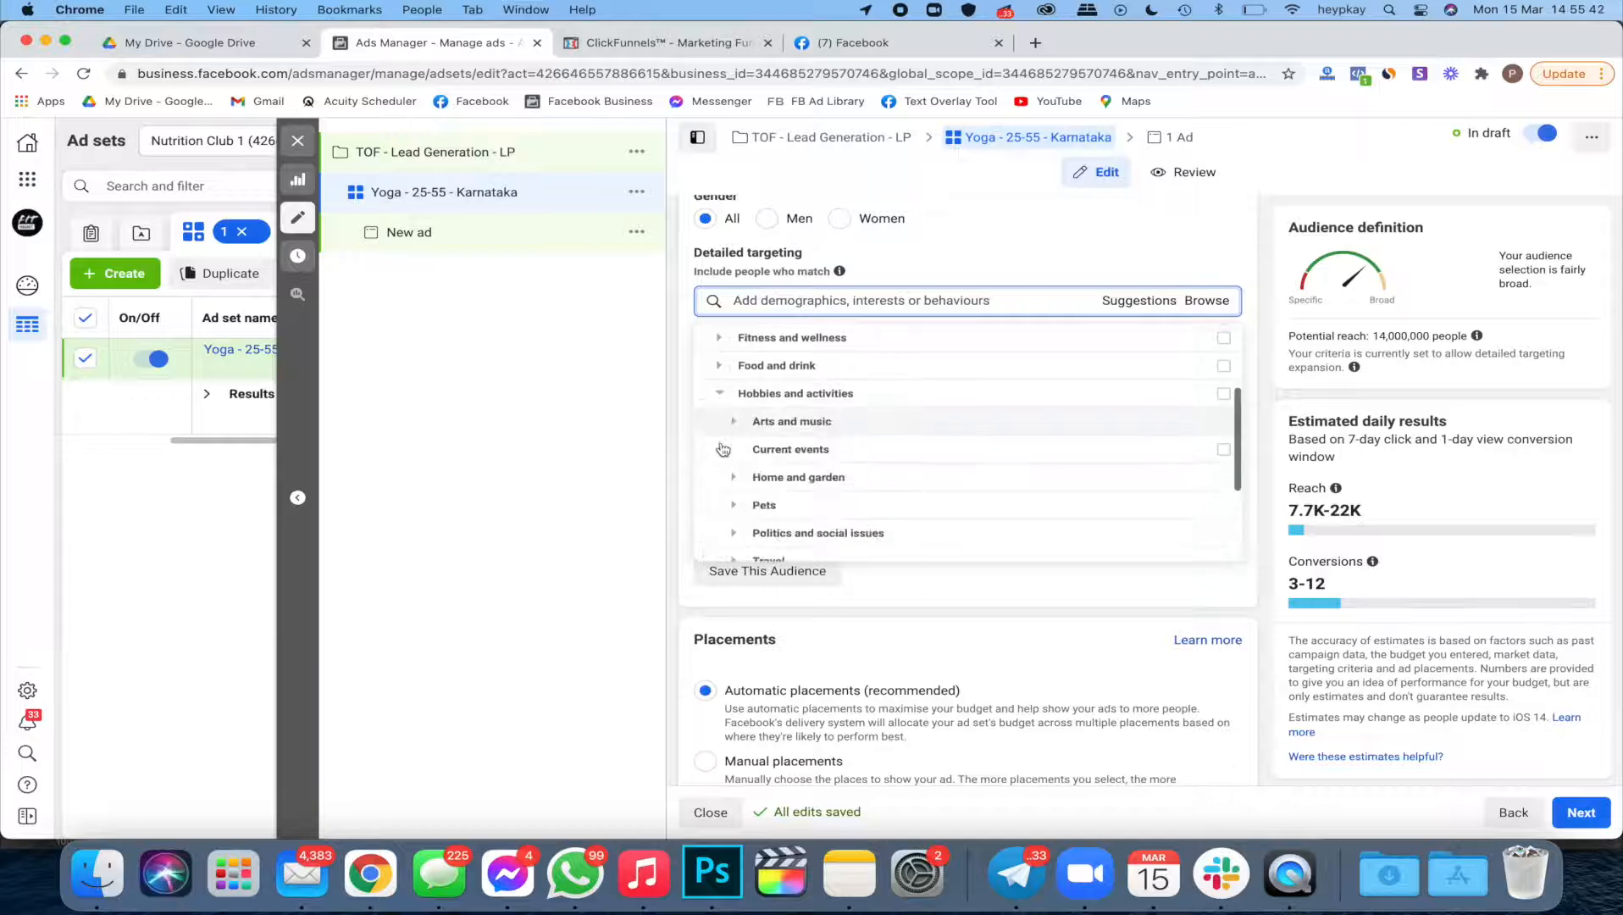
scroll(735, 398, down, 2)
scroll(741, 384, up, 1)
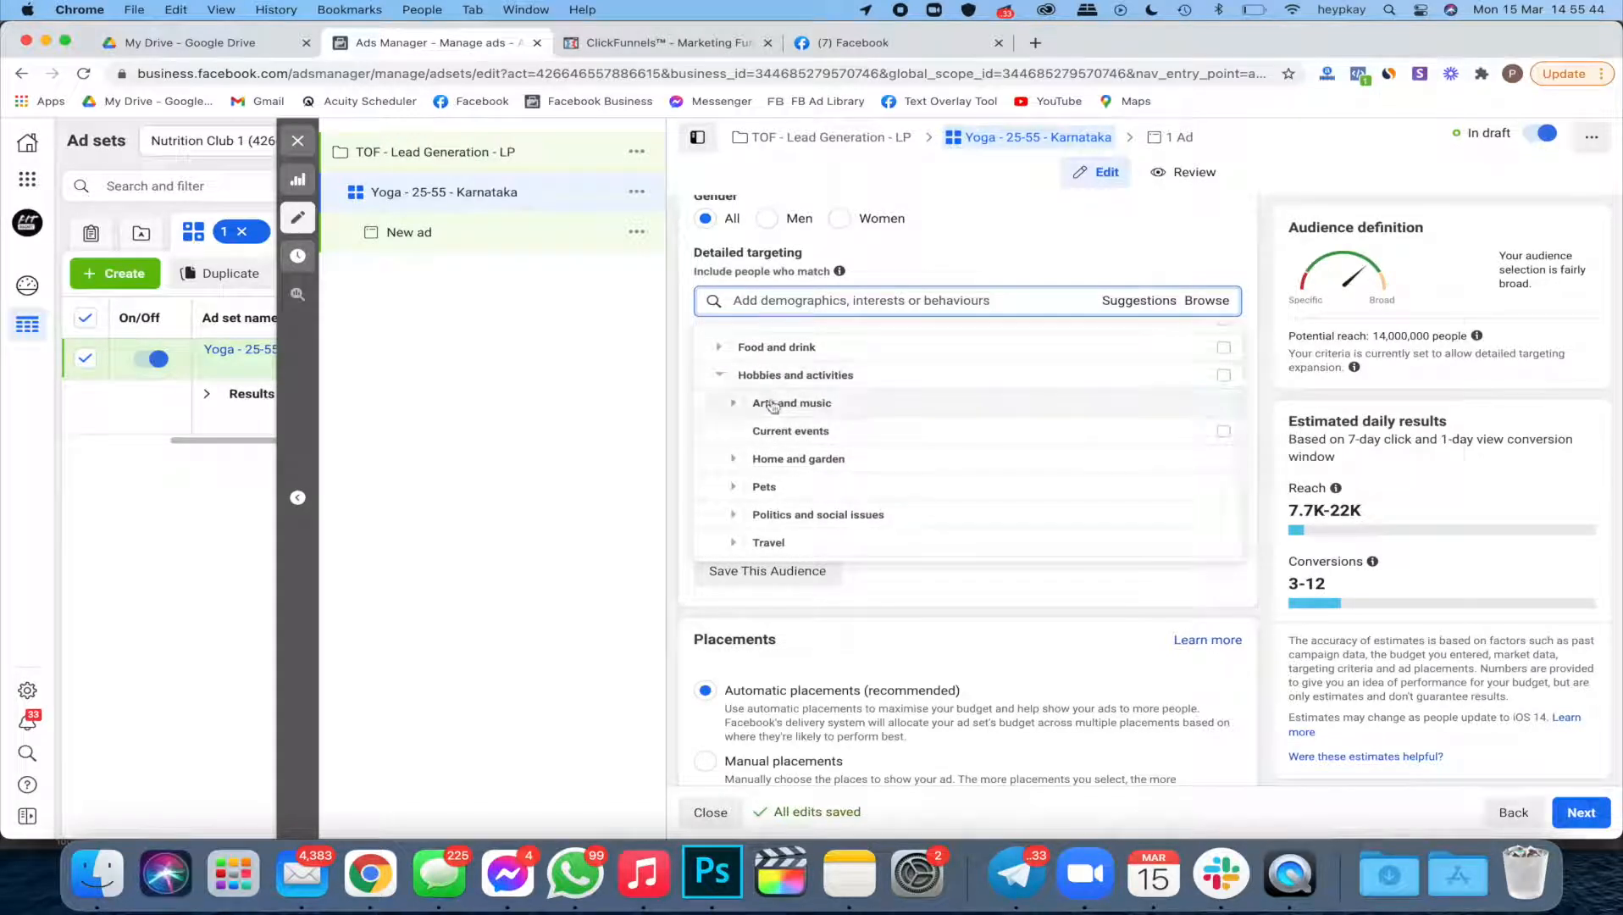
scroll(742, 437, down, 1)
click(734, 441)
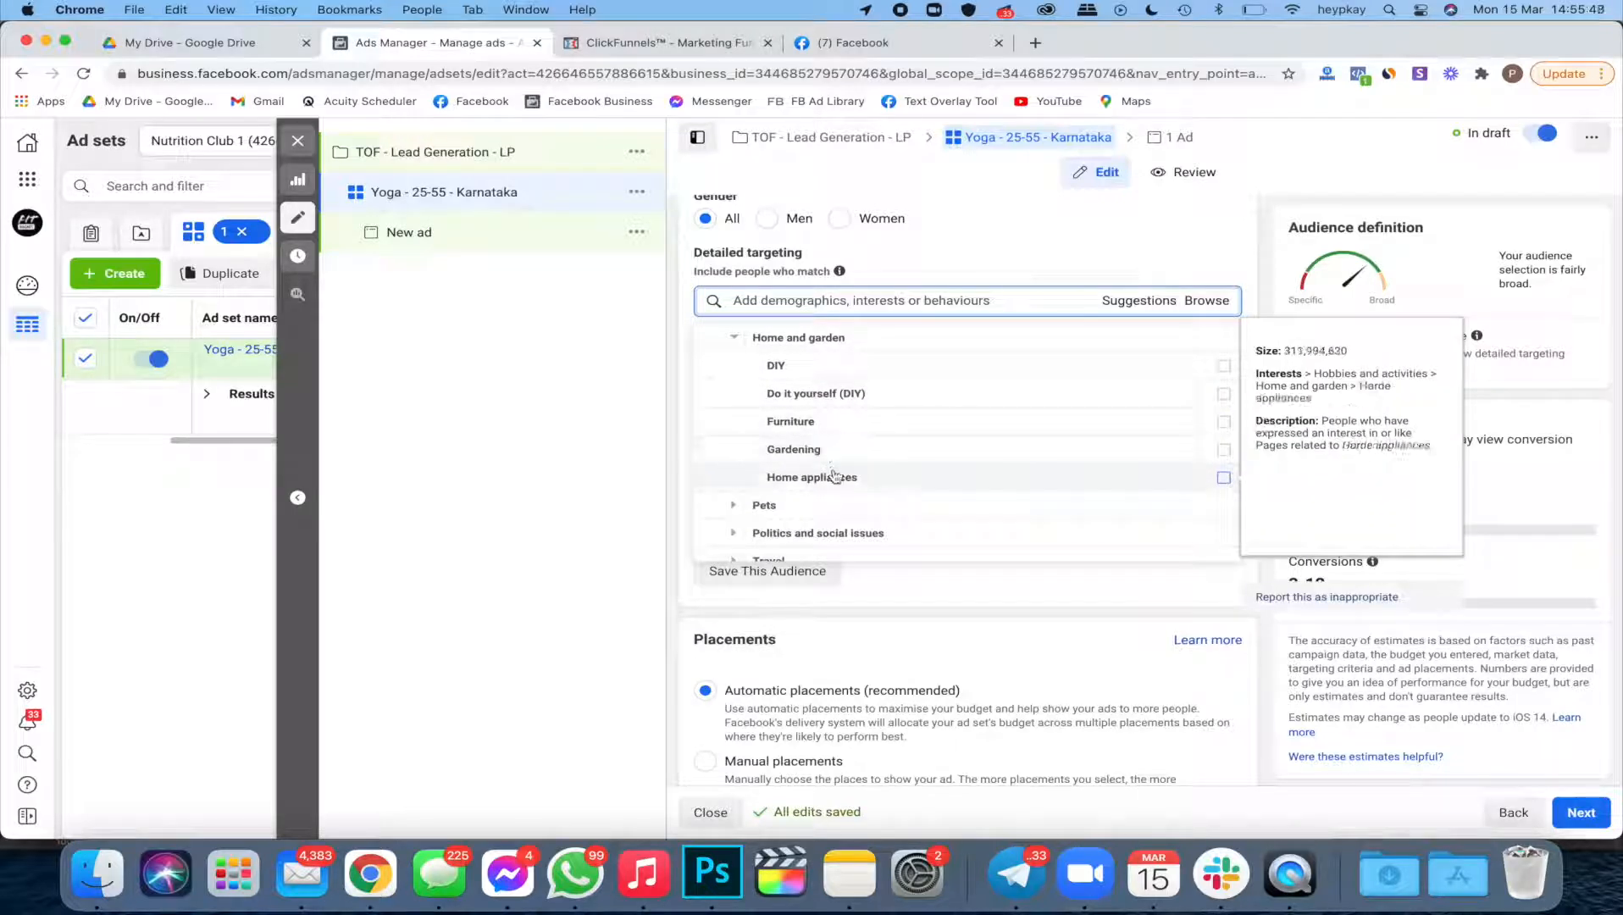
scroll(834, 476, up, 5)
Step: Search detailed targeting for "yoga" and add the Yoga interest from Fitness and wellness to the audience
click(803, 308)
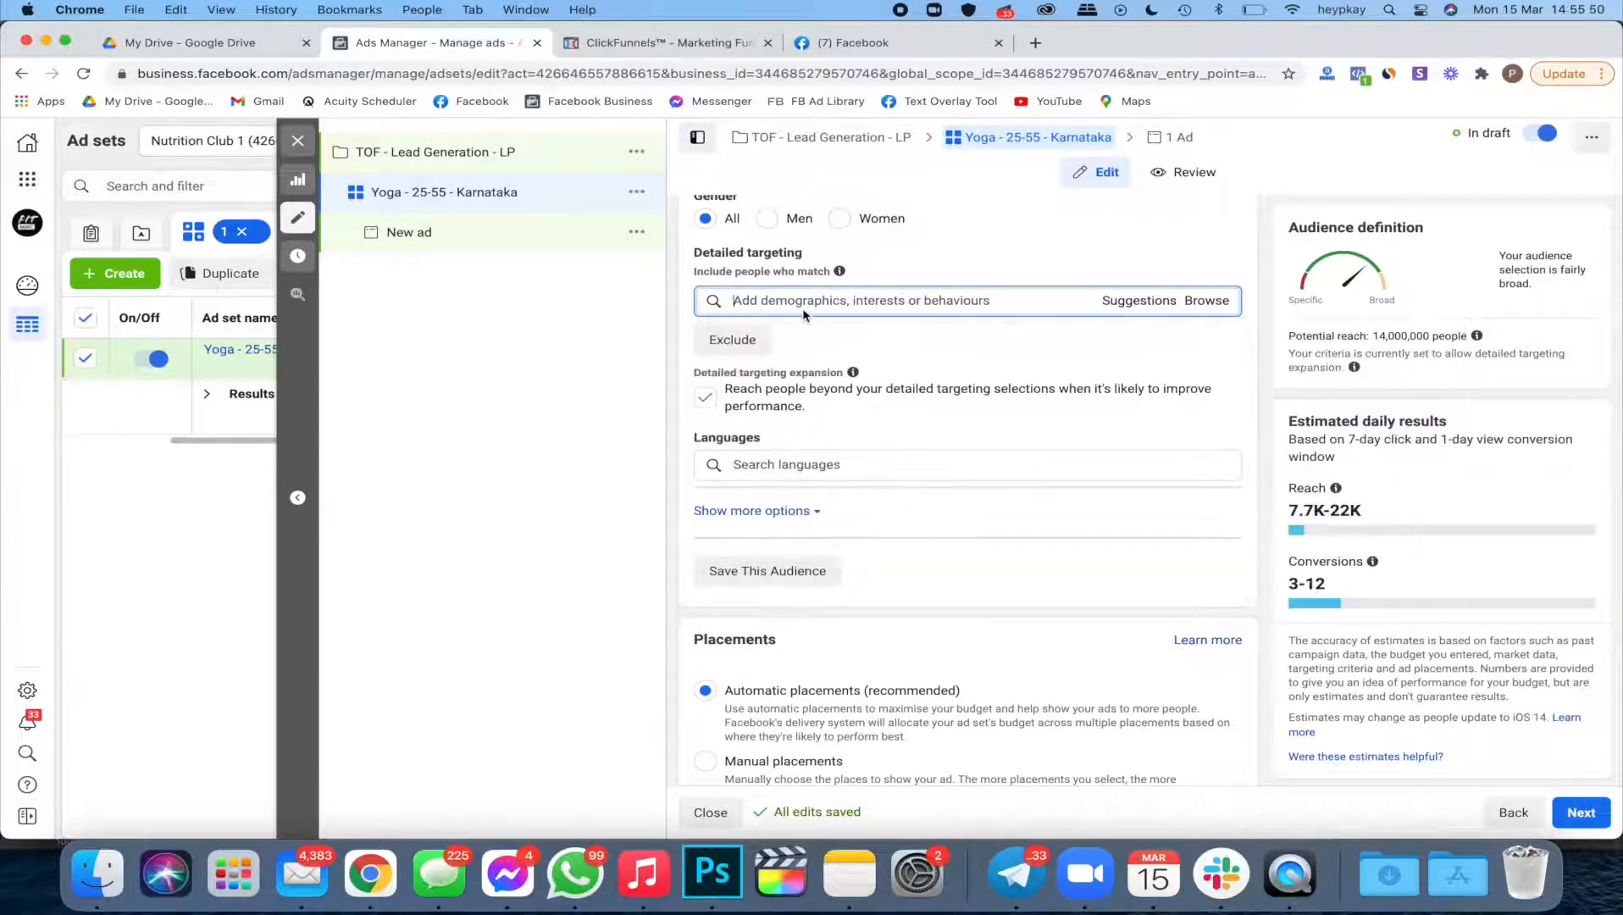
text(yoga)
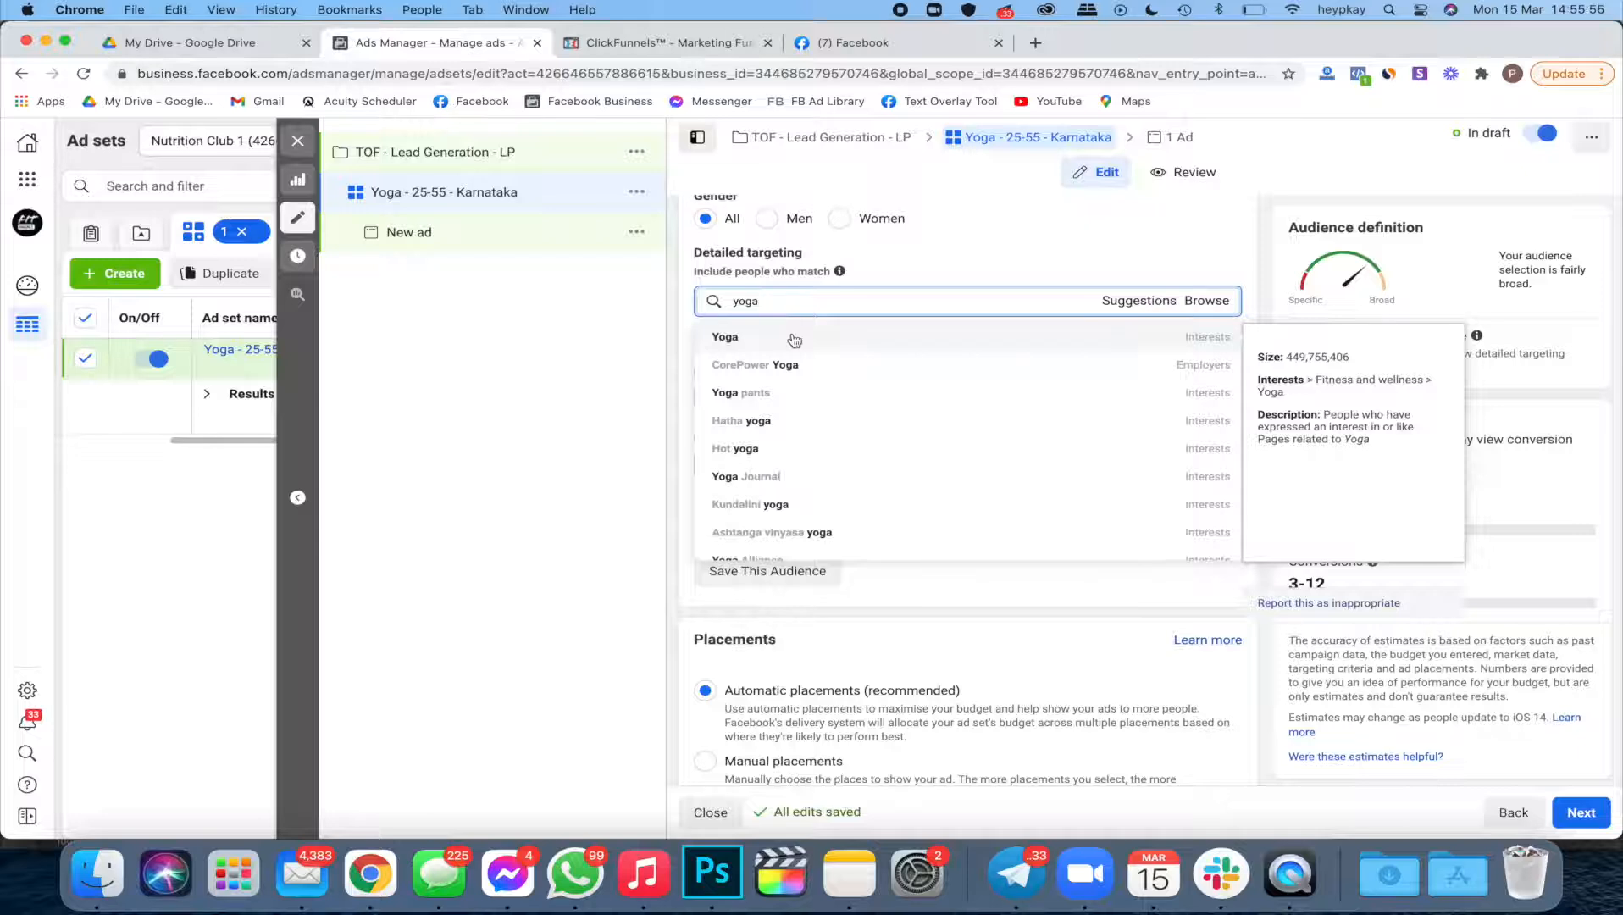
click(792, 339)
click(676, 371)
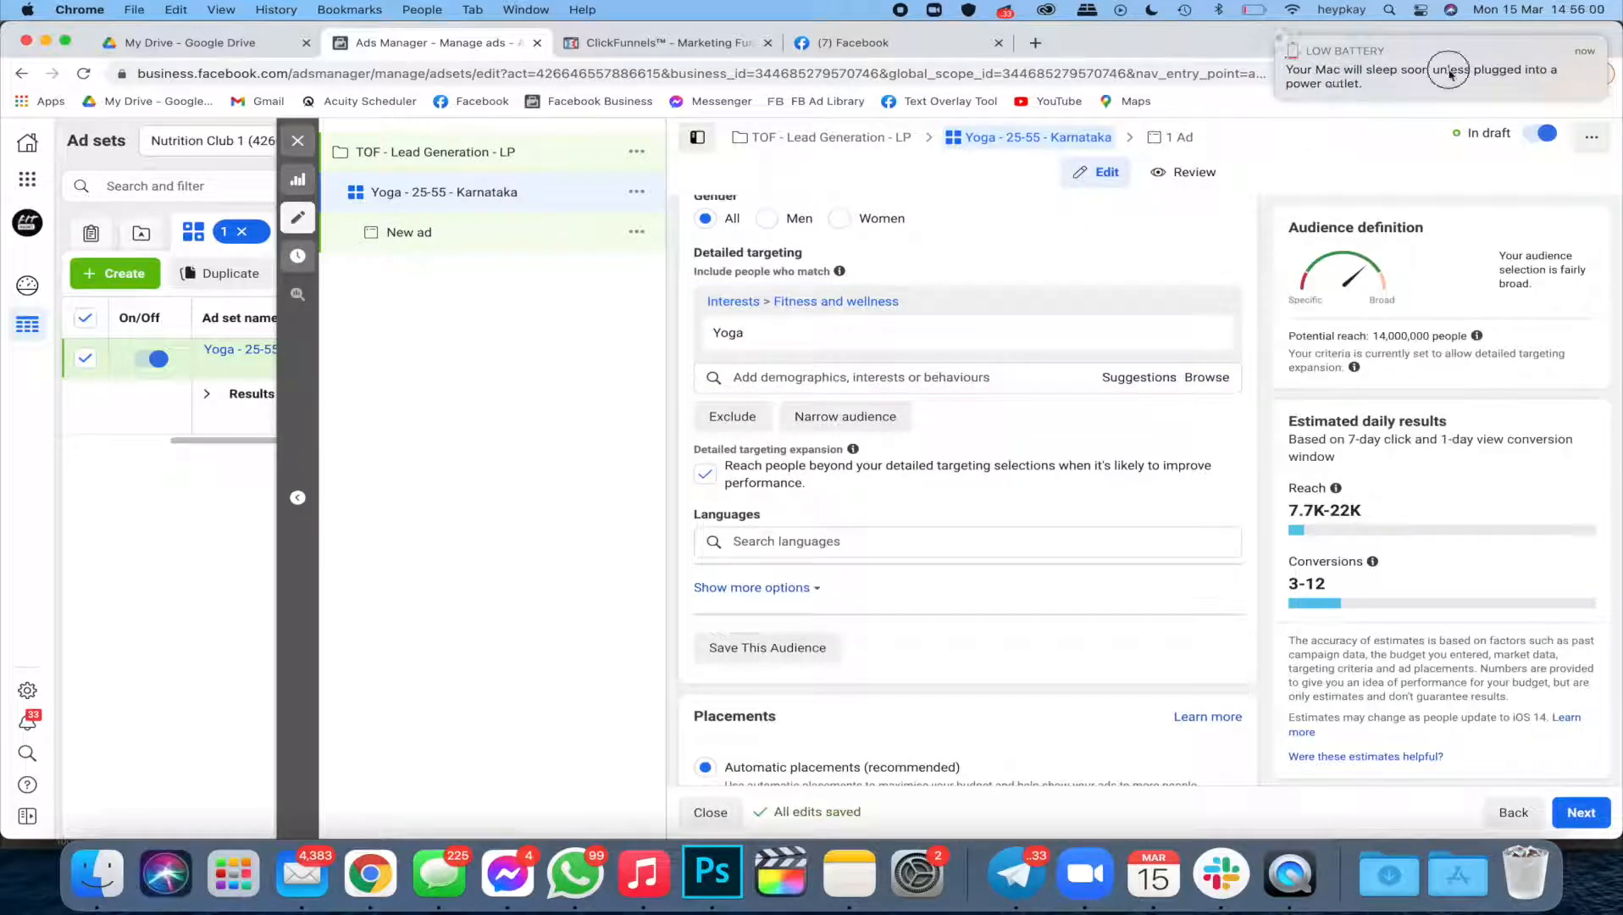
drag(1447, 71, 1522, 79)
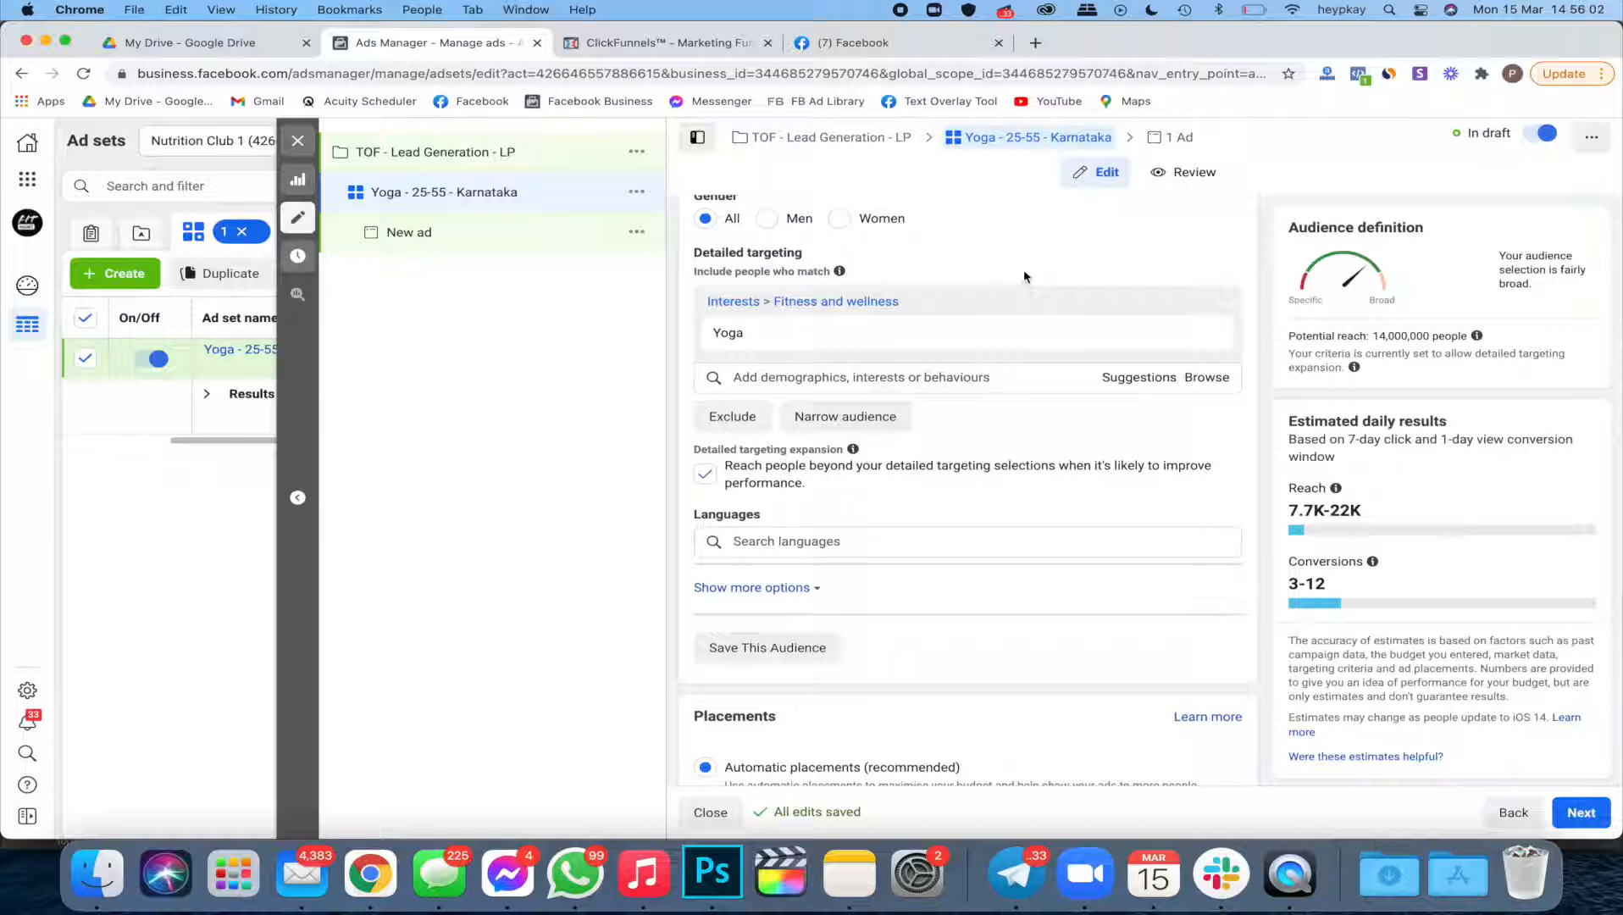
Step: Review the location, age and interest targeting, and turn off detailed targeting expansion
mouse_move(915, 350)
scroll(986, 471, down, 1)
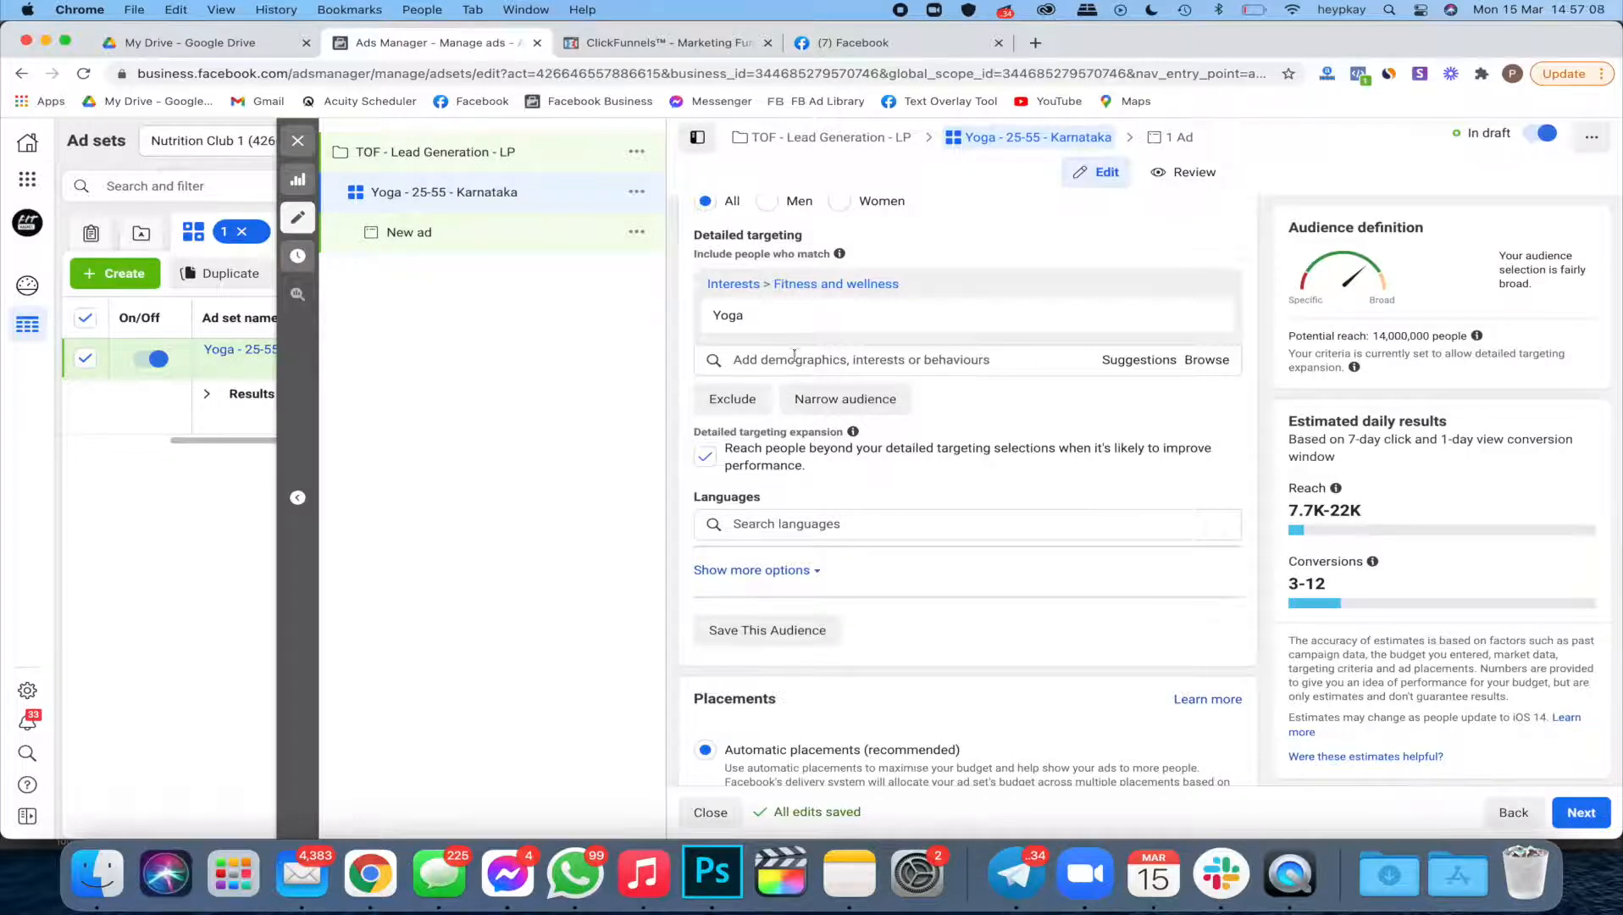
scroll(799, 354, up, 3)
scroll(807, 309, up, 4)
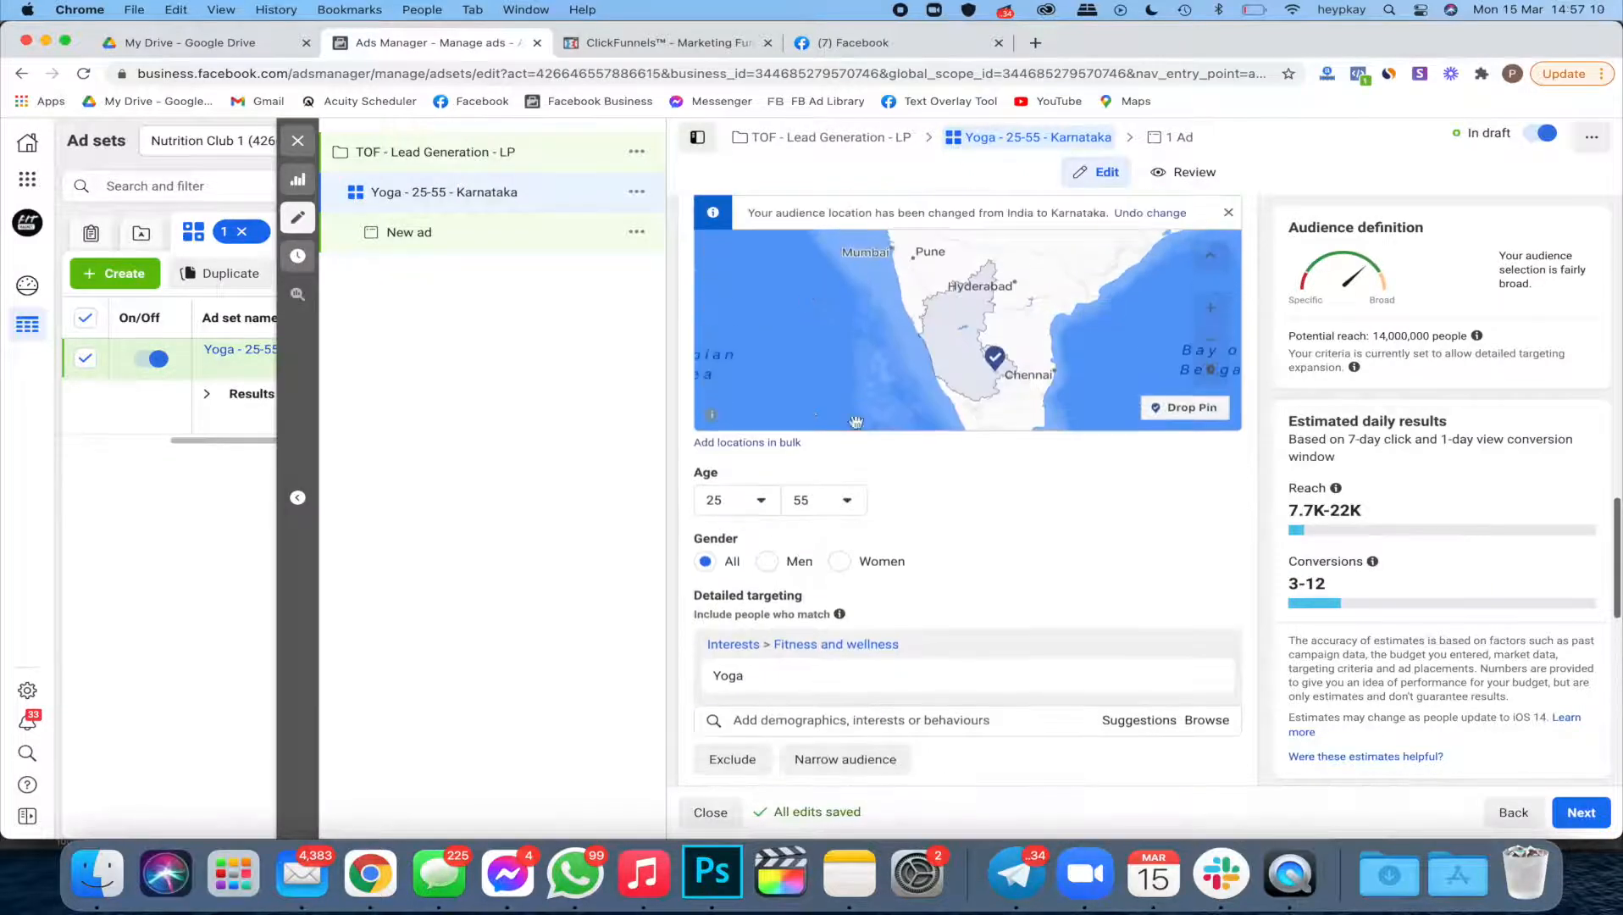
scroll(770, 449, down, 2)
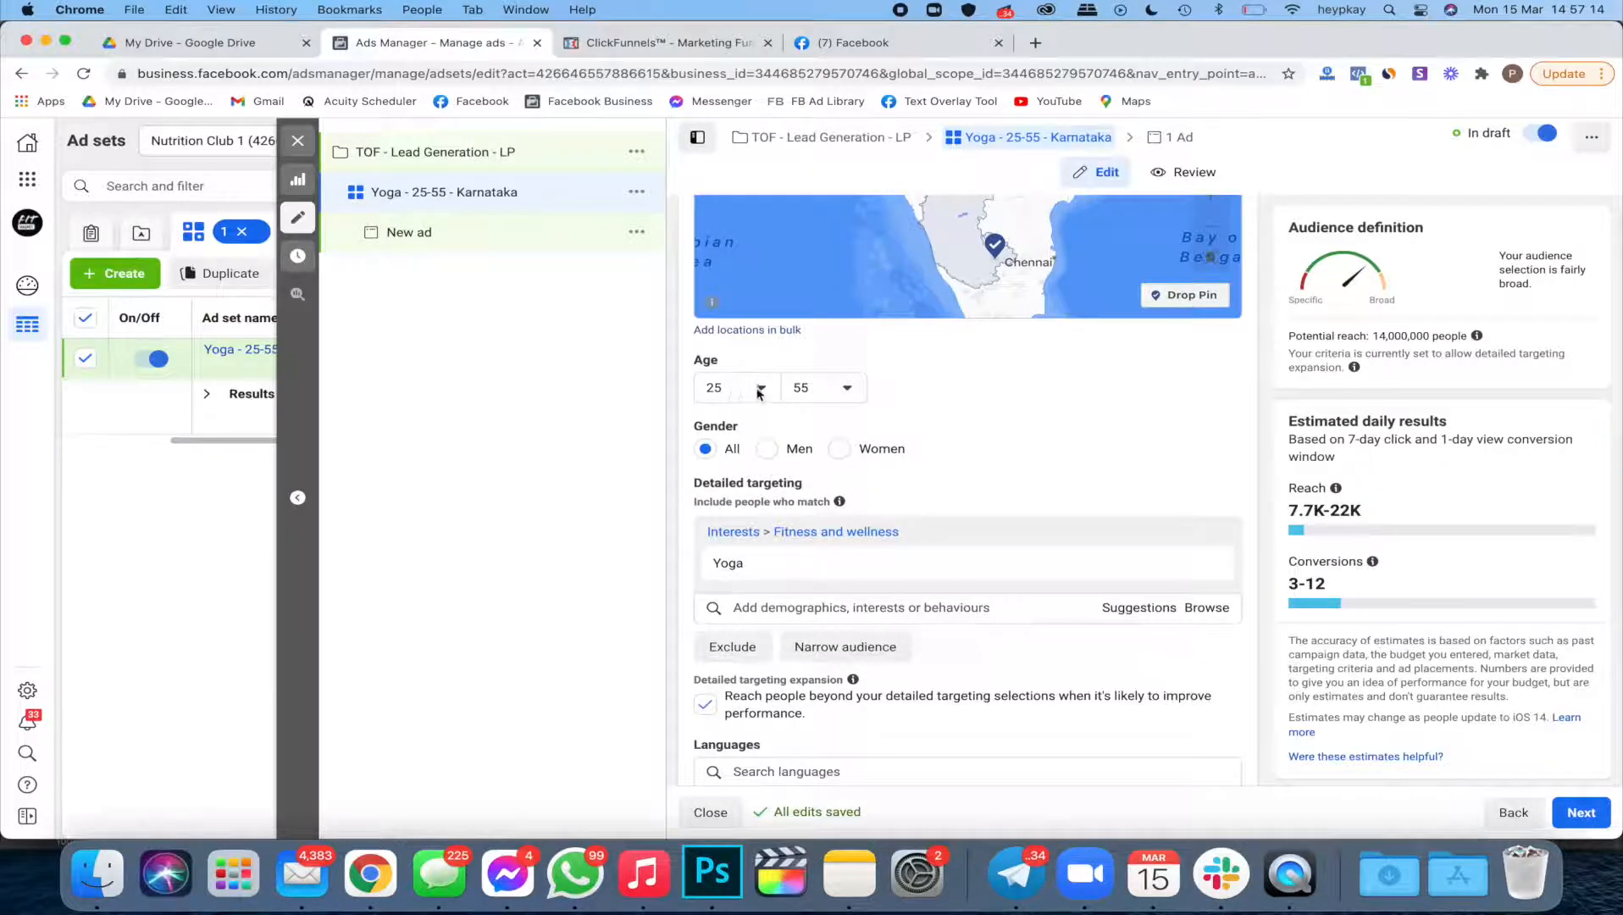
scroll(789, 440, down, 3)
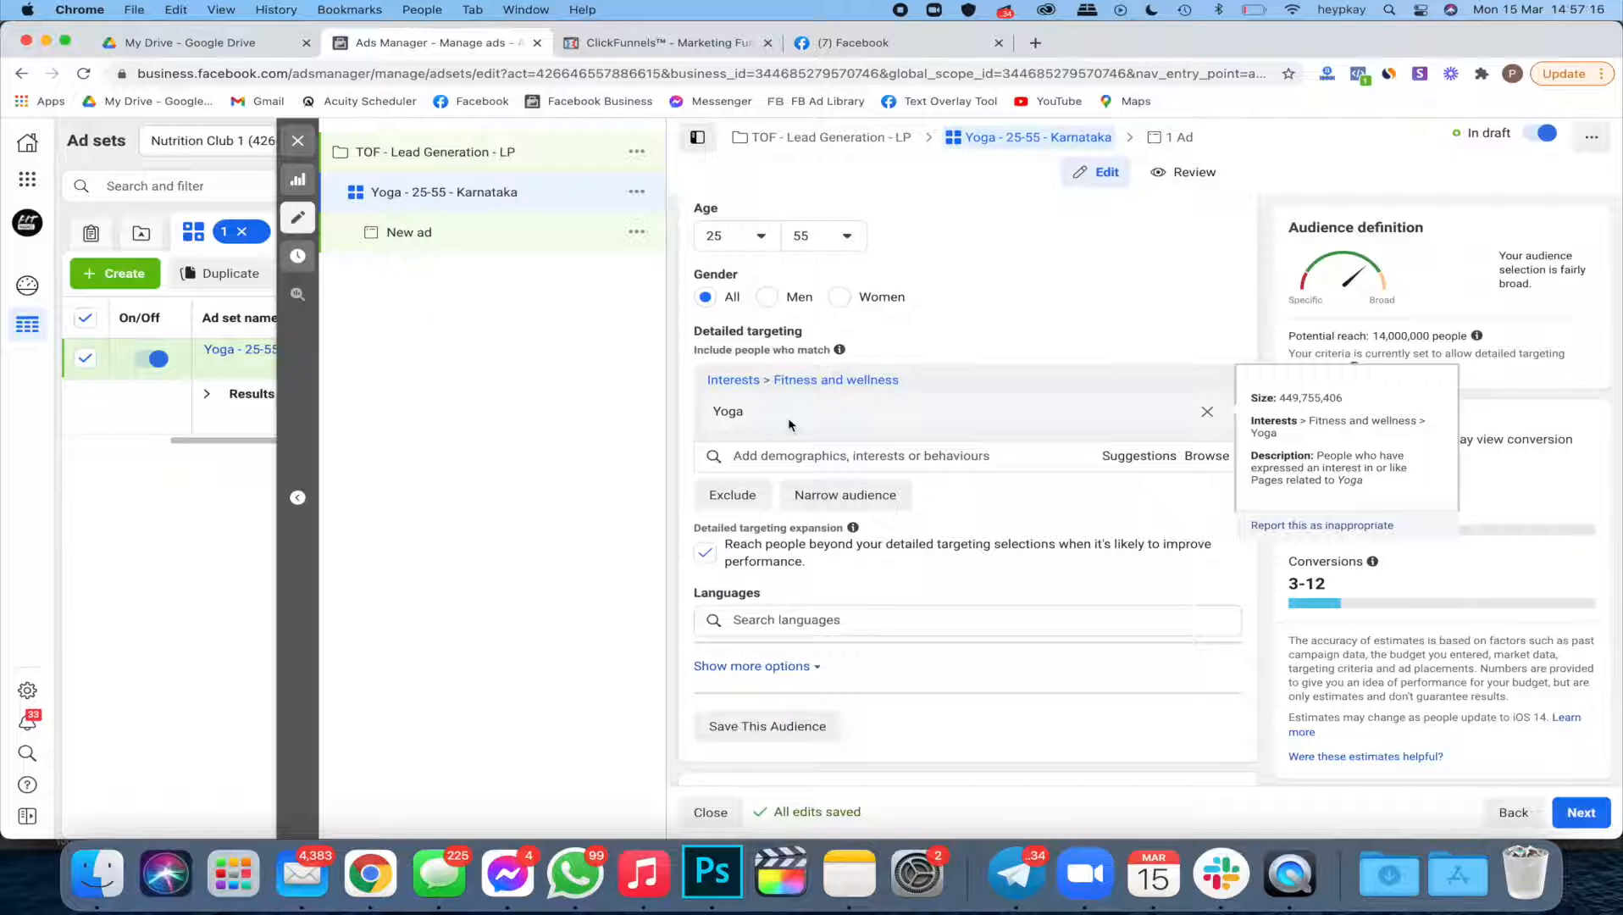
scroll(790, 423, down, 2)
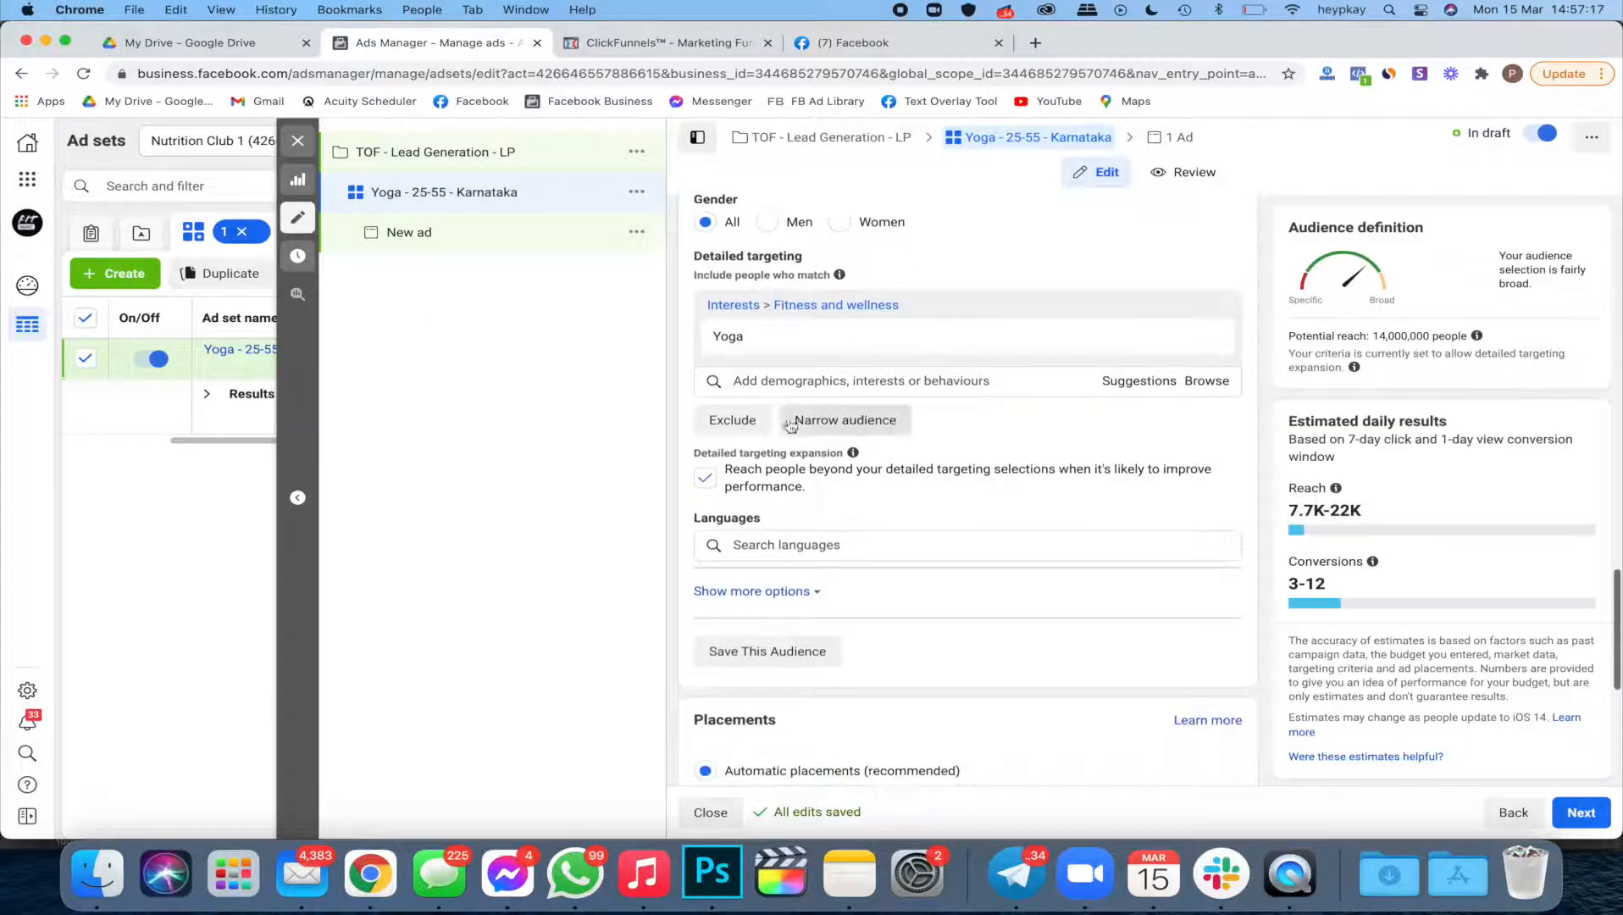
click(709, 480)
click(812, 489)
click(706, 482)
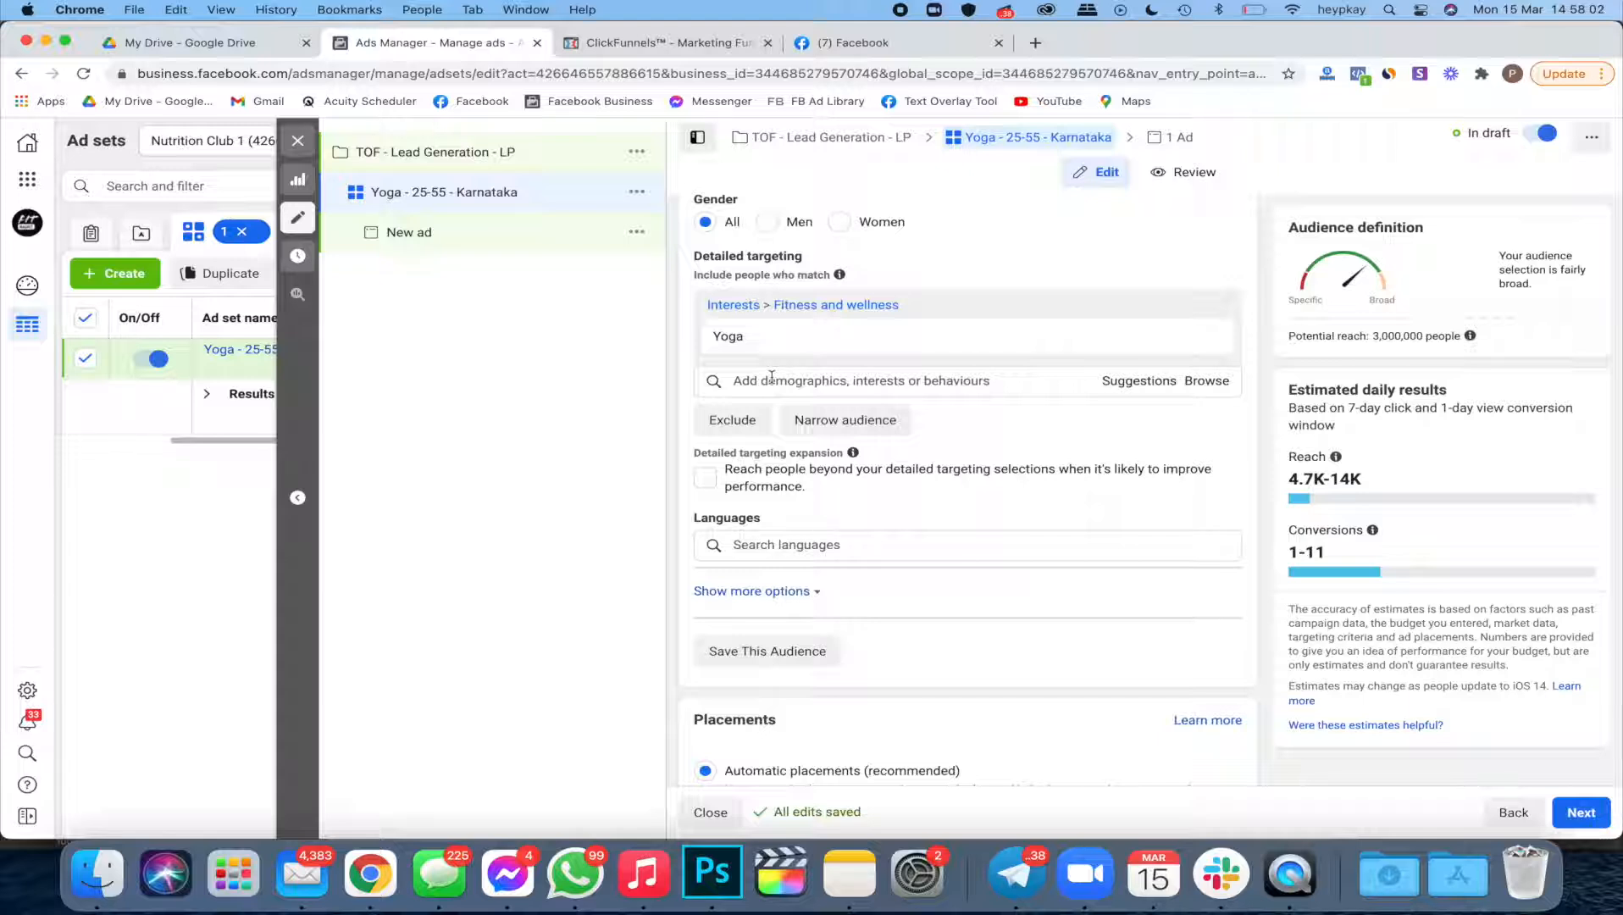
Step: Restrict the audience's language to Kannada
click(776, 549)
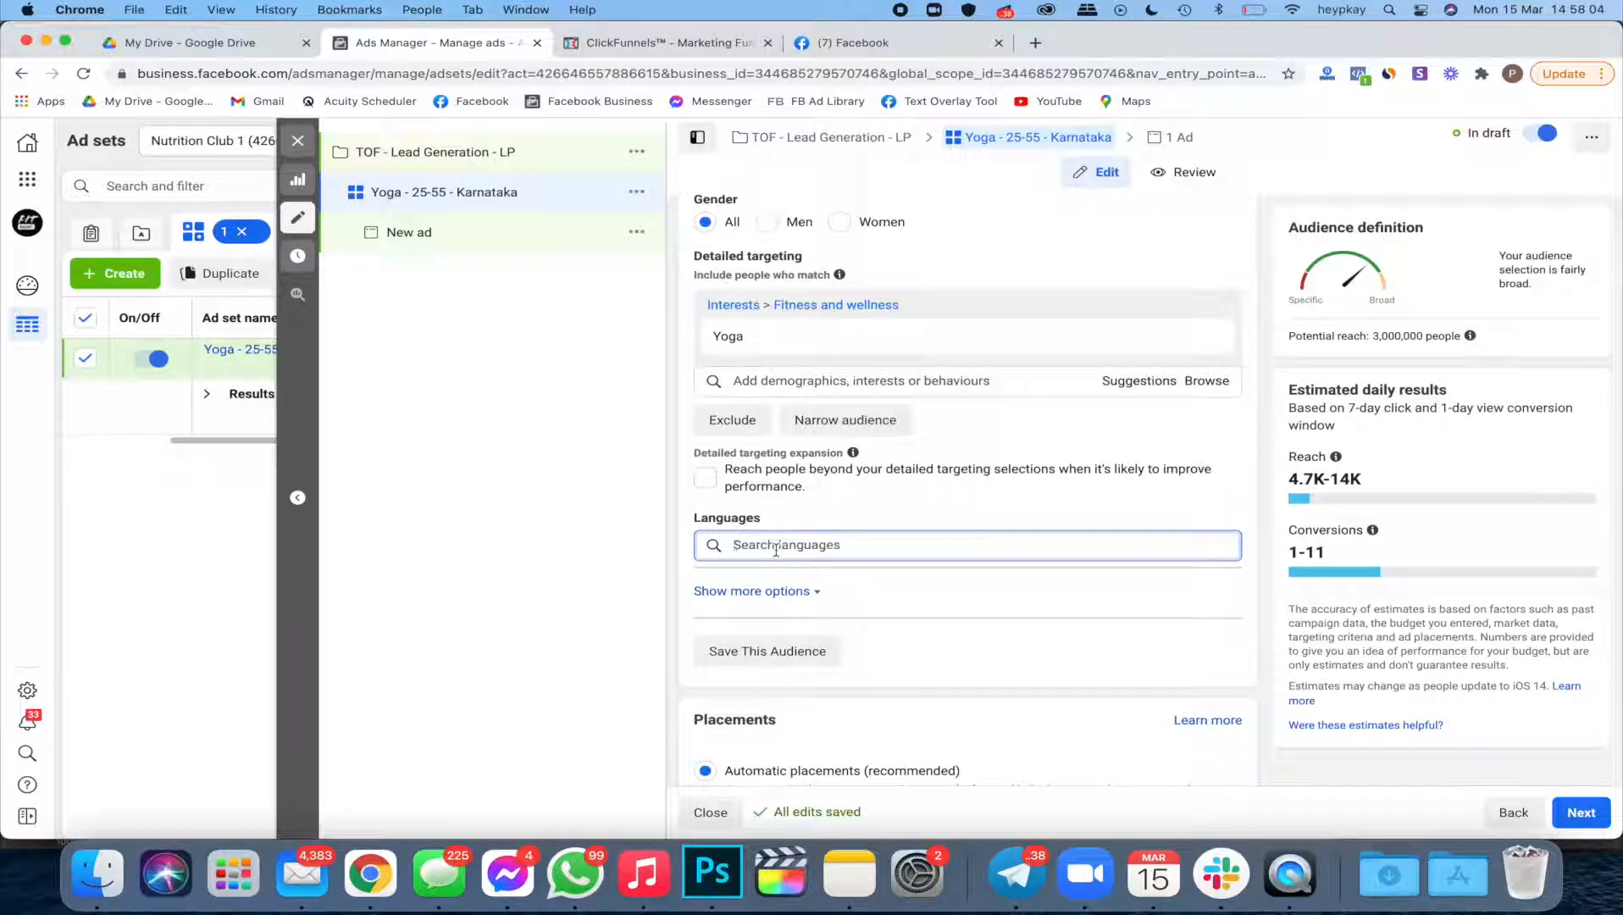
text(kar)
key(BackSpace)
text(n)
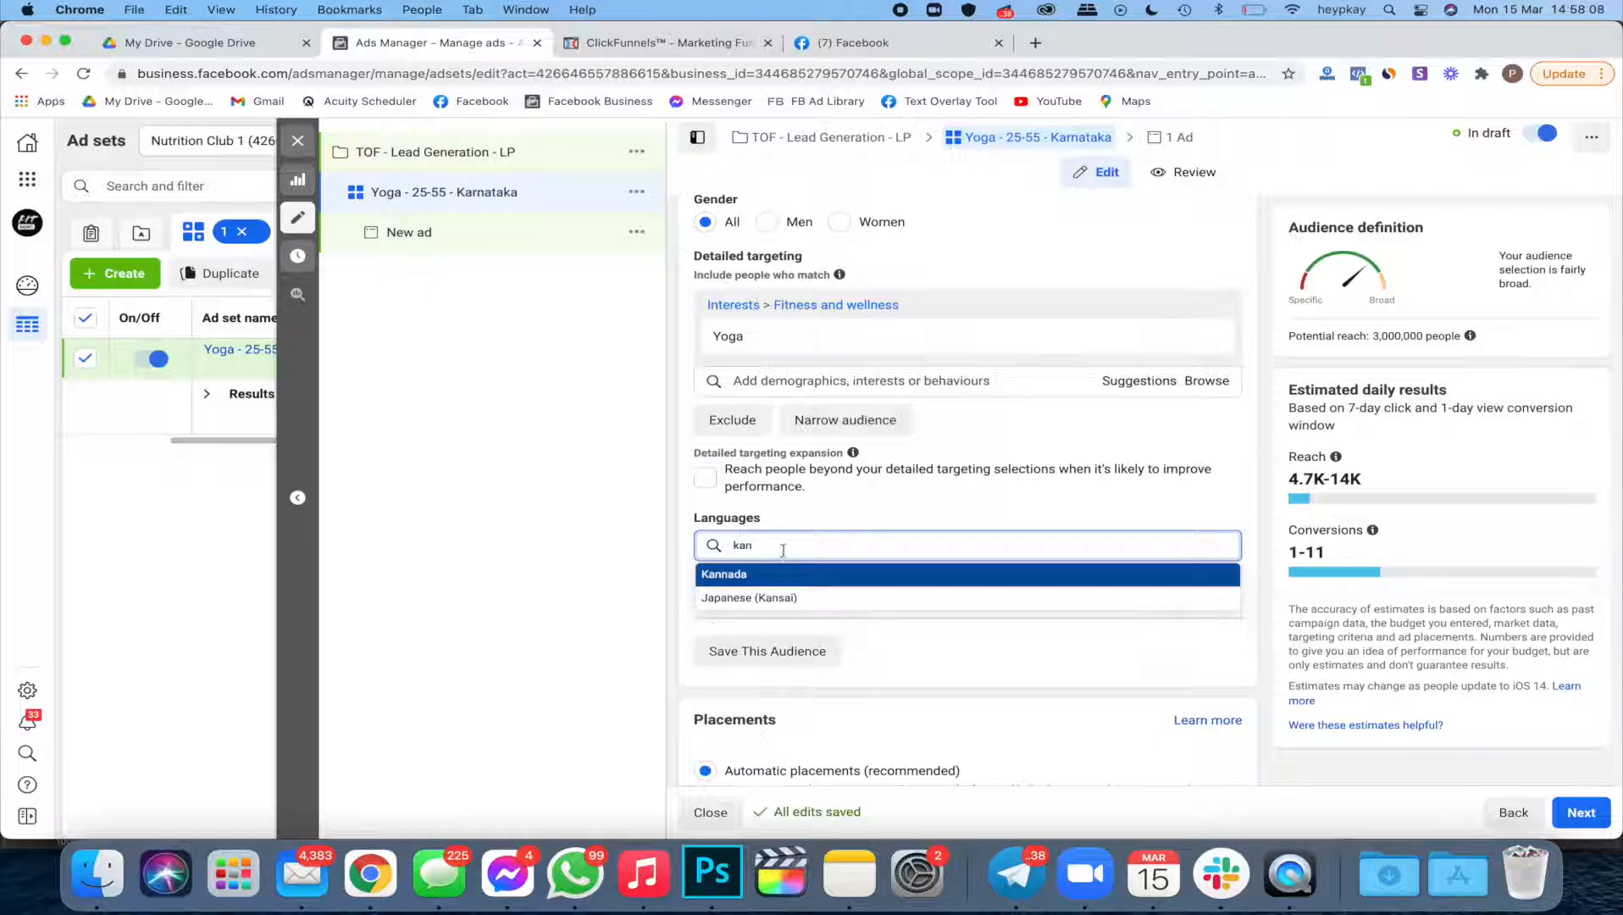
click(790, 576)
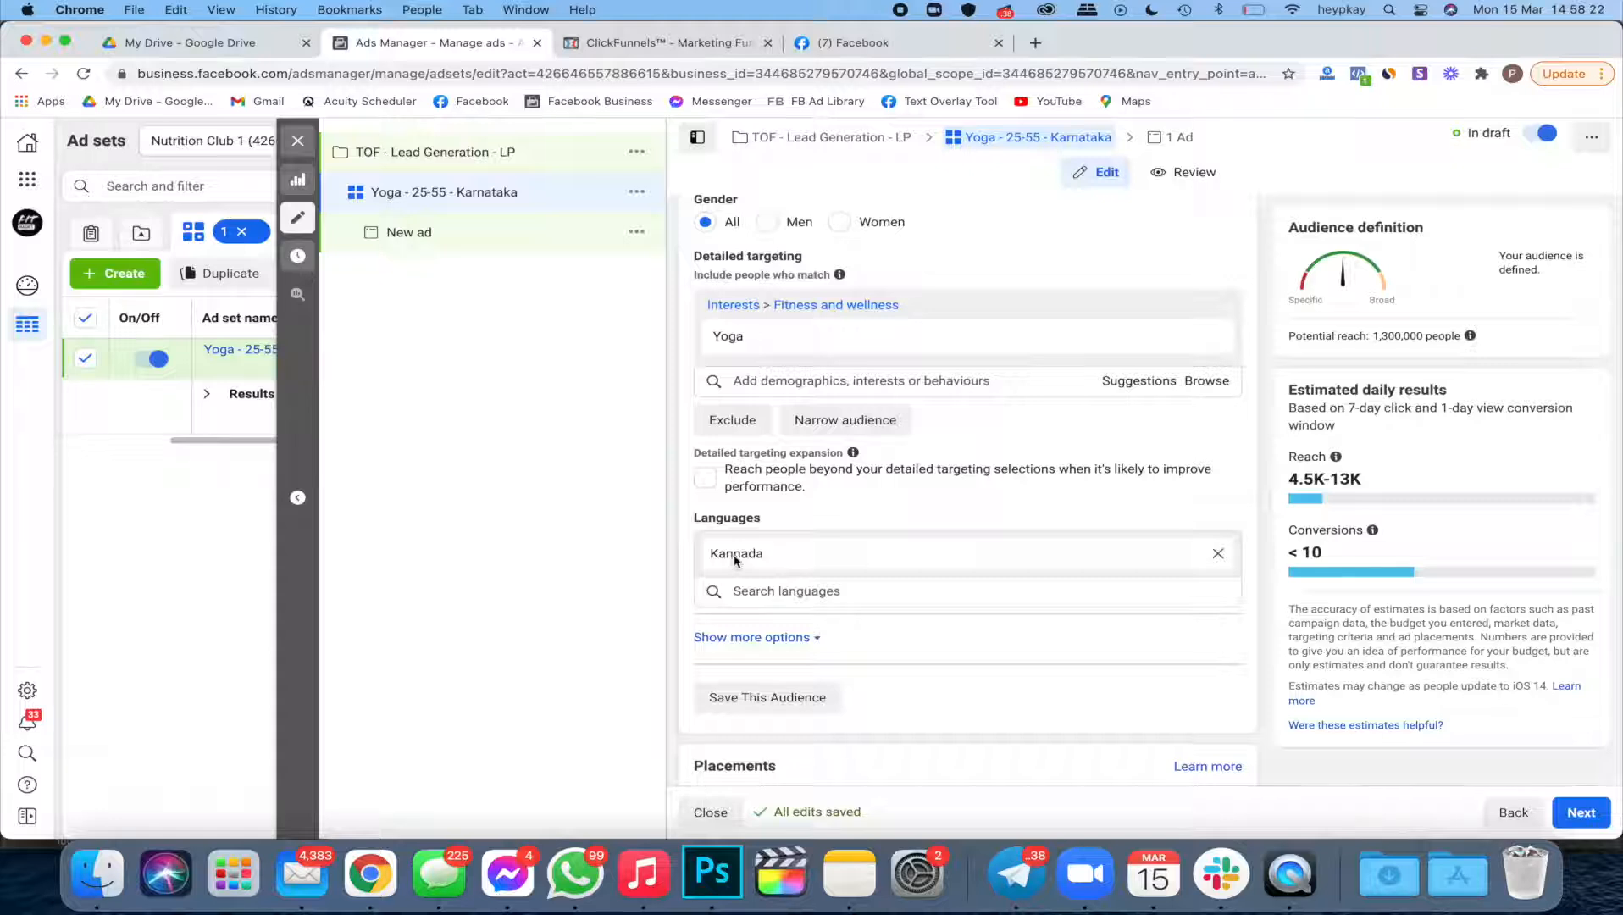
click(765, 591)
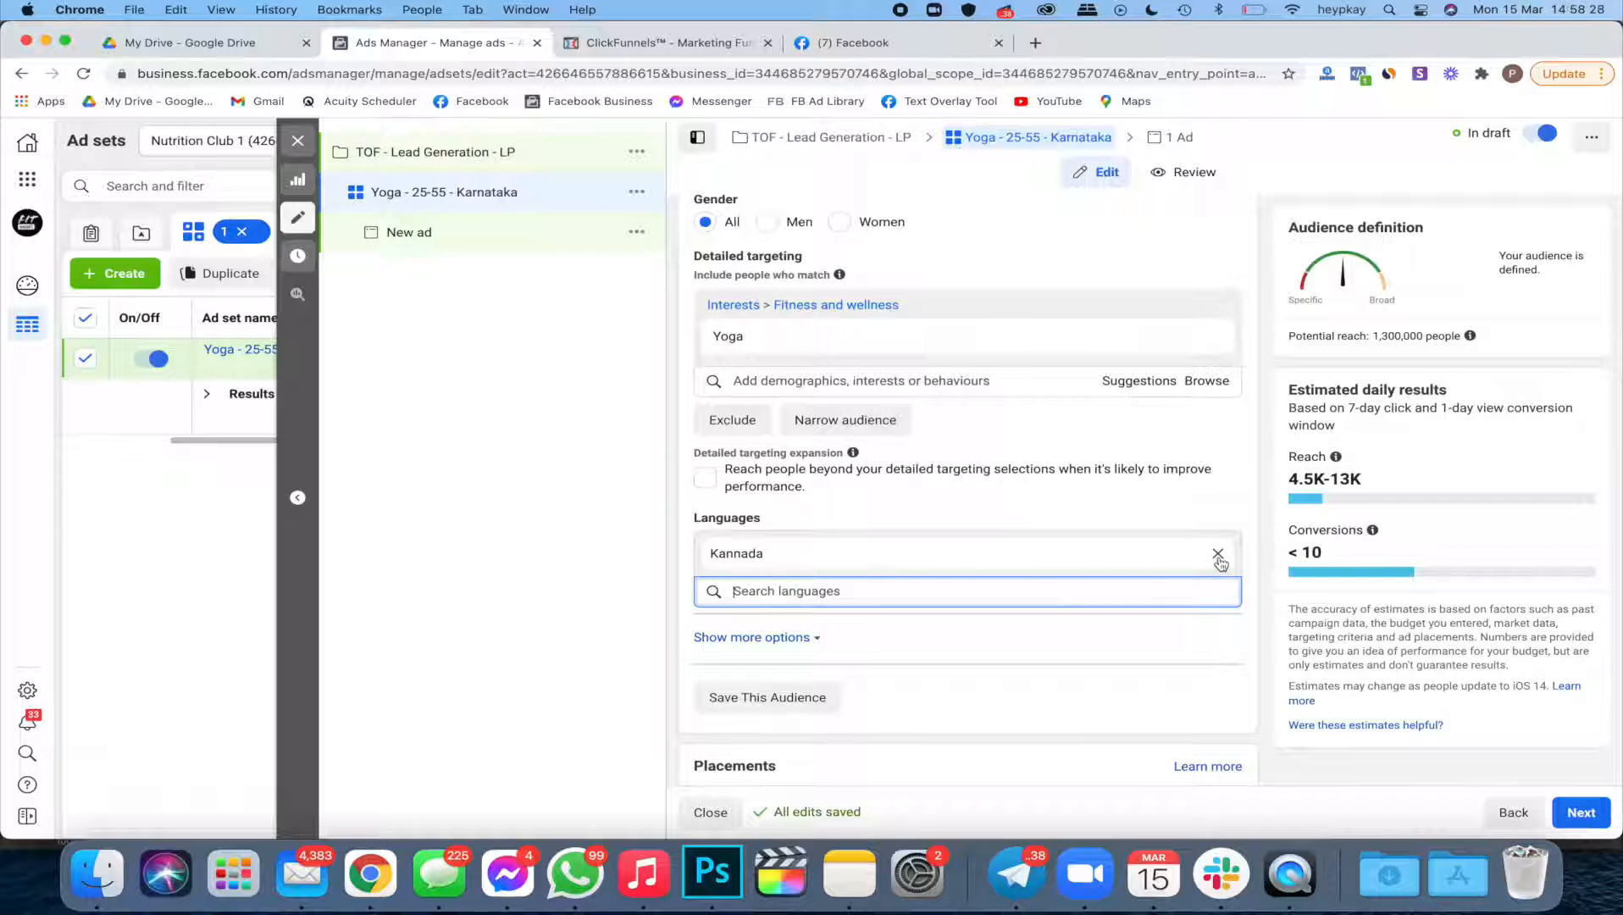
click(1022, 507)
Step: Reveal the additional audience options and add a Facebook Pages connection that excludes people who currently like your Page
scroll(1022, 508, down, 3)
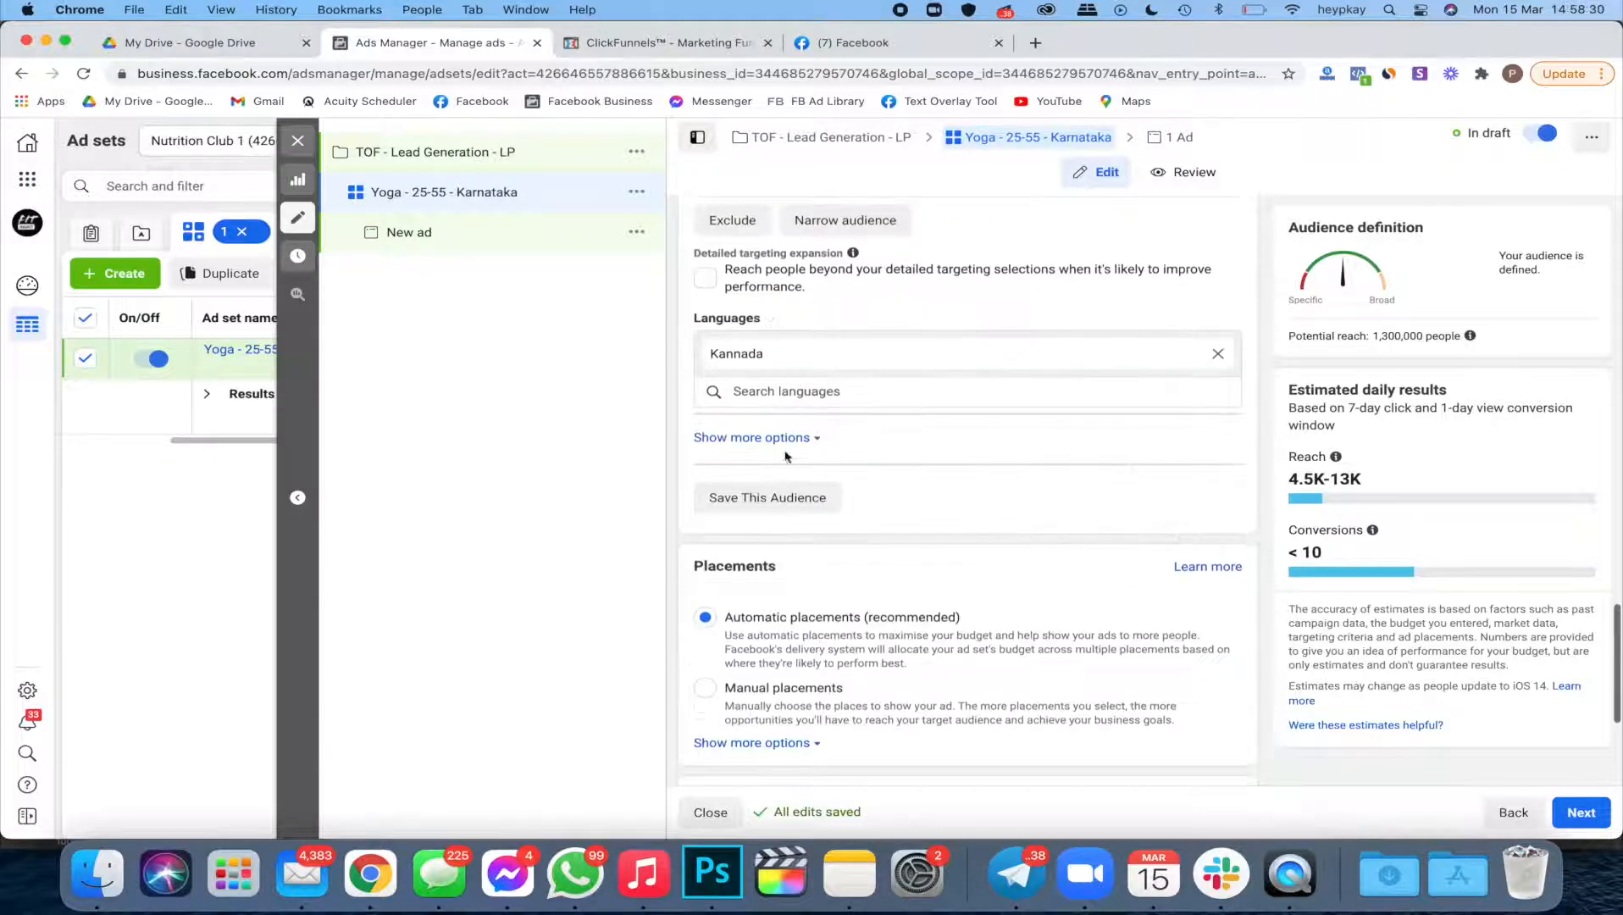
scroll(744, 445, down, 3)
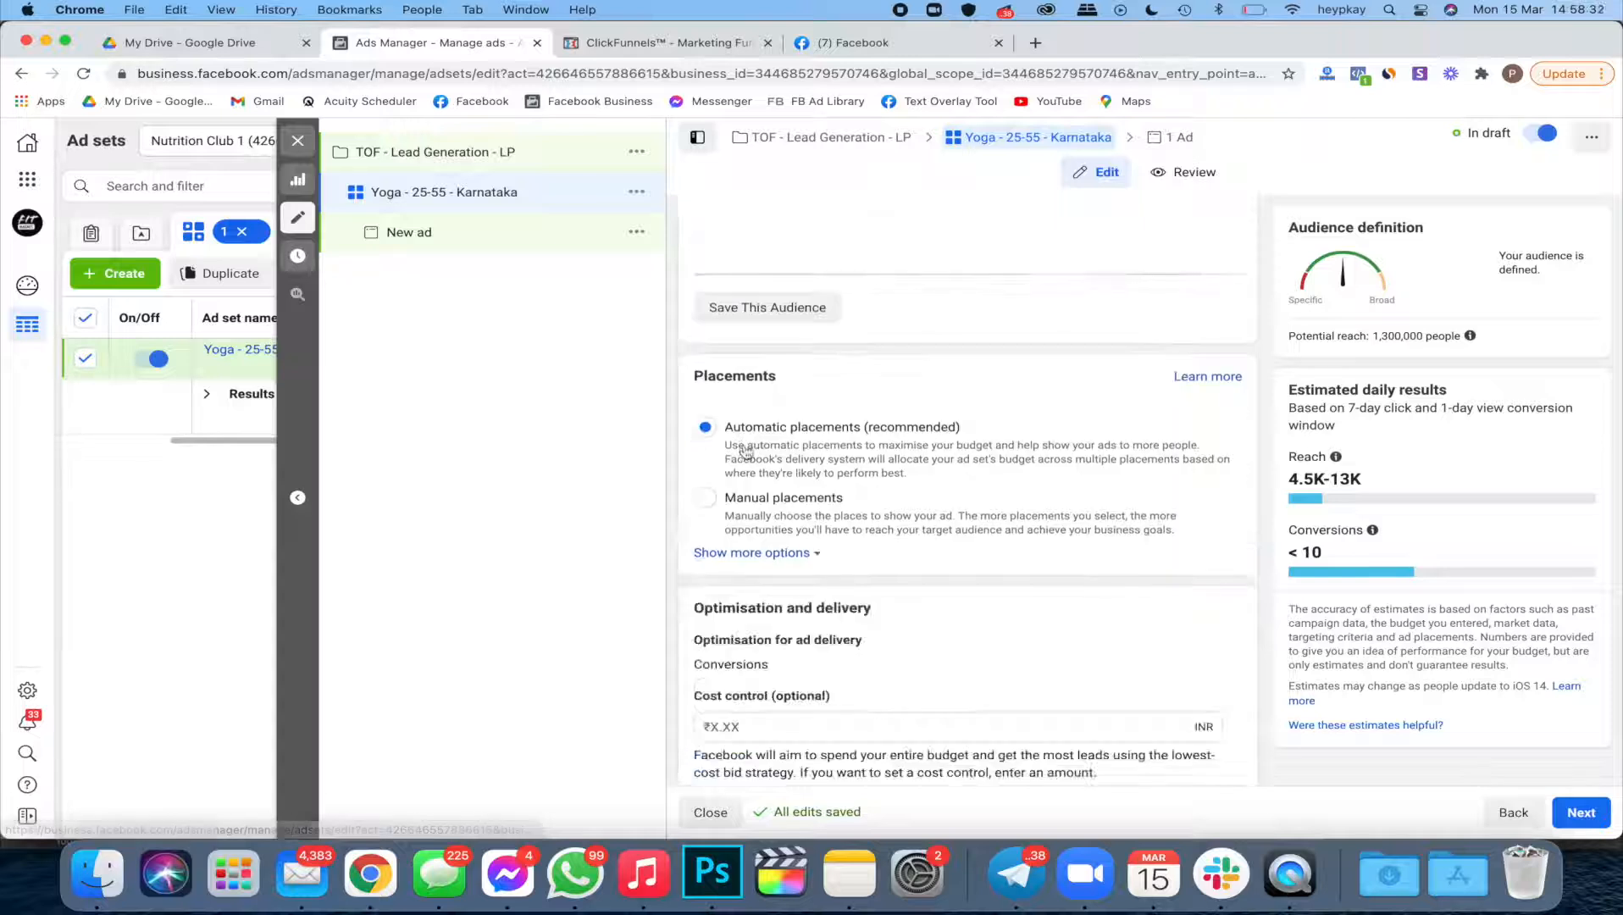
scroll(862, 426, up, 3)
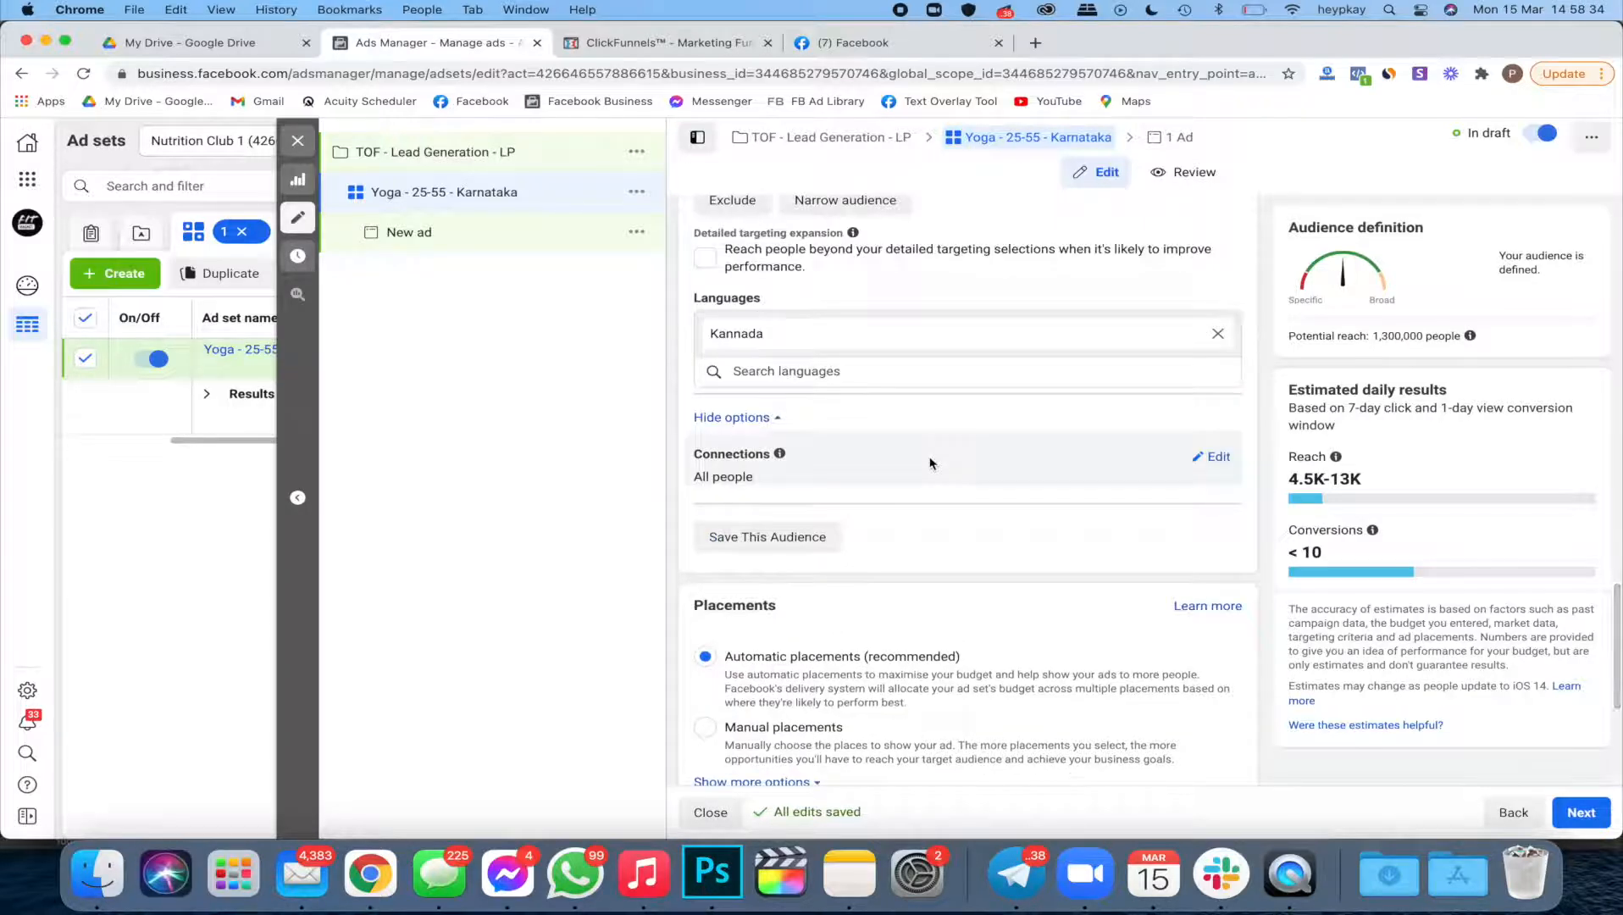
click(1216, 469)
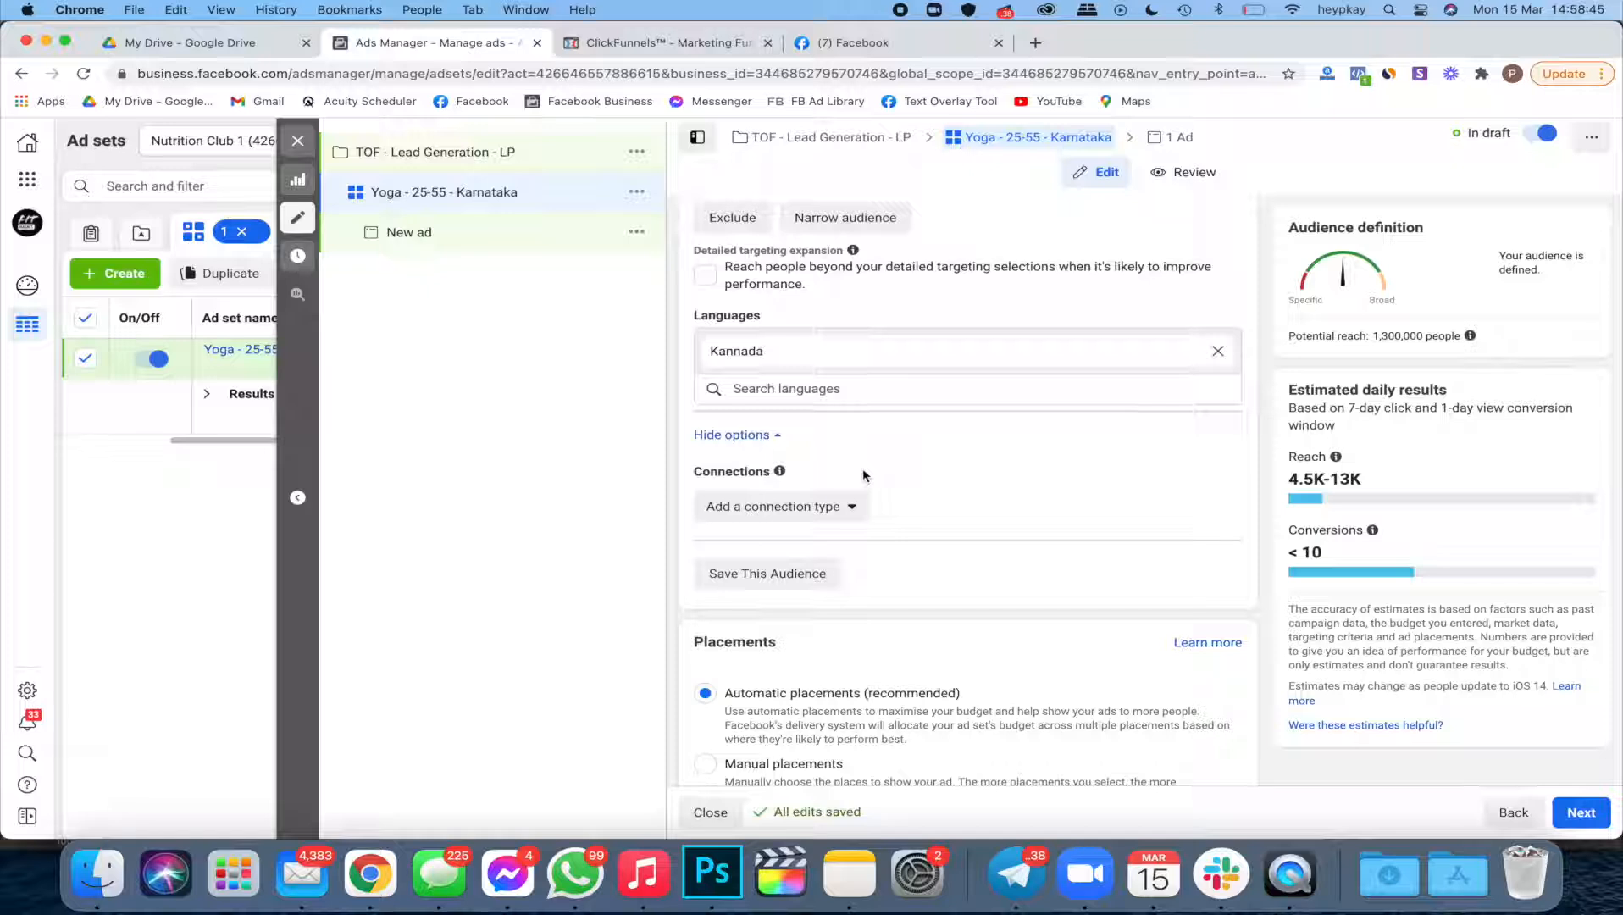
click(778, 507)
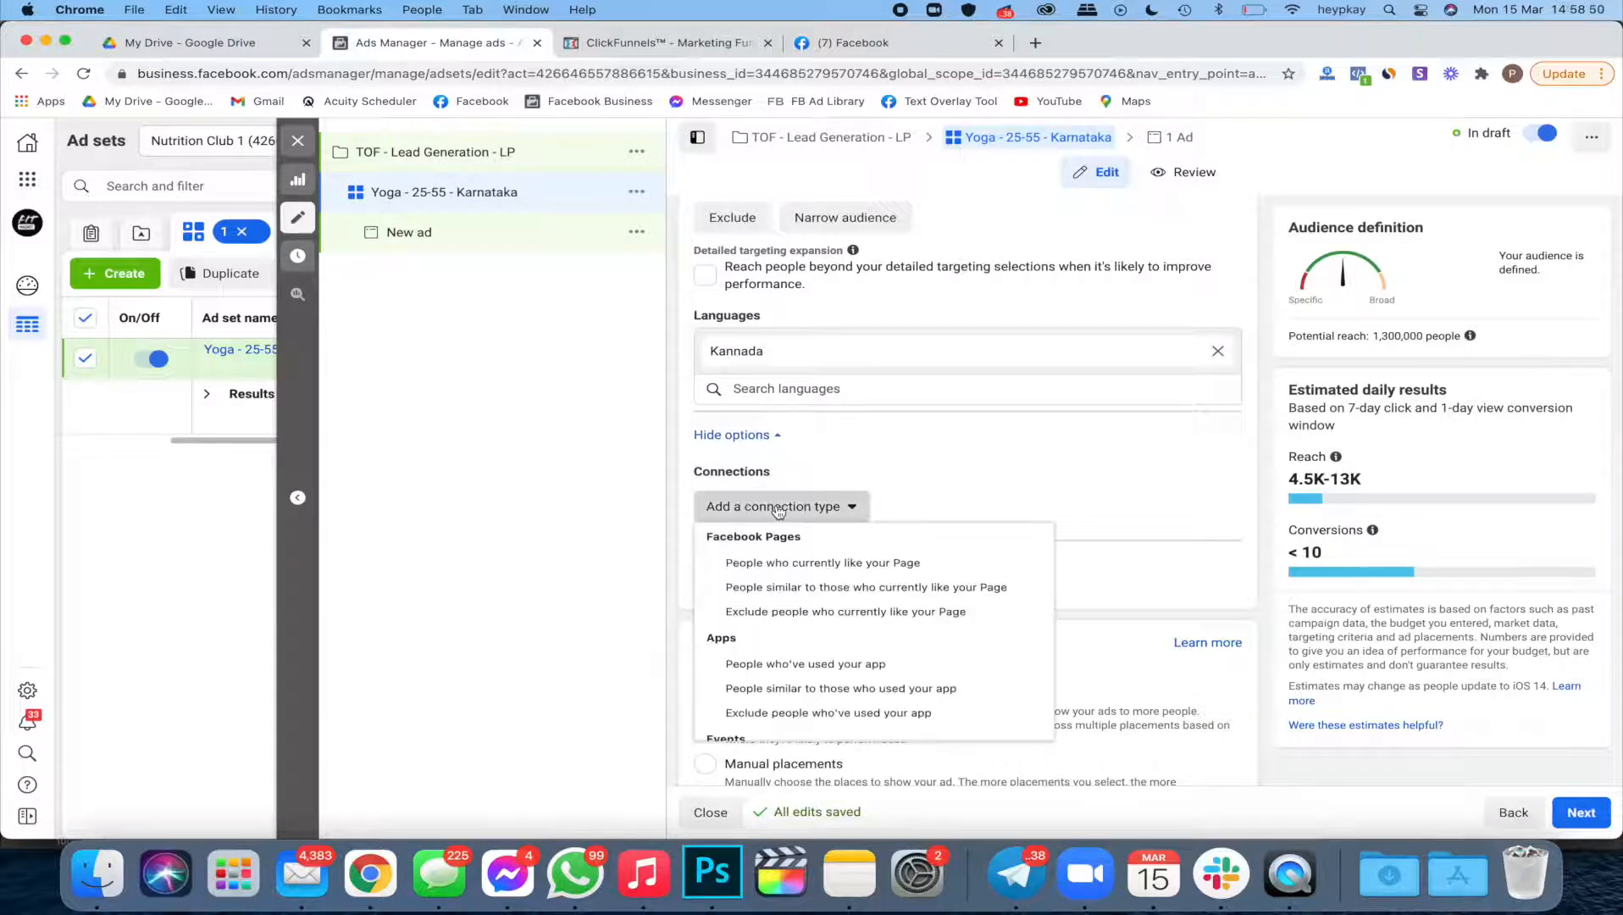
click(824, 509)
scroll(824, 492, down, 1)
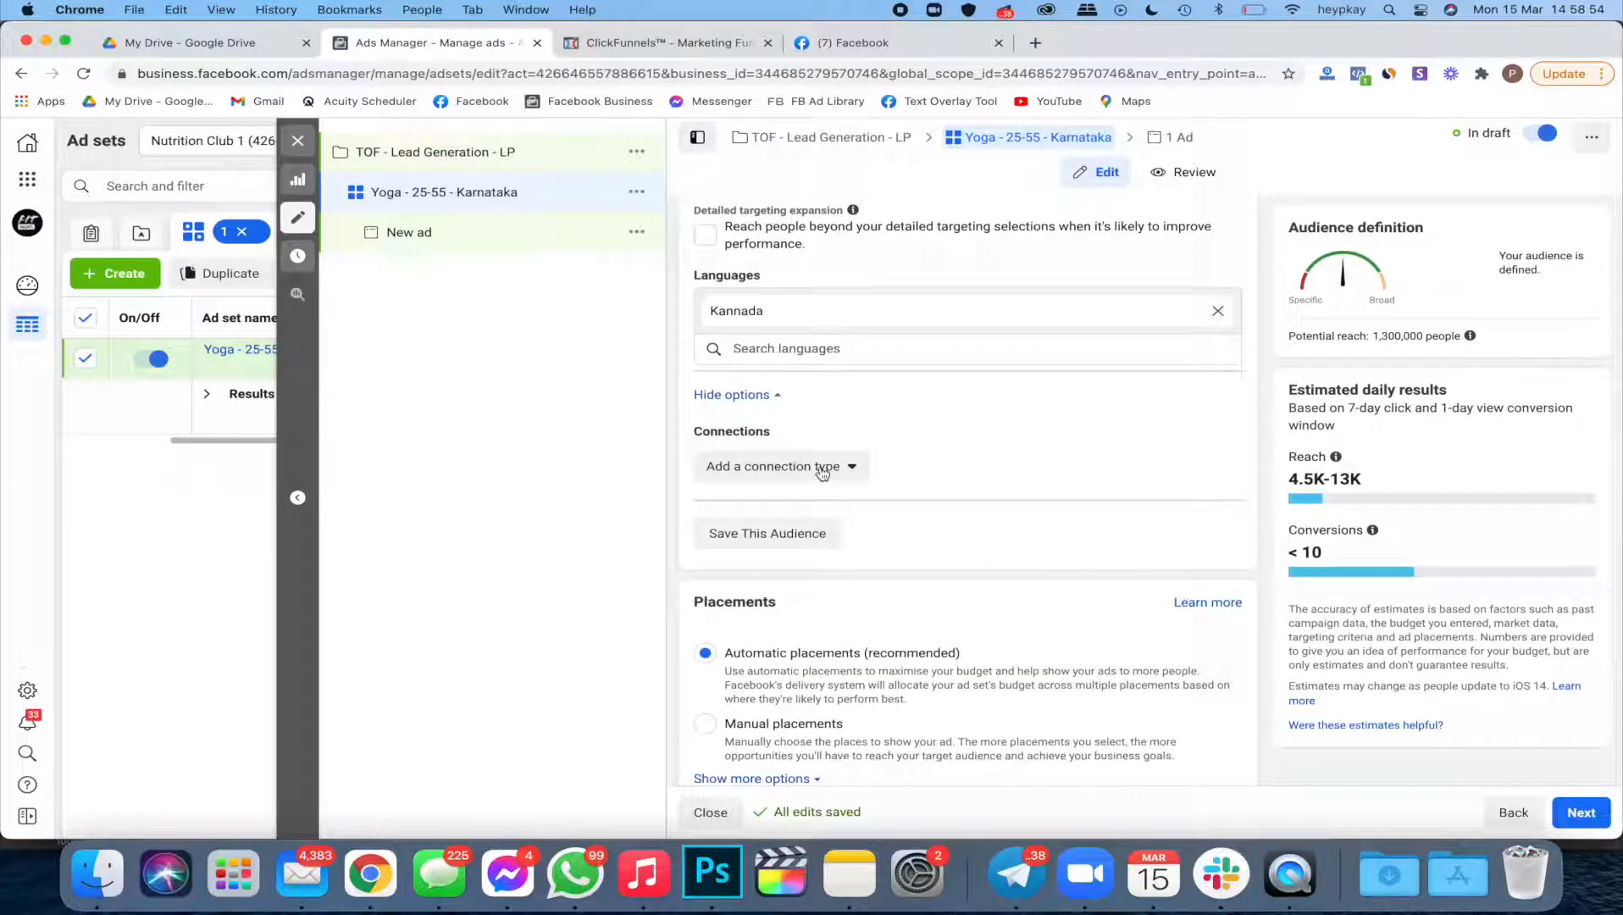
click(822, 470)
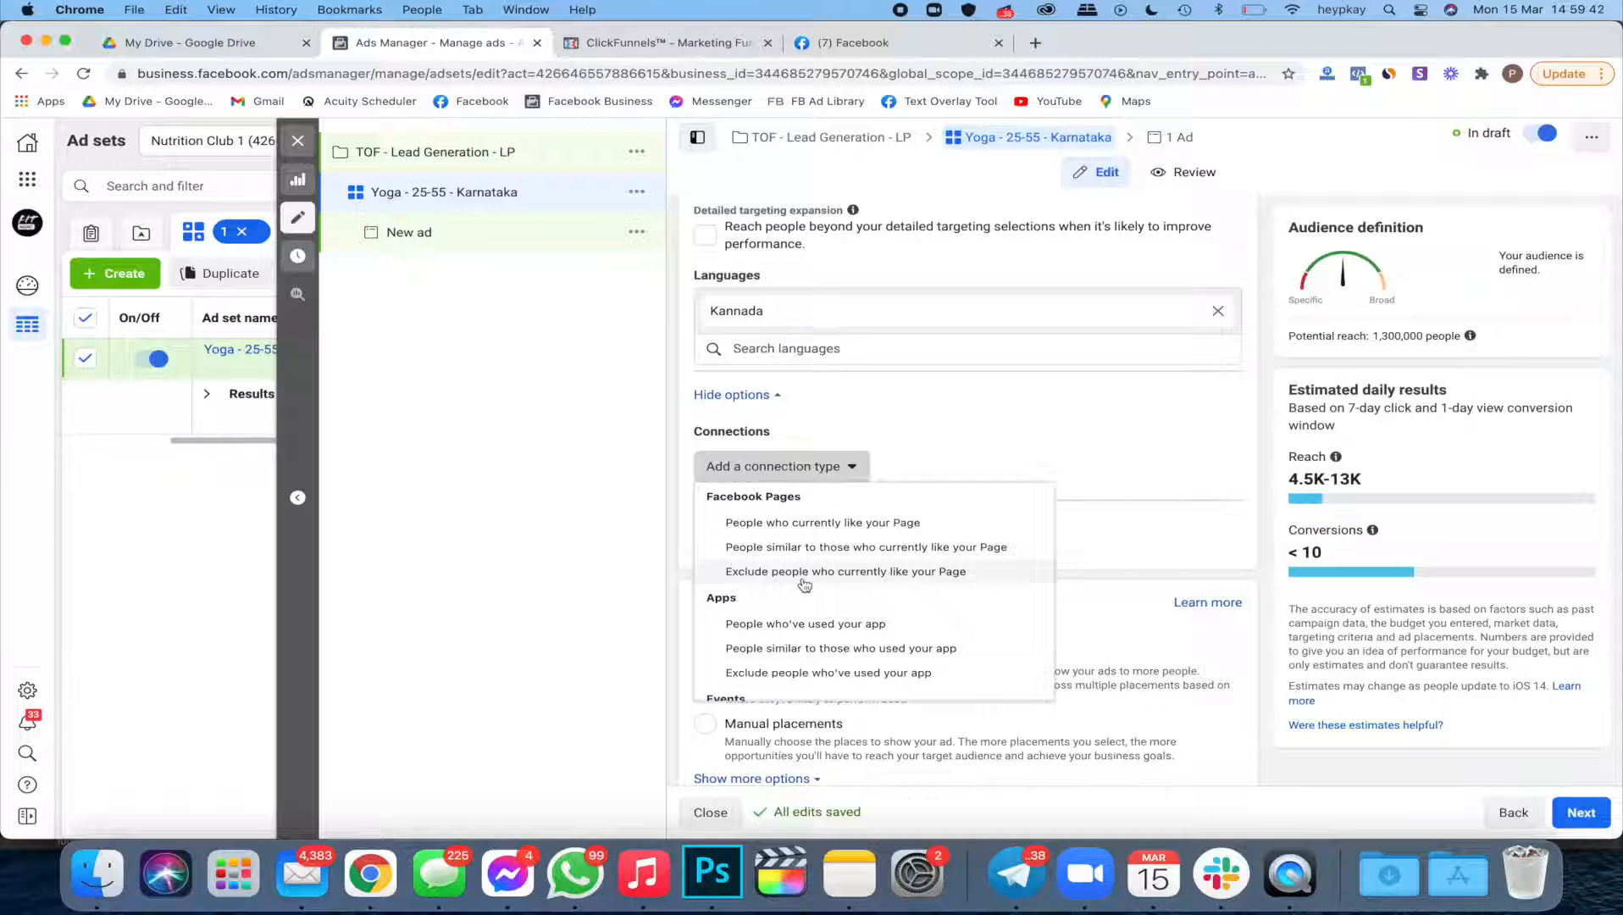
scroll(804, 584, down, 3)
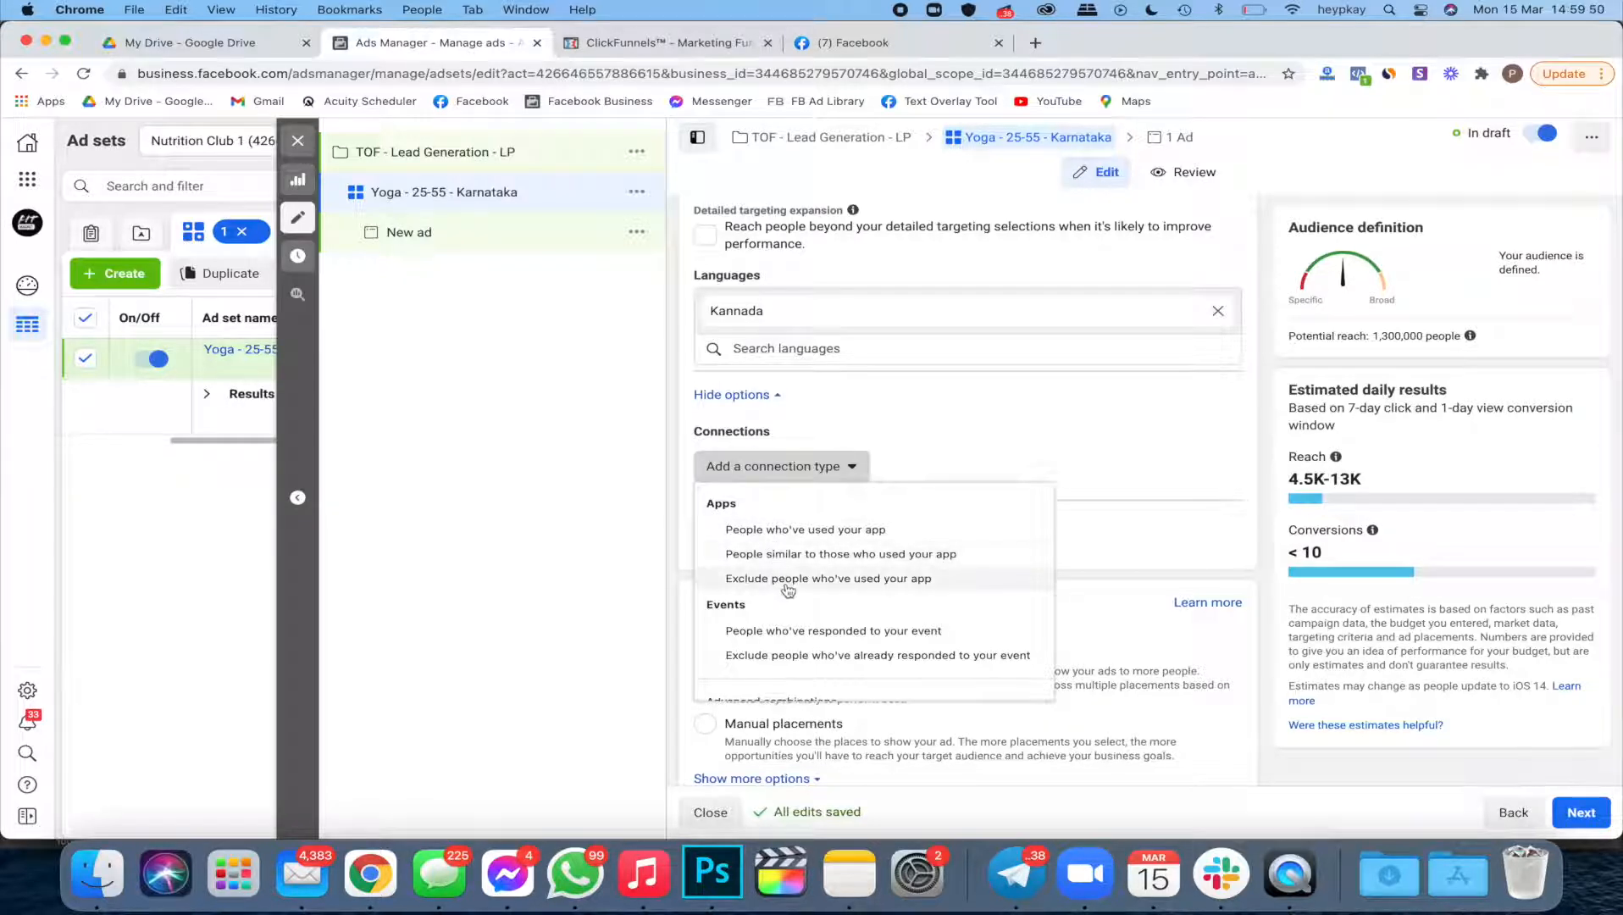
scroll(786, 589, down, 1)
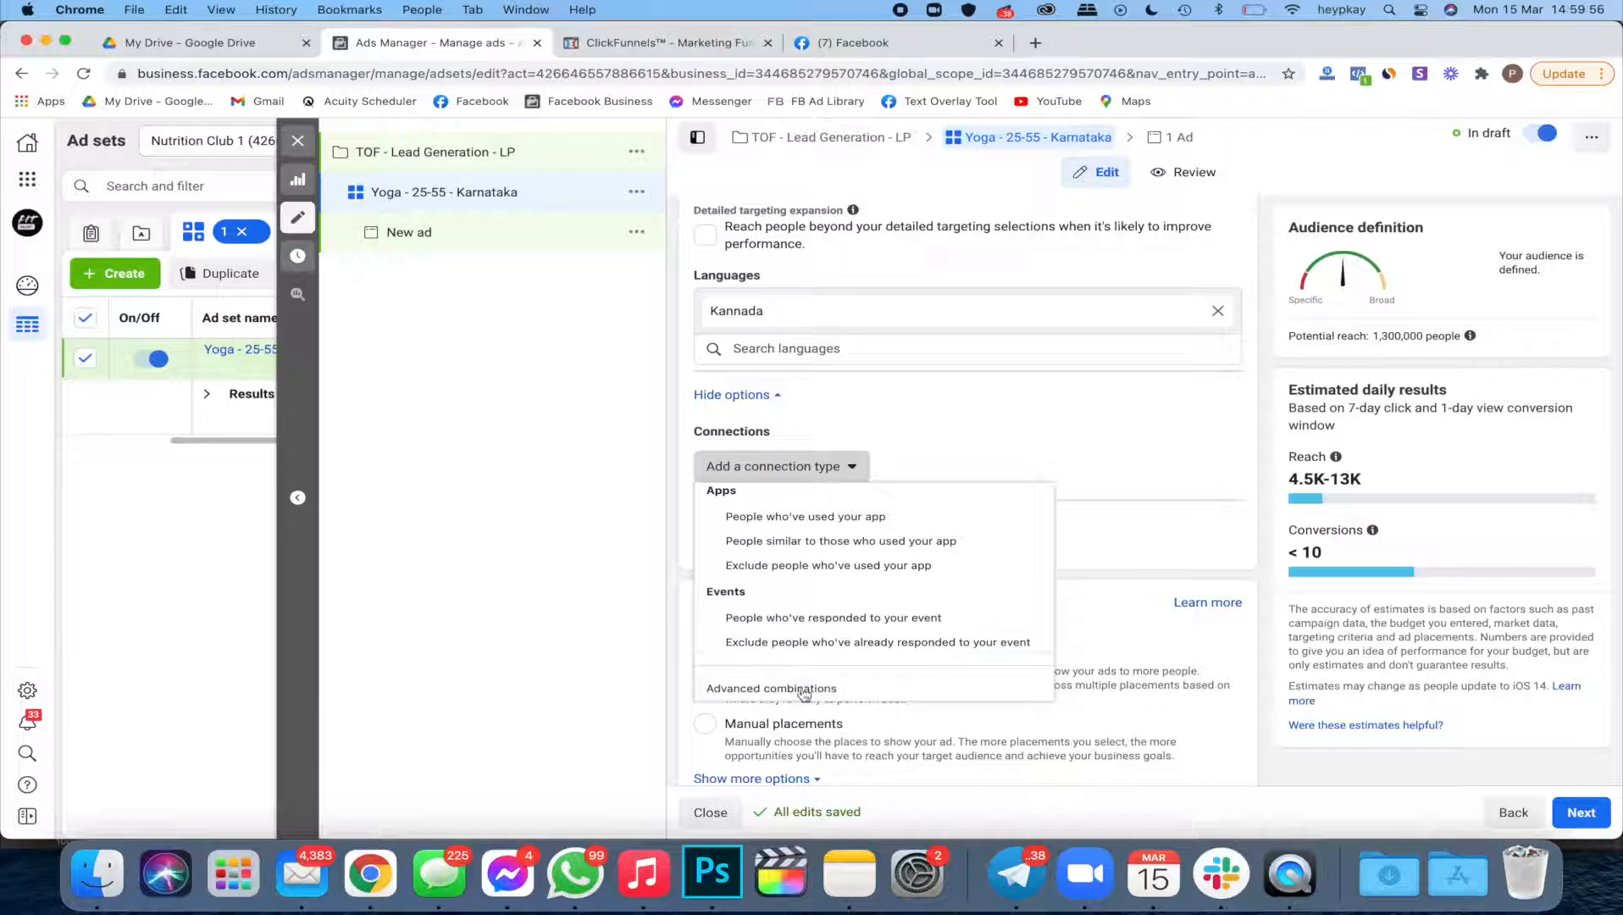
scroll(830, 593, up, 3)
click(826, 574)
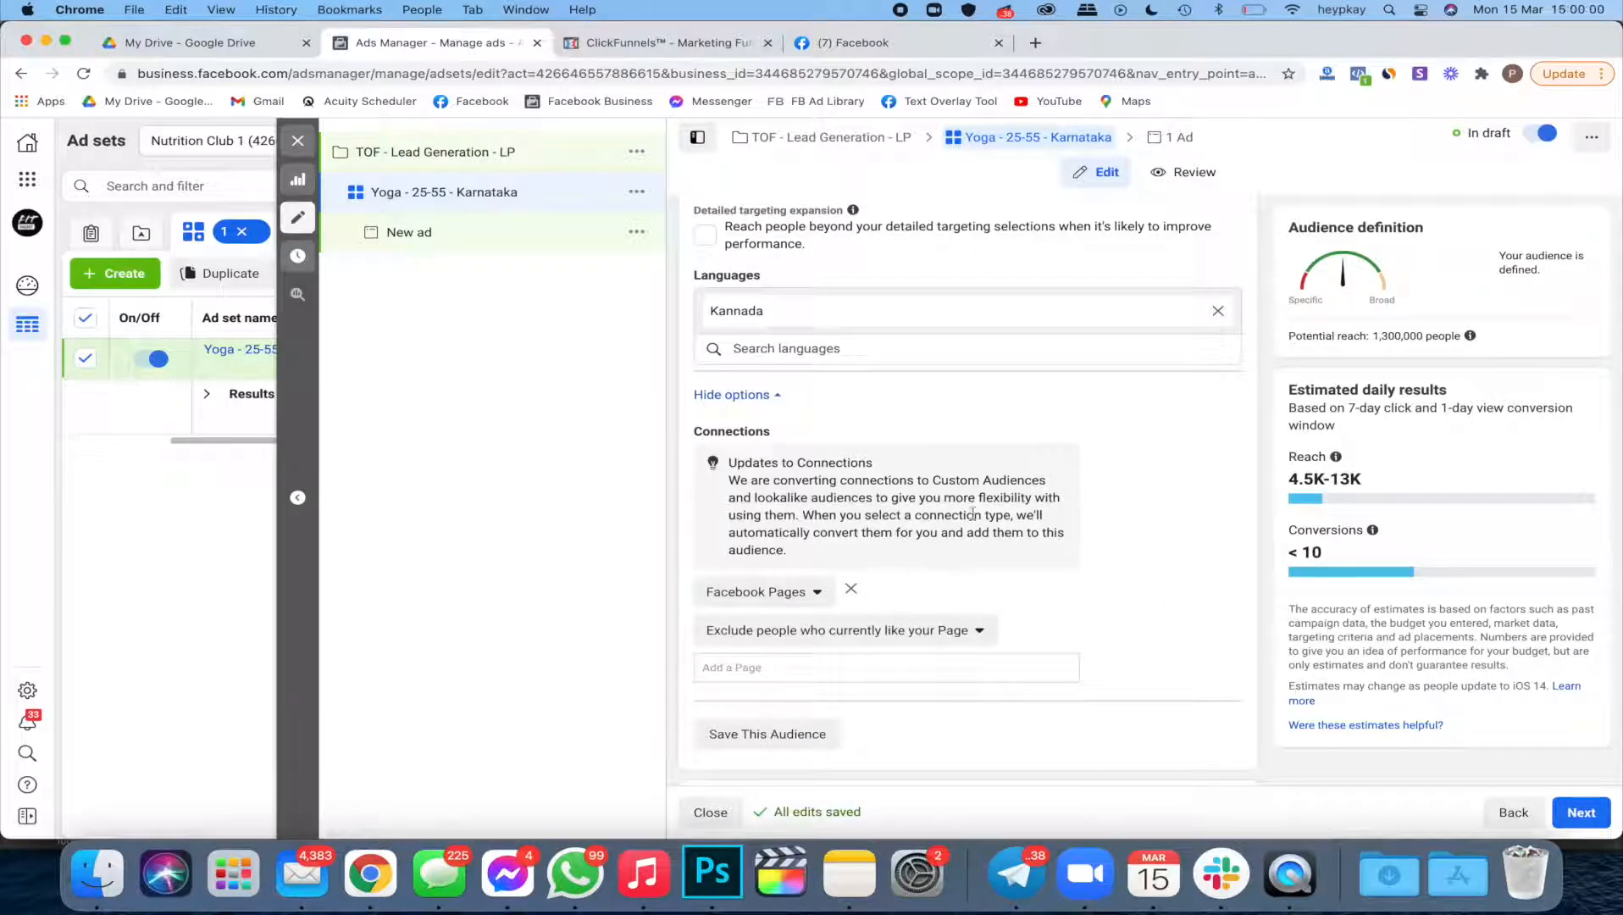
Step: Choose the FIT magnet Page for the connection that excludes existing Page likers
scroll(847, 576, down, 1)
click(830, 625)
scroll(830, 593, down, 2)
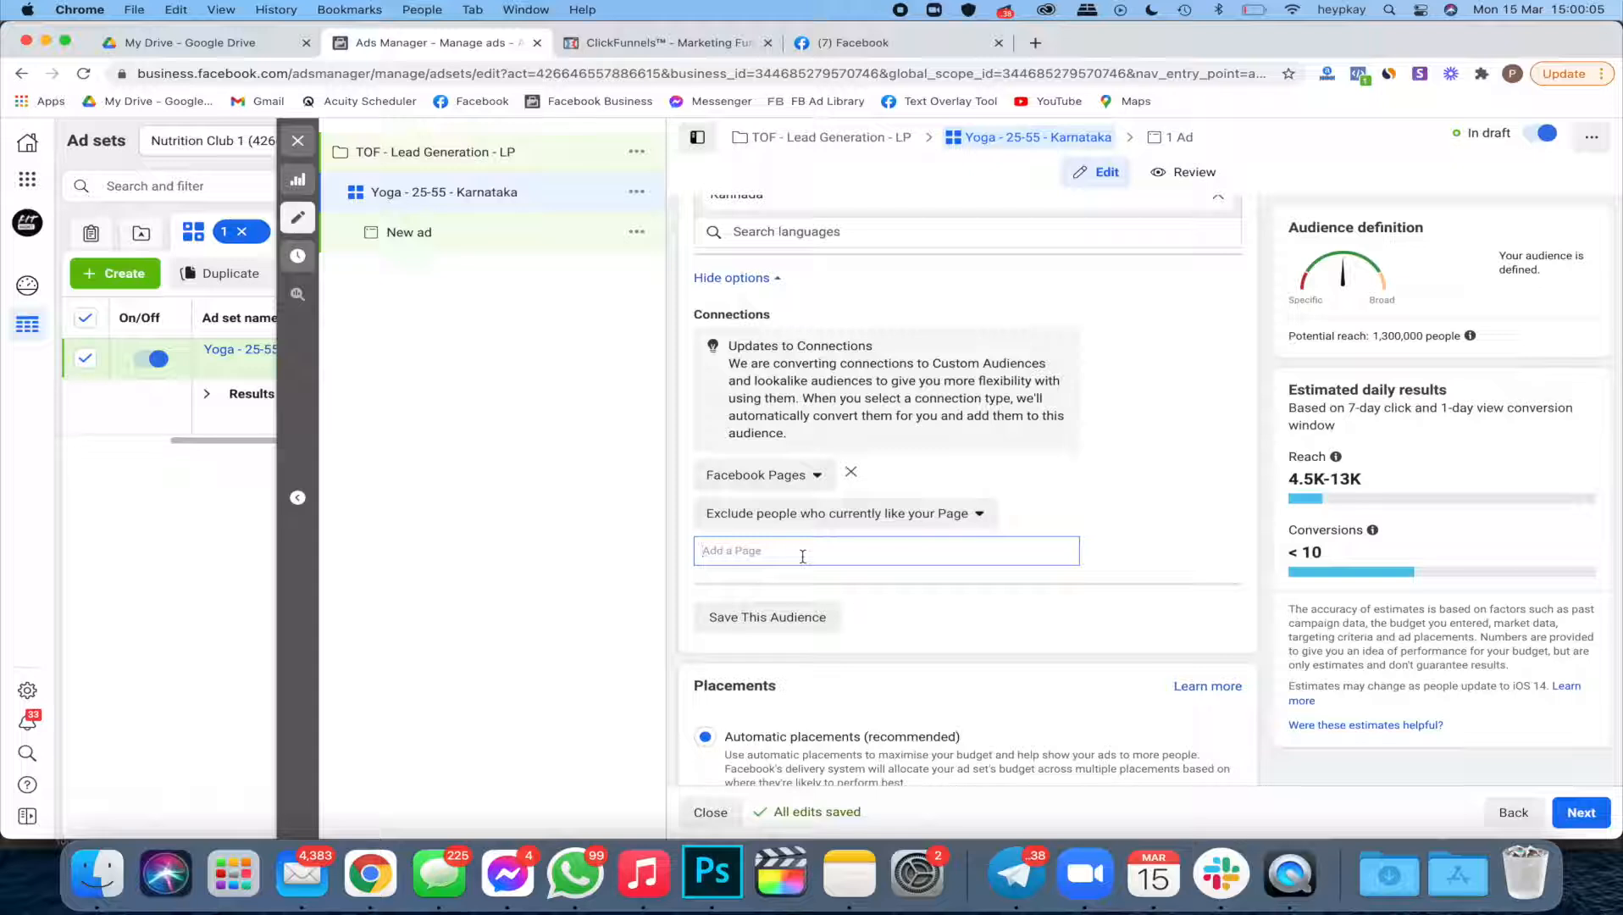
scroll(802, 557, down, 3)
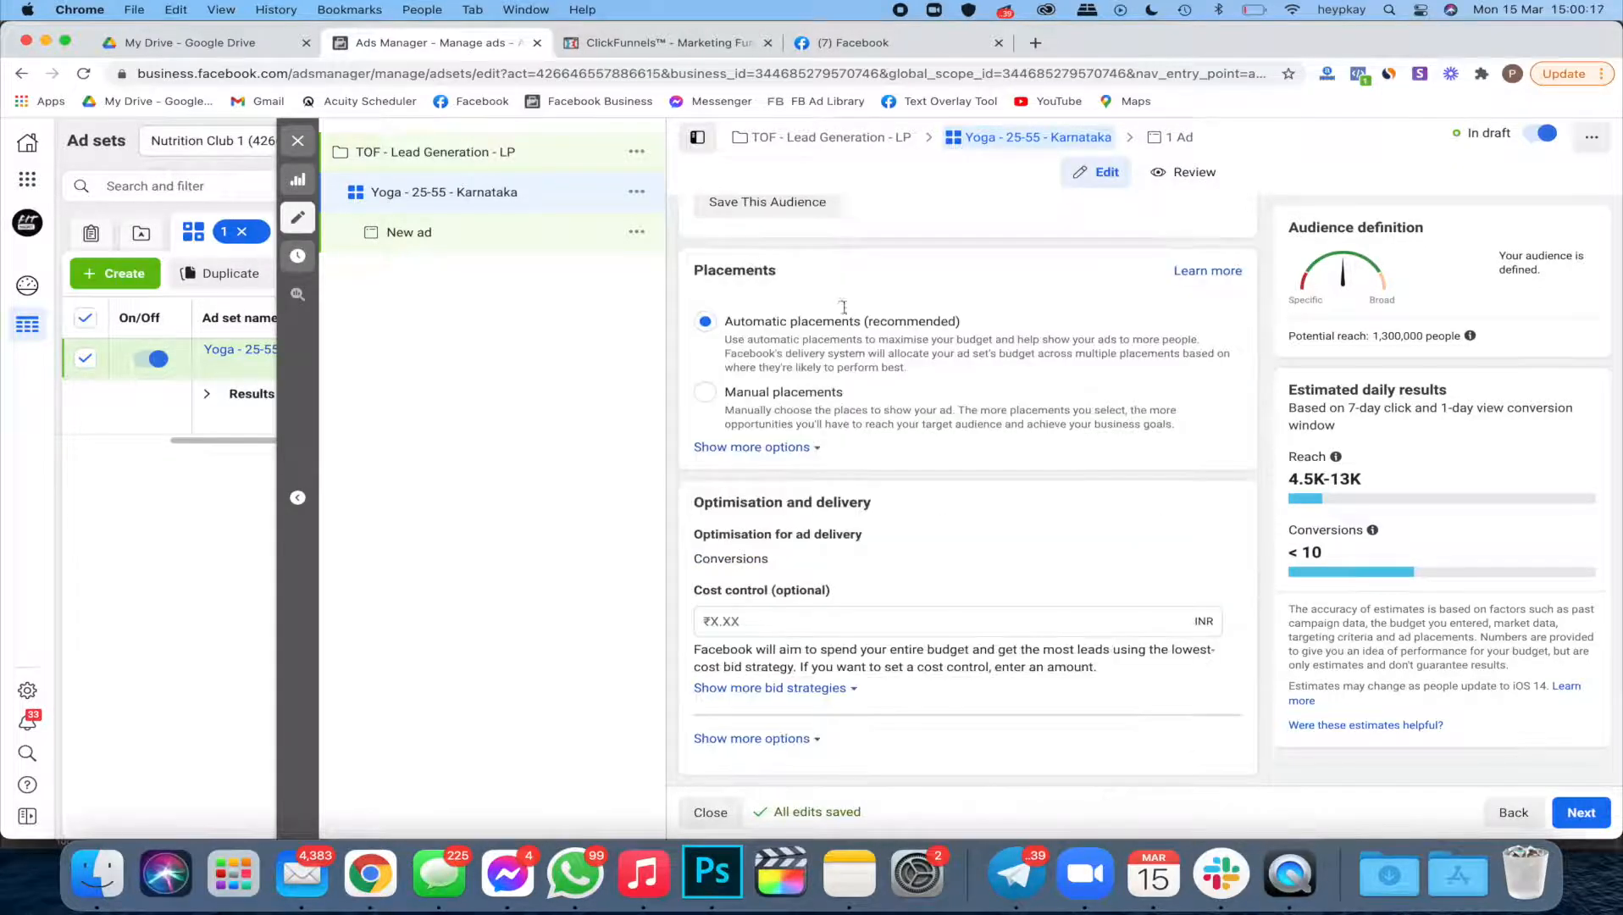
scroll(862, 439, down, 1)
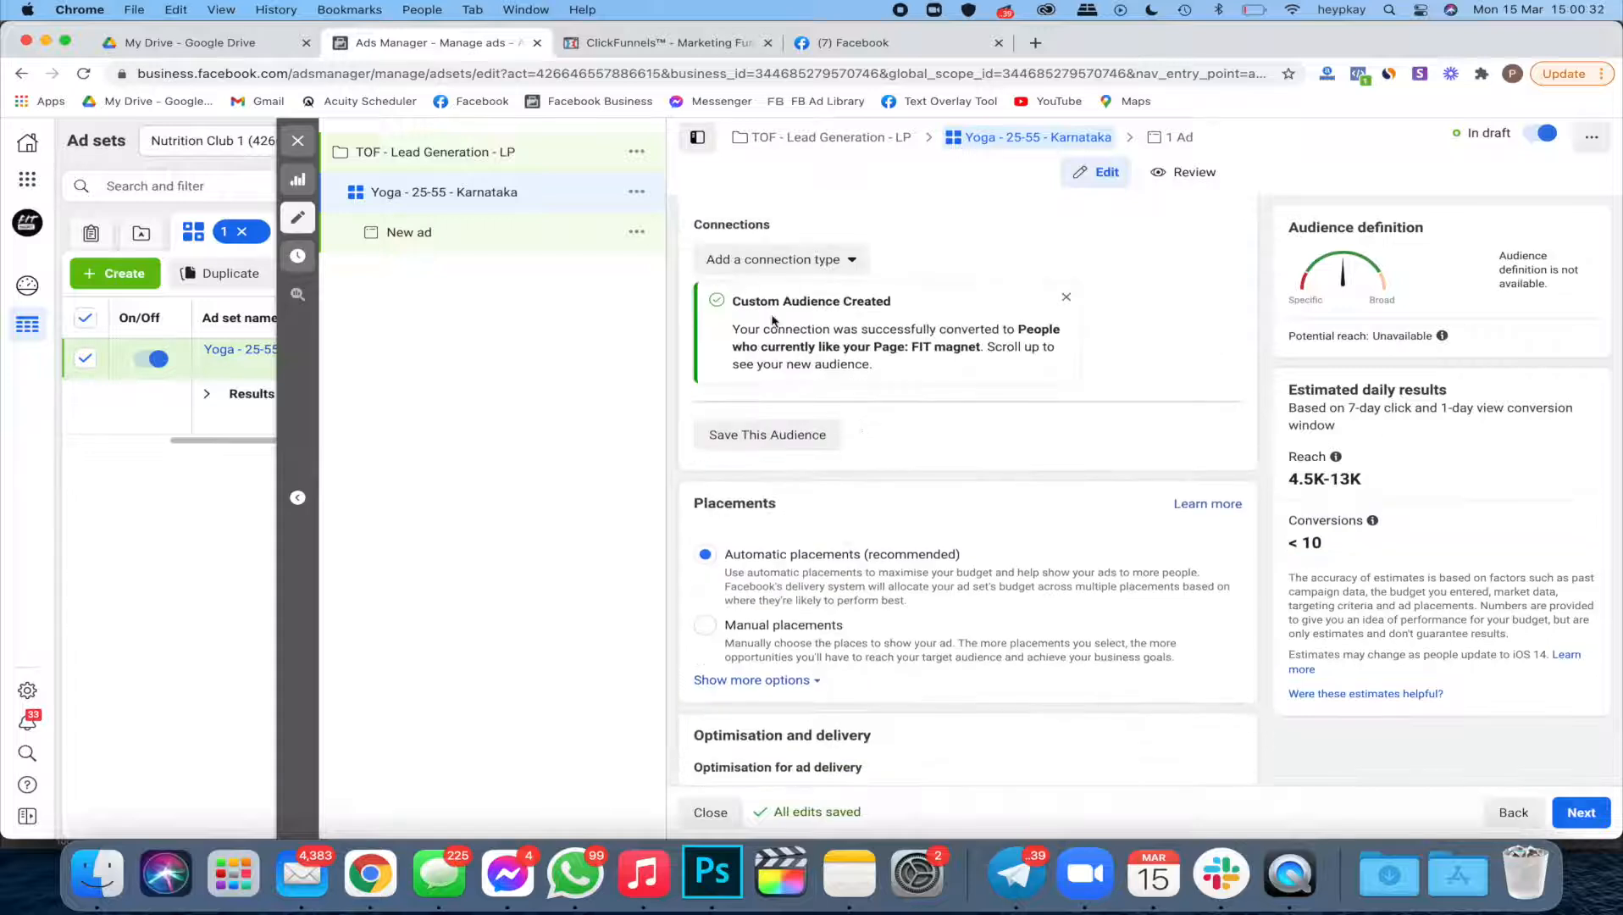
Step: Review the Custom Audience created for the excluded Page likers, along with the excluded audience and location settings
drag(729, 329, 936, 366)
click(937, 362)
scroll(936, 360, up, 5)
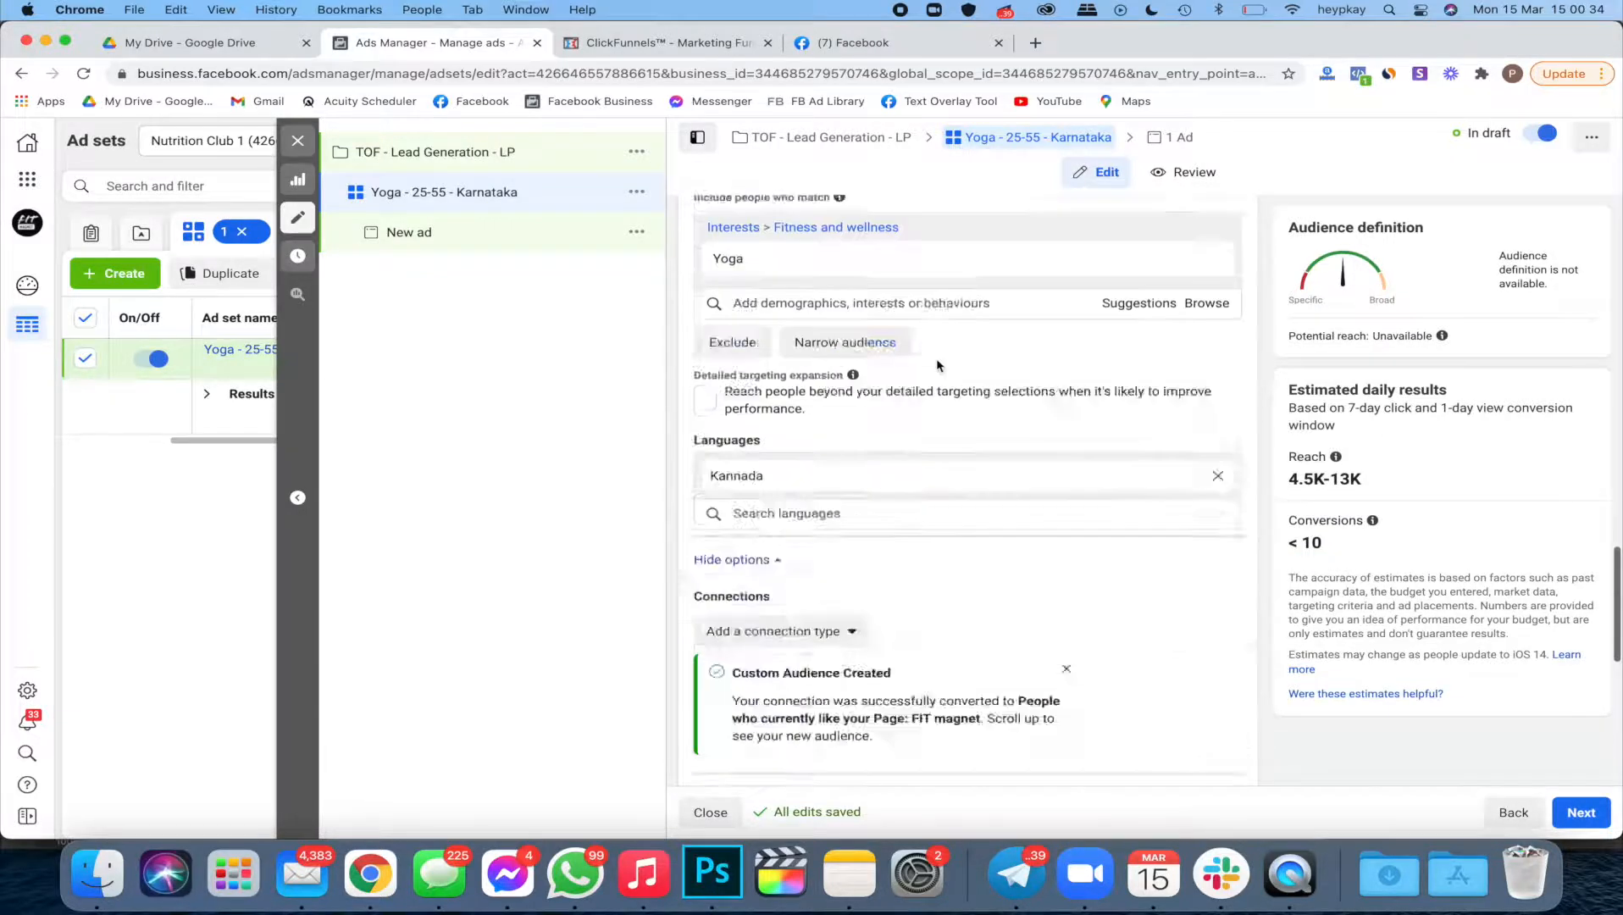
scroll(794, 546, up, 8)
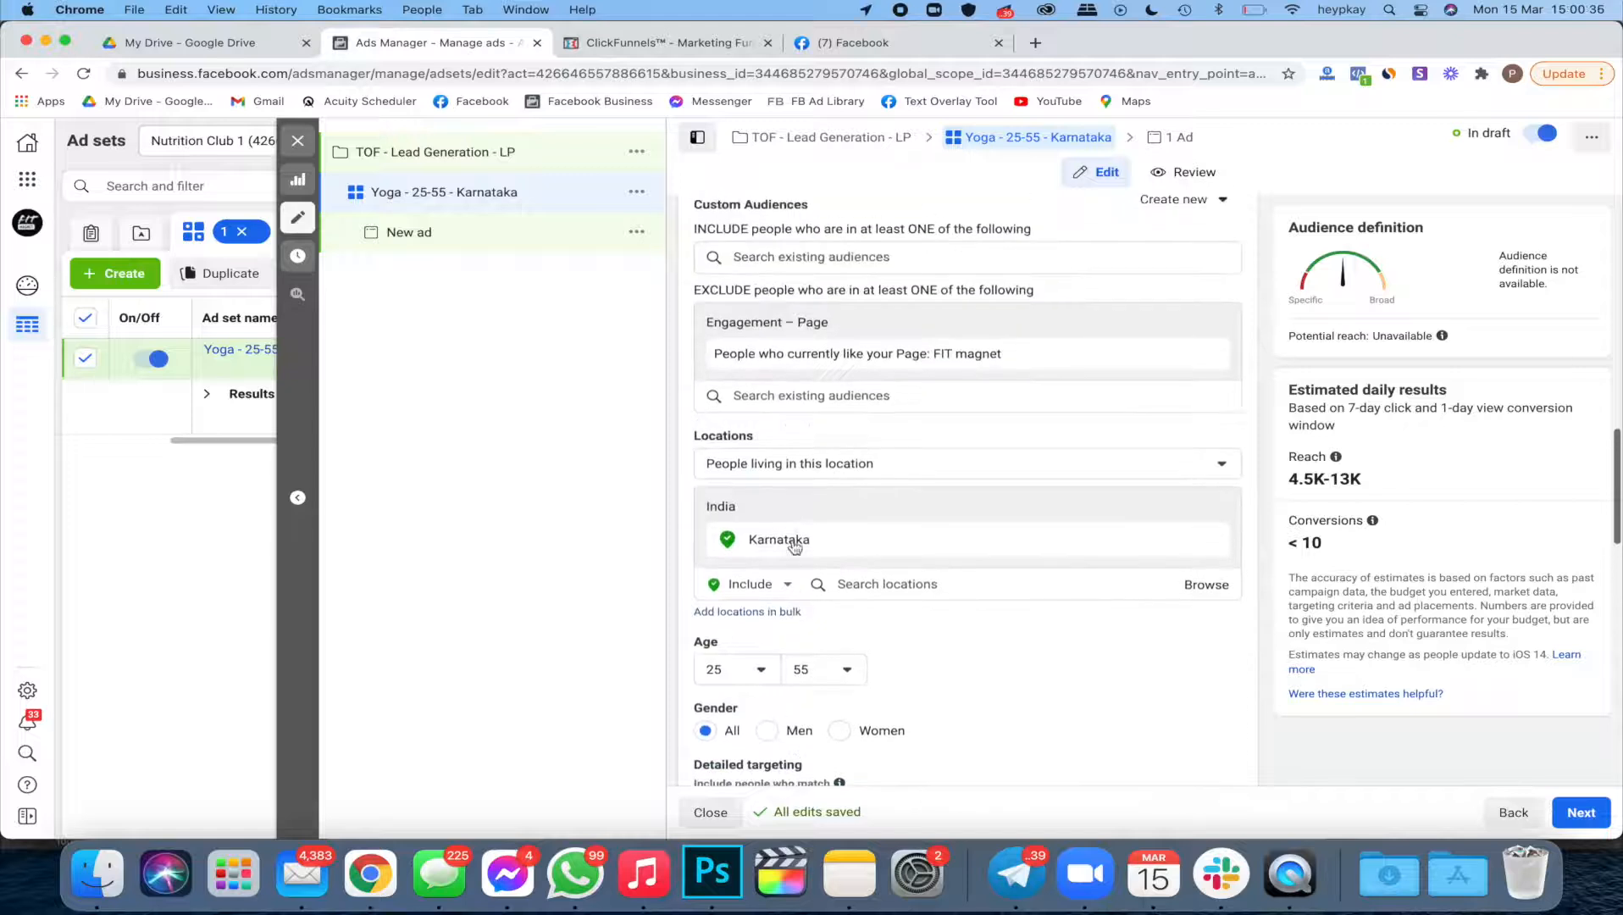
drag(724, 433, 908, 434)
click(881, 437)
drag(690, 436, 969, 437)
click(968, 437)
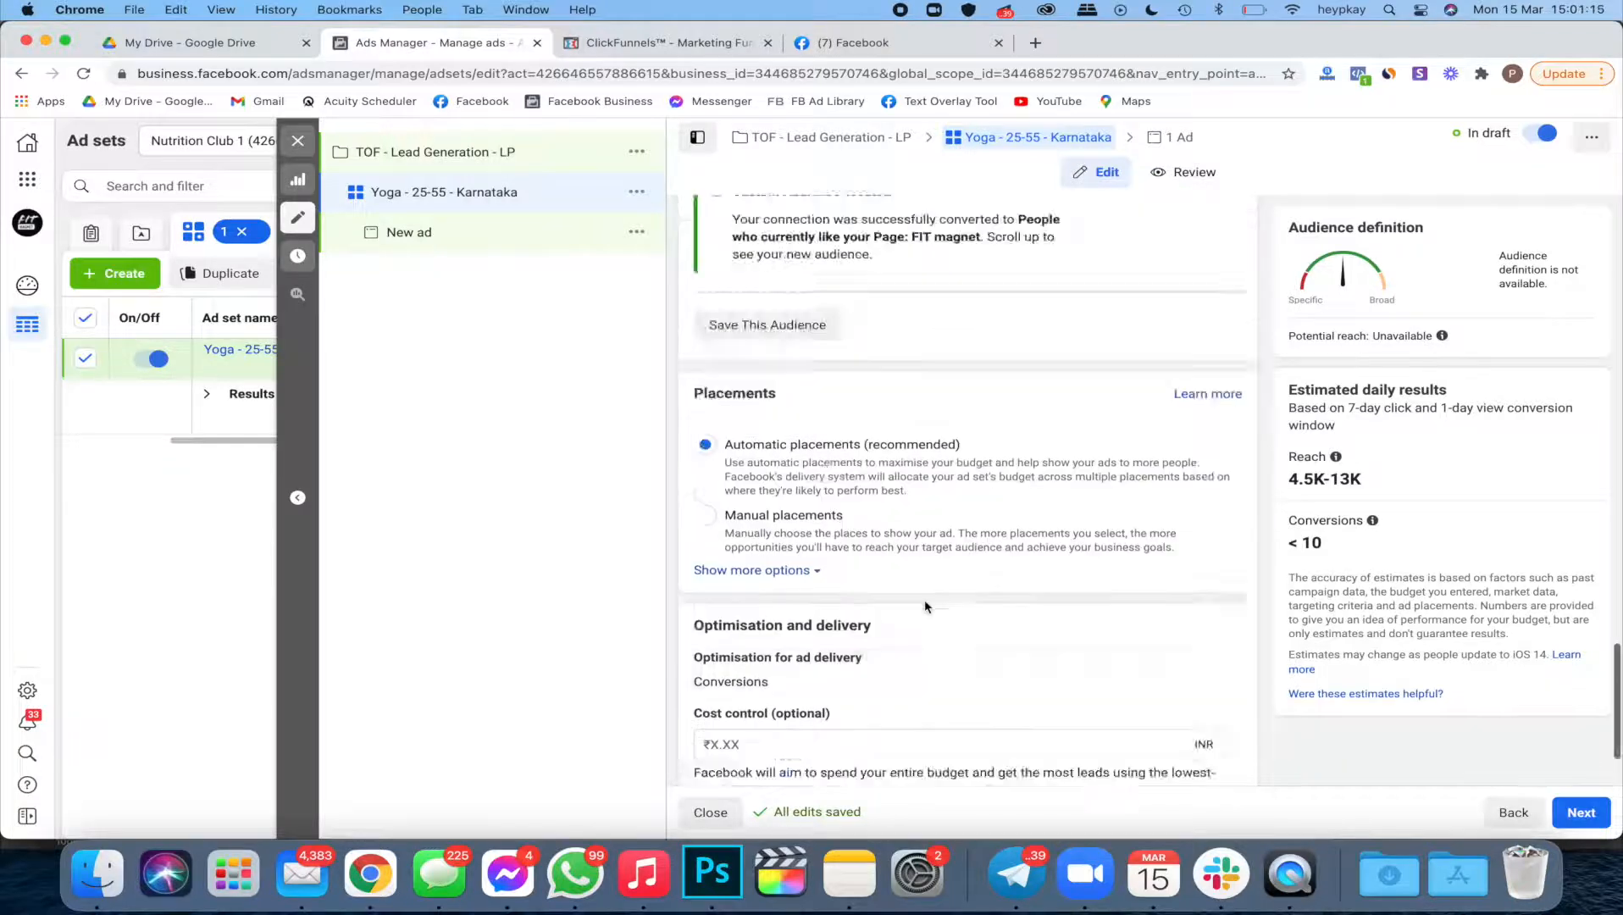
Step: Switch the ad set to manual placements and review the available devices, platforms and placement groups
scroll(924, 599, down, 2)
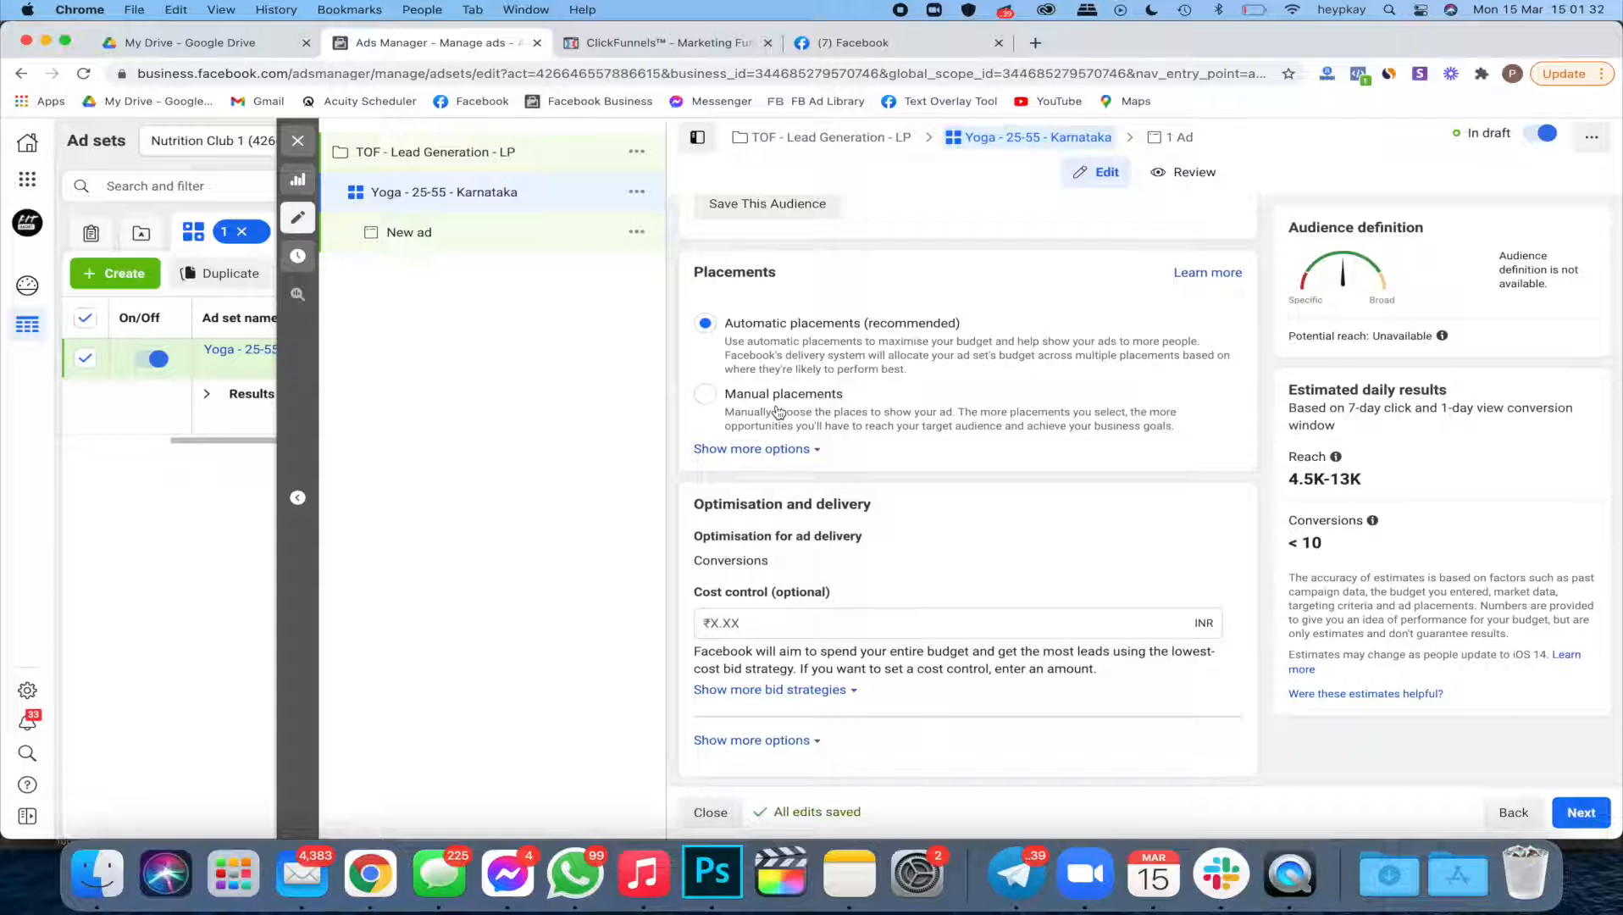
click(711, 397)
scroll(853, 444, down, 5)
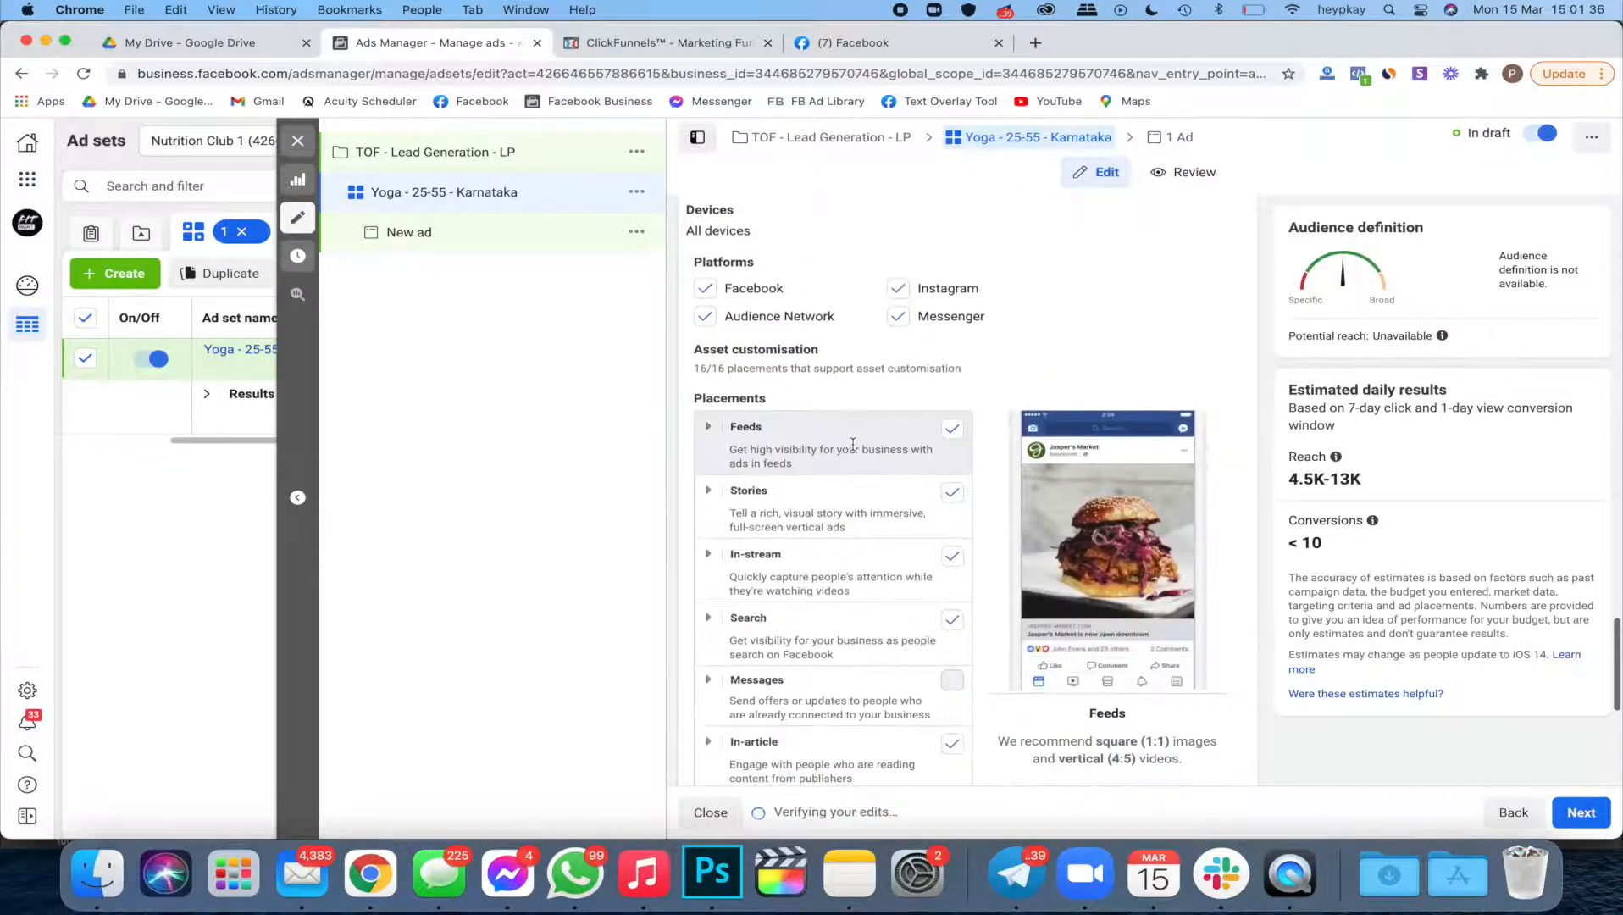
scroll(853, 444, up, 1)
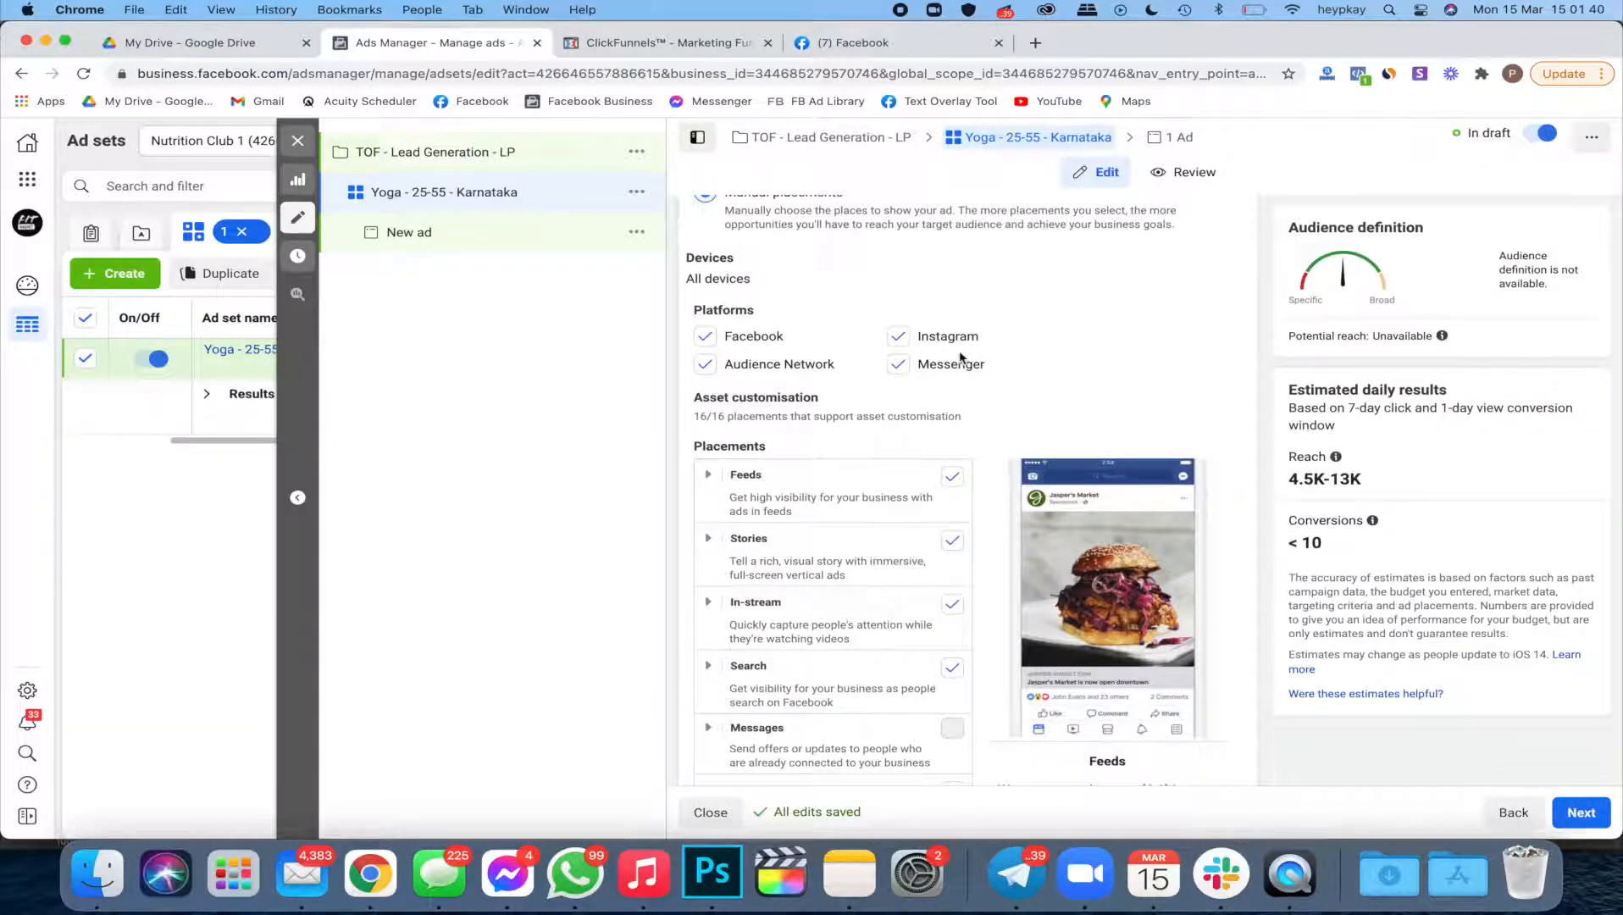
scroll(987, 390, down, 2)
scroll(987, 390, down, 1)
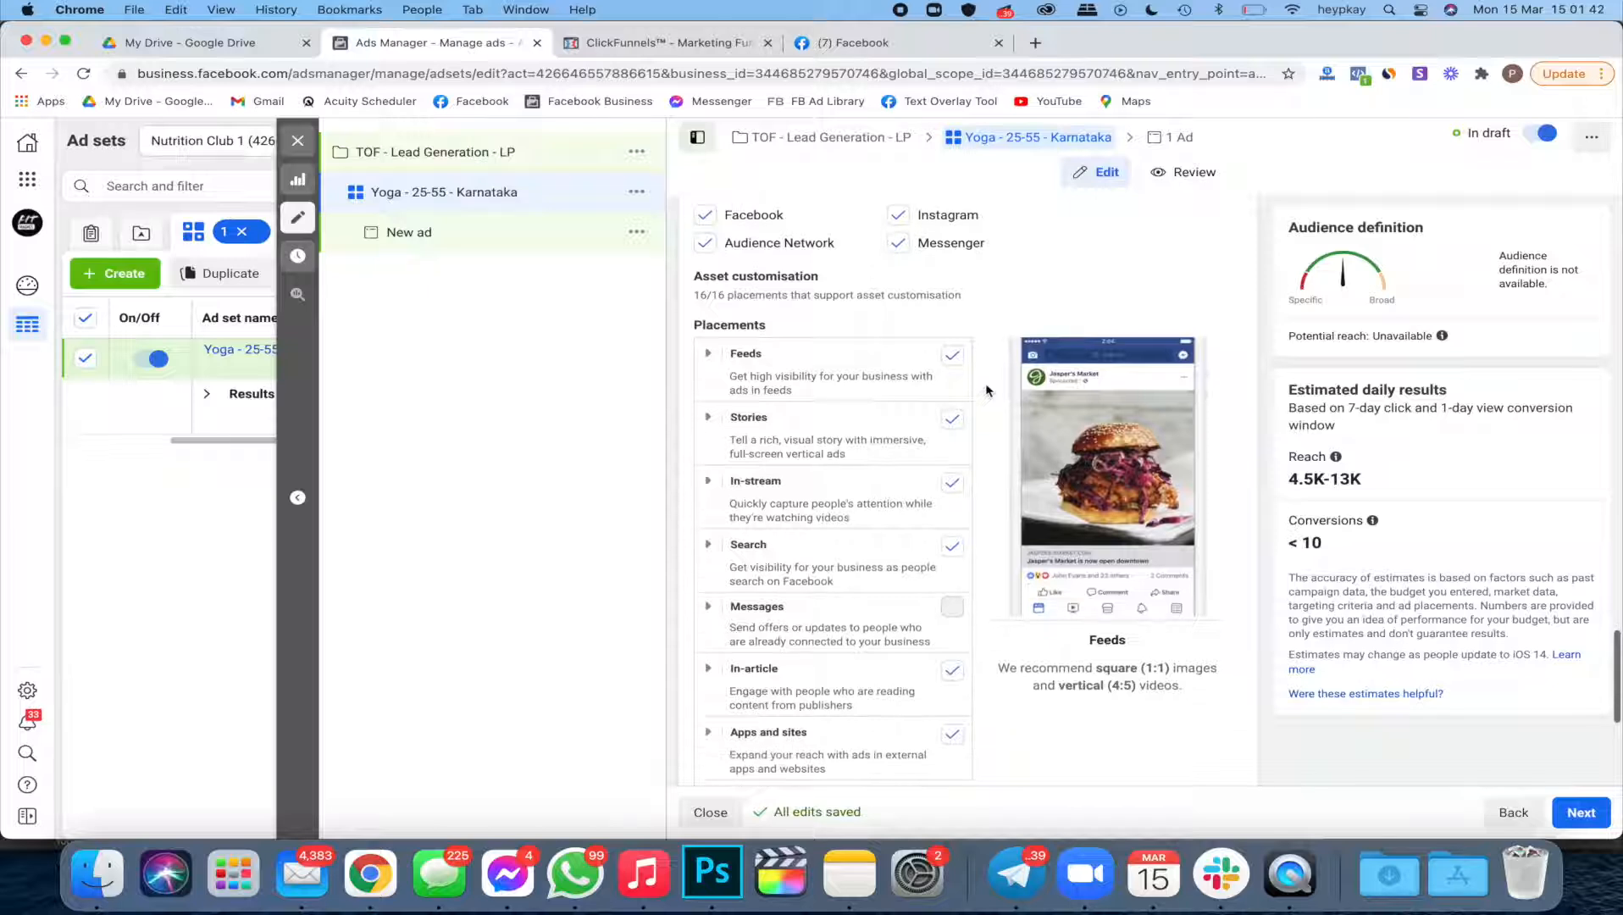
Step: Expand the Feeds, Stories, In-stream, Search, In-article, and Apps and sites placement groups to examine their individual placements
click(707, 355)
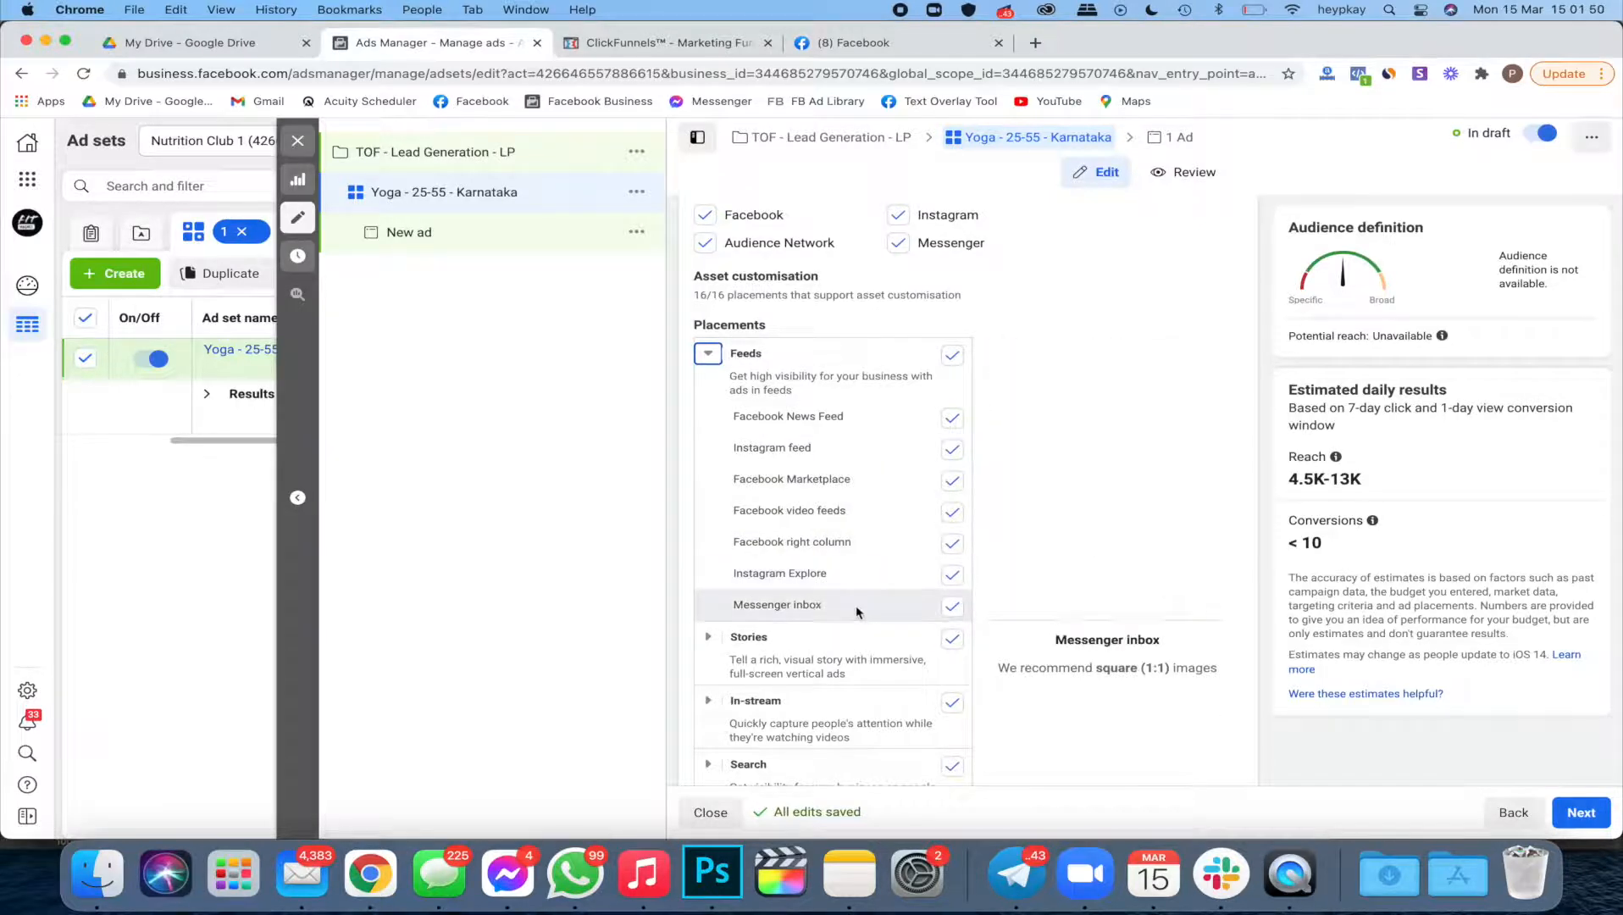
scroll(804, 508, down, 5)
click(757, 424)
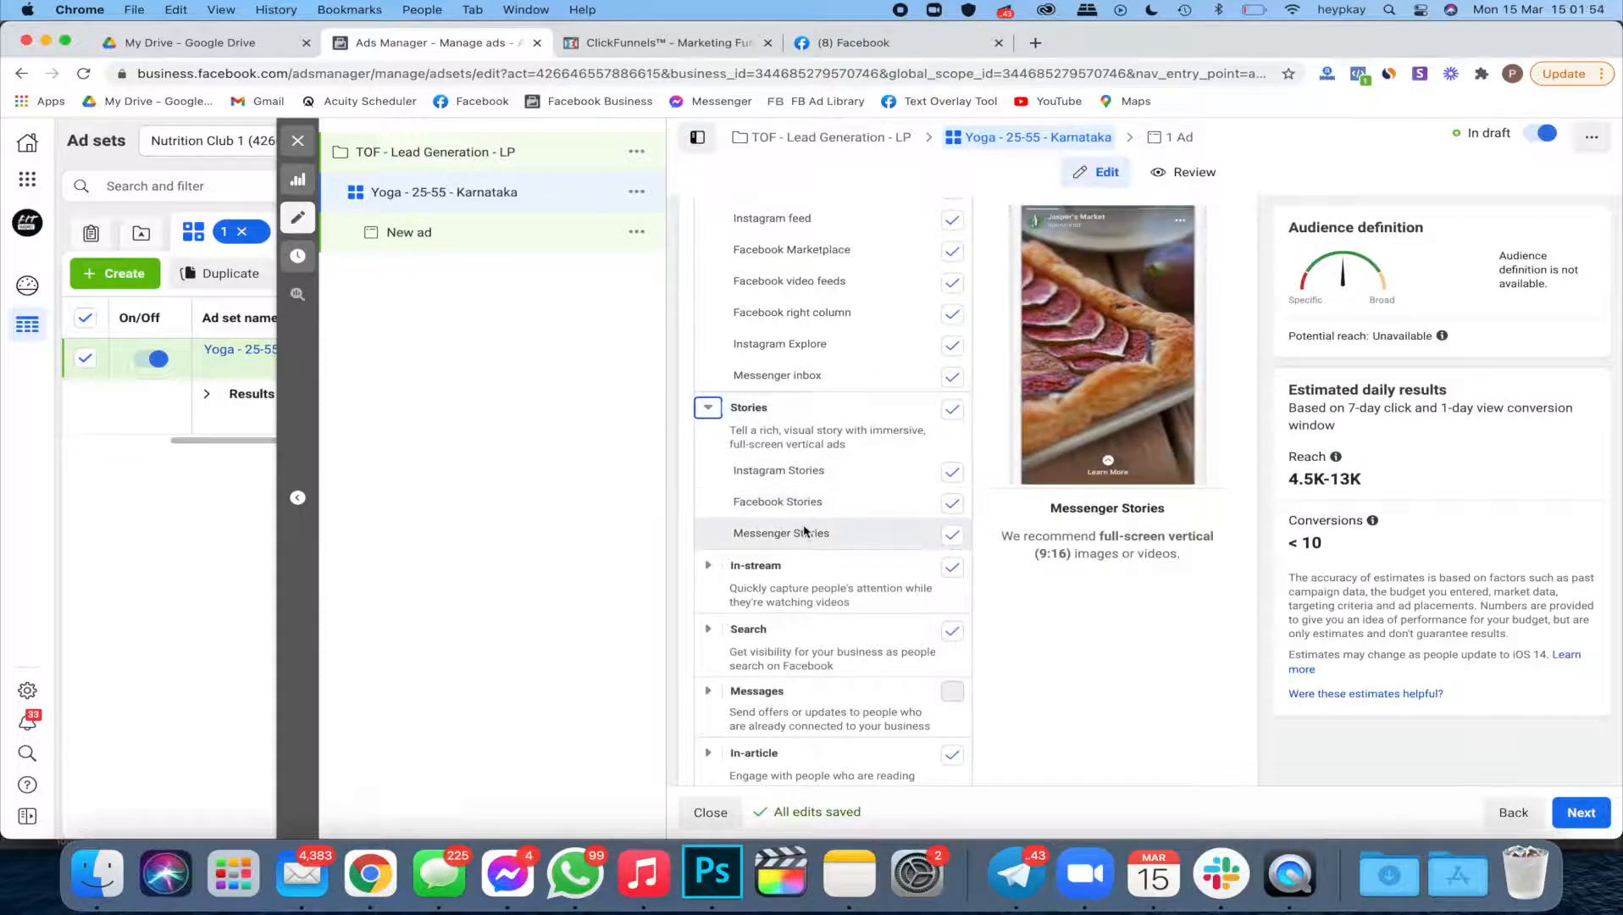
scroll(804, 532, down, 5)
click(707, 348)
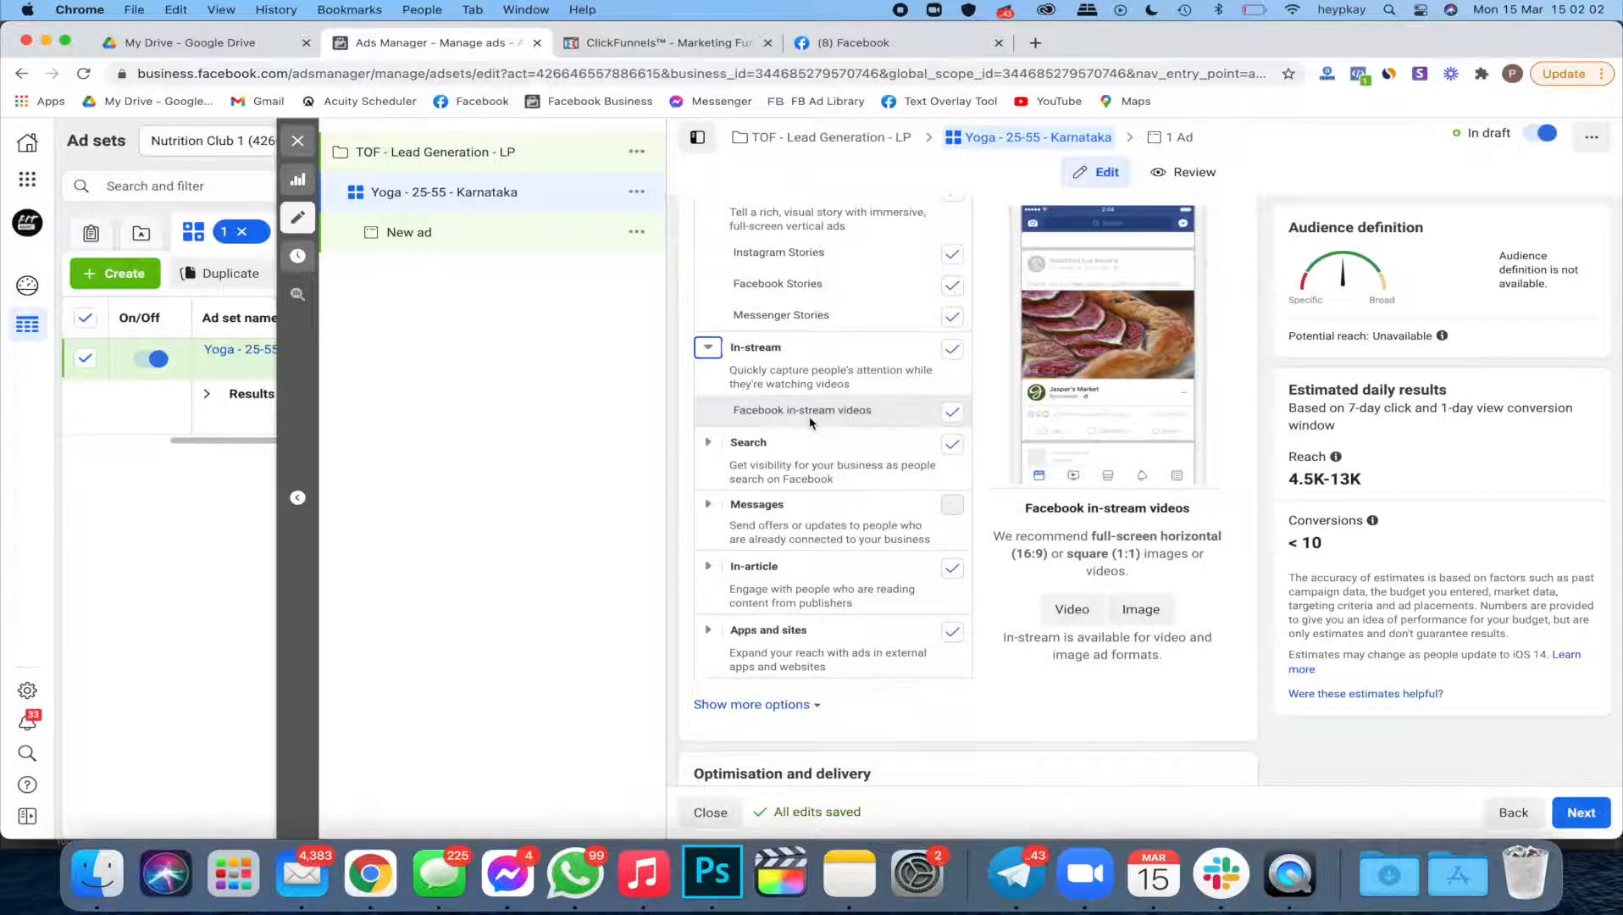
click(707, 442)
scroll(710, 454, down, 2)
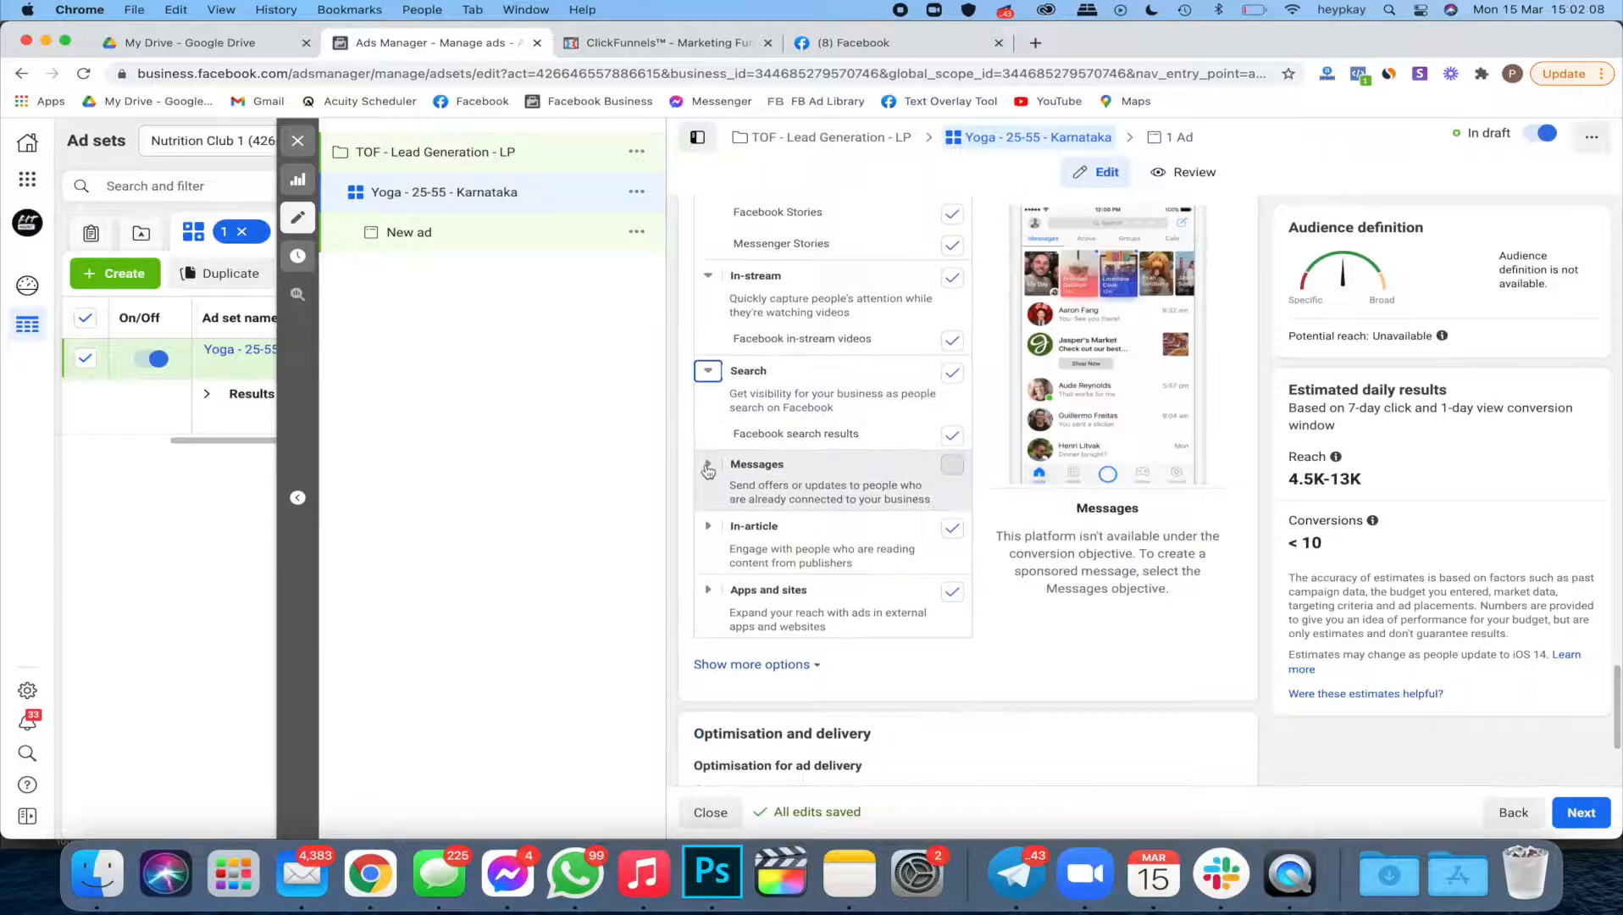
click(707, 526)
scroll(710, 534, down, 2)
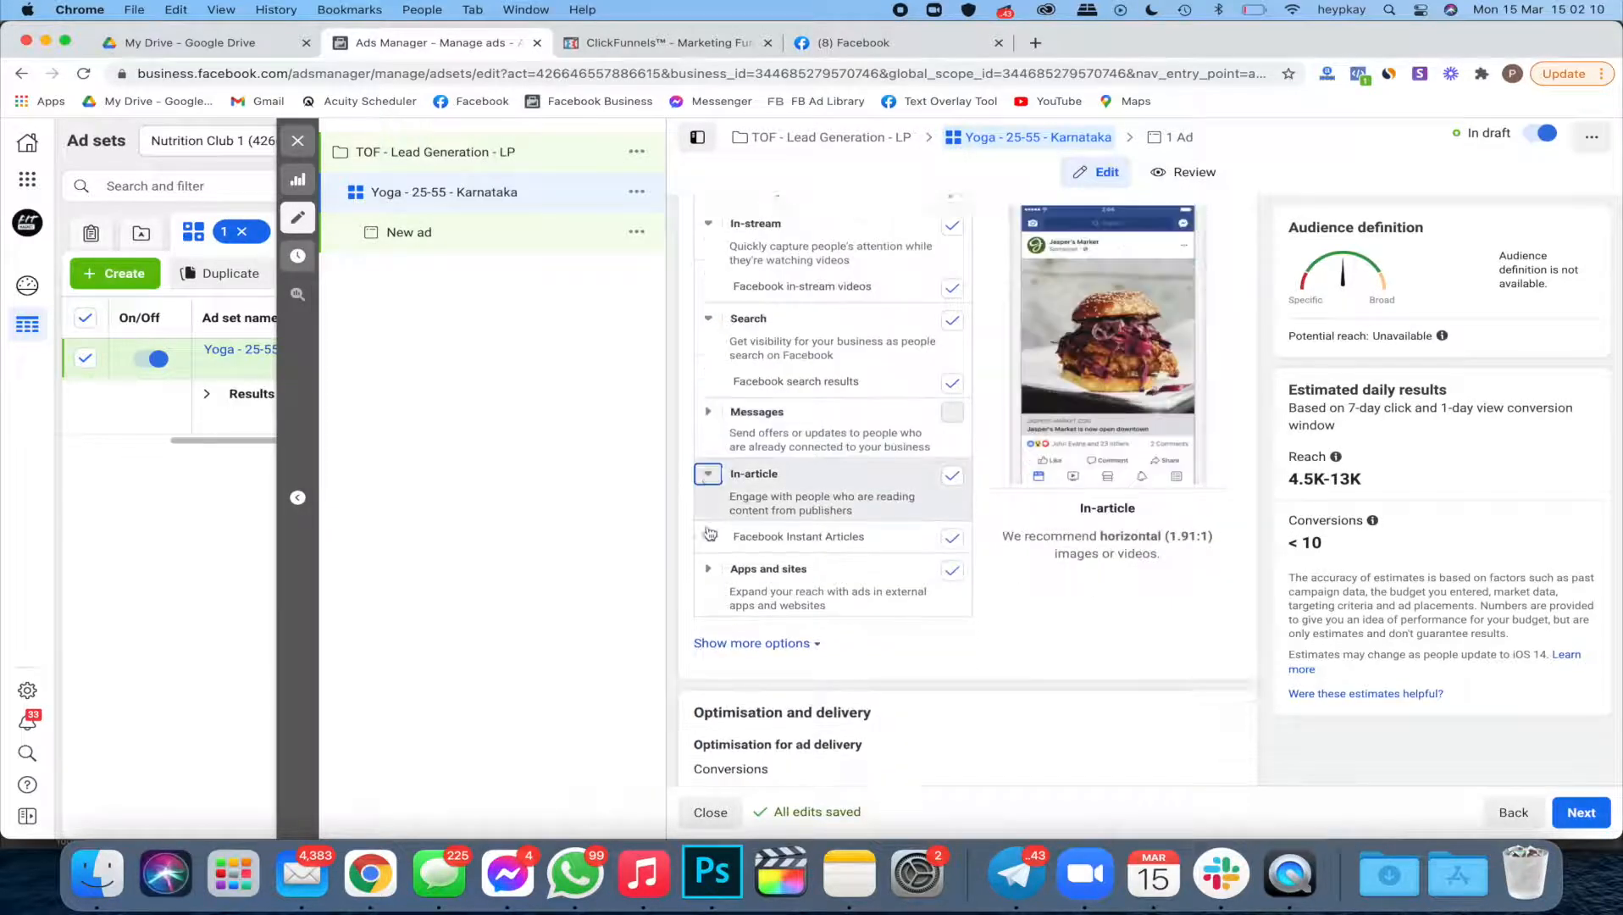
scroll(710, 532, down, 2)
click(708, 493)
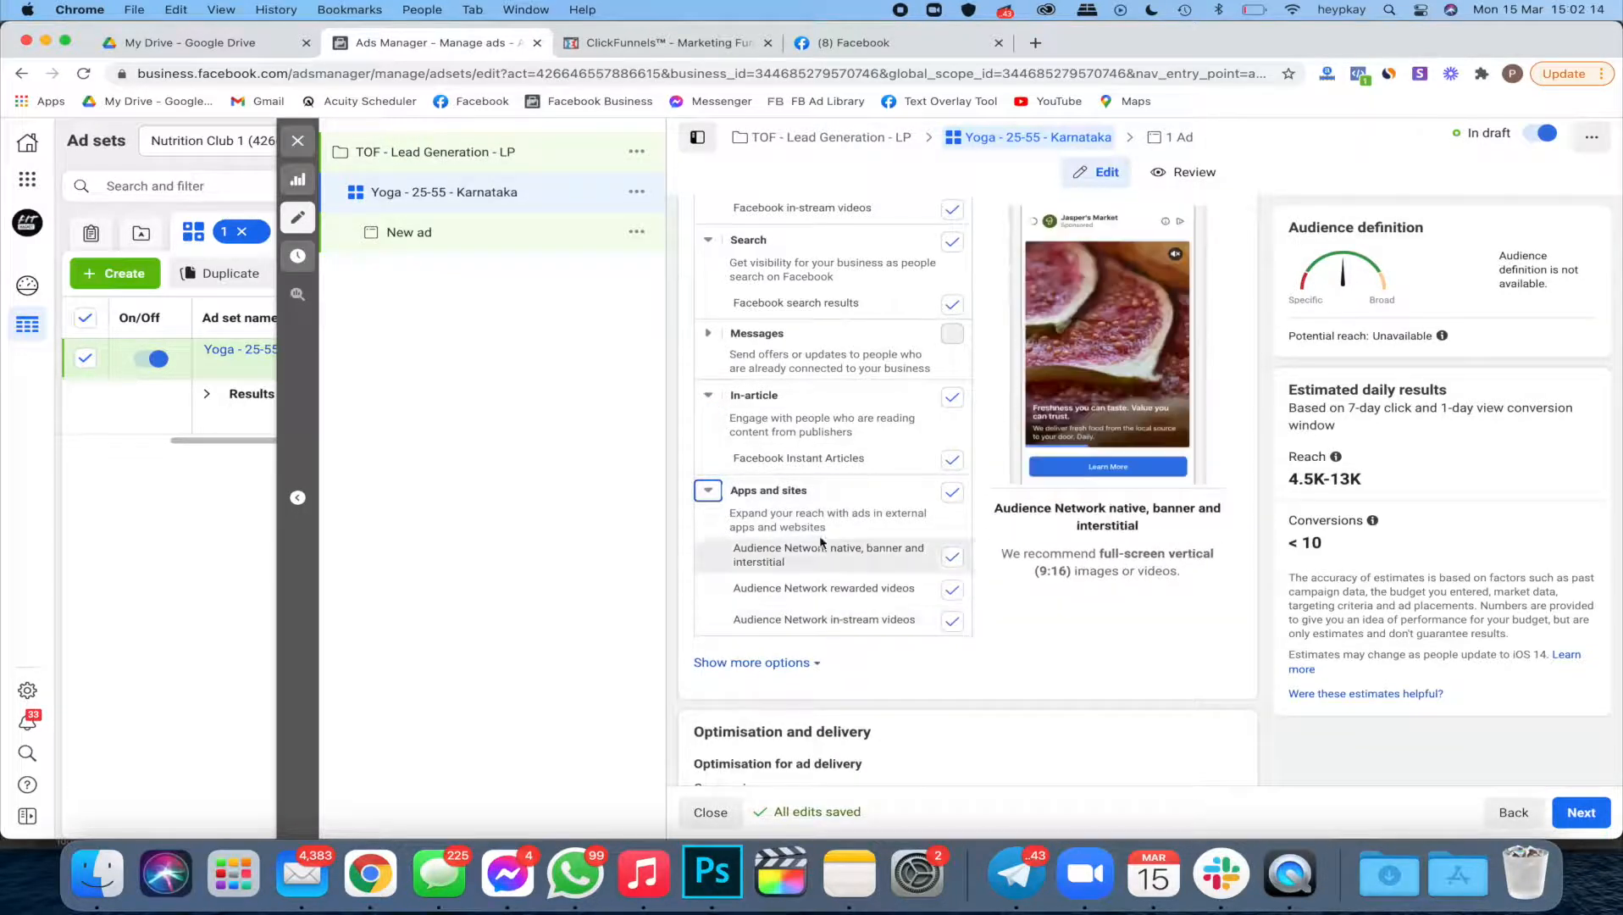
Step: Return to automatic placements, compare them once more with manual placements, and leave Automatic placements (recommended) selected
scroll(820, 542, up, 10)
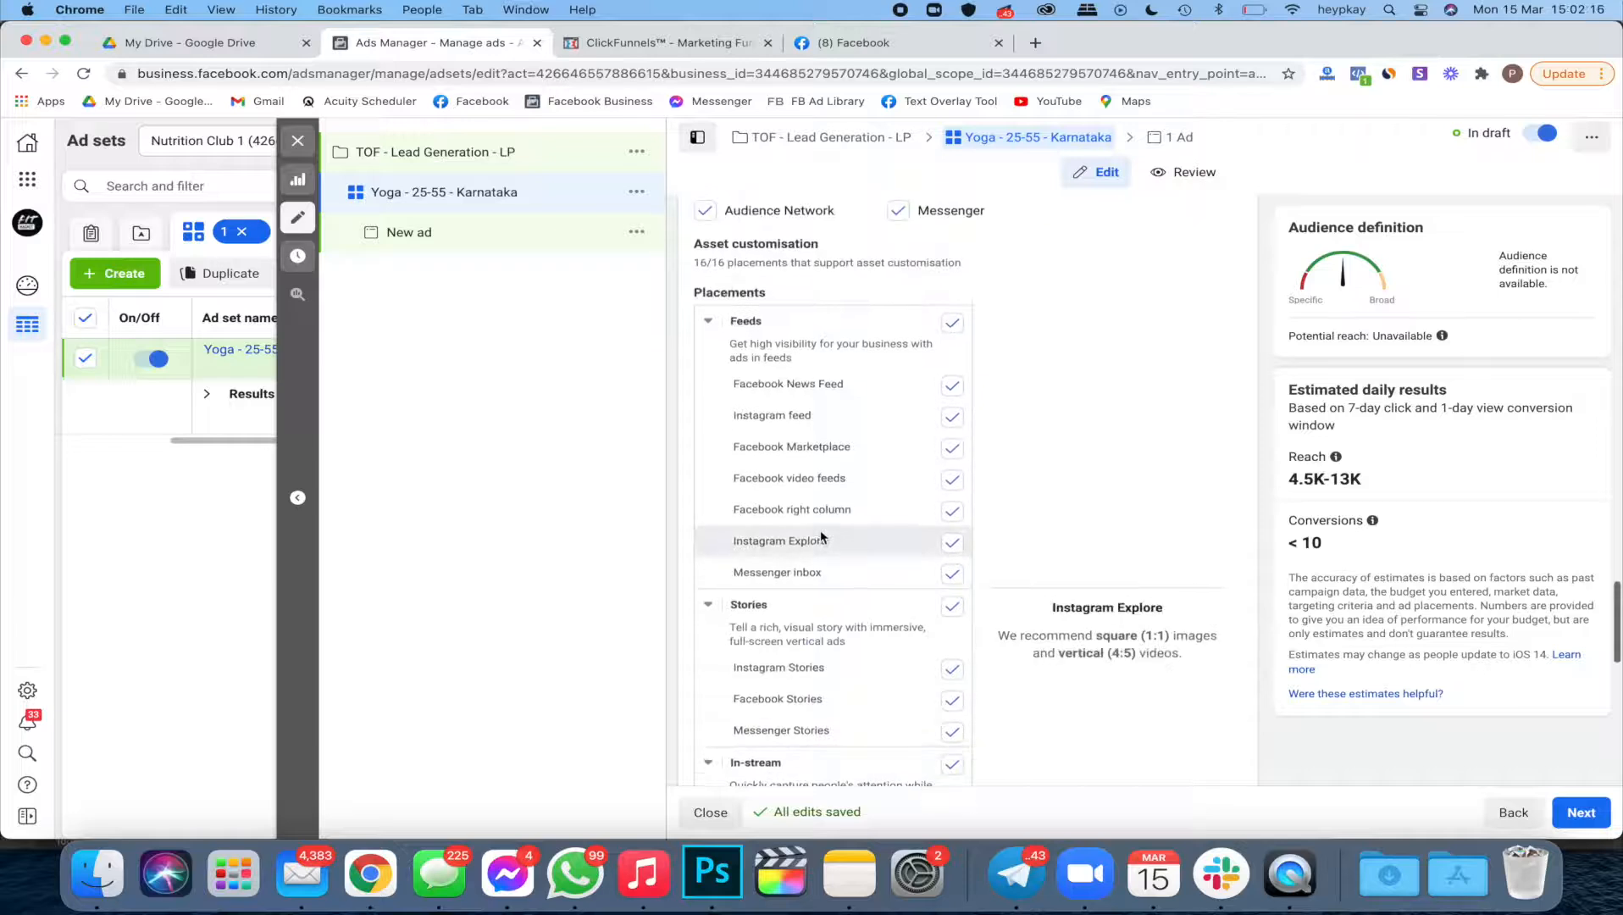
scroll(820, 536, up, 5)
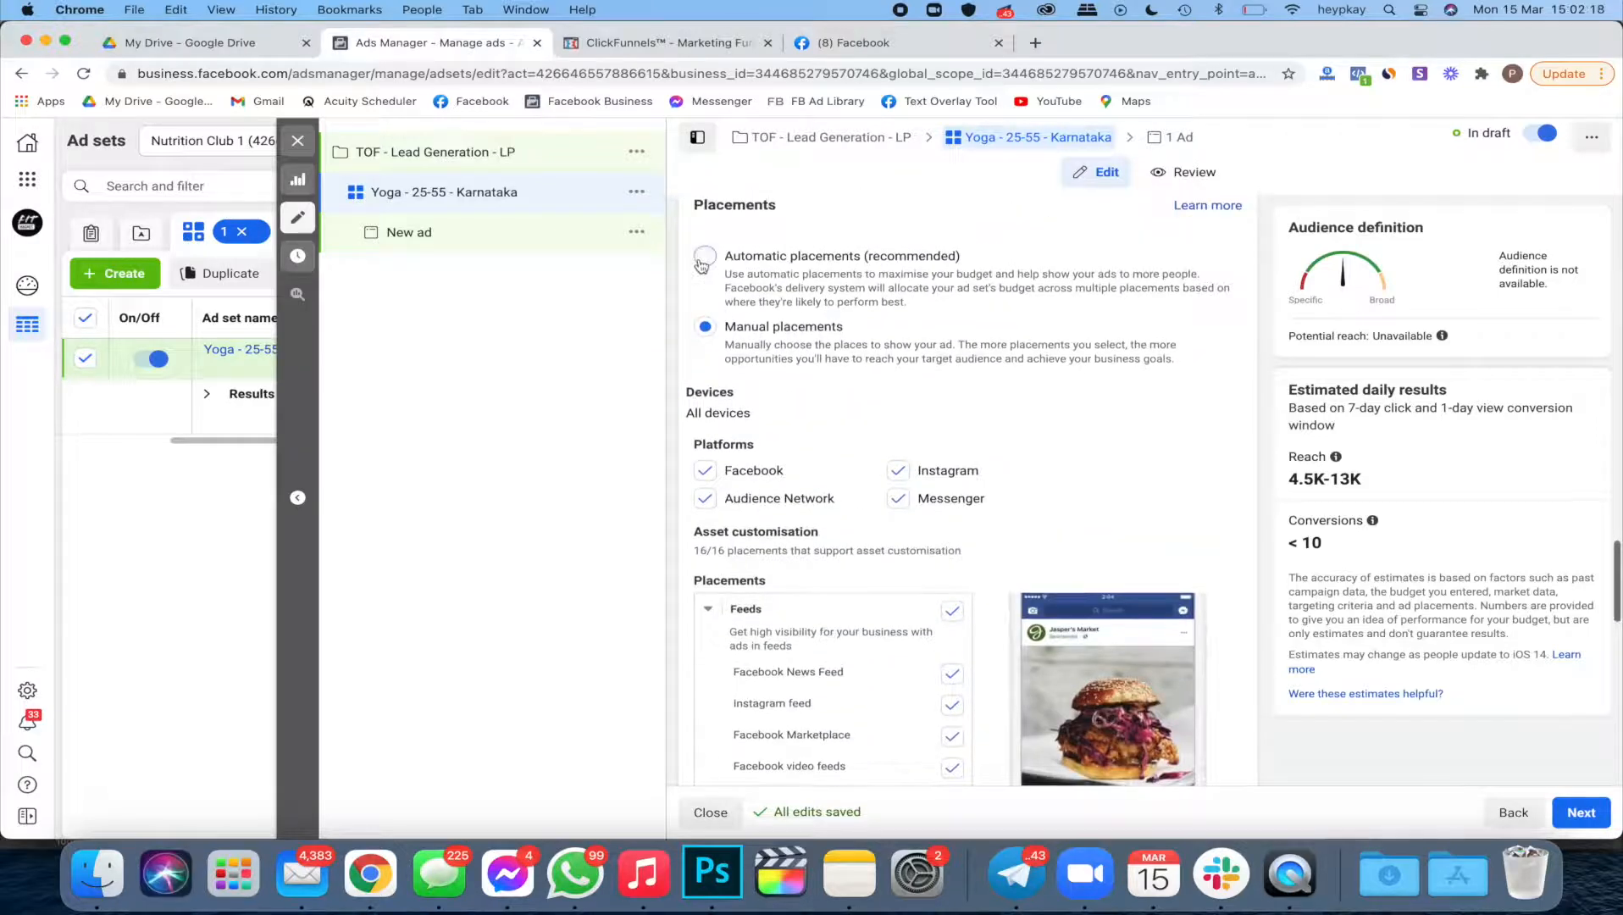
click(703, 261)
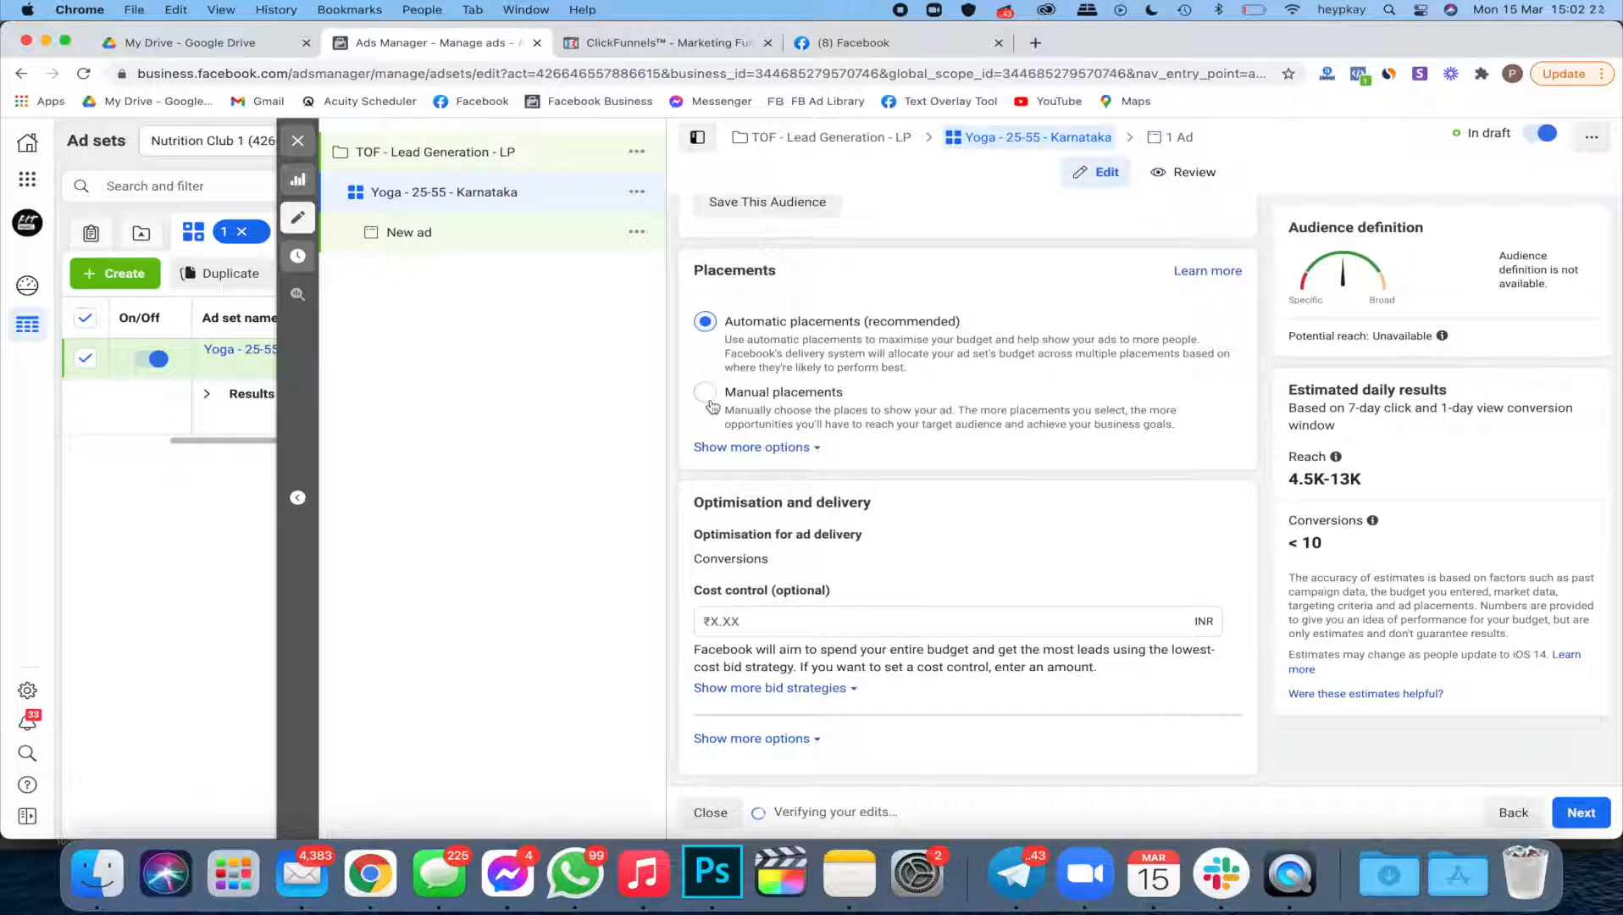
click(819, 413)
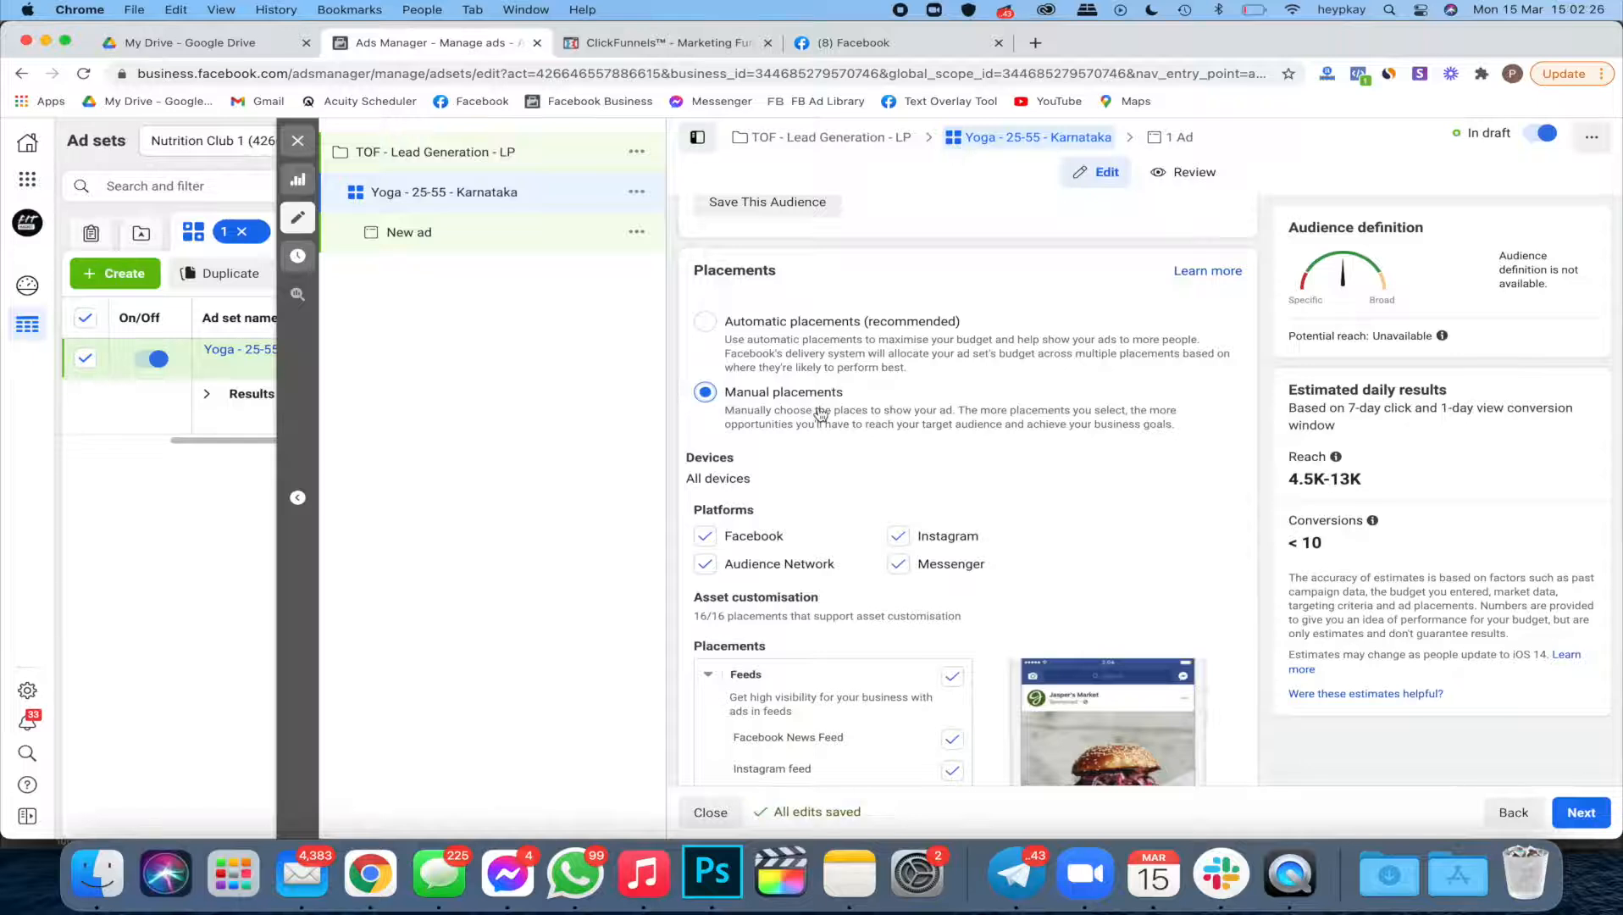
scroll(818, 413, down, 3)
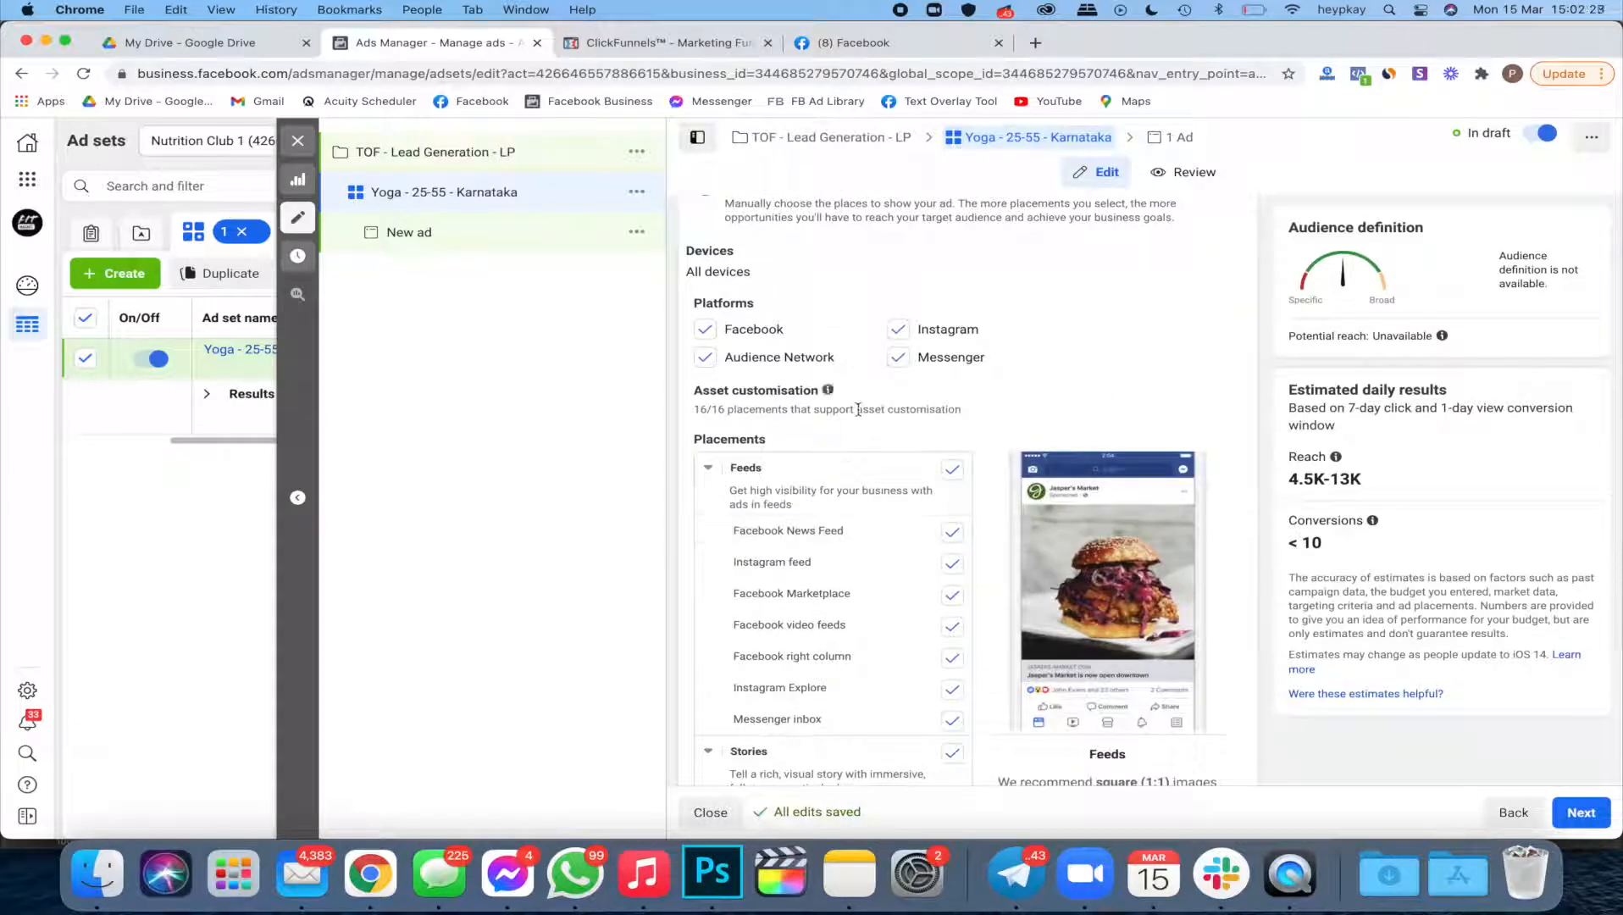
scroll(737, 263, up, 2)
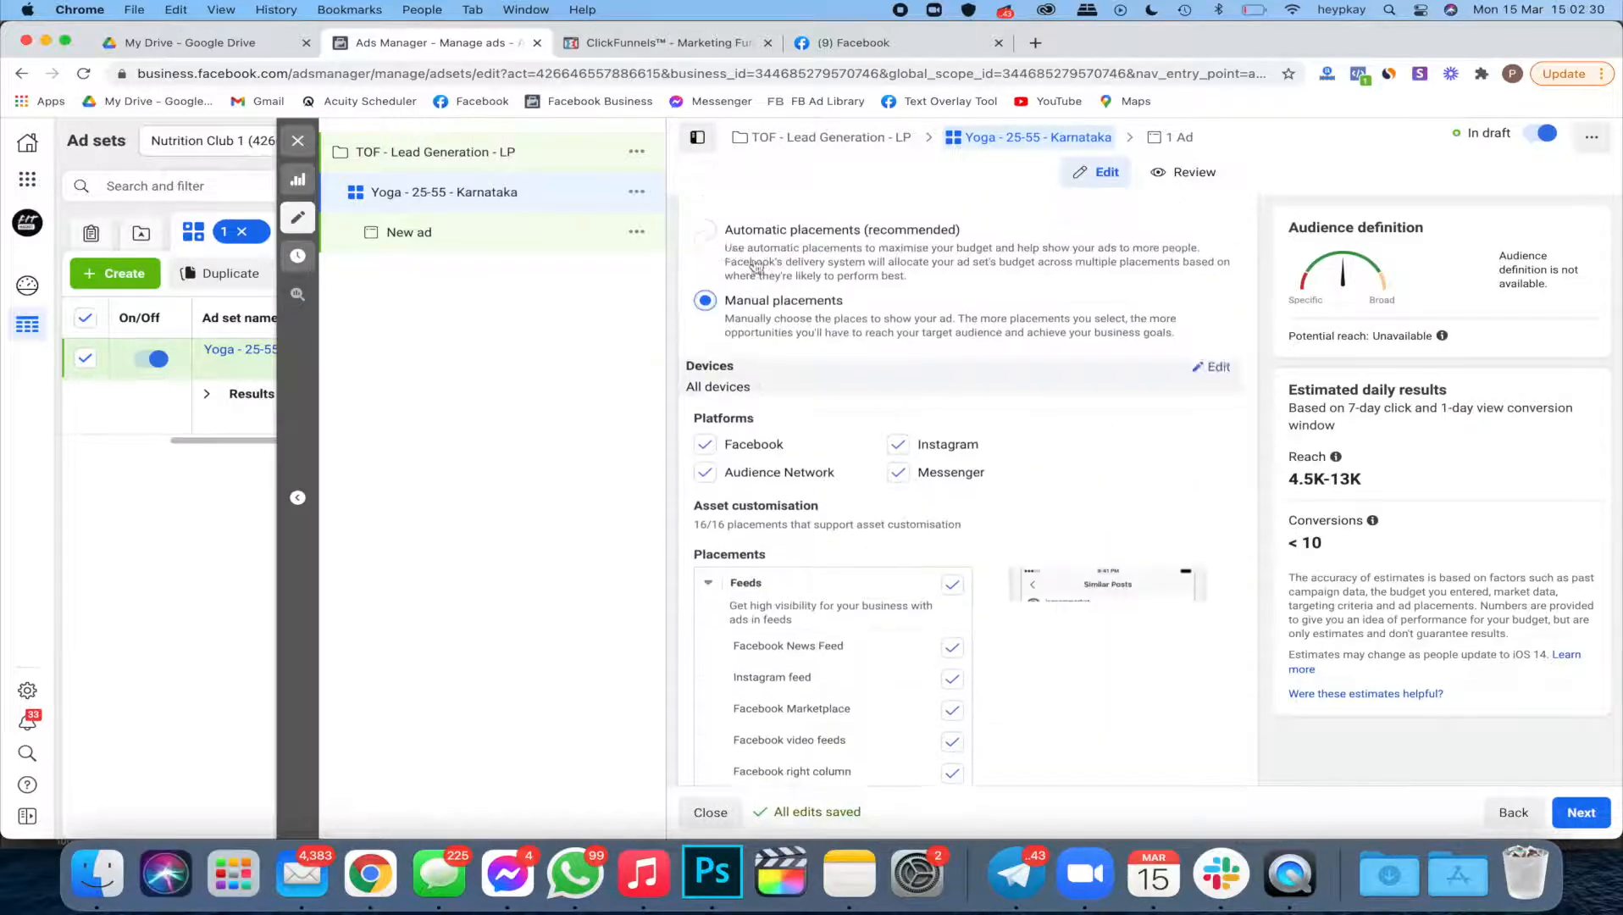
click(716, 251)
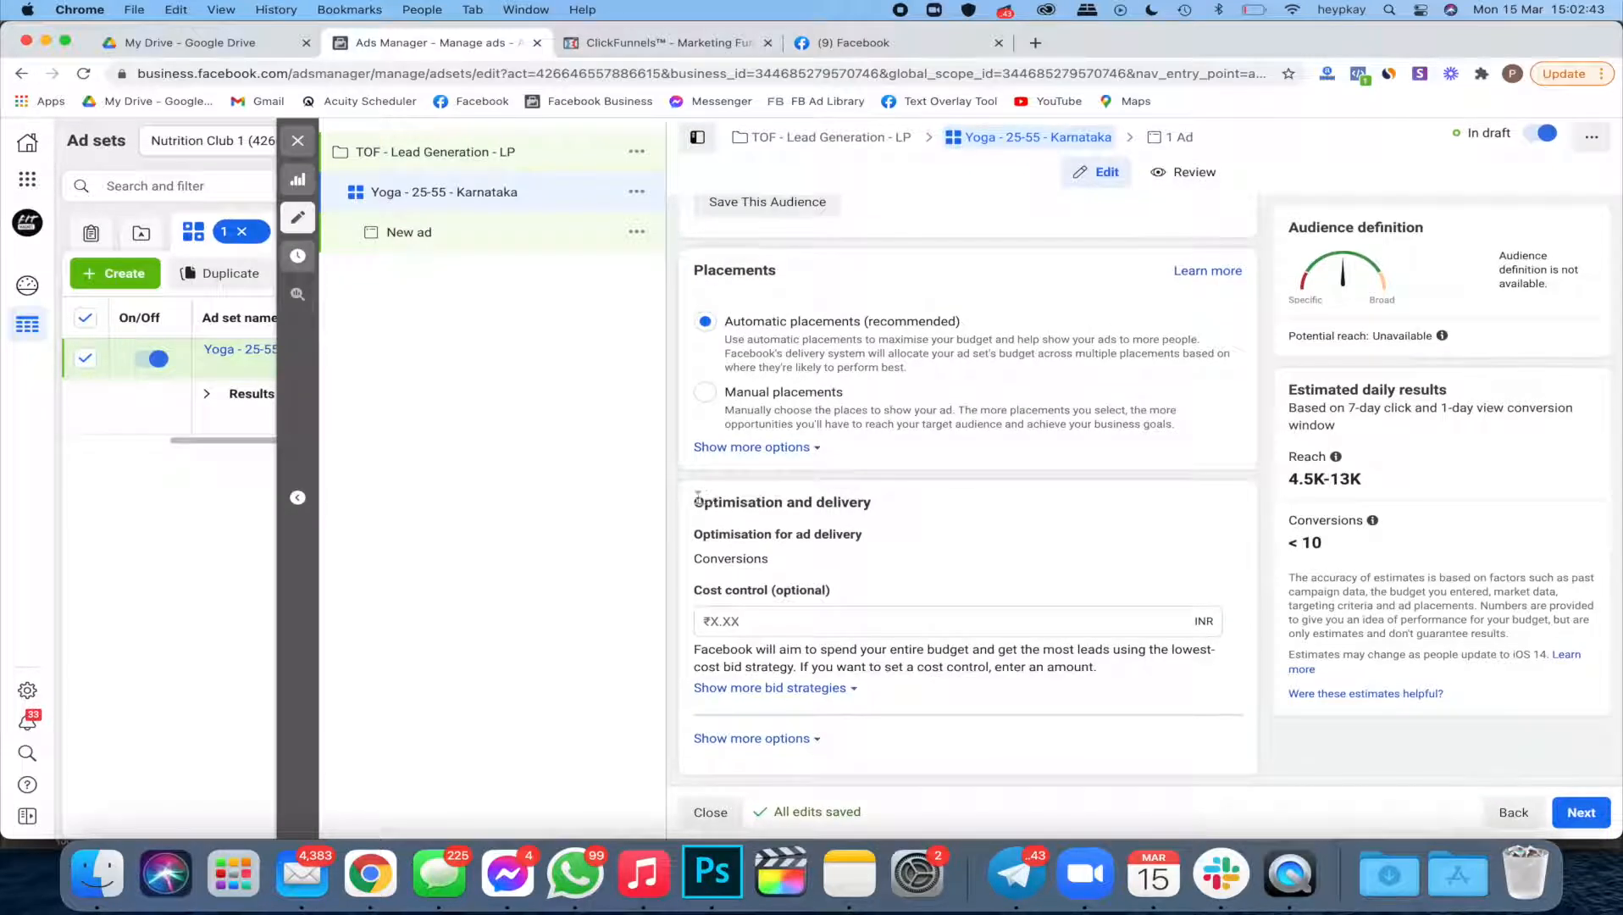
Step: Open the optimisation for ad delivery for editing, examine the alternatives including Other options, and choose Conversions
drag(695, 501, 896, 512)
click(896, 511)
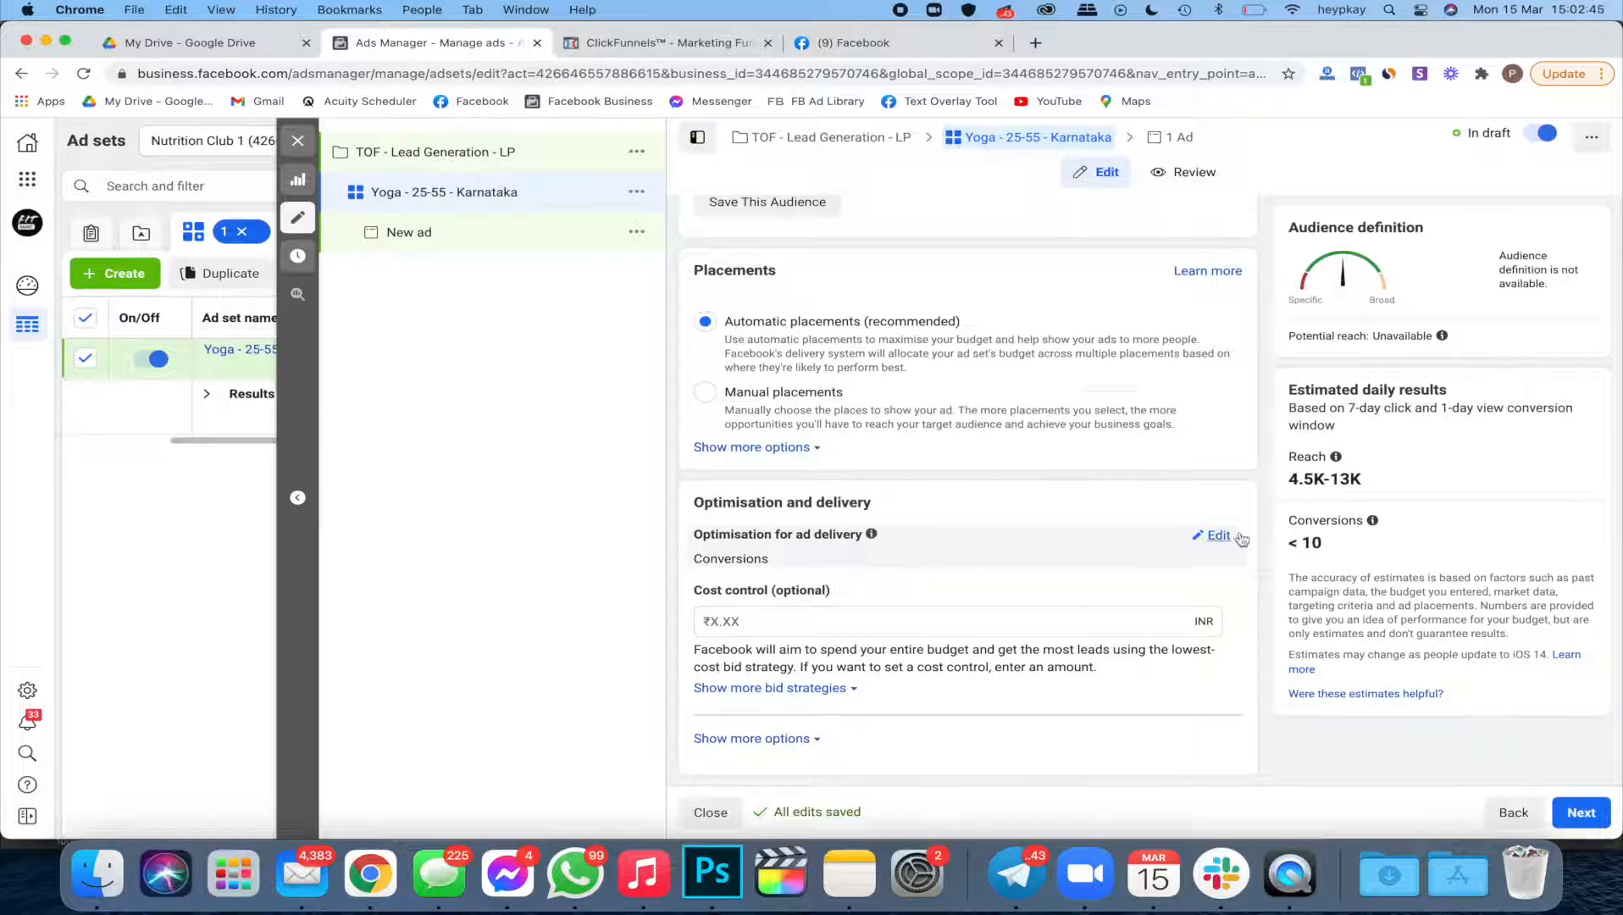
click(1210, 534)
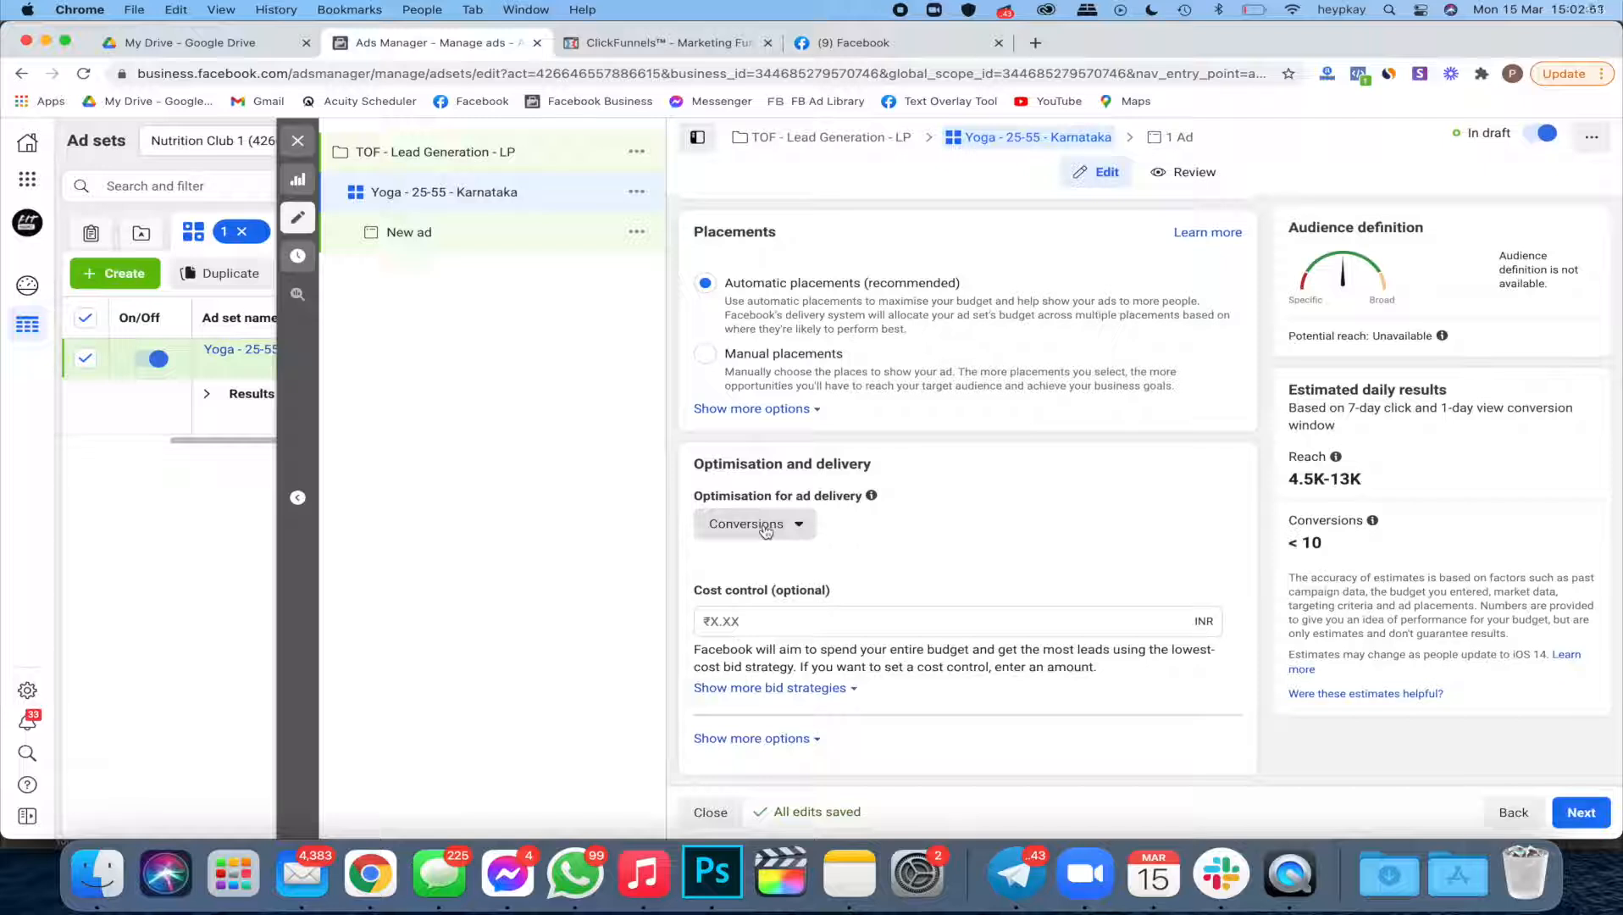
click(767, 530)
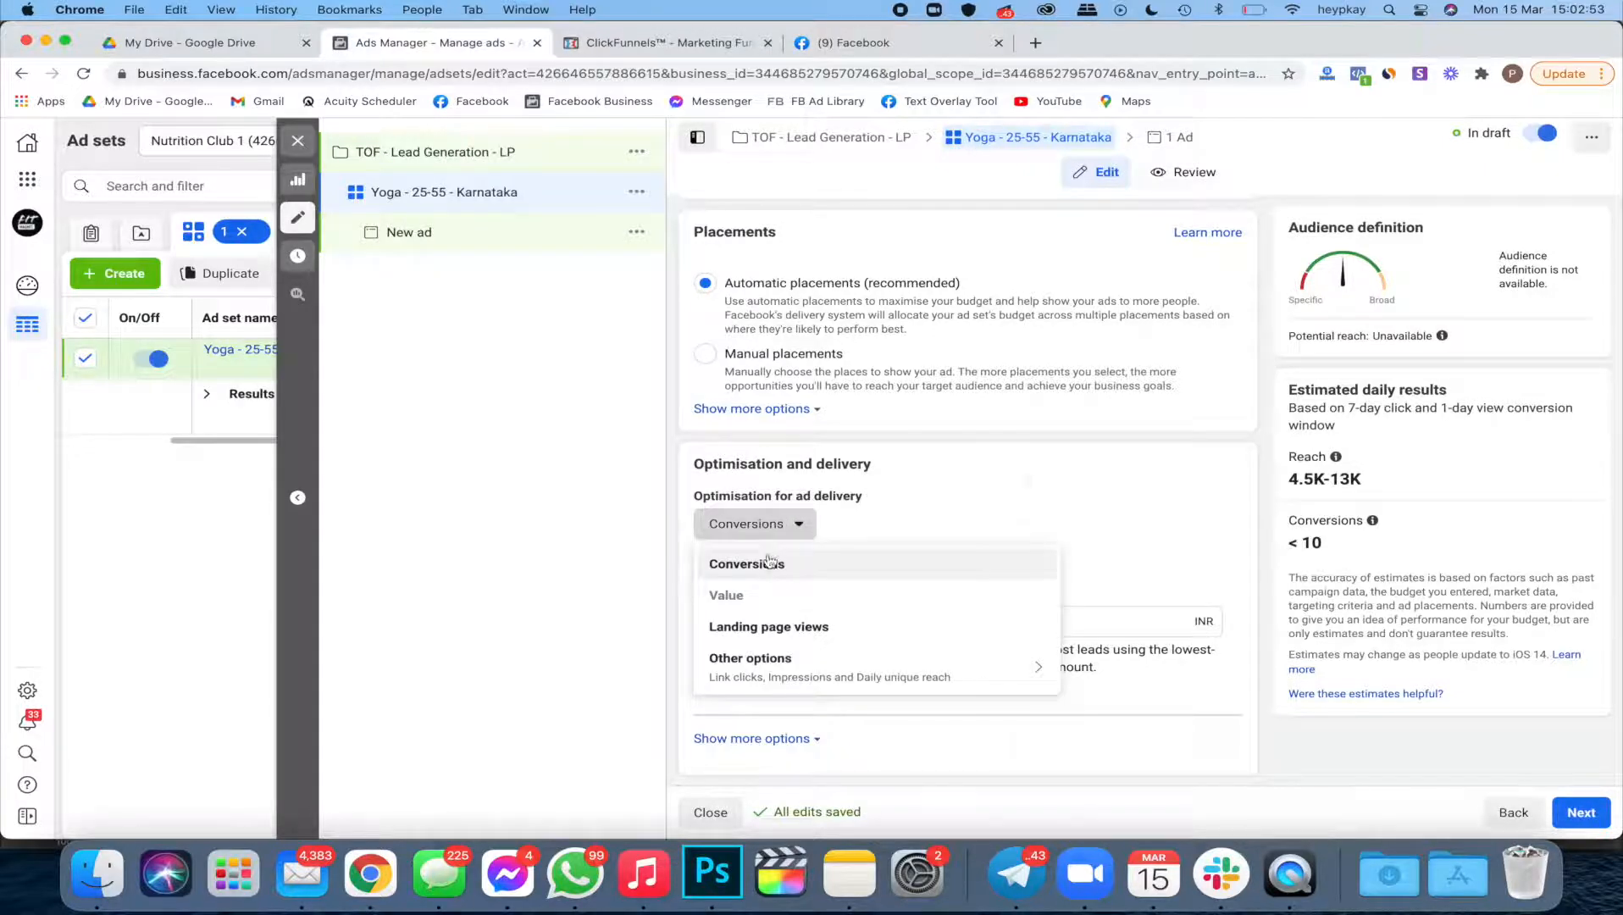
mouse_move(813, 665)
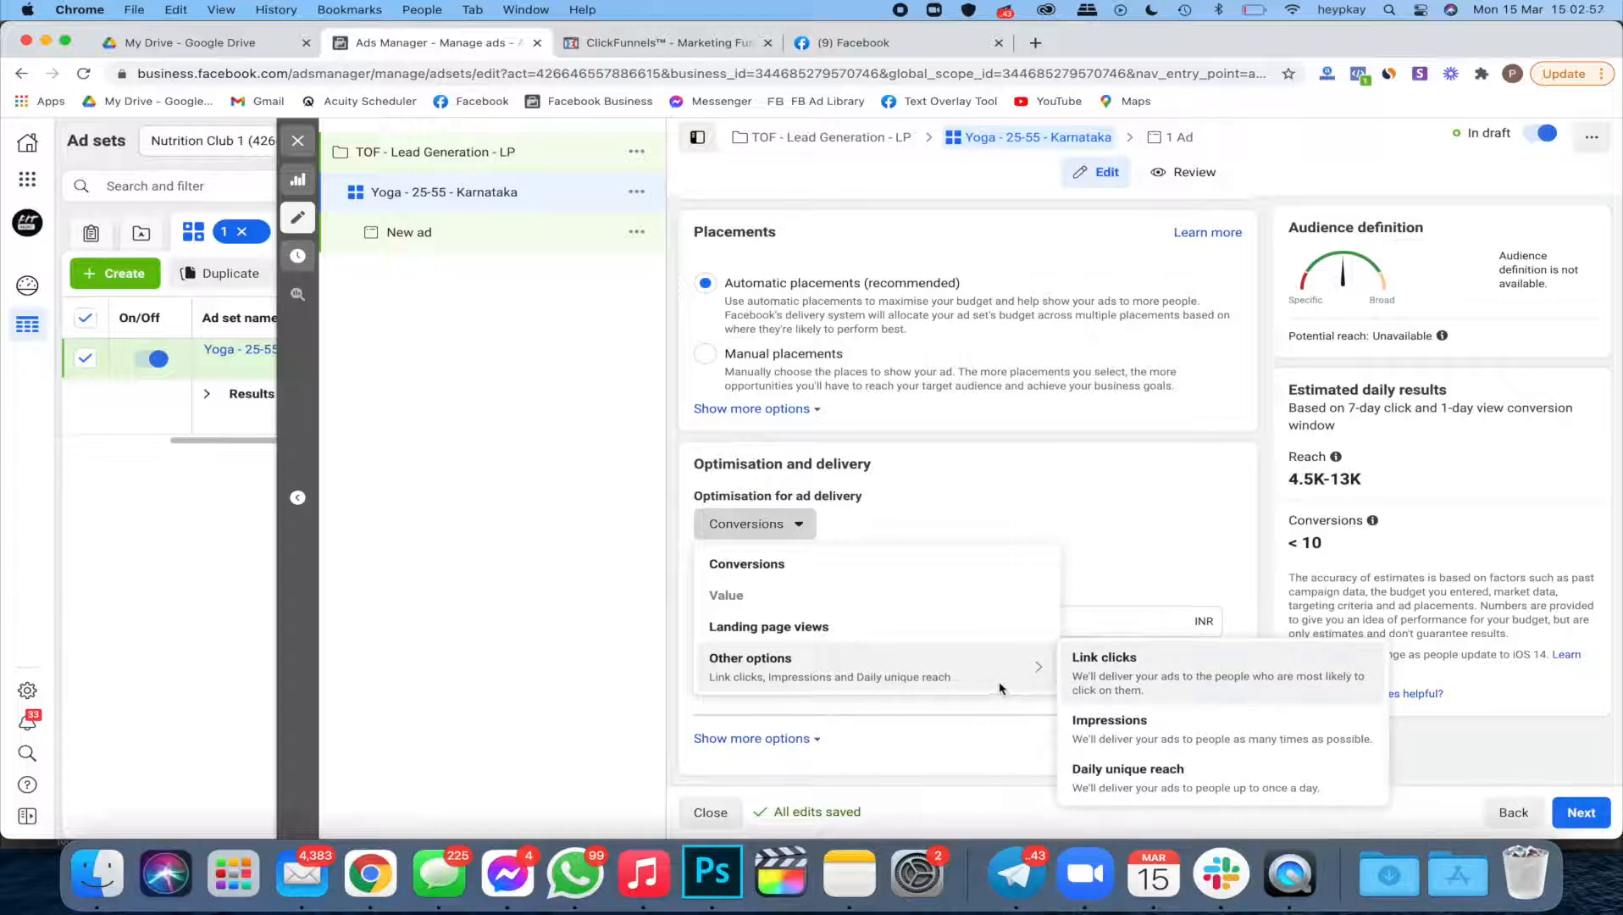
click(926, 570)
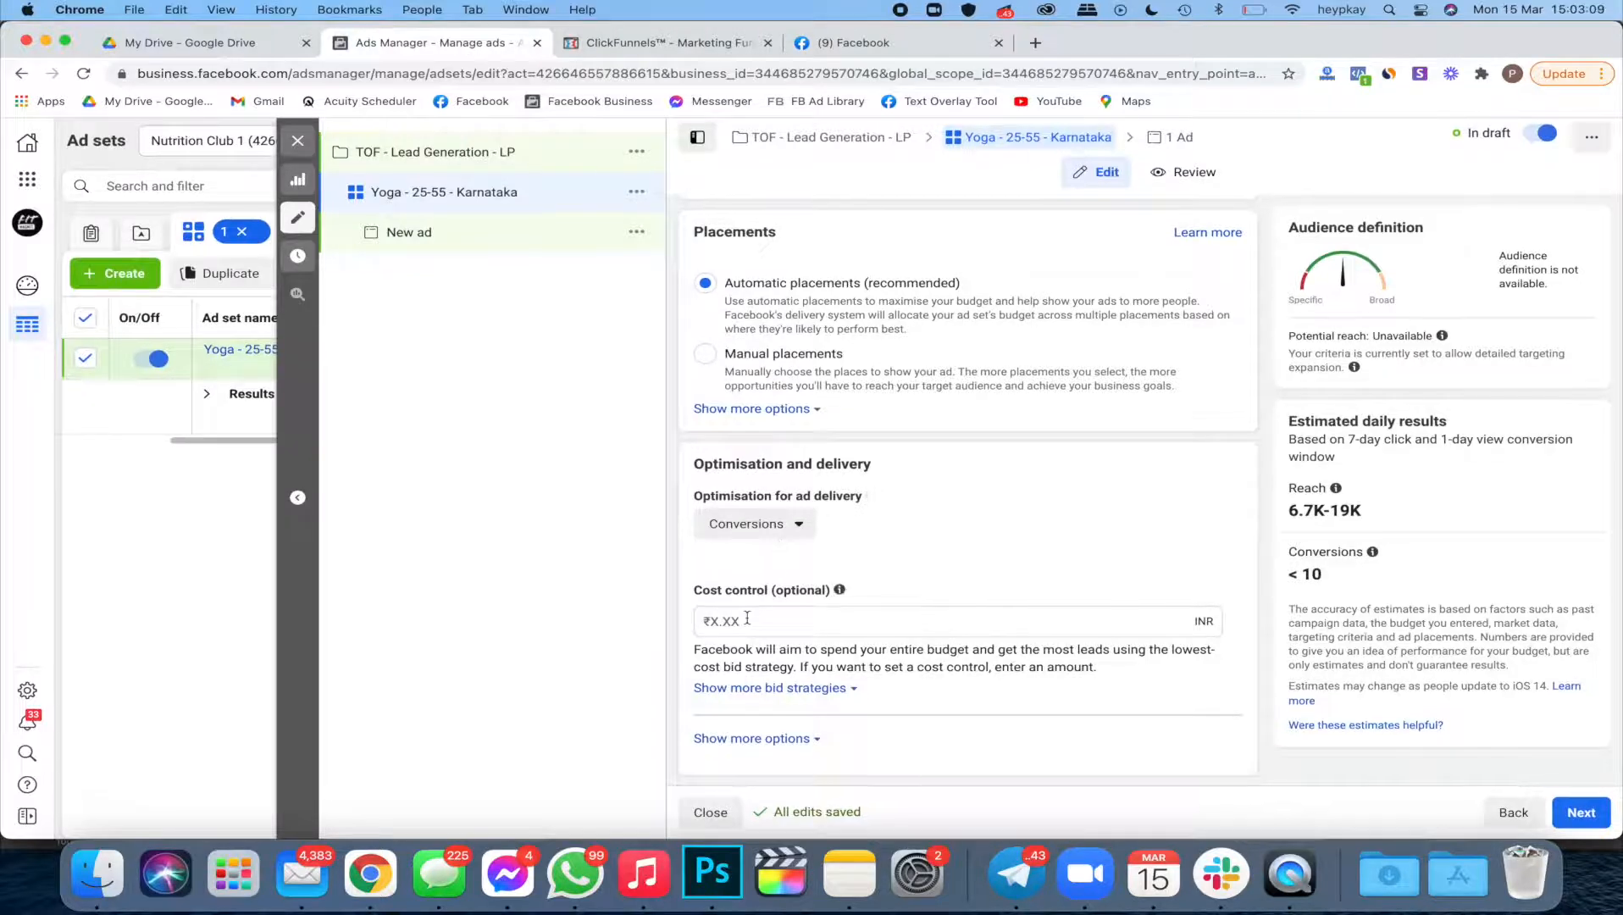
Step: Inspect the optional Cost control field under Optimisation and delivery without entering an amount
click(719, 617)
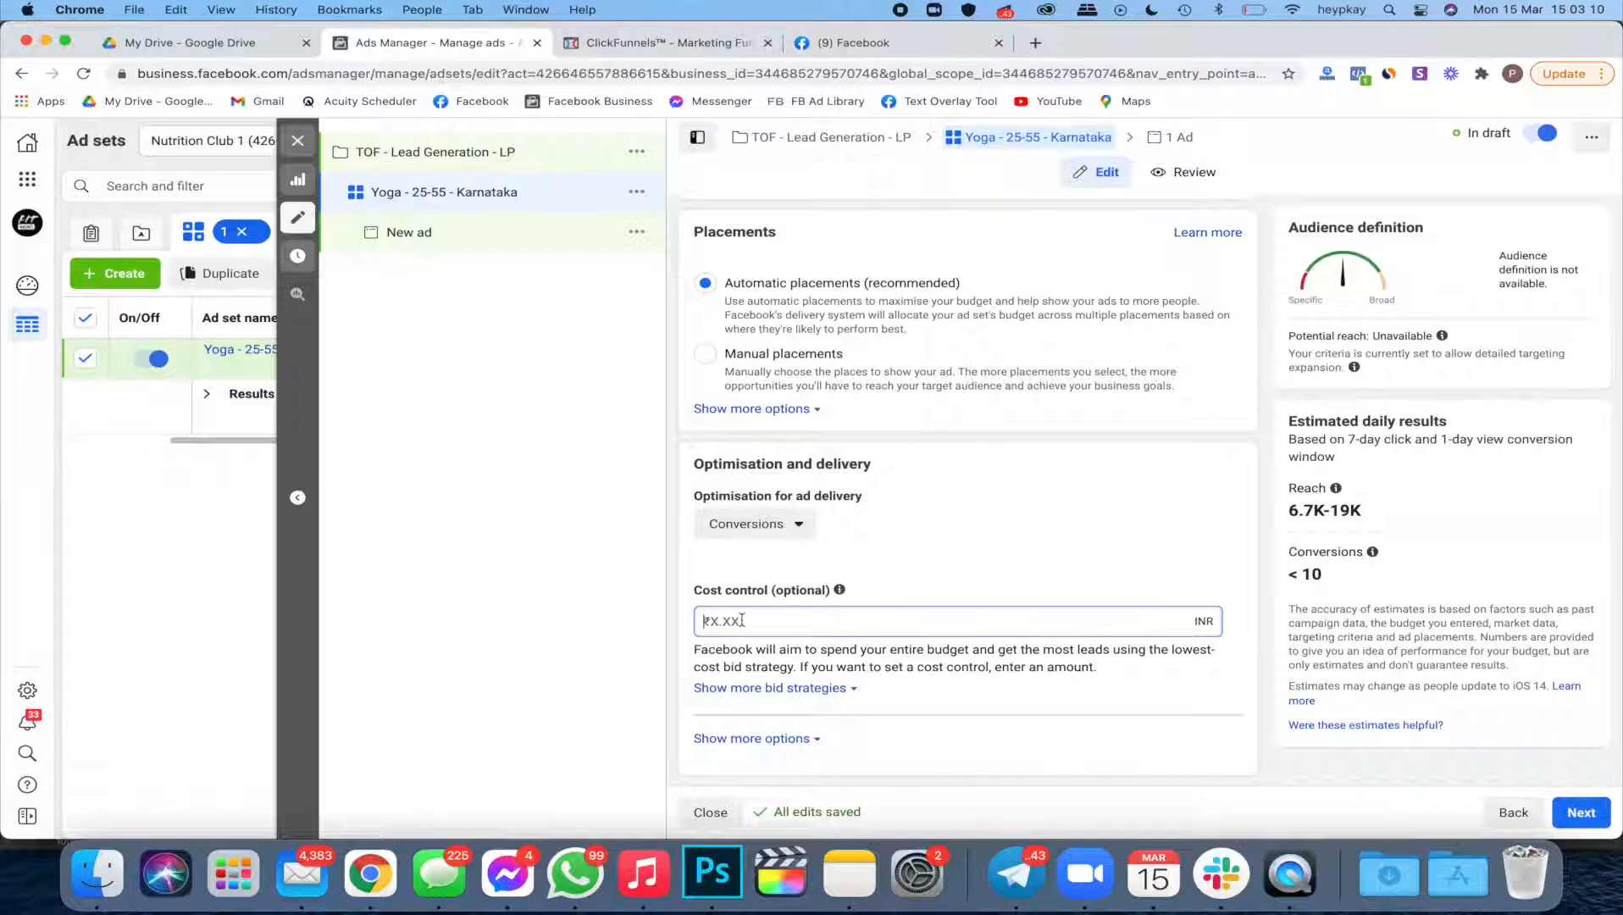
click(678, 628)
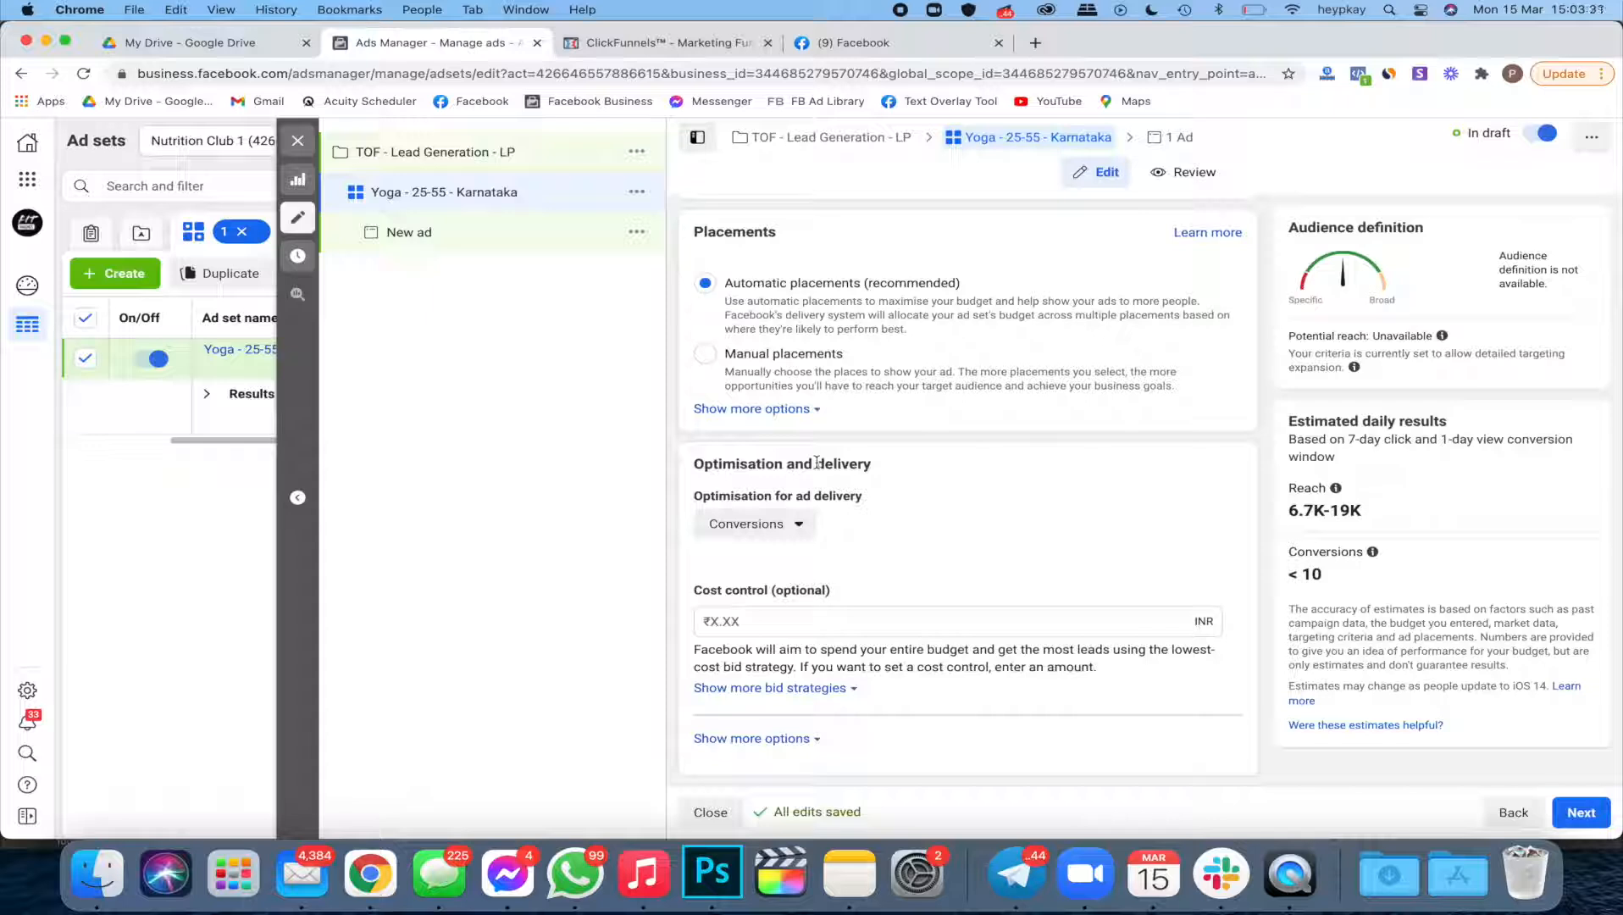
click(752, 620)
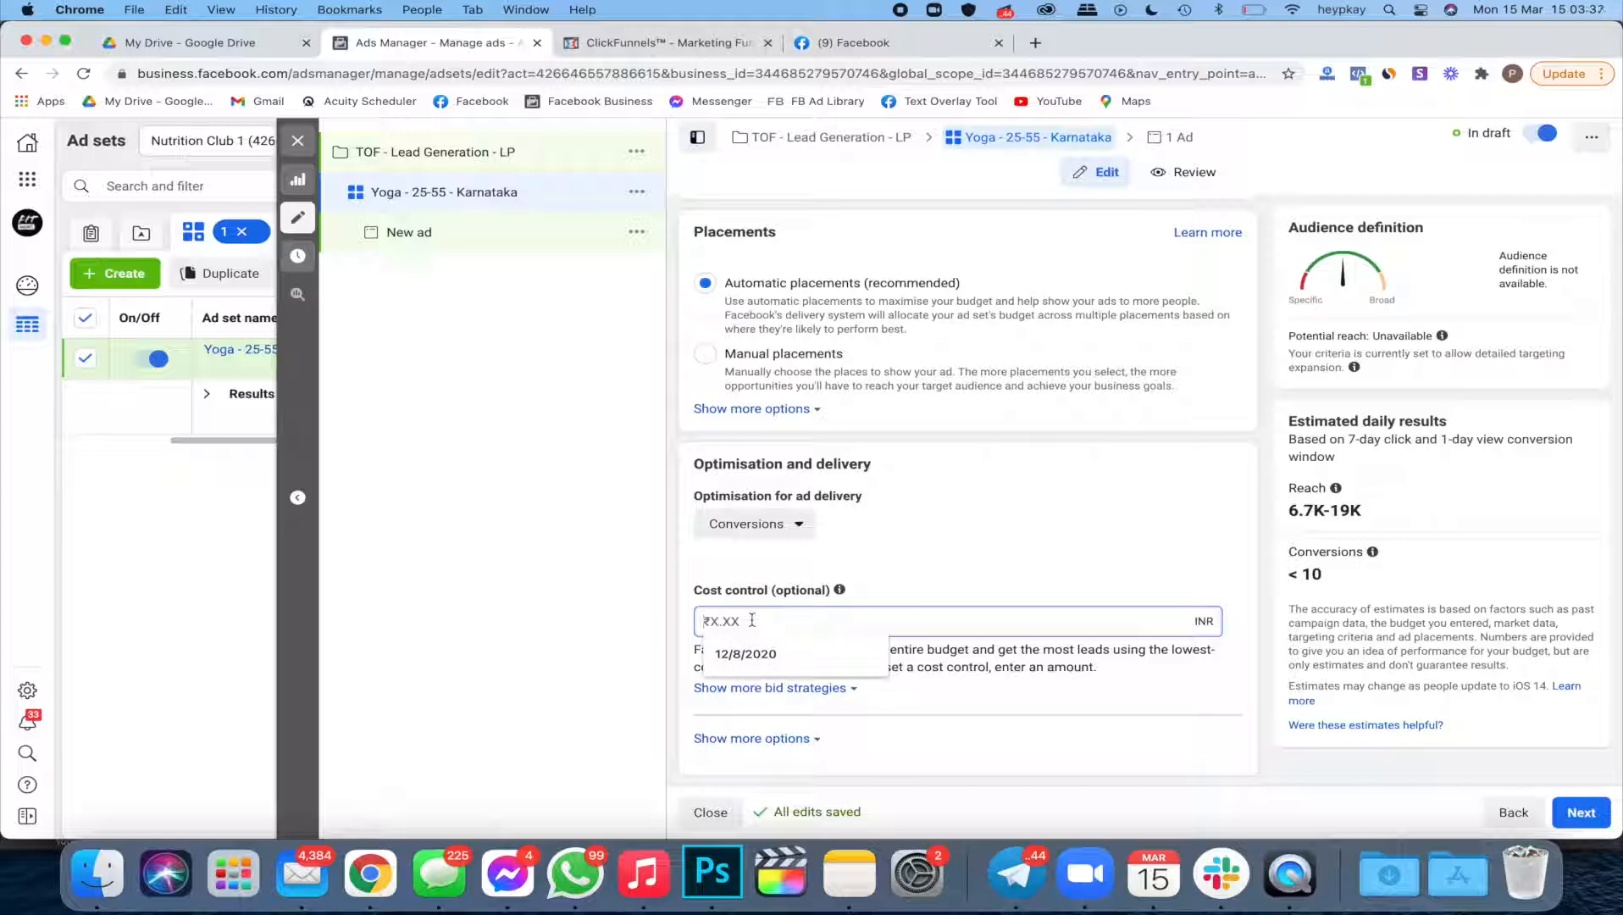
click(675, 625)
click(727, 624)
click(689, 616)
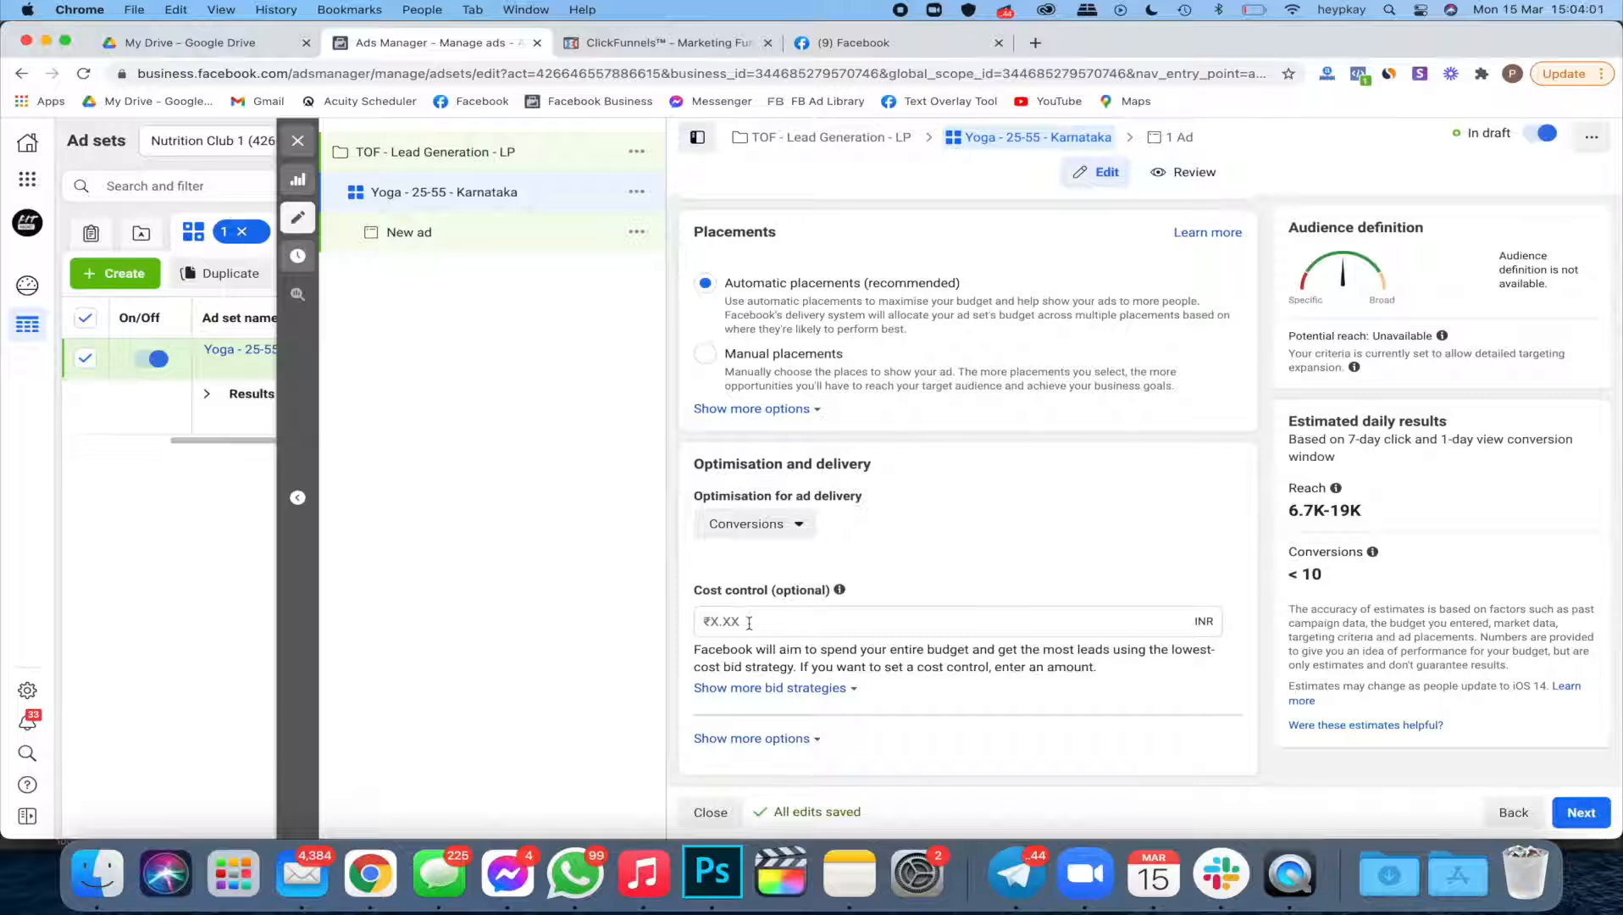
Step: Reveal the additional bid strategies, examine the Cost cap and Bid cap options, and look back over the ad set's settings
click(768, 687)
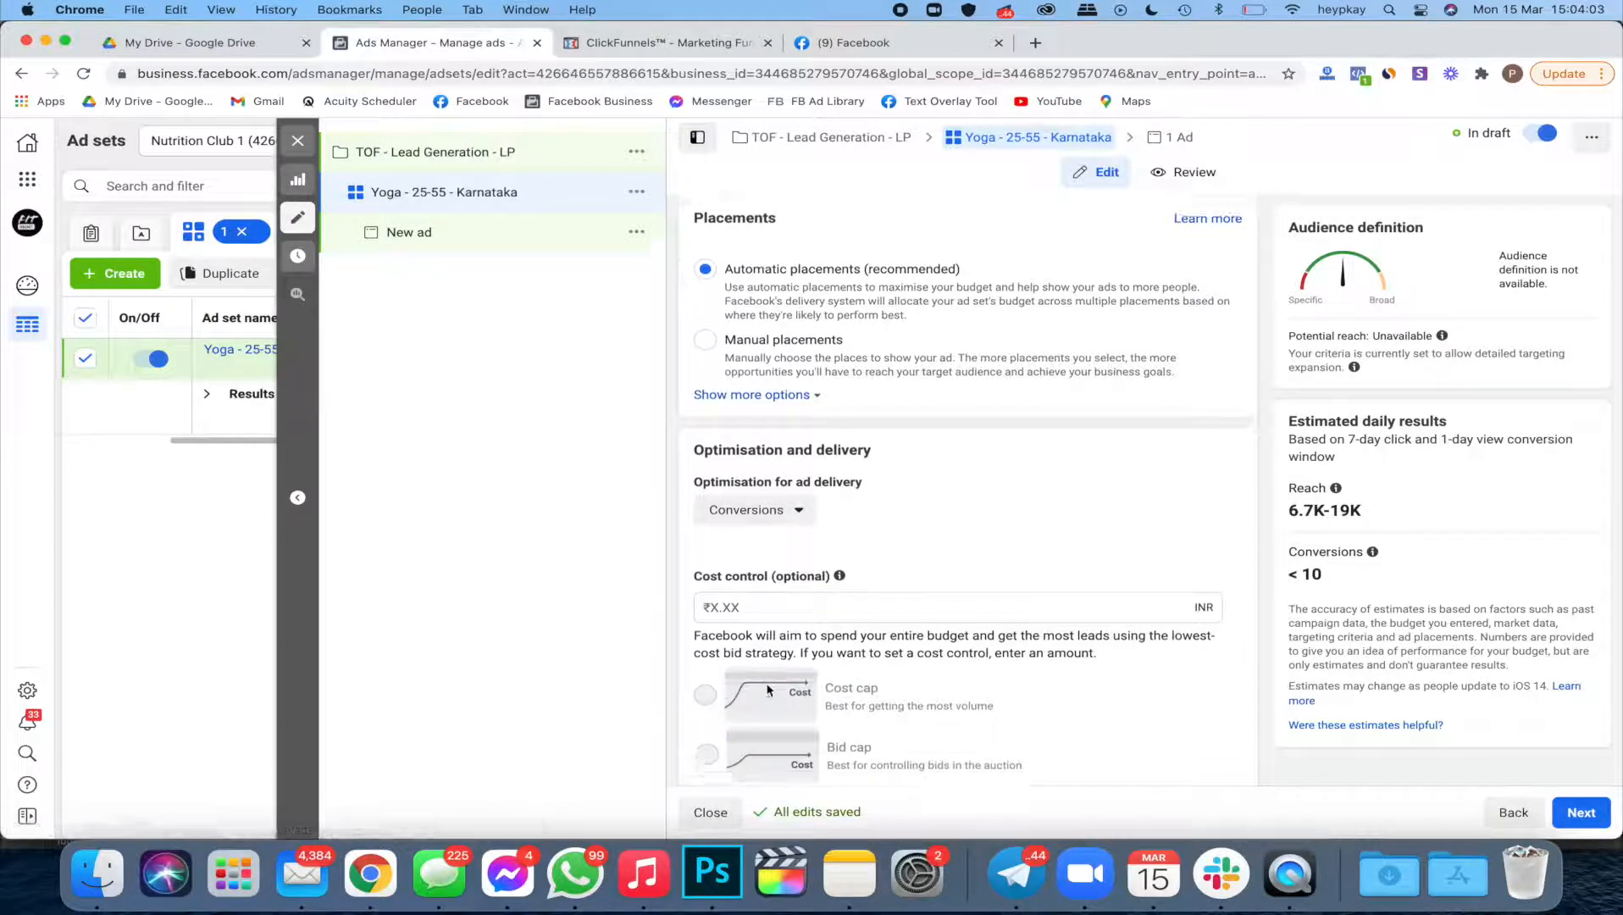
scroll(767, 691, down, 2)
click(728, 489)
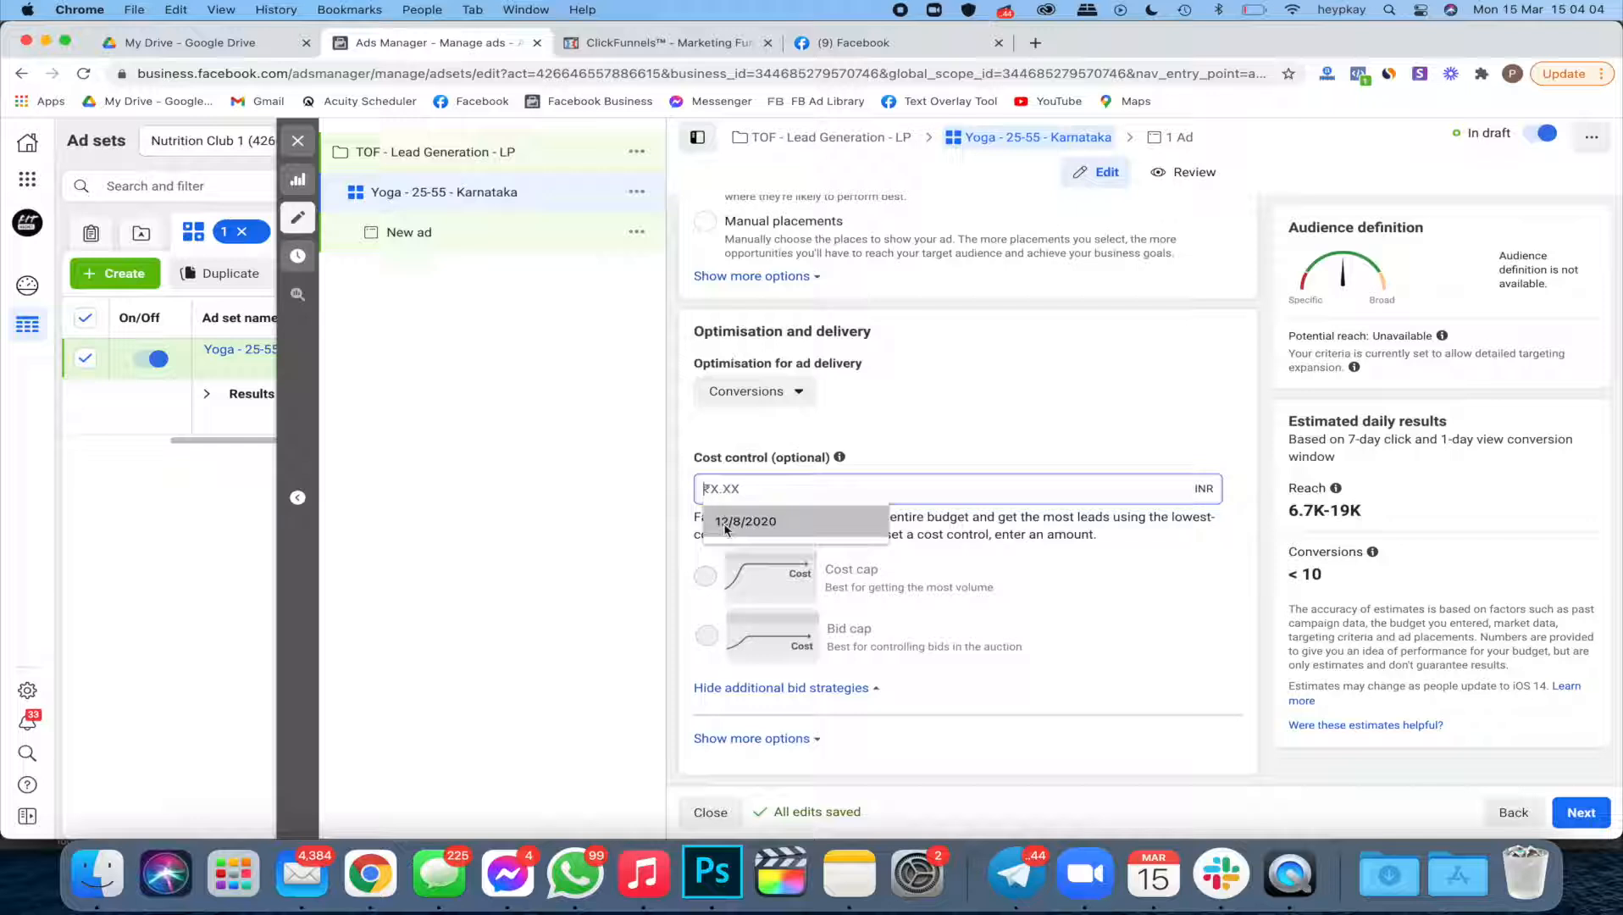
click(709, 583)
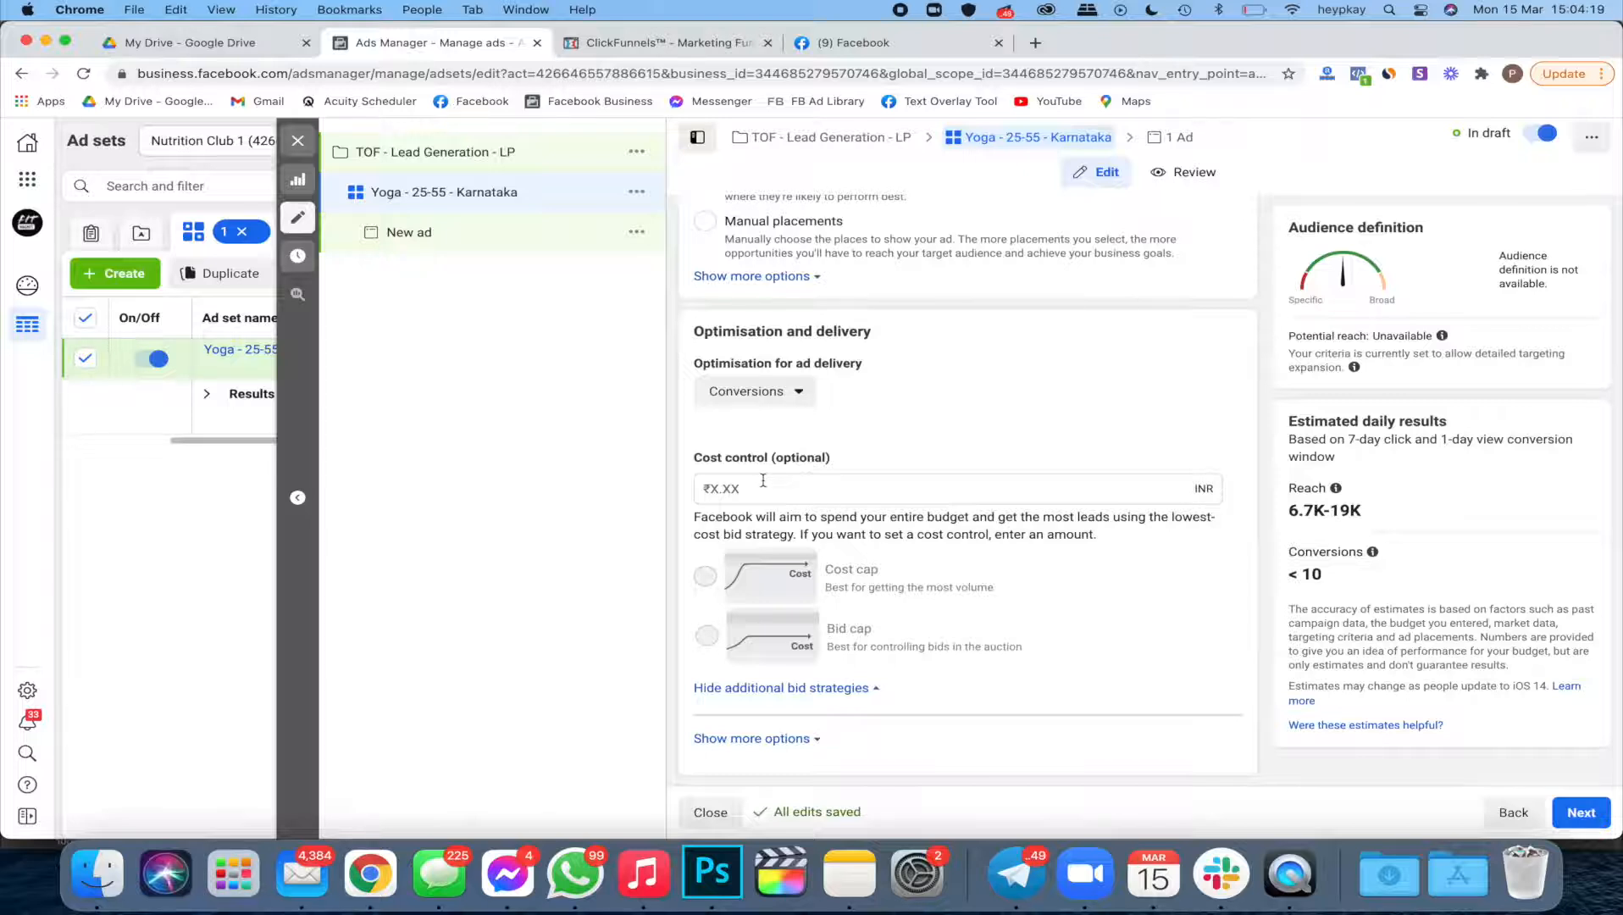
scroll(910, 669, up, 2)
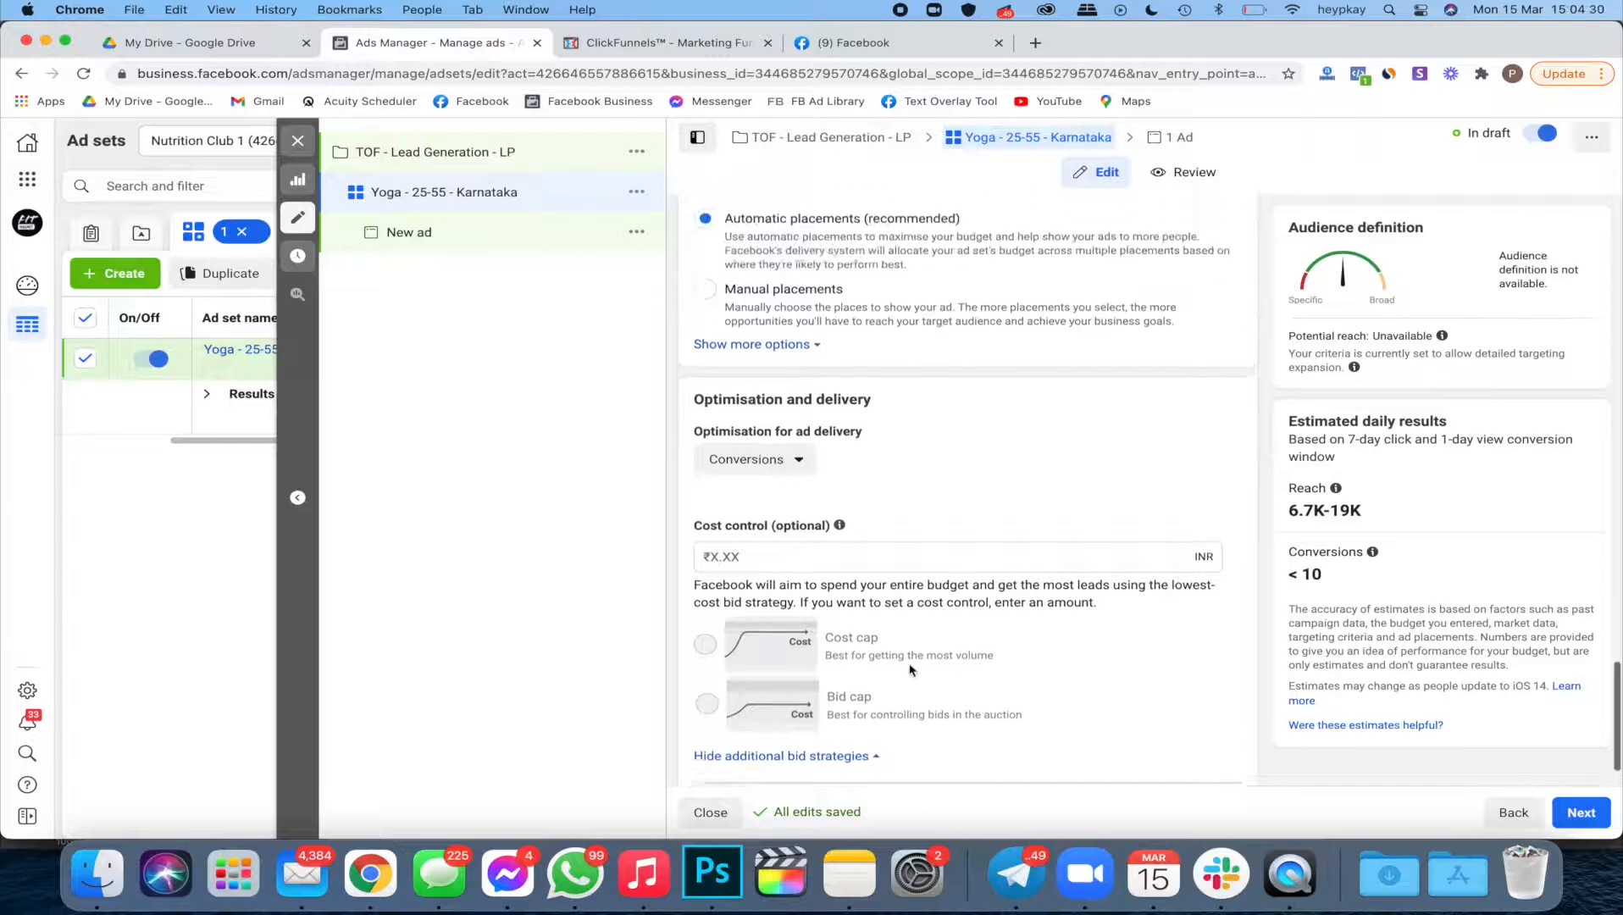
scroll(911, 670, up, 10)
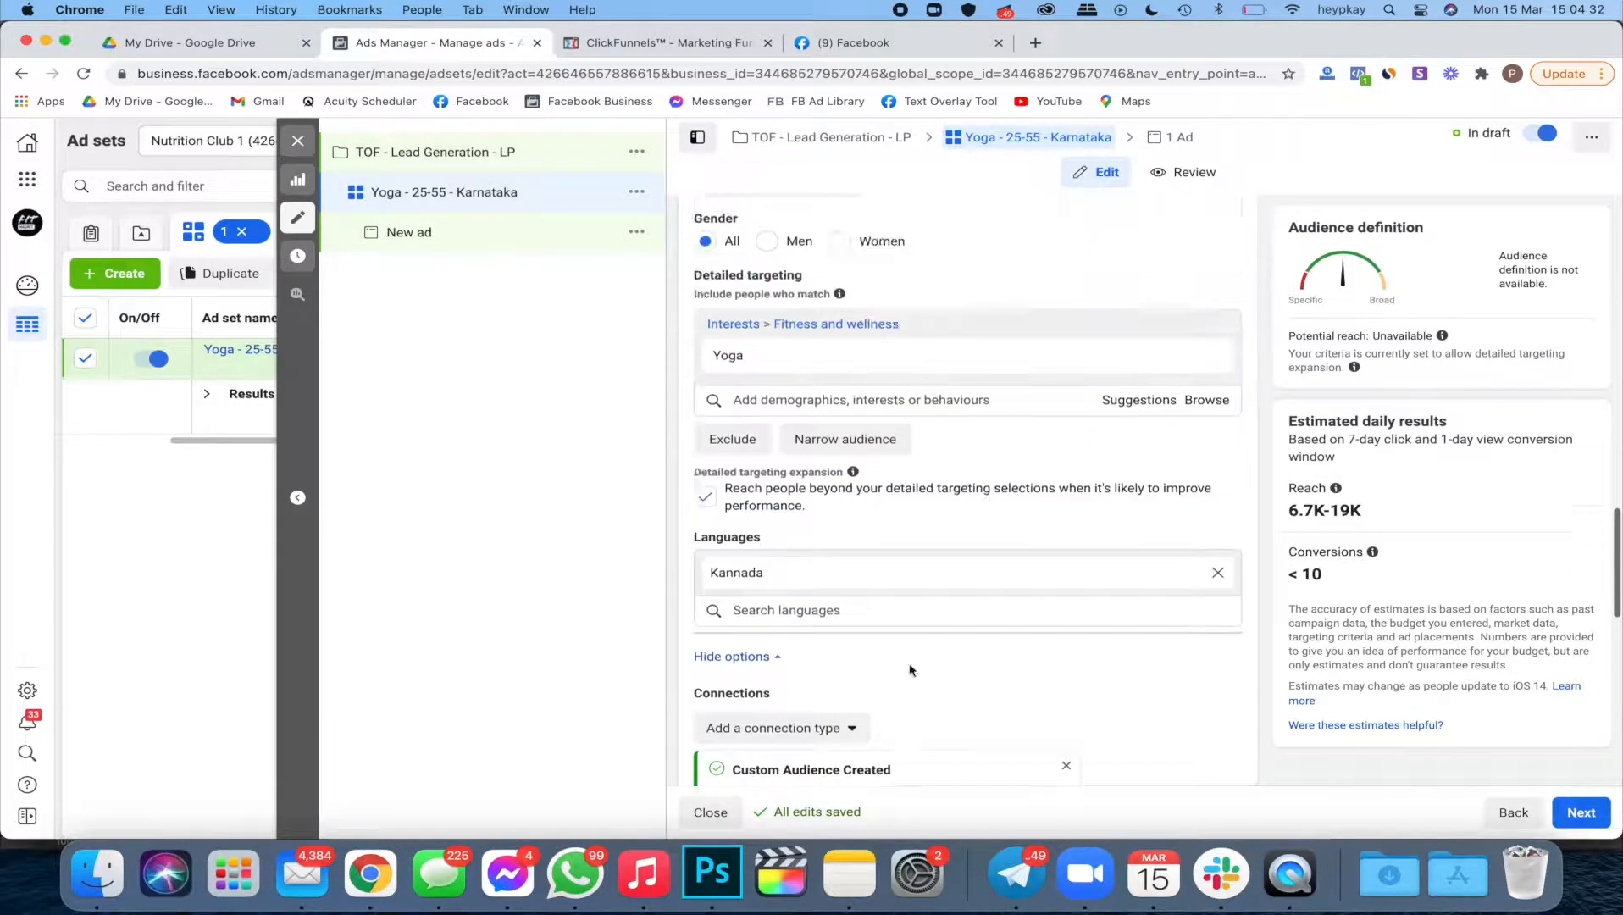
scroll(910, 669, up, 15)
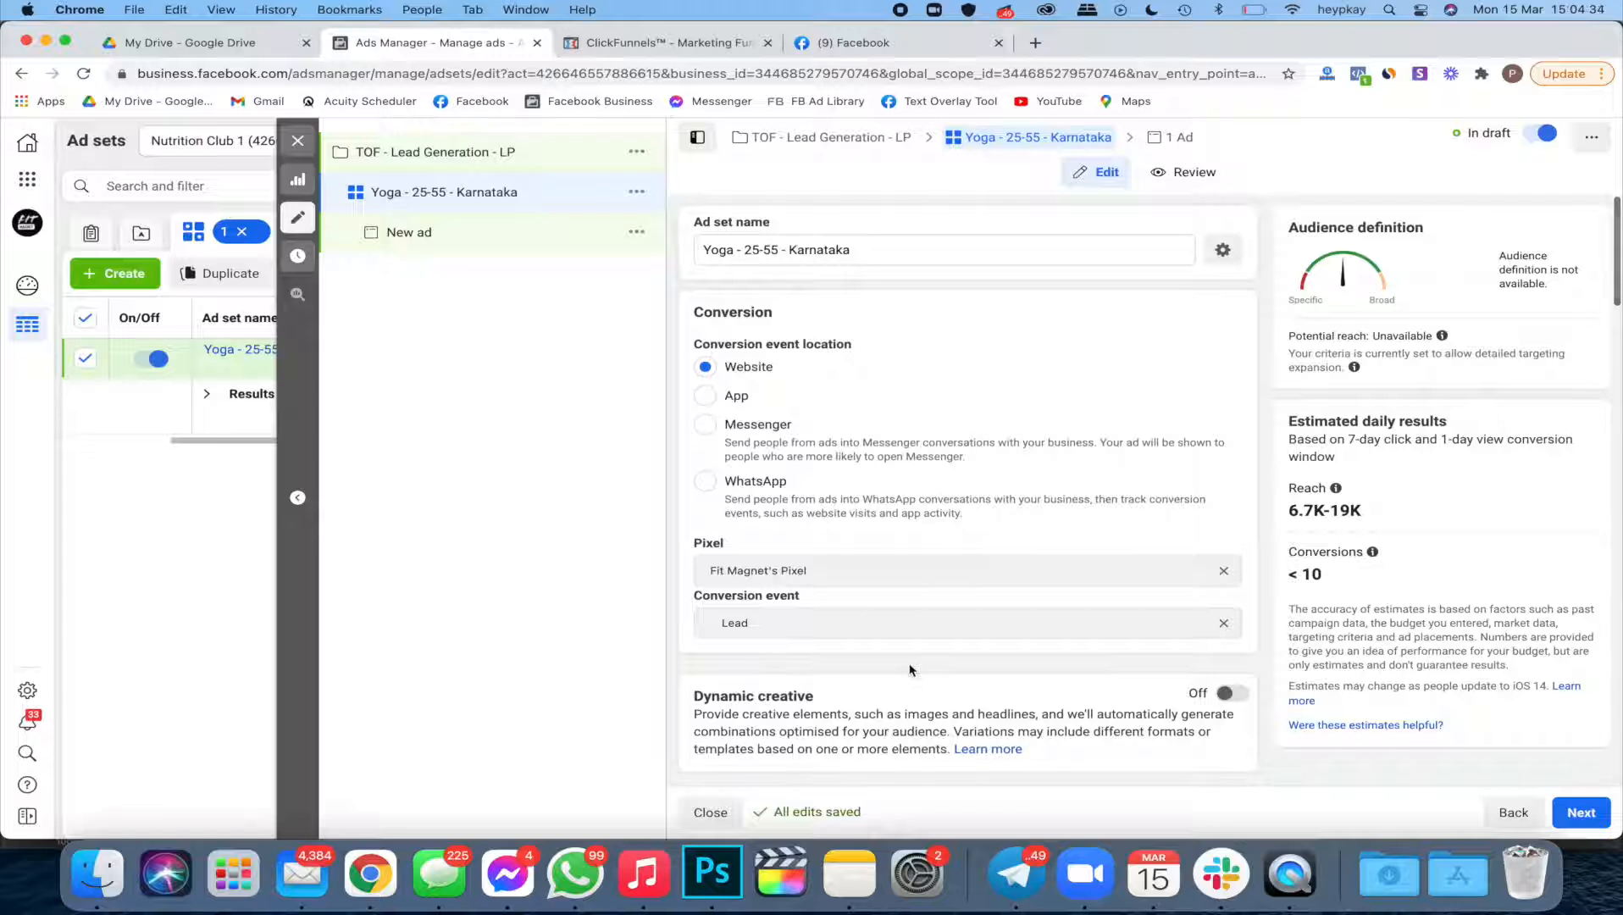
Step: Look over the remaining ad set settings, open the new ad under the Yoga - 25-55 - Karnataka ad set, and rename it "Video Ad 1"
scroll(765, 469, down, 10)
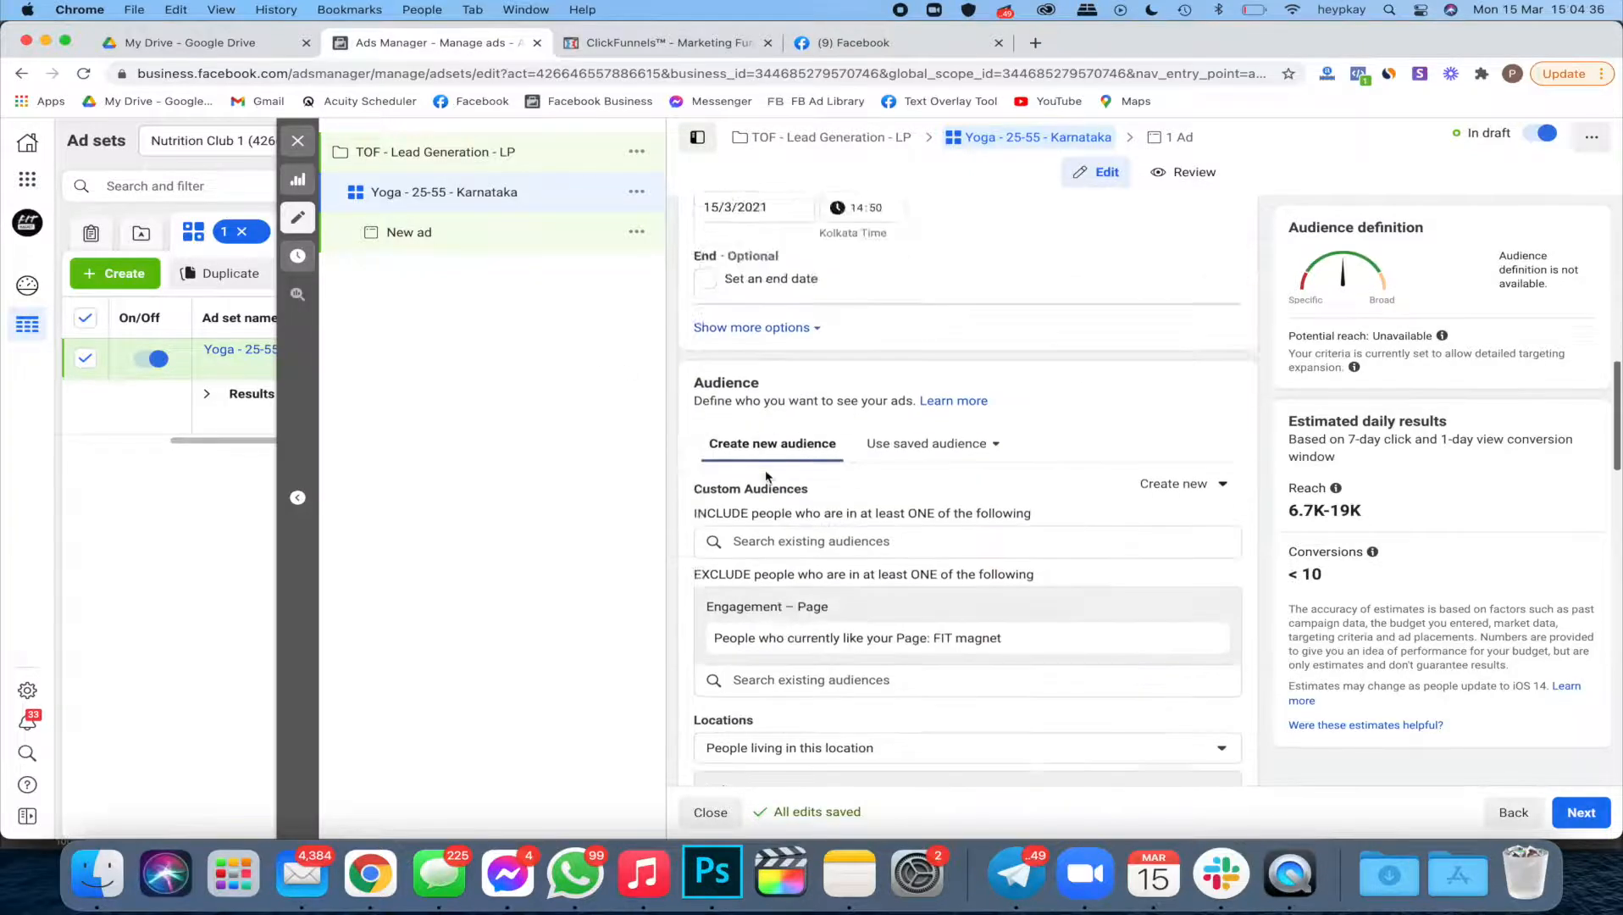
scroll(764, 469, down, 2)
click(539, 239)
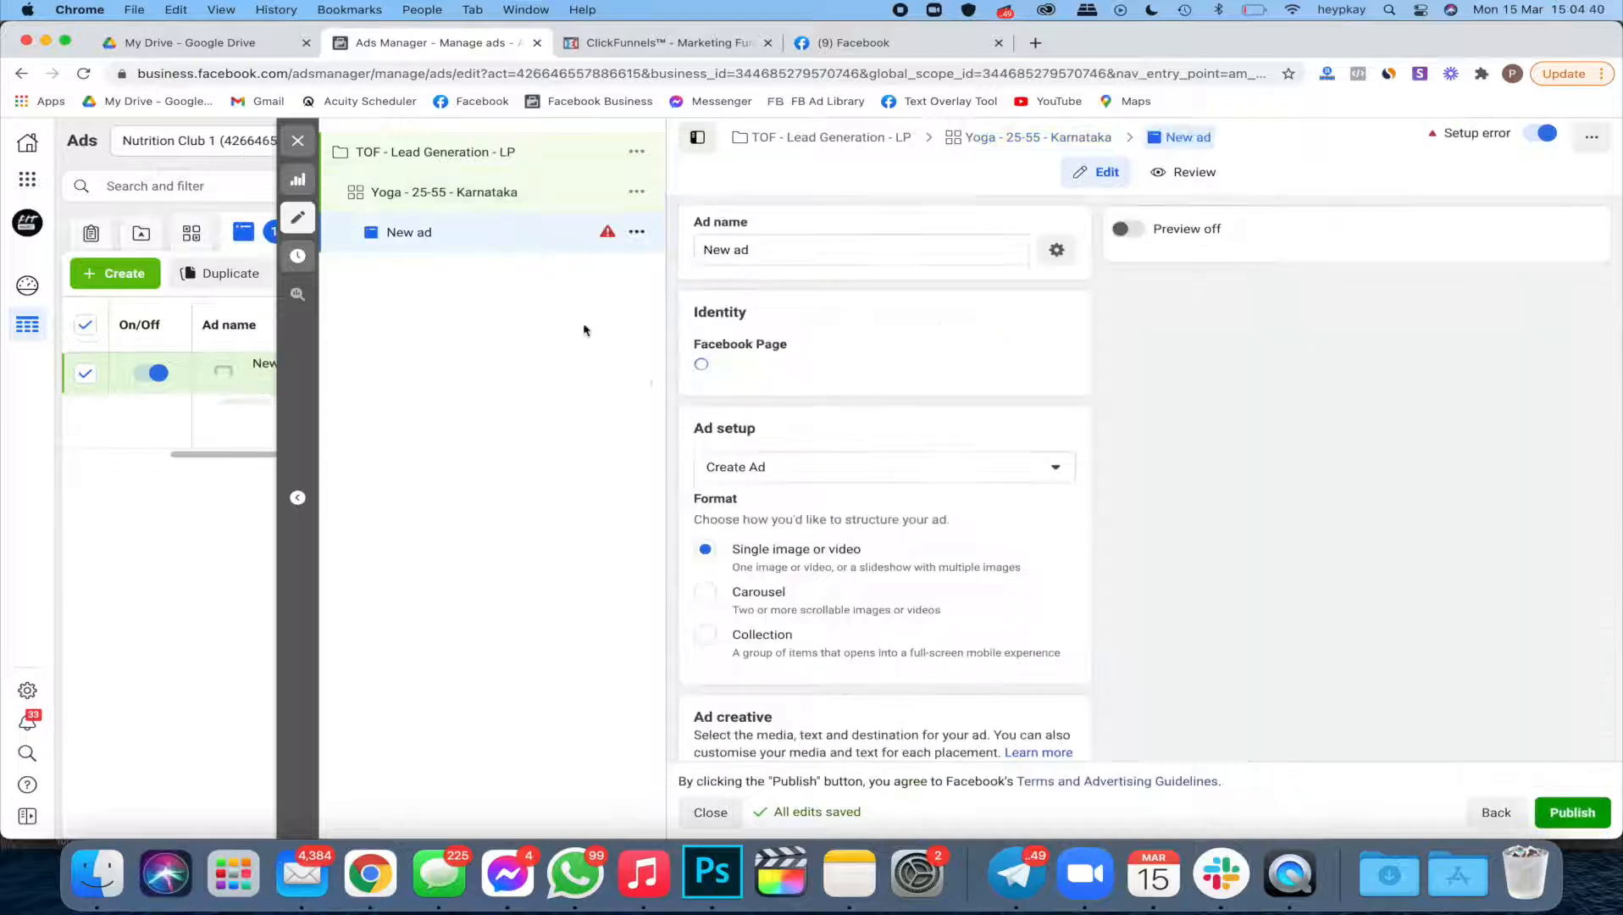
triple_click(765, 250)
text(Video Ad 1)
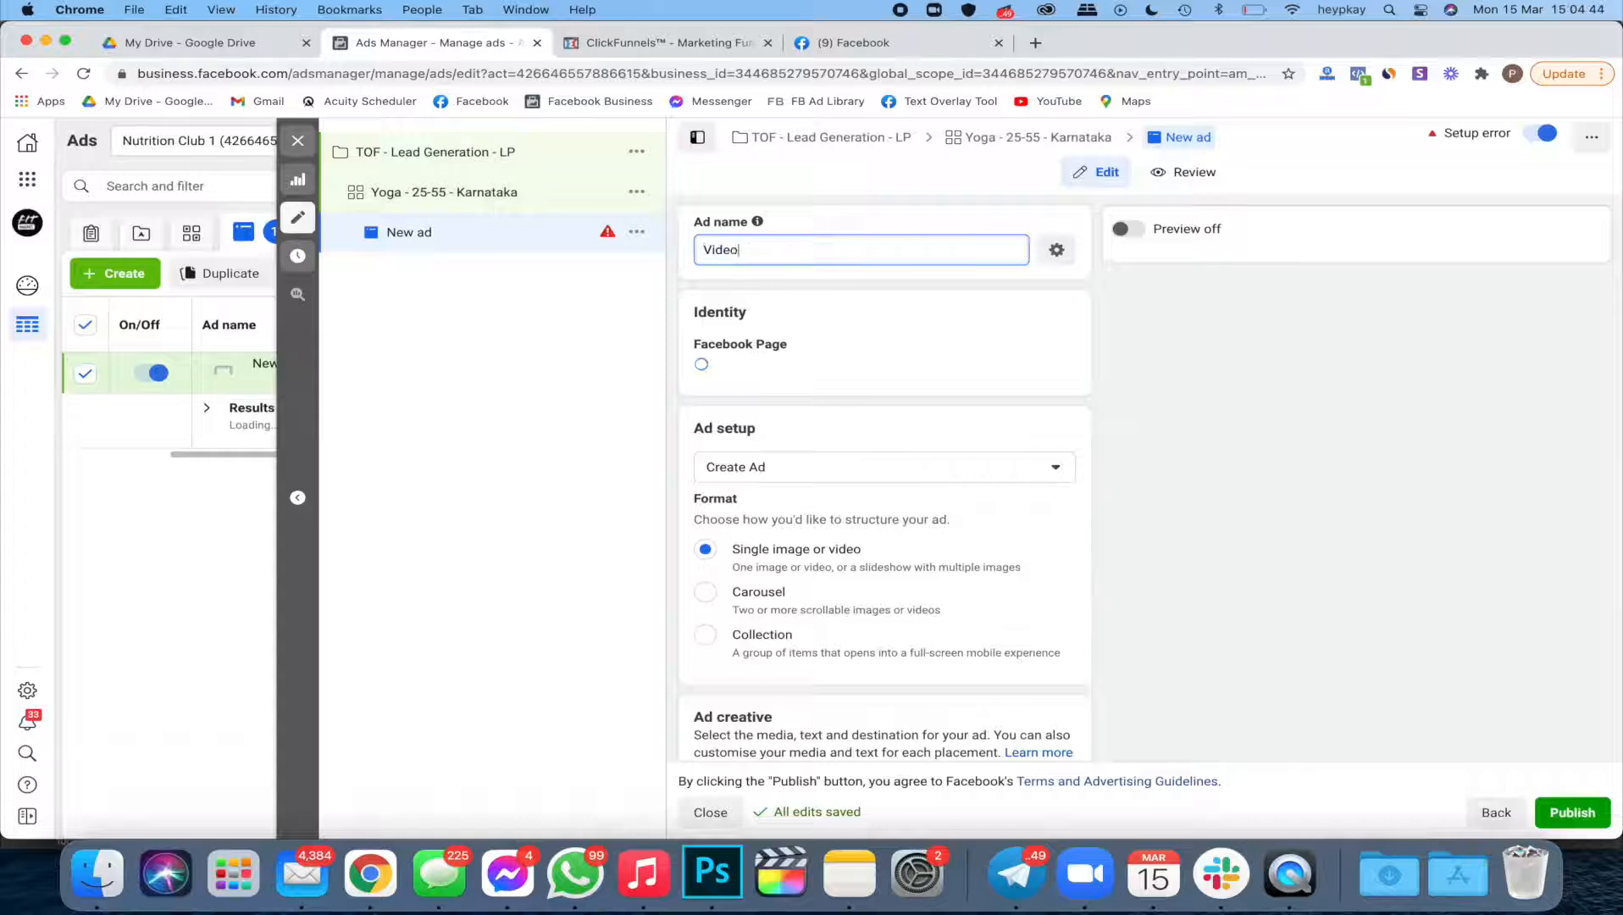
Step: Choose the FIT magnet page as the Facebook Page in the ad's Identity settings
click(884, 392)
click(845, 373)
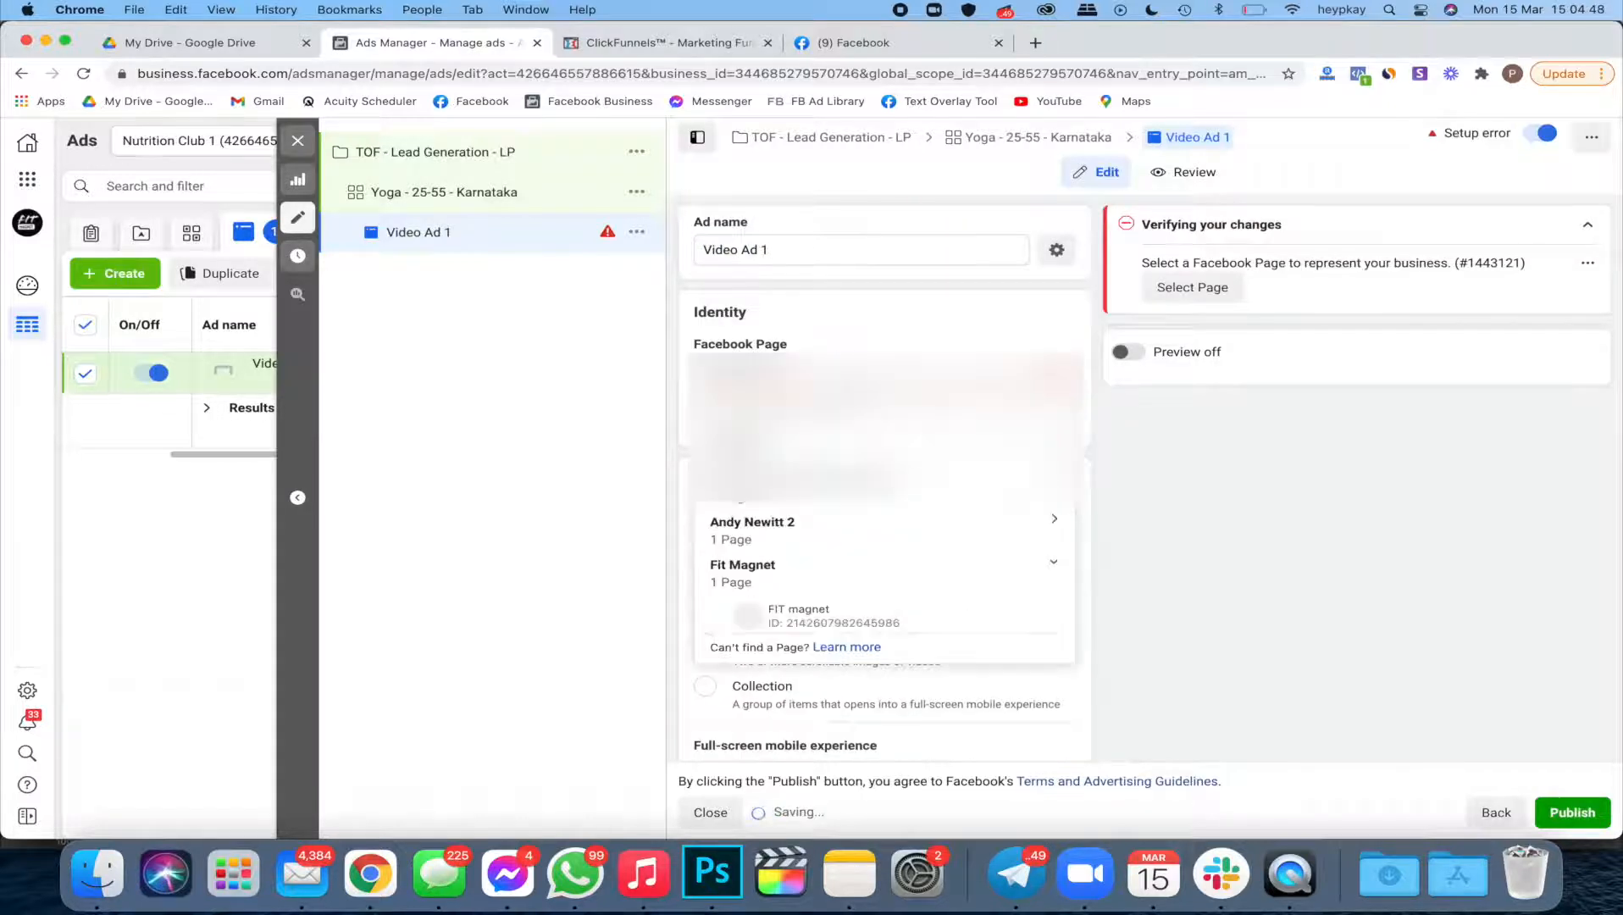
click(814, 623)
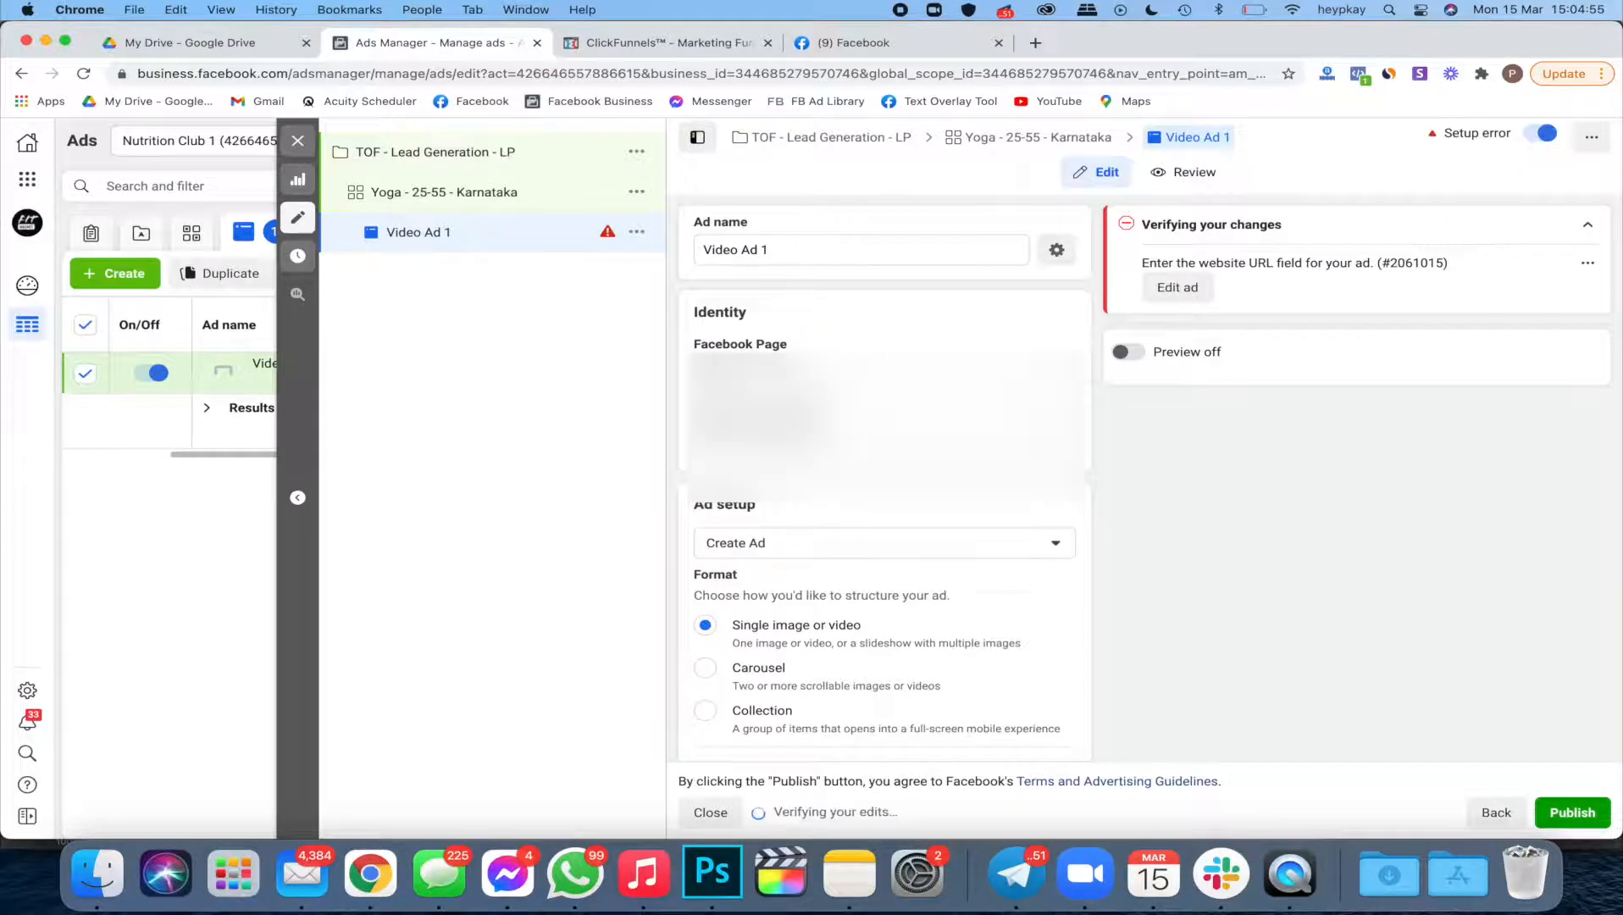
Step: Examine the Ad setup alternatives and the available ad formats, keeping Create Ad and Single image or video selected
scroll(781, 442, down, 4)
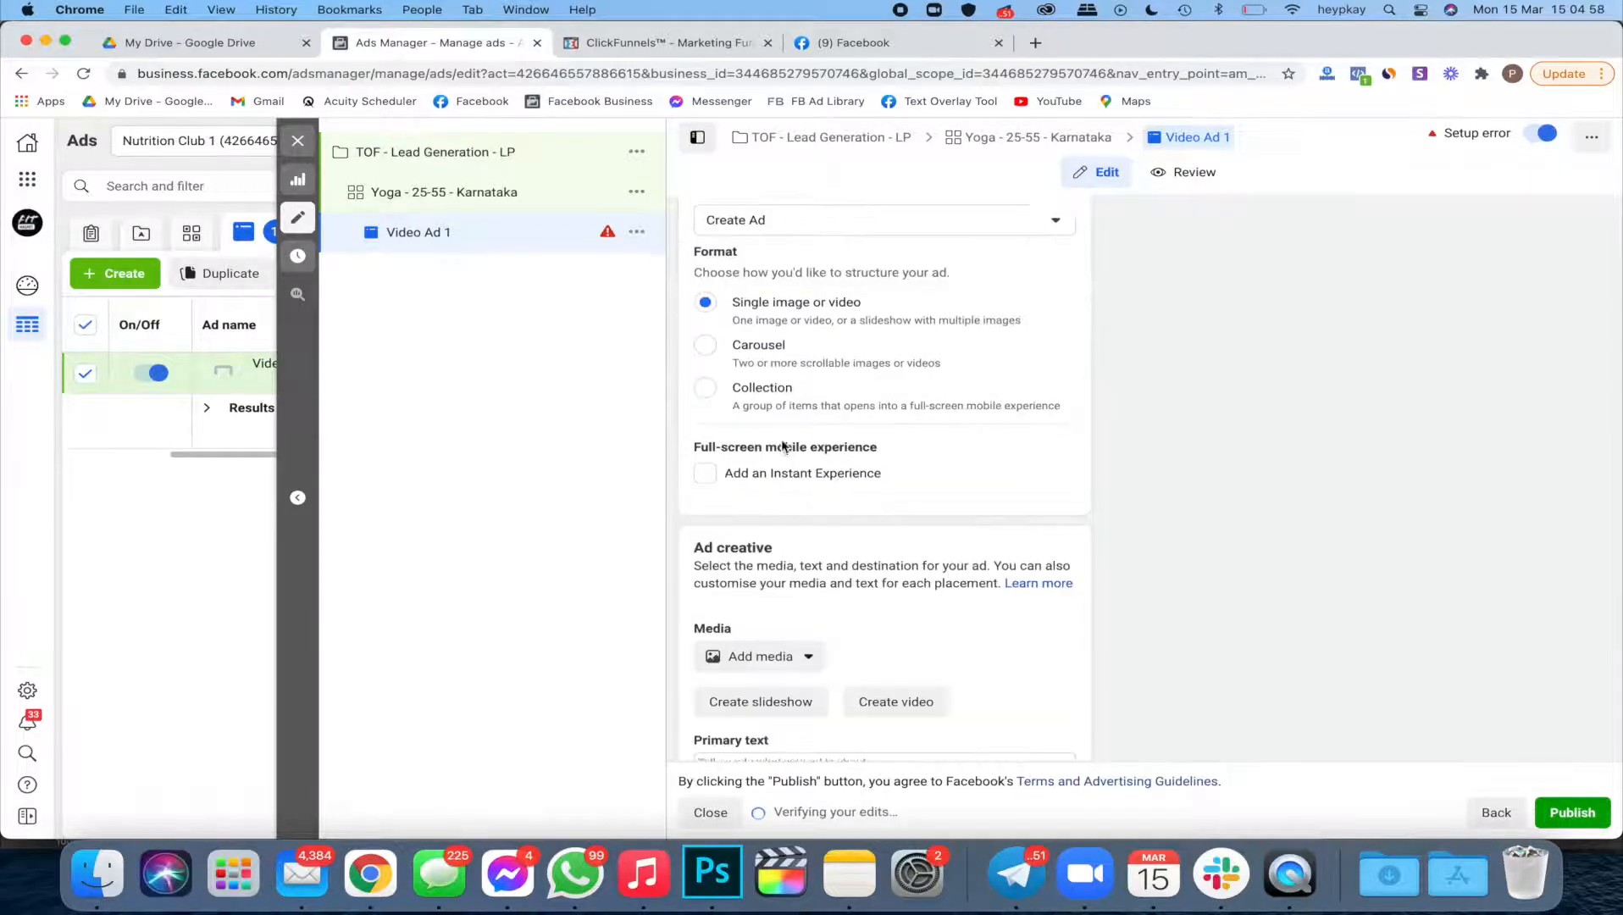
scroll(781, 439, up, 1)
click(753, 321)
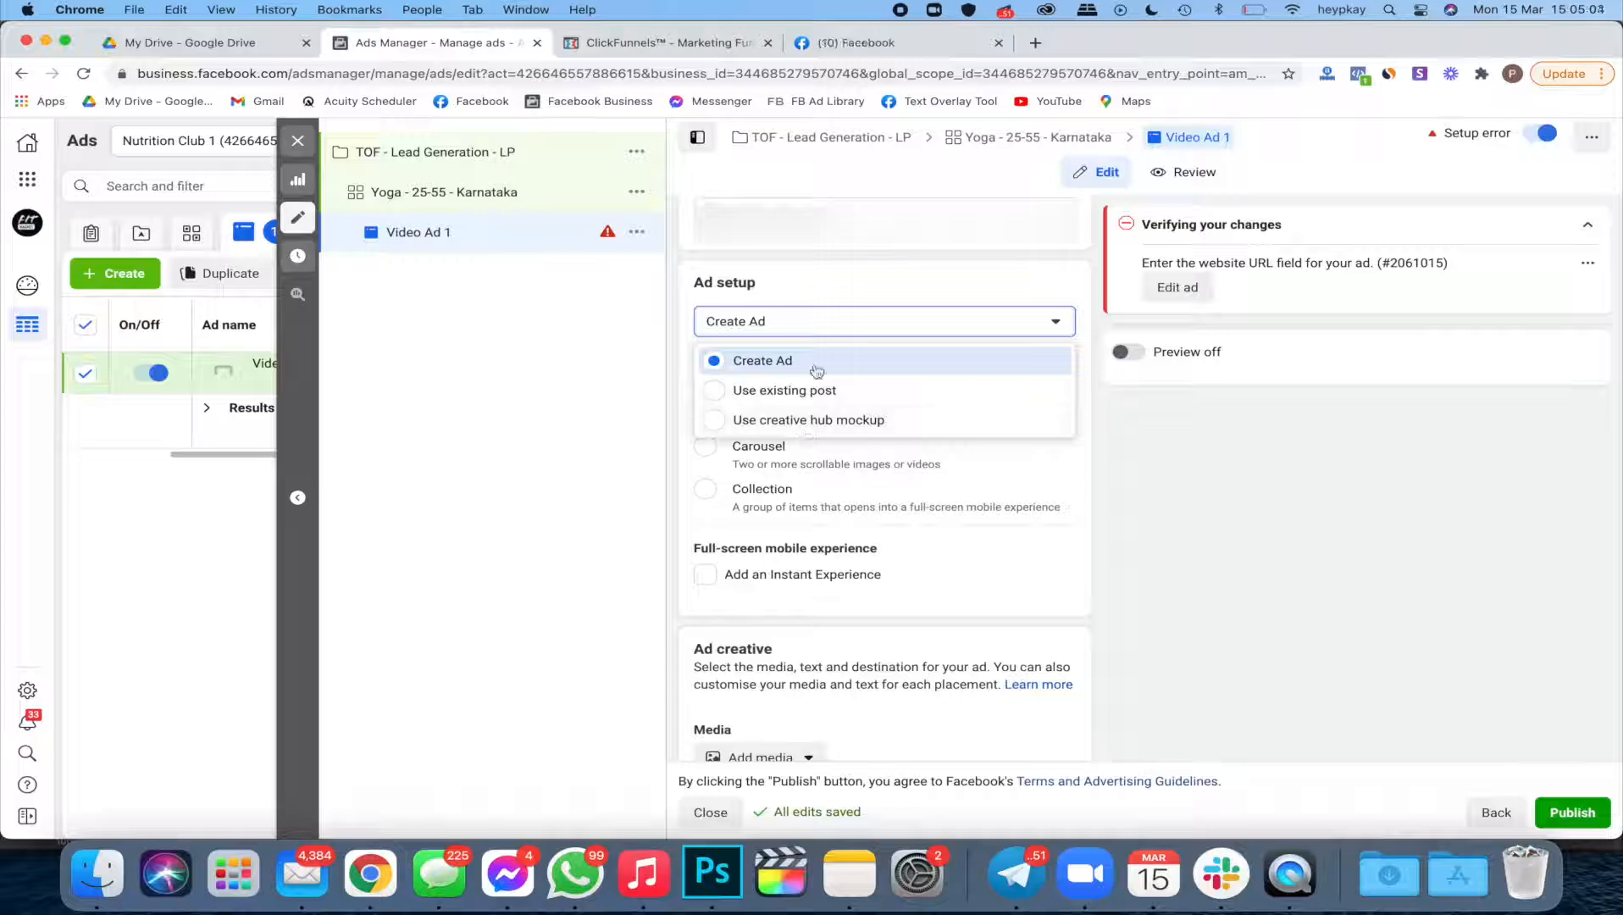
click(804, 323)
scroll(778, 336, down, 1)
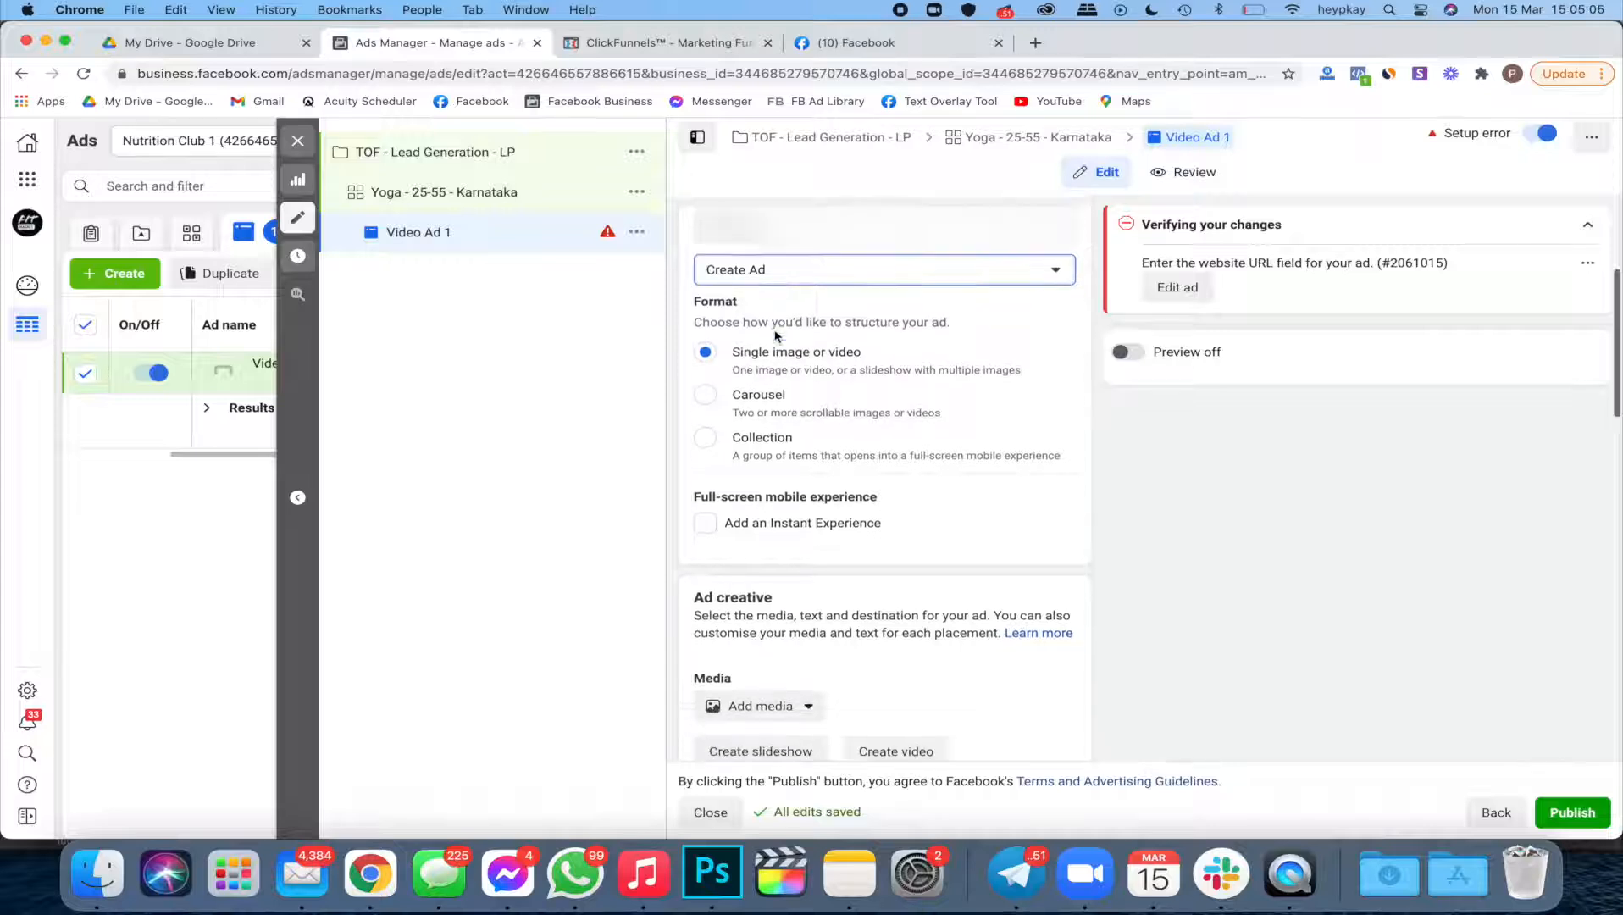
scroll(756, 364, down, 2)
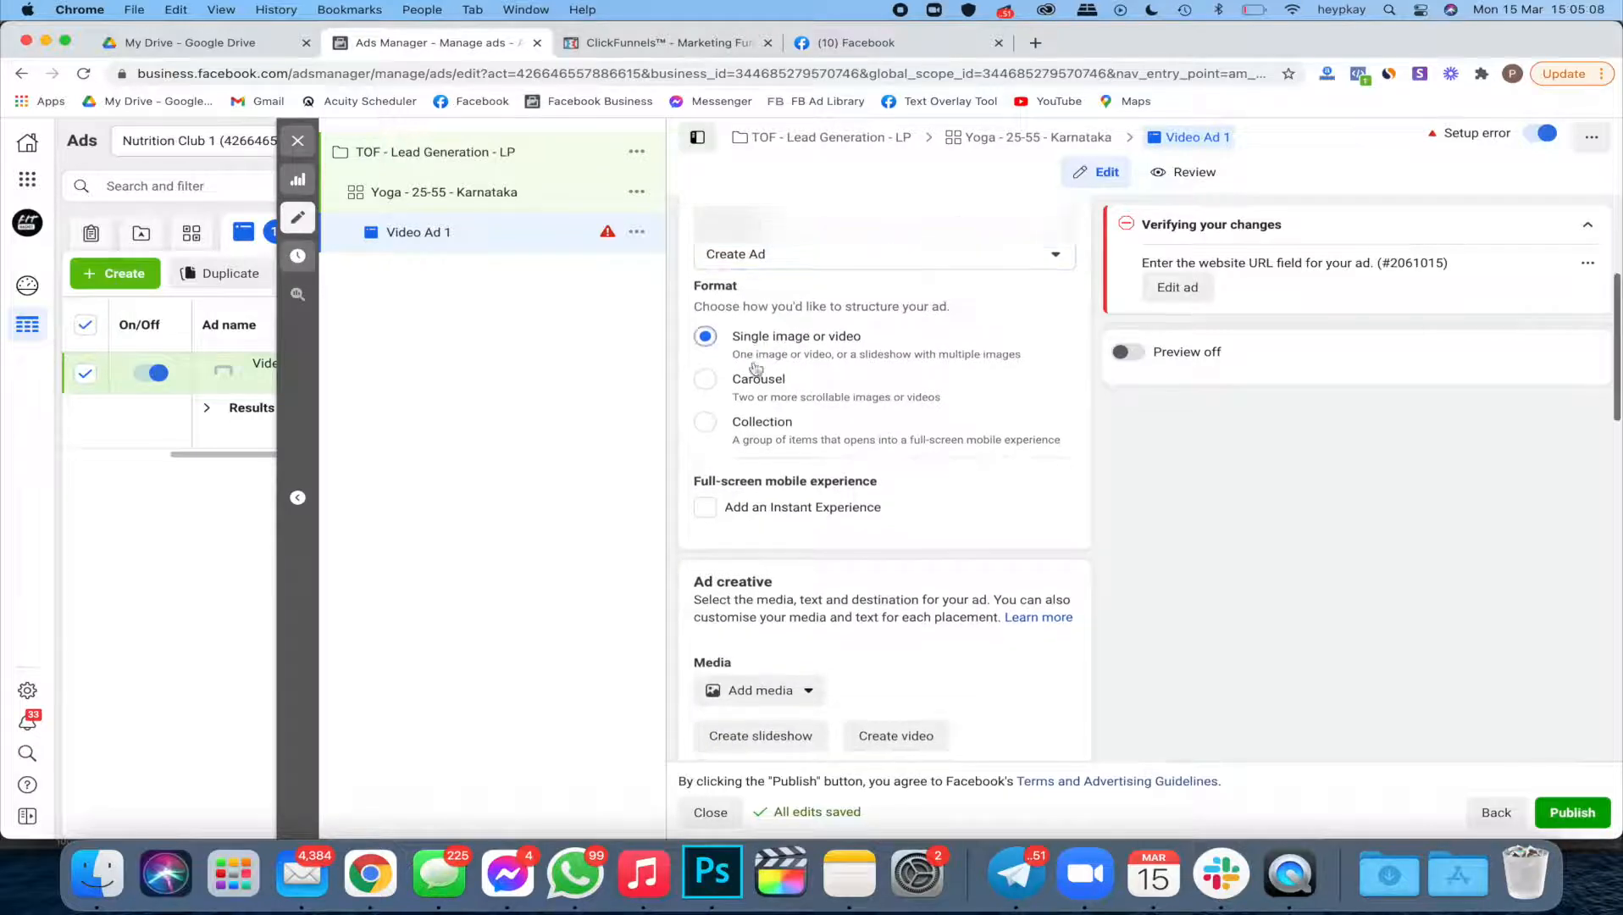
scroll(766, 398, up, 3)
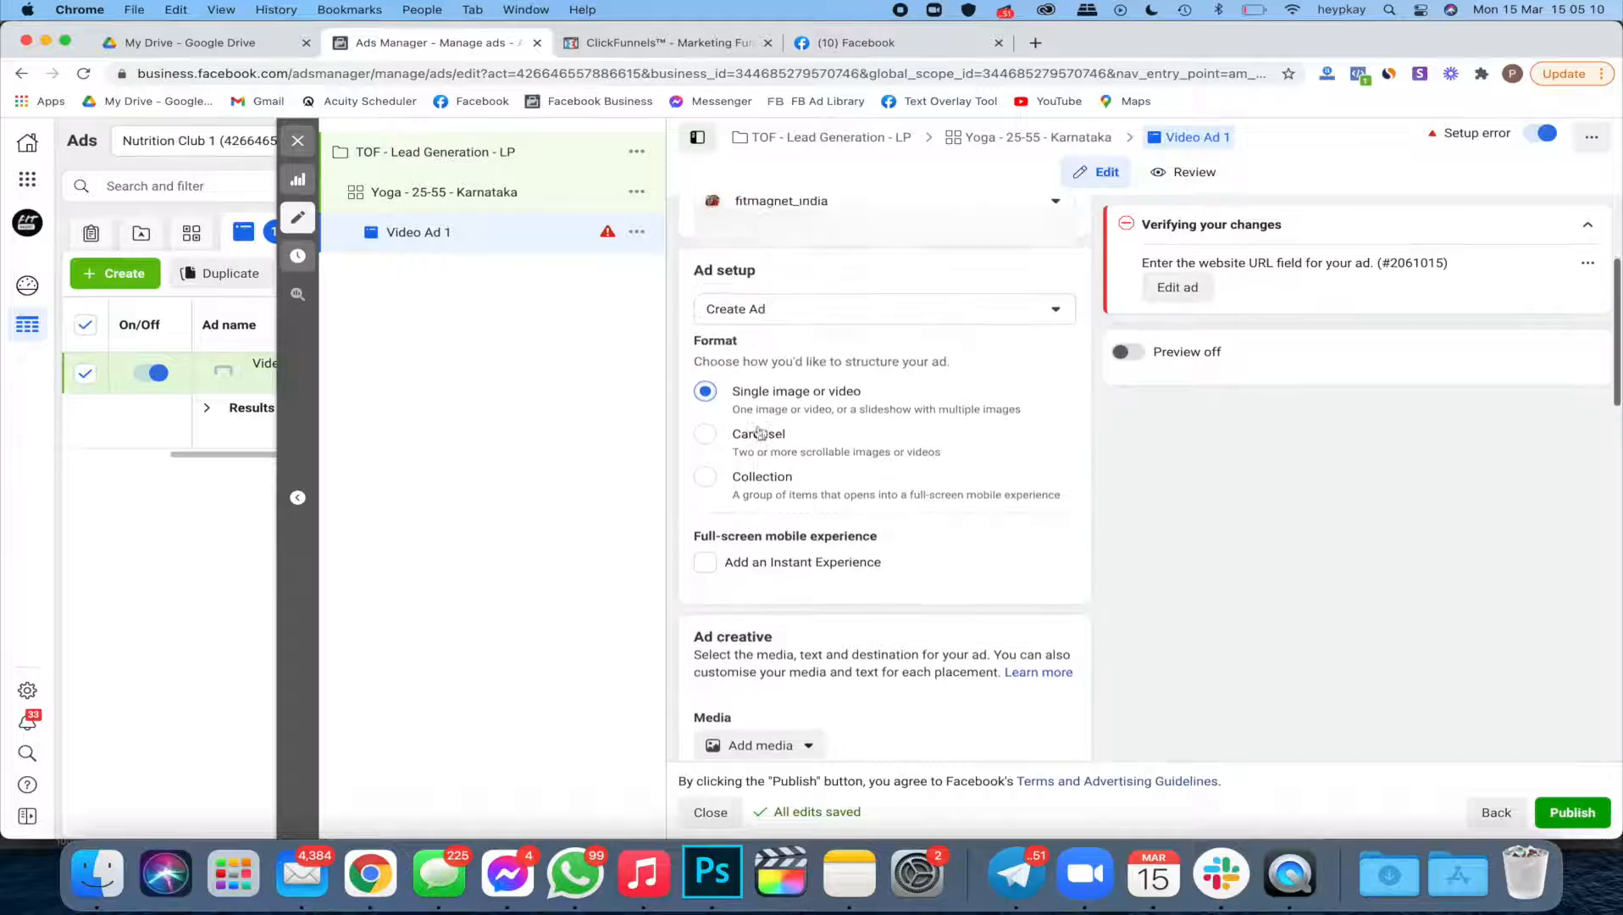
click(774, 332)
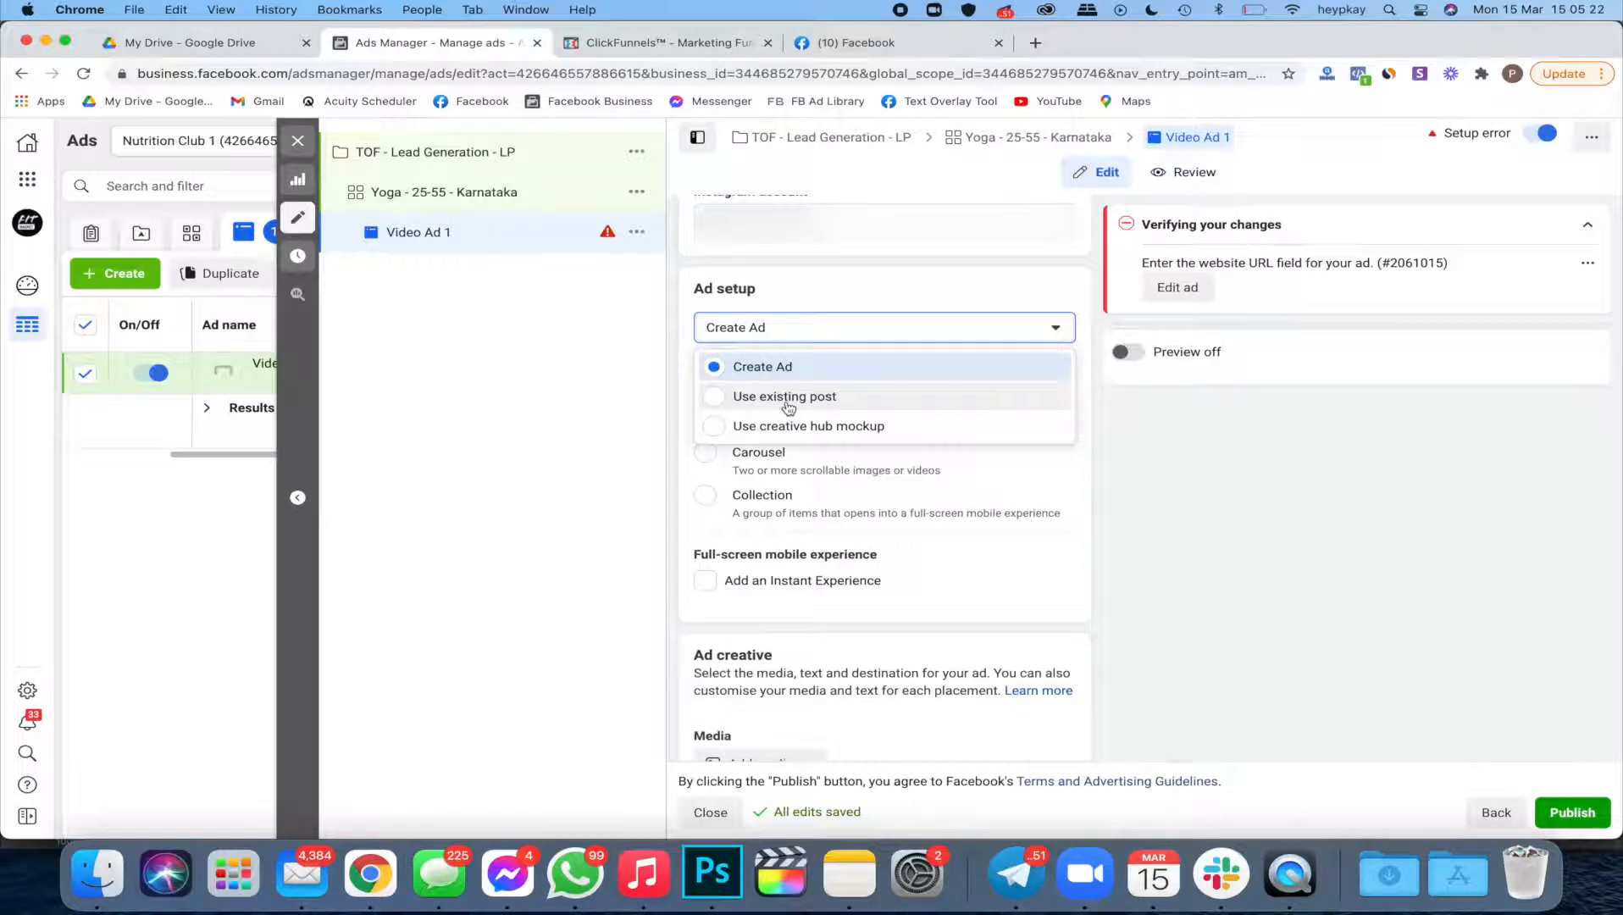
click(798, 331)
scroll(763, 360, down, 1)
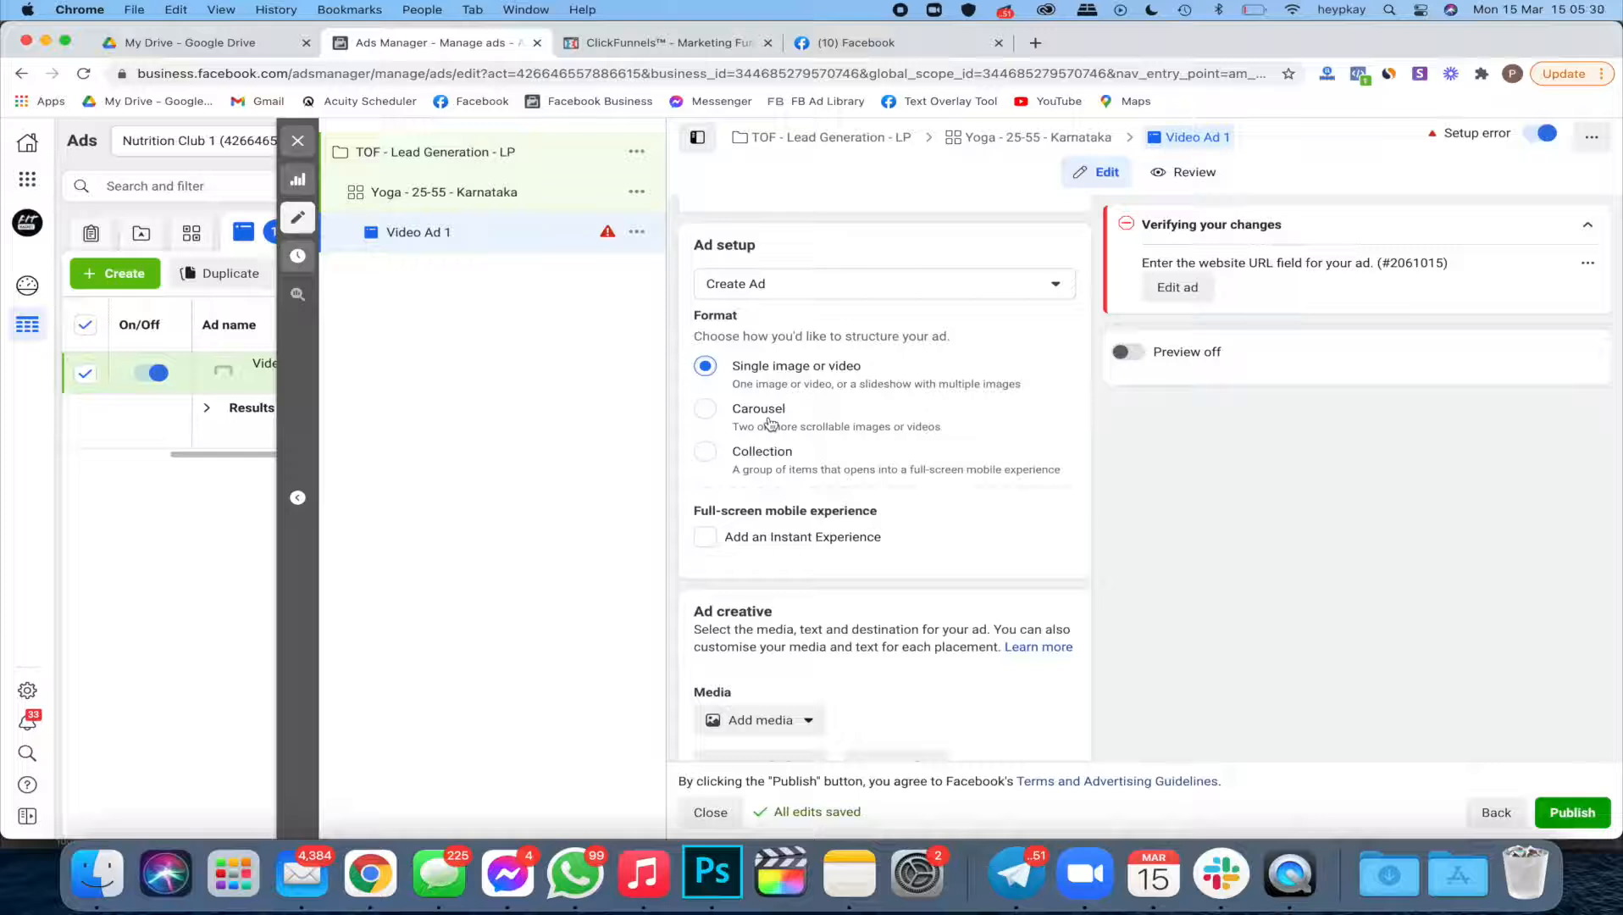
scroll(769, 424, down, 1)
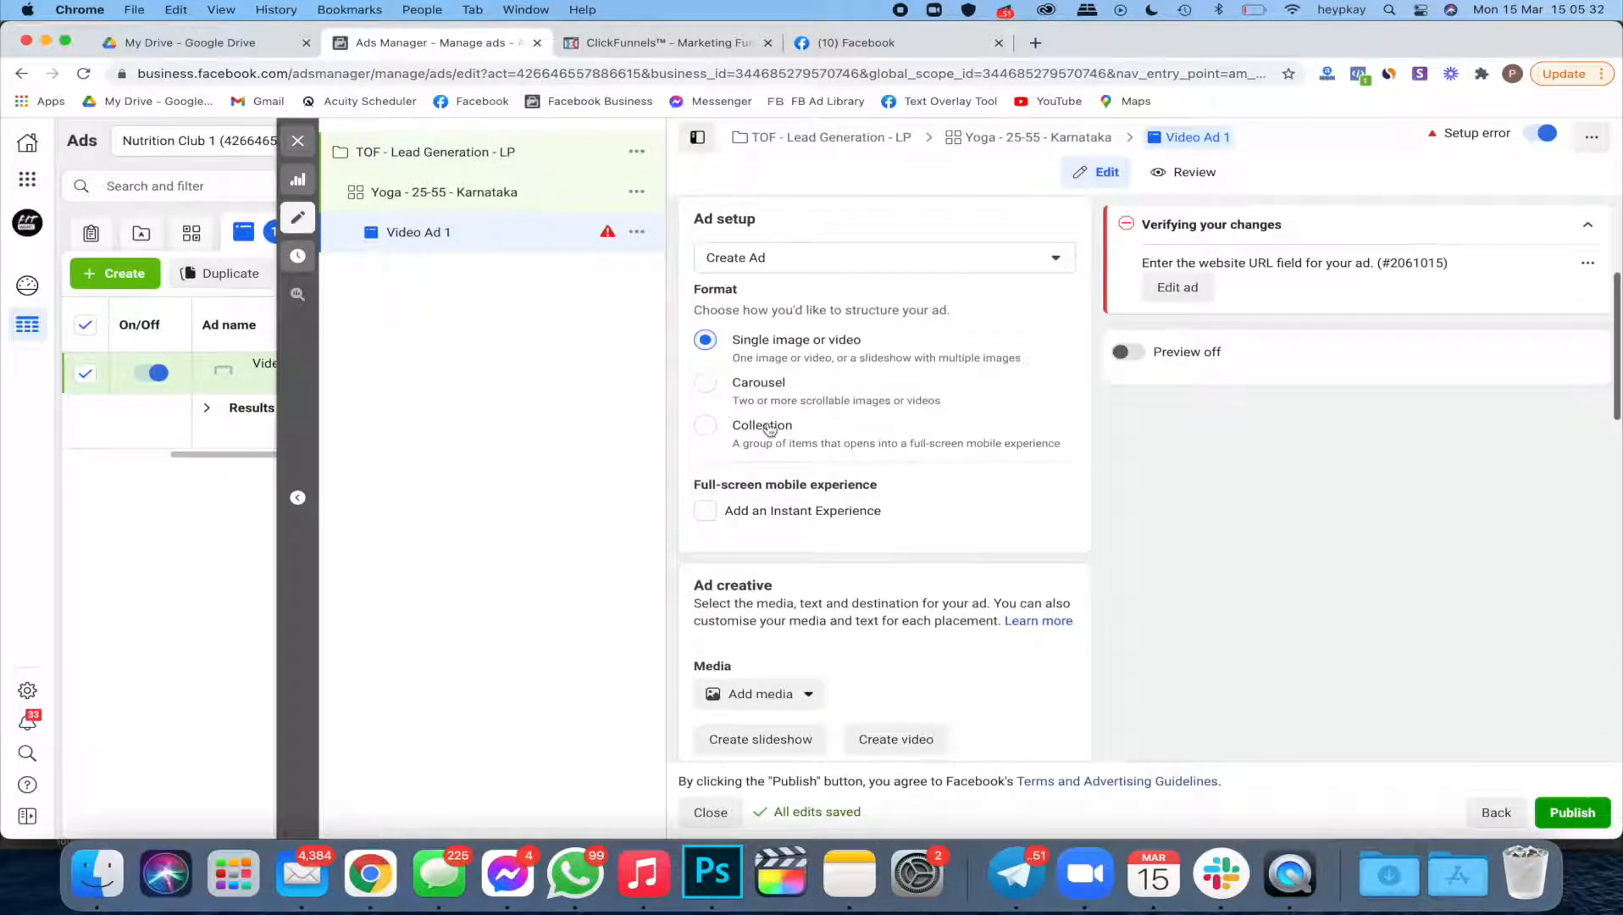
scroll(766, 427, down, 2)
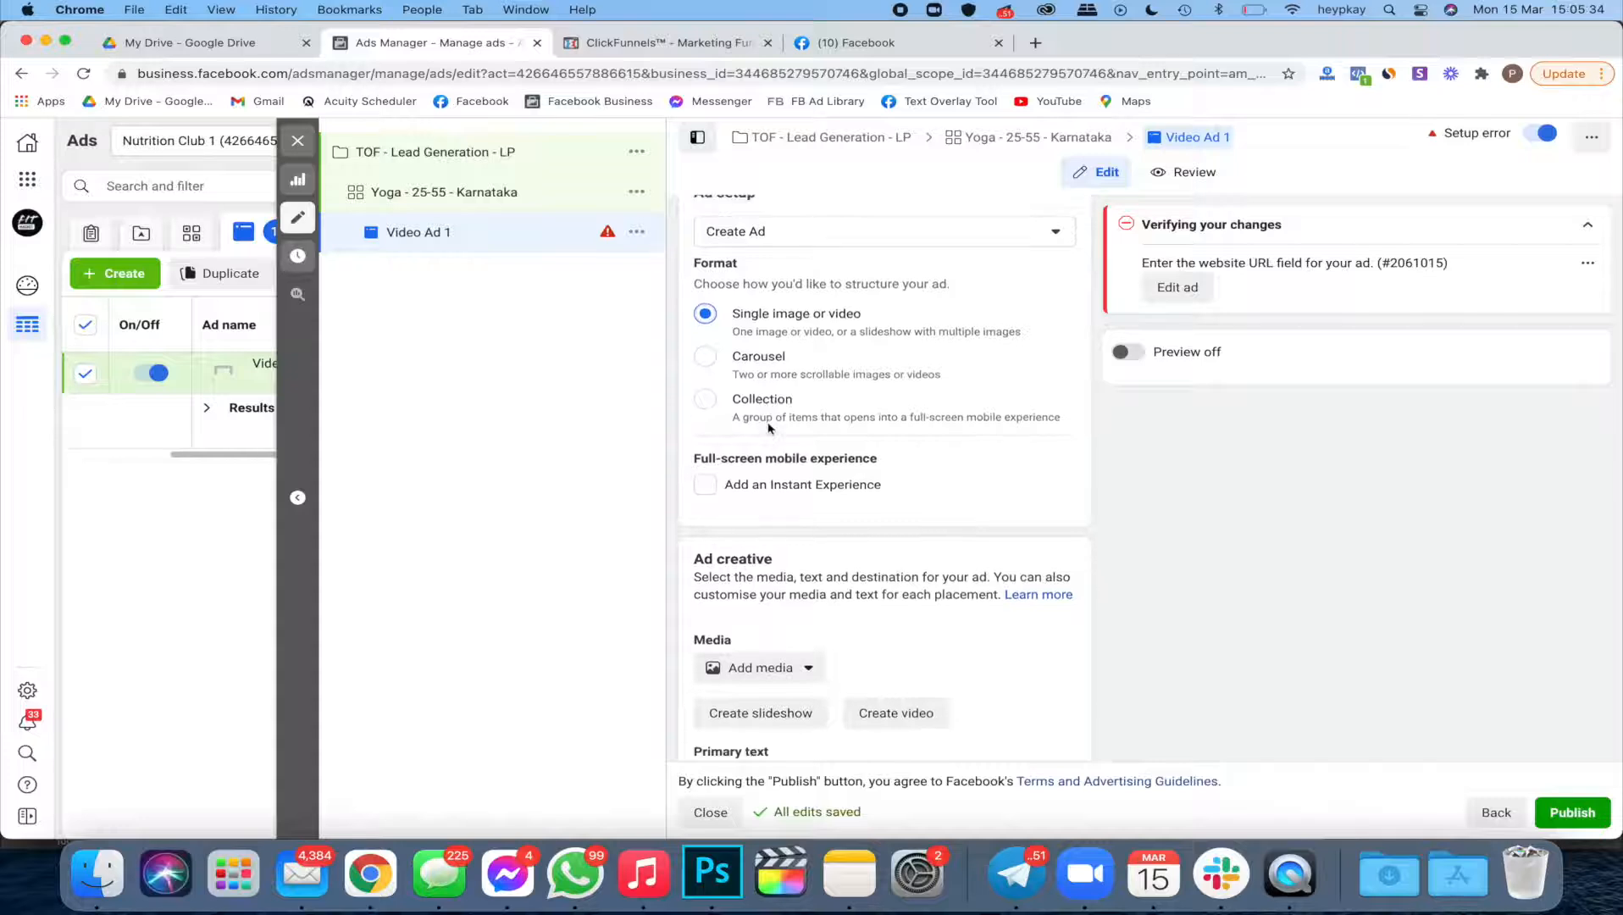
Step: Add the account video "New Kannada Video-final.mp4" as the media in the ad creative
scroll(749, 456, down, 7)
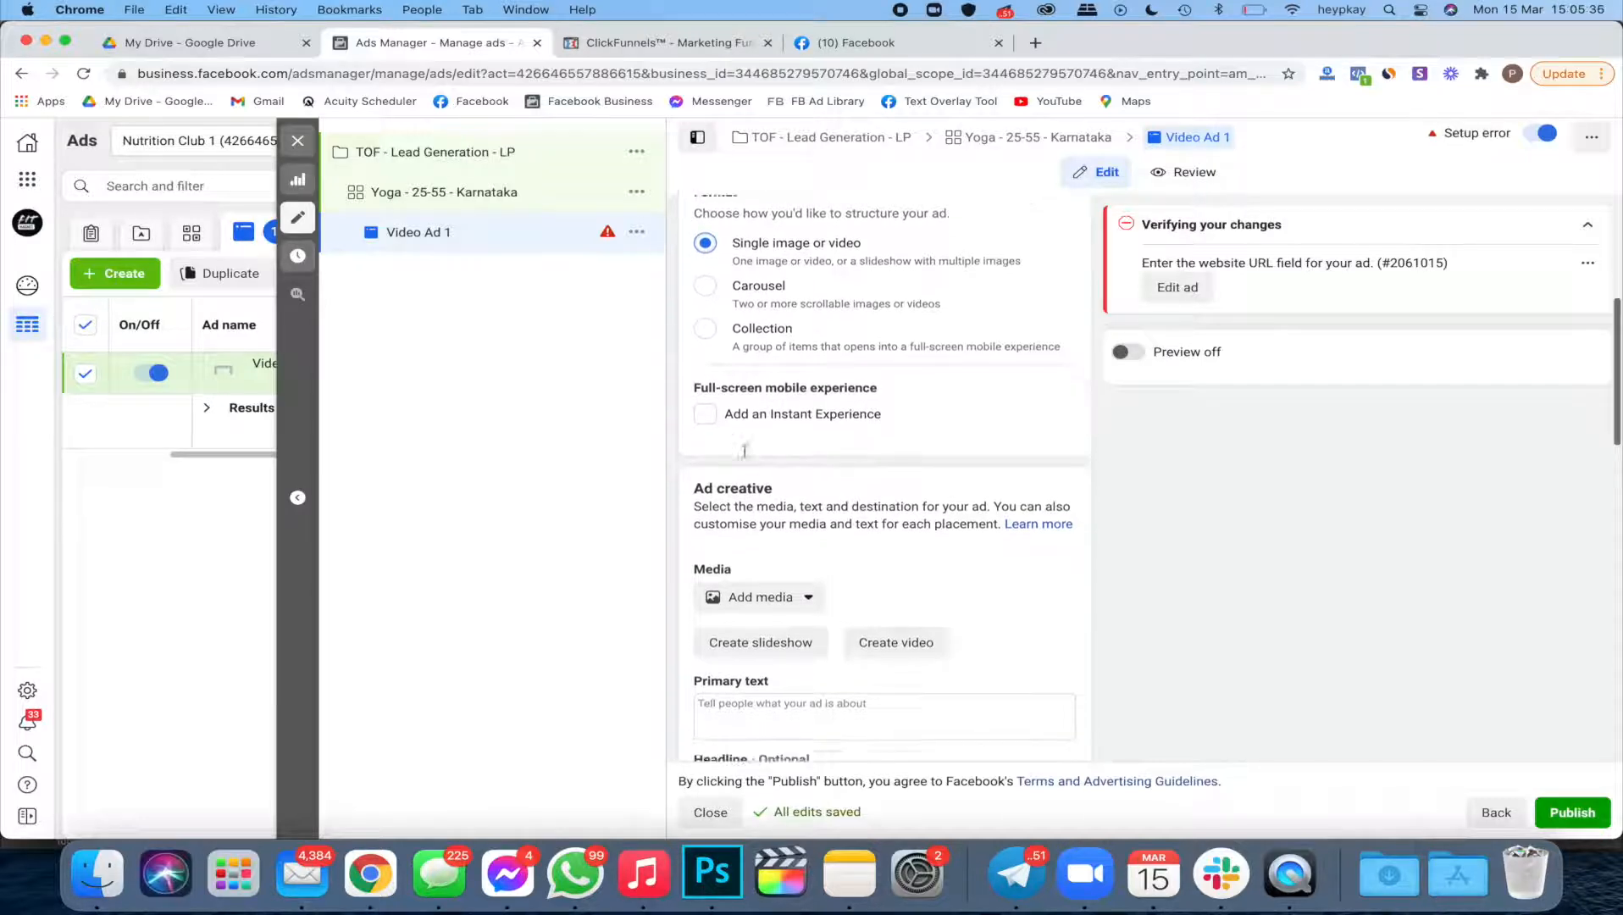
click(768, 395)
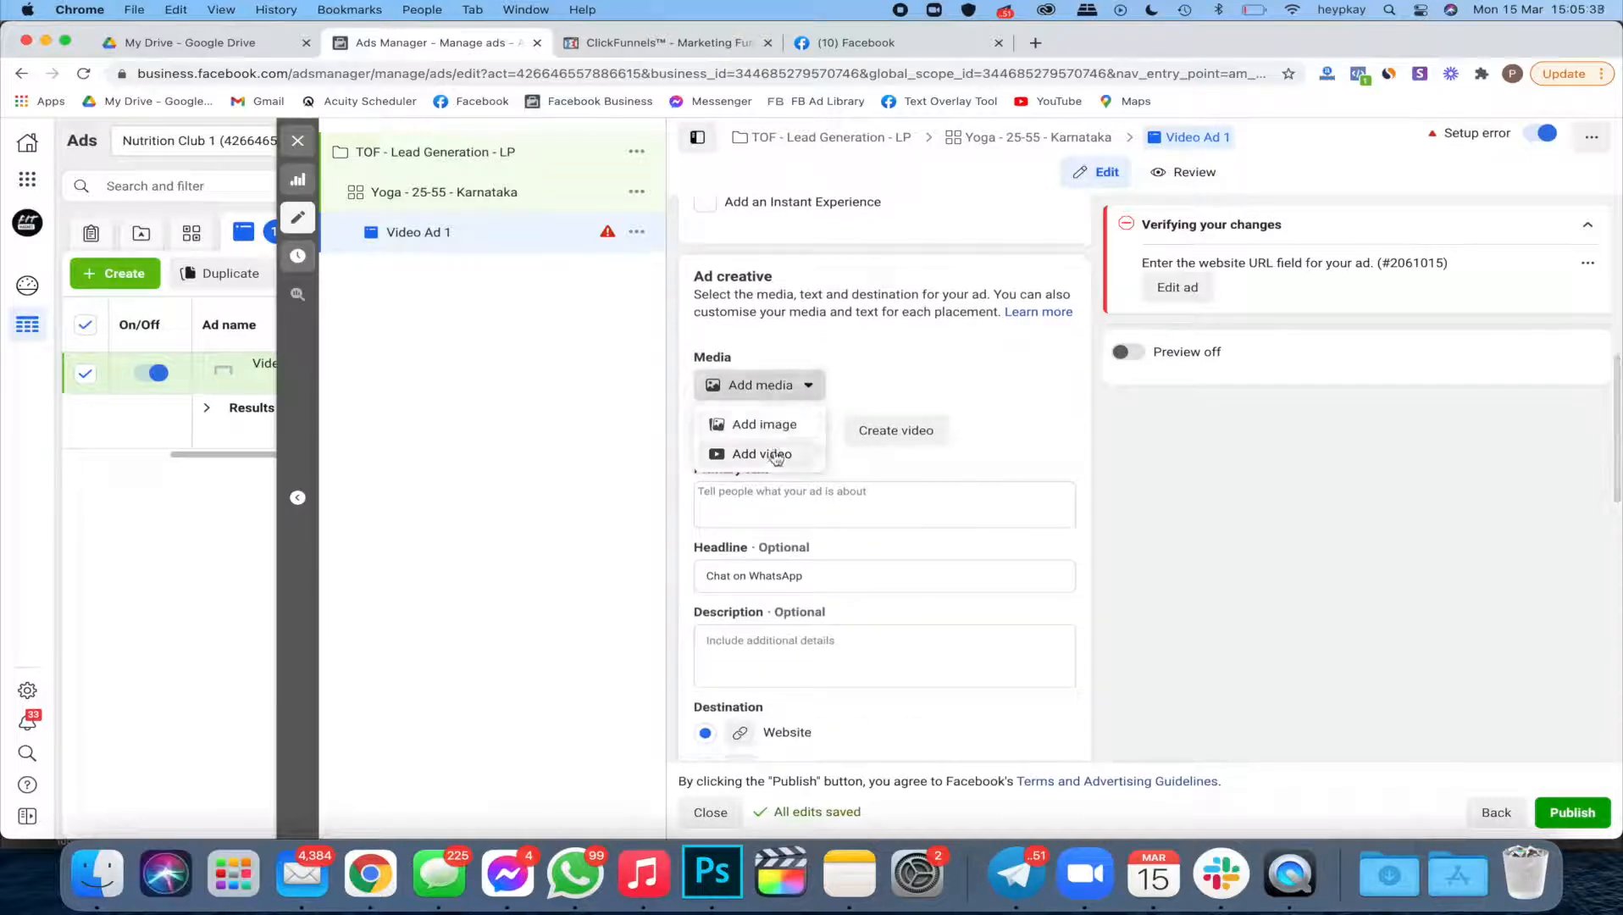
click(774, 455)
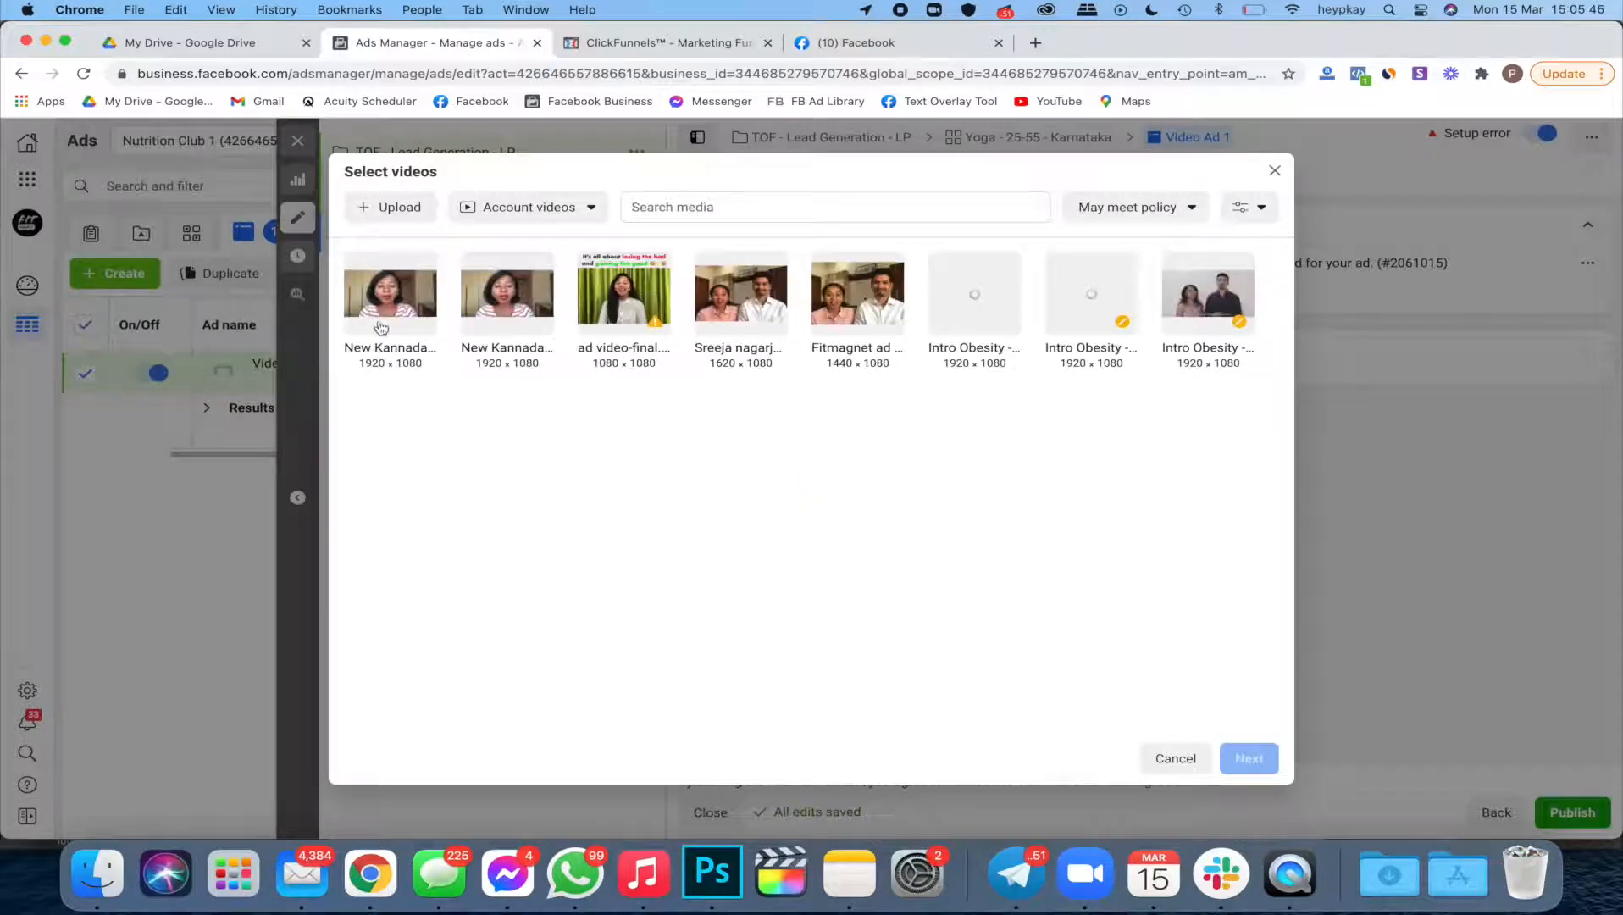
click(381, 328)
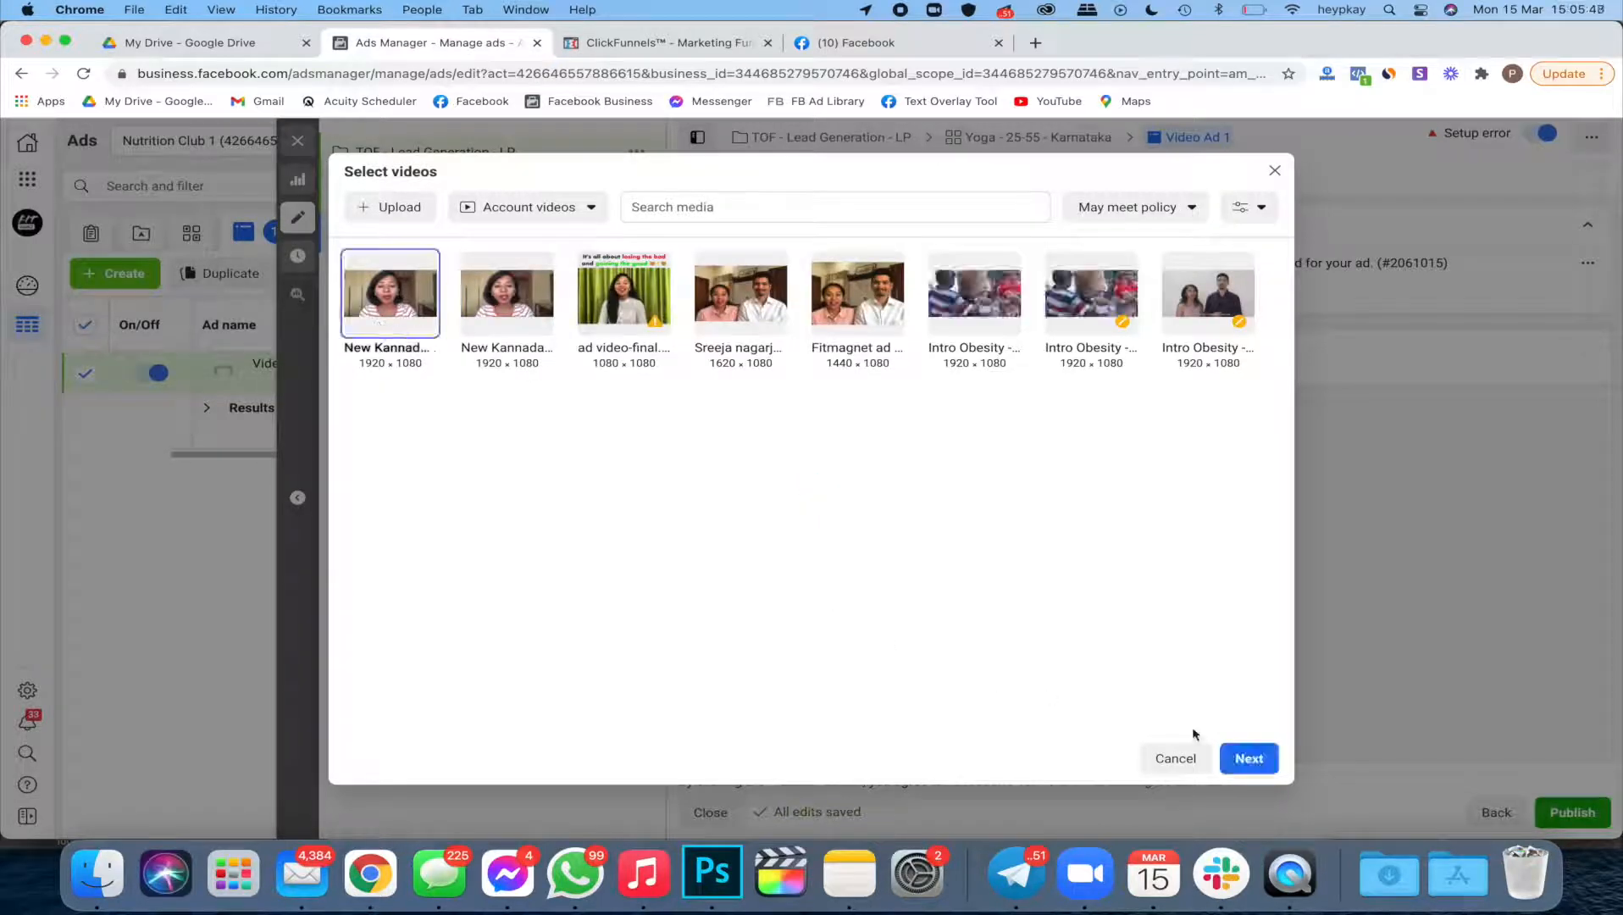
click(1247, 758)
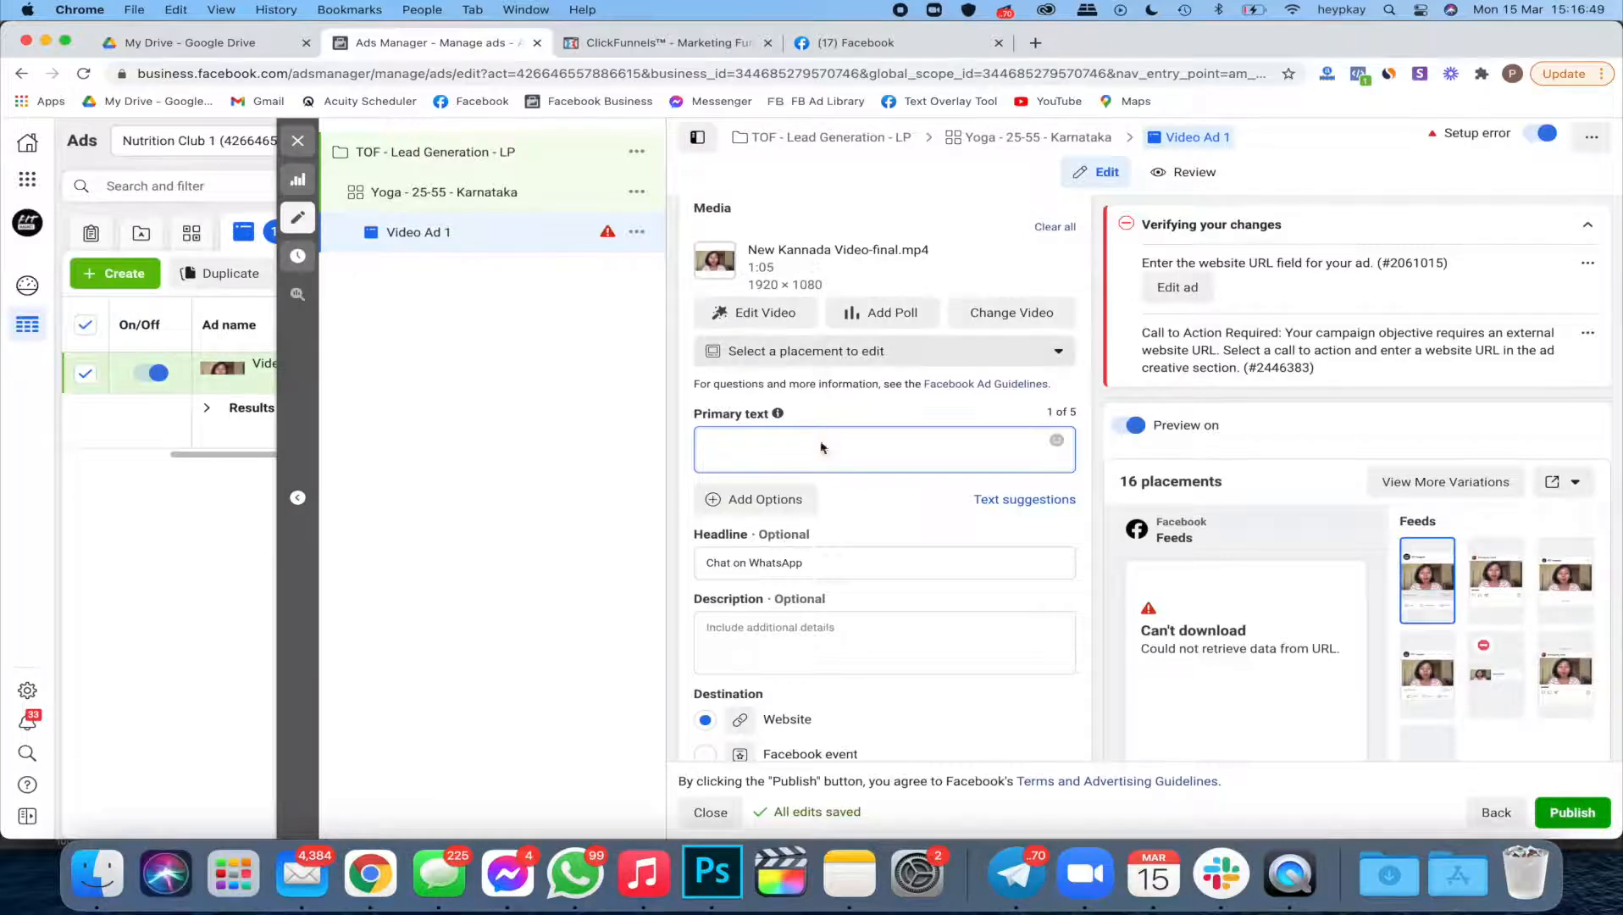
Step: Locate the ad's Primary text below the media settings and open it for editing
scroll(820, 445, down, 2)
drag(694, 332, 761, 331)
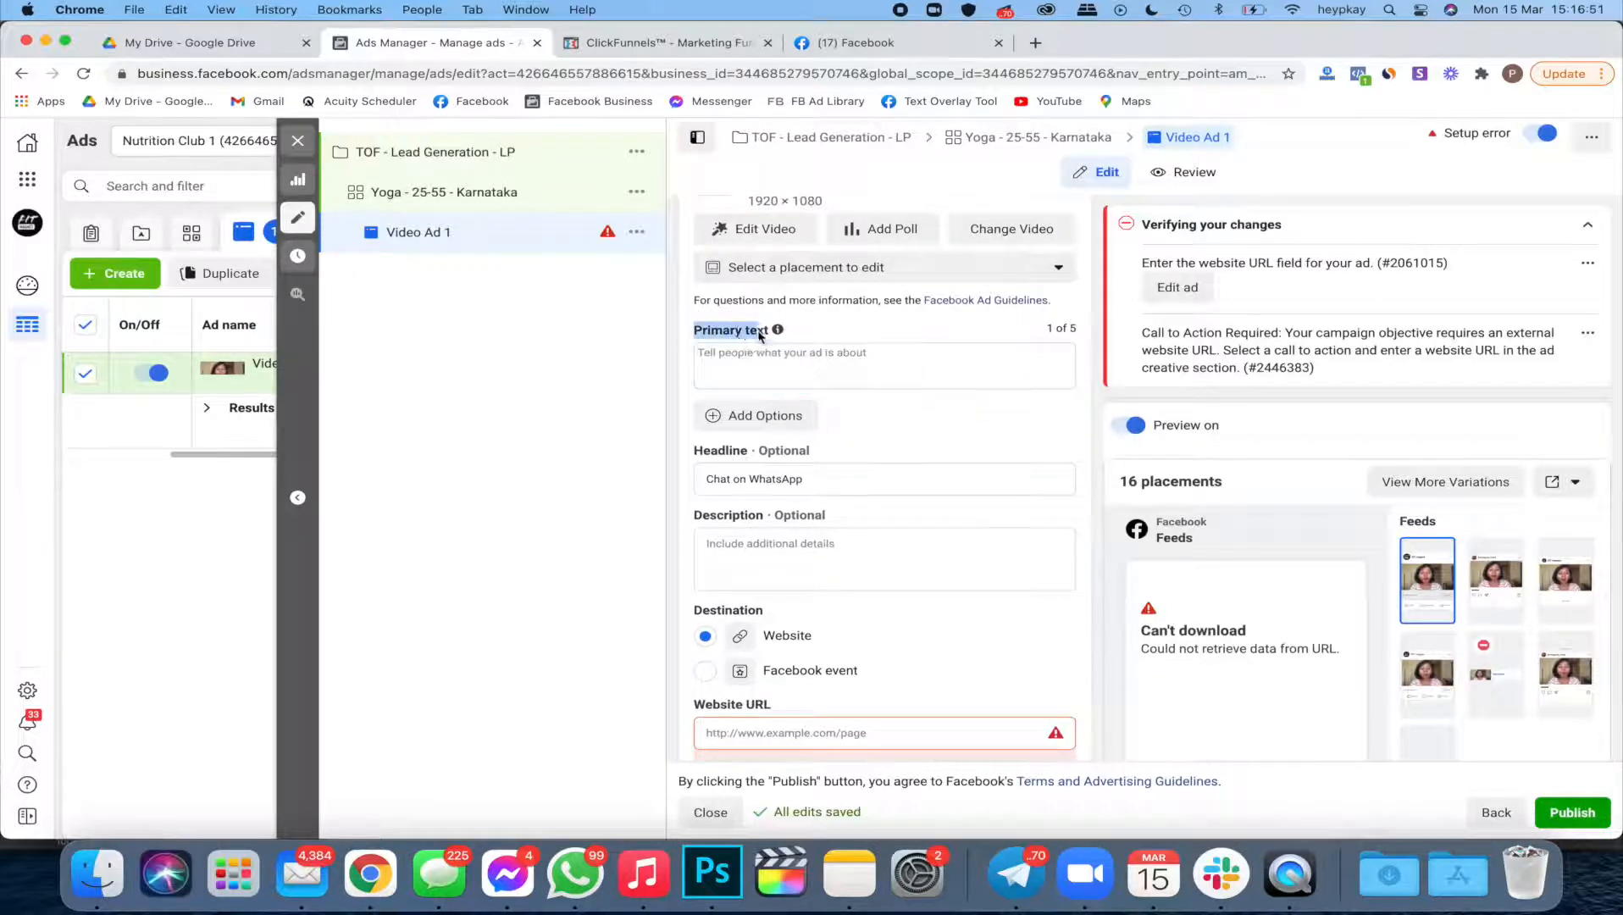
click(758, 353)
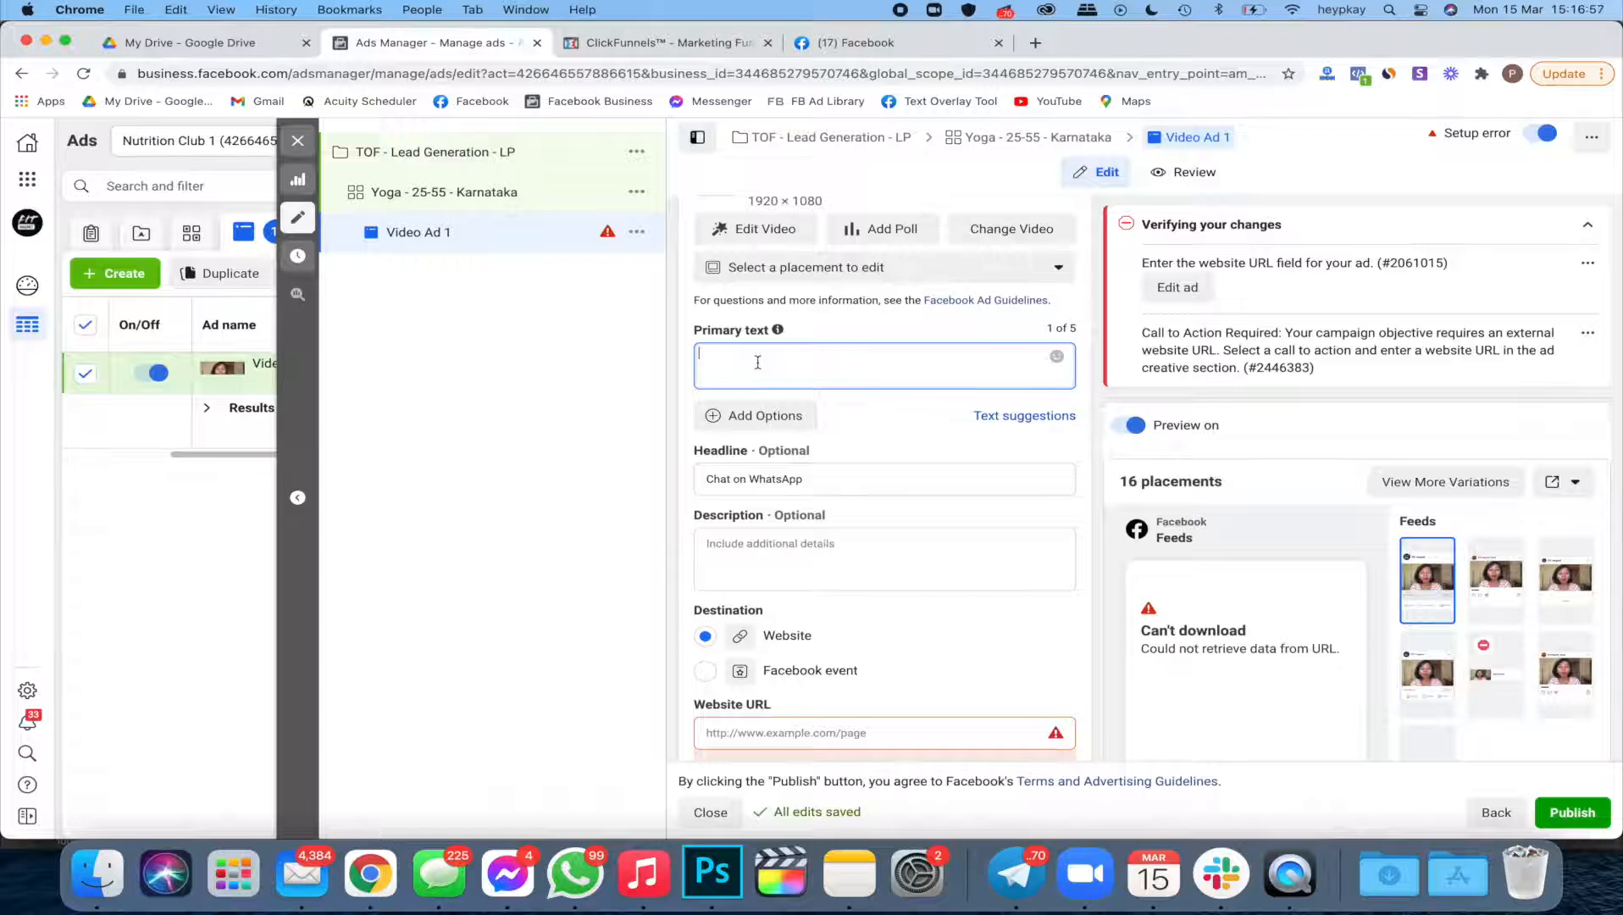
Step: Switch to Facebook, expand a sponsored post in the feed, and read through its full primary text as an example
click(900, 44)
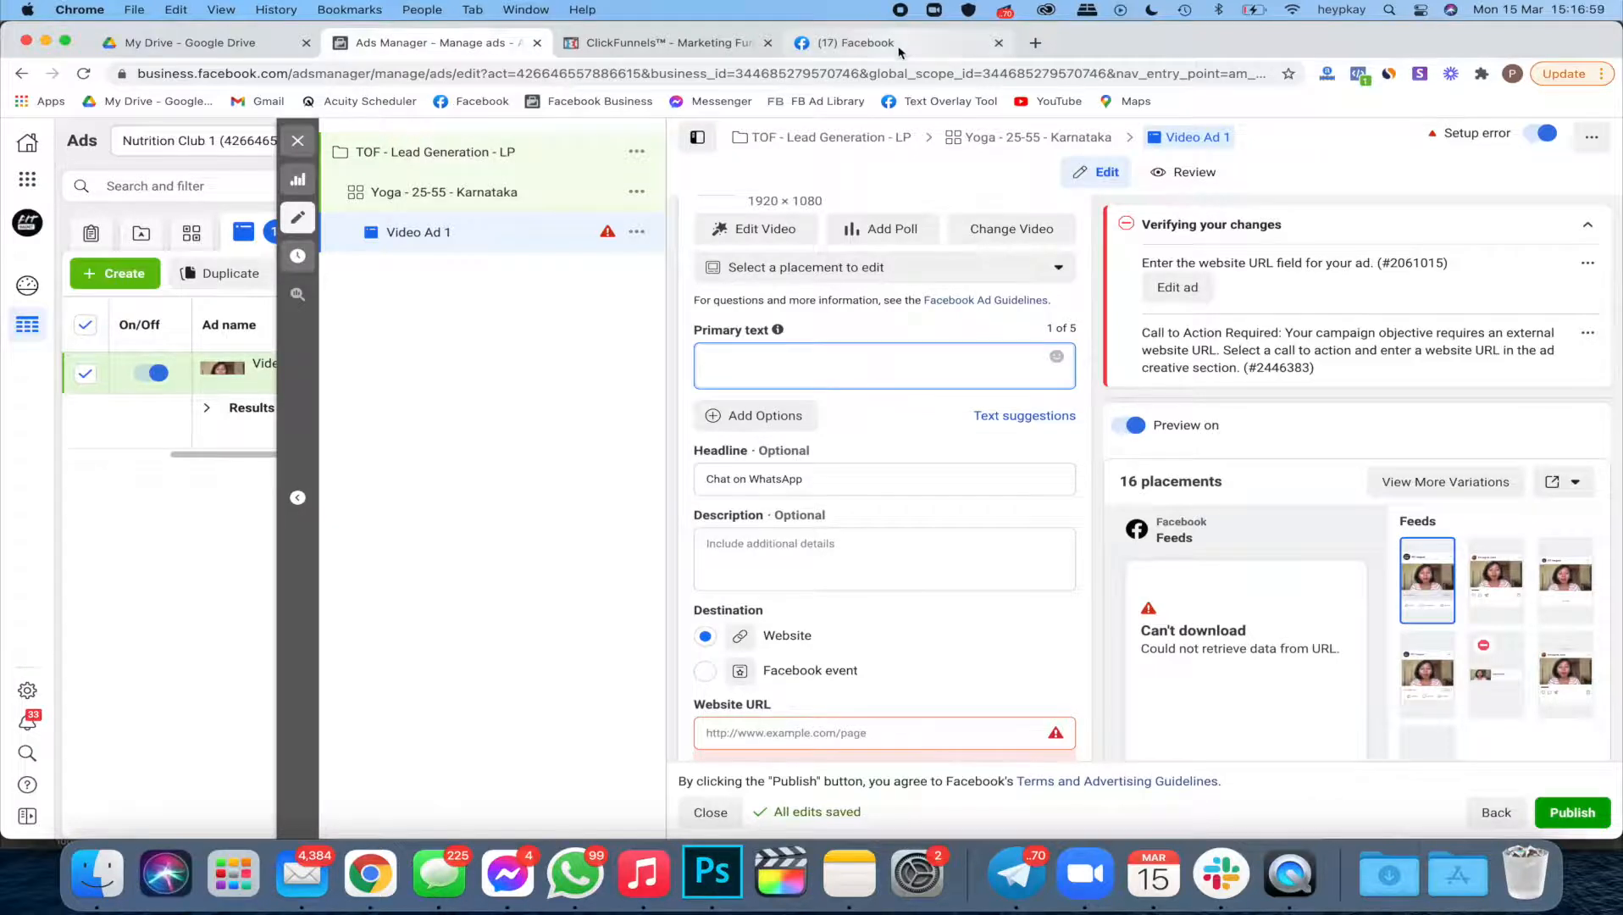
scroll(746, 457, down, 3)
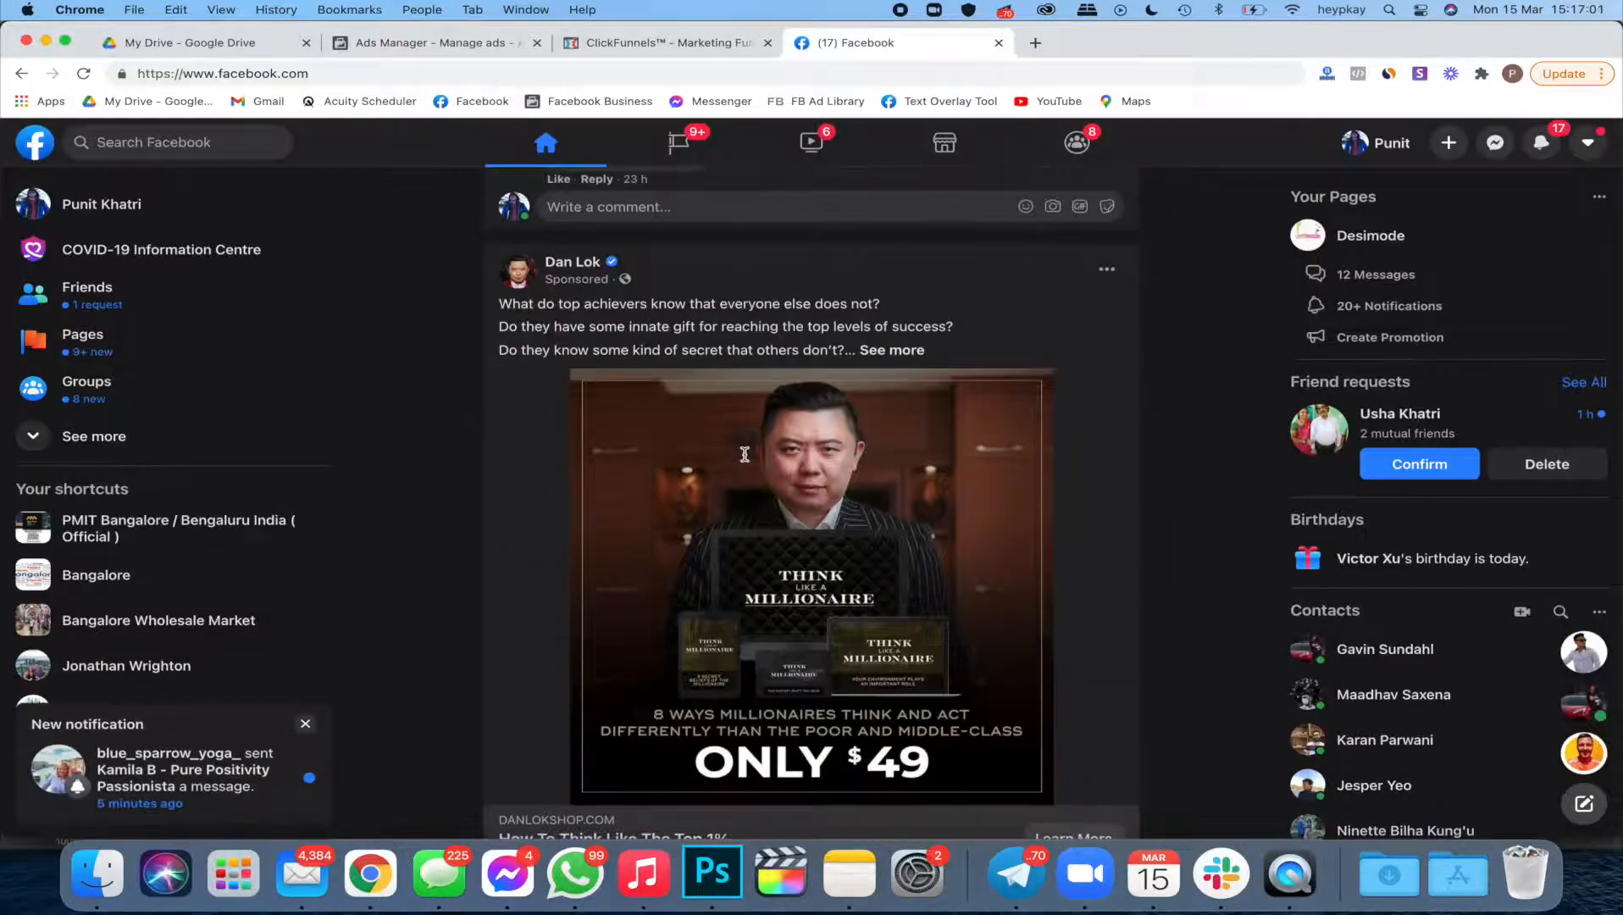
click(865, 351)
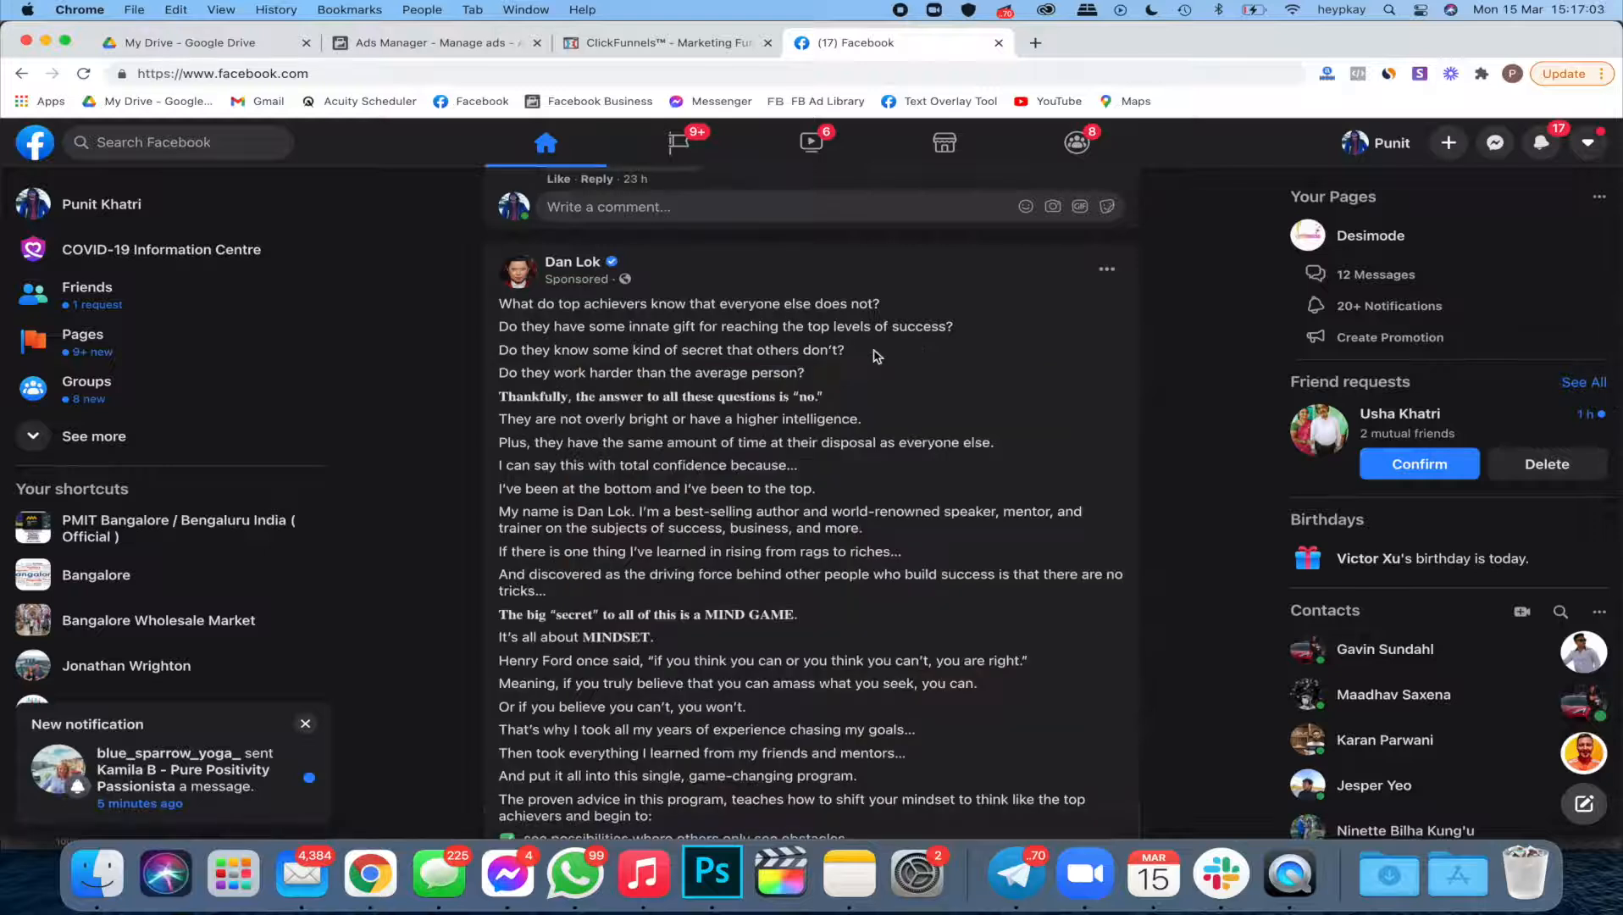
scroll(873, 355, down, 3)
scroll(877, 355, up, 3)
scroll(877, 356, down, 8)
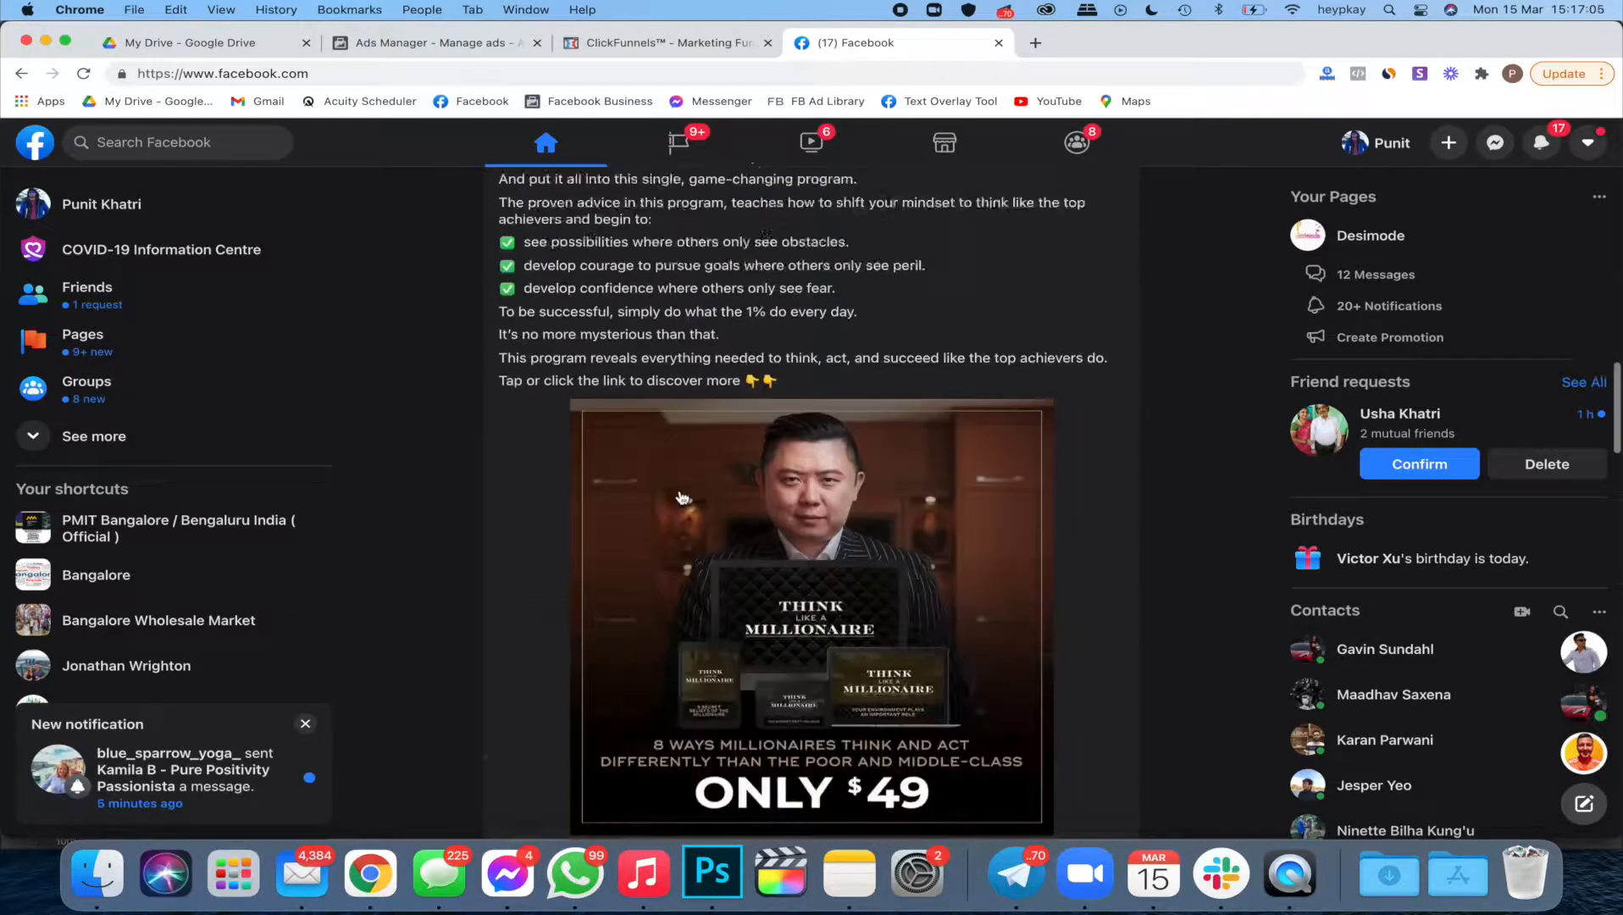
scroll(765, 529, up, 4)
scroll(792, 546, down, 4)
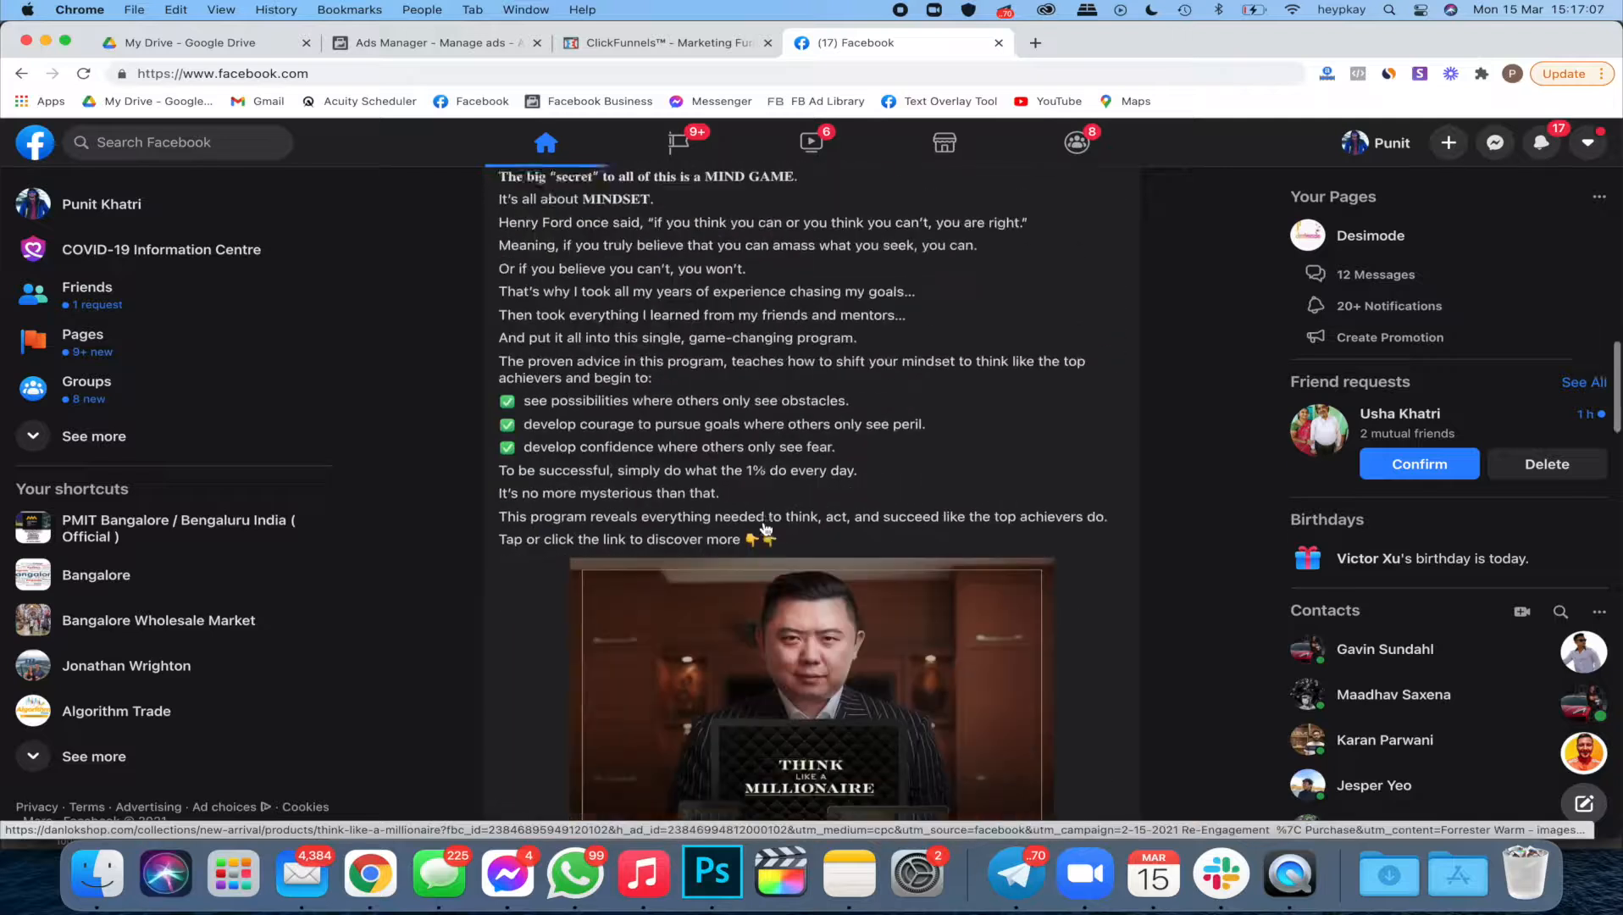
scroll(817, 565, up, 8)
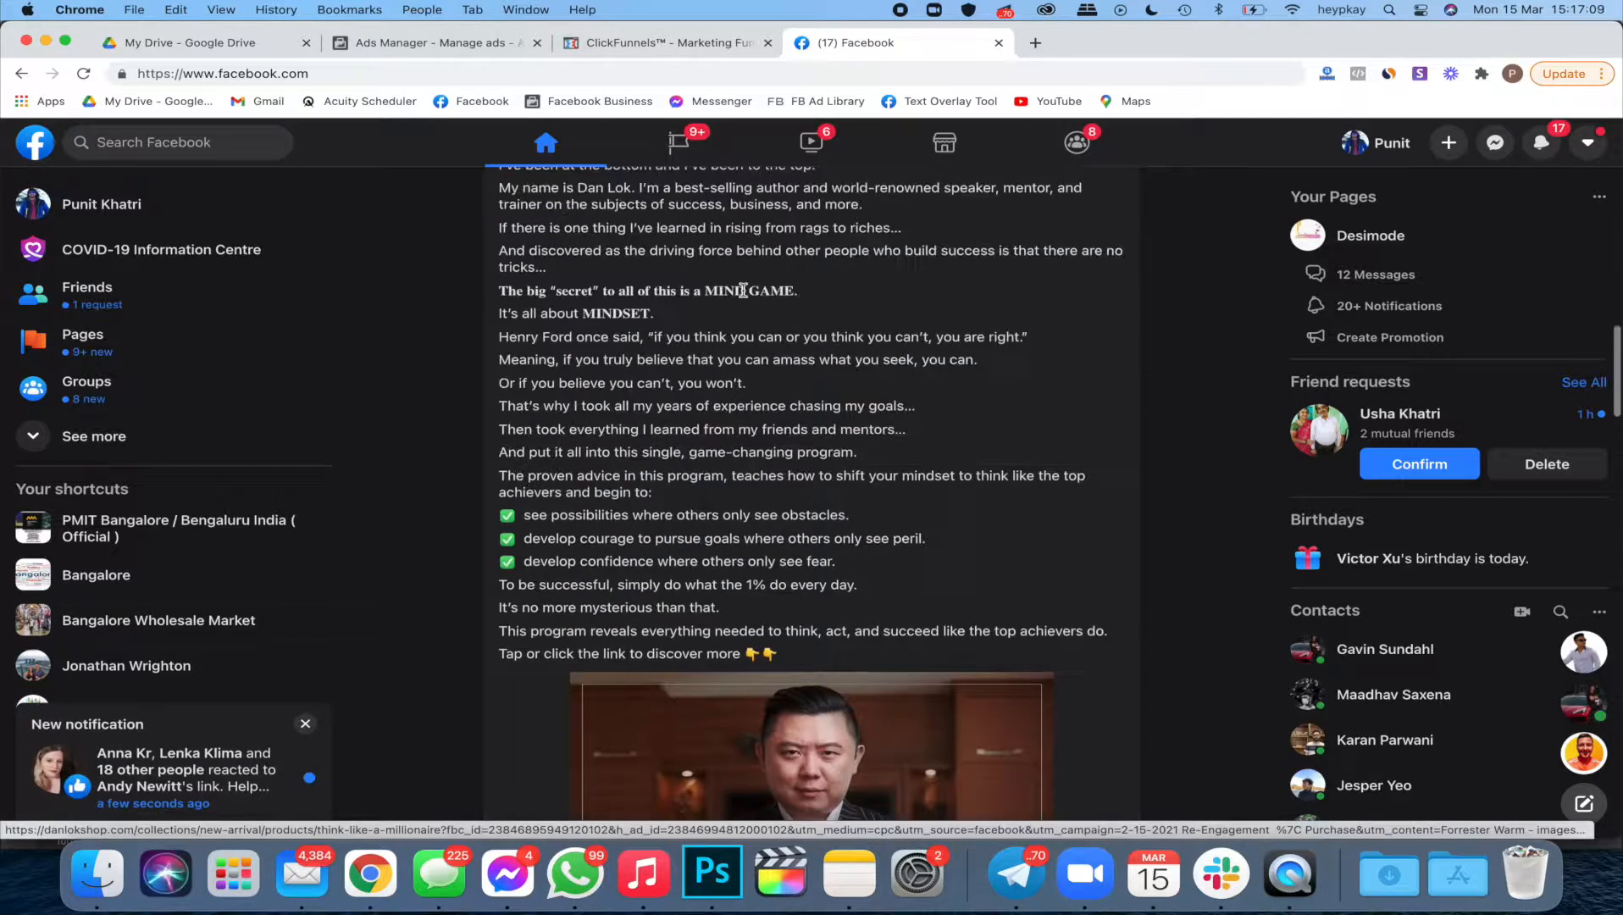
scroll(743, 294, down, 1)
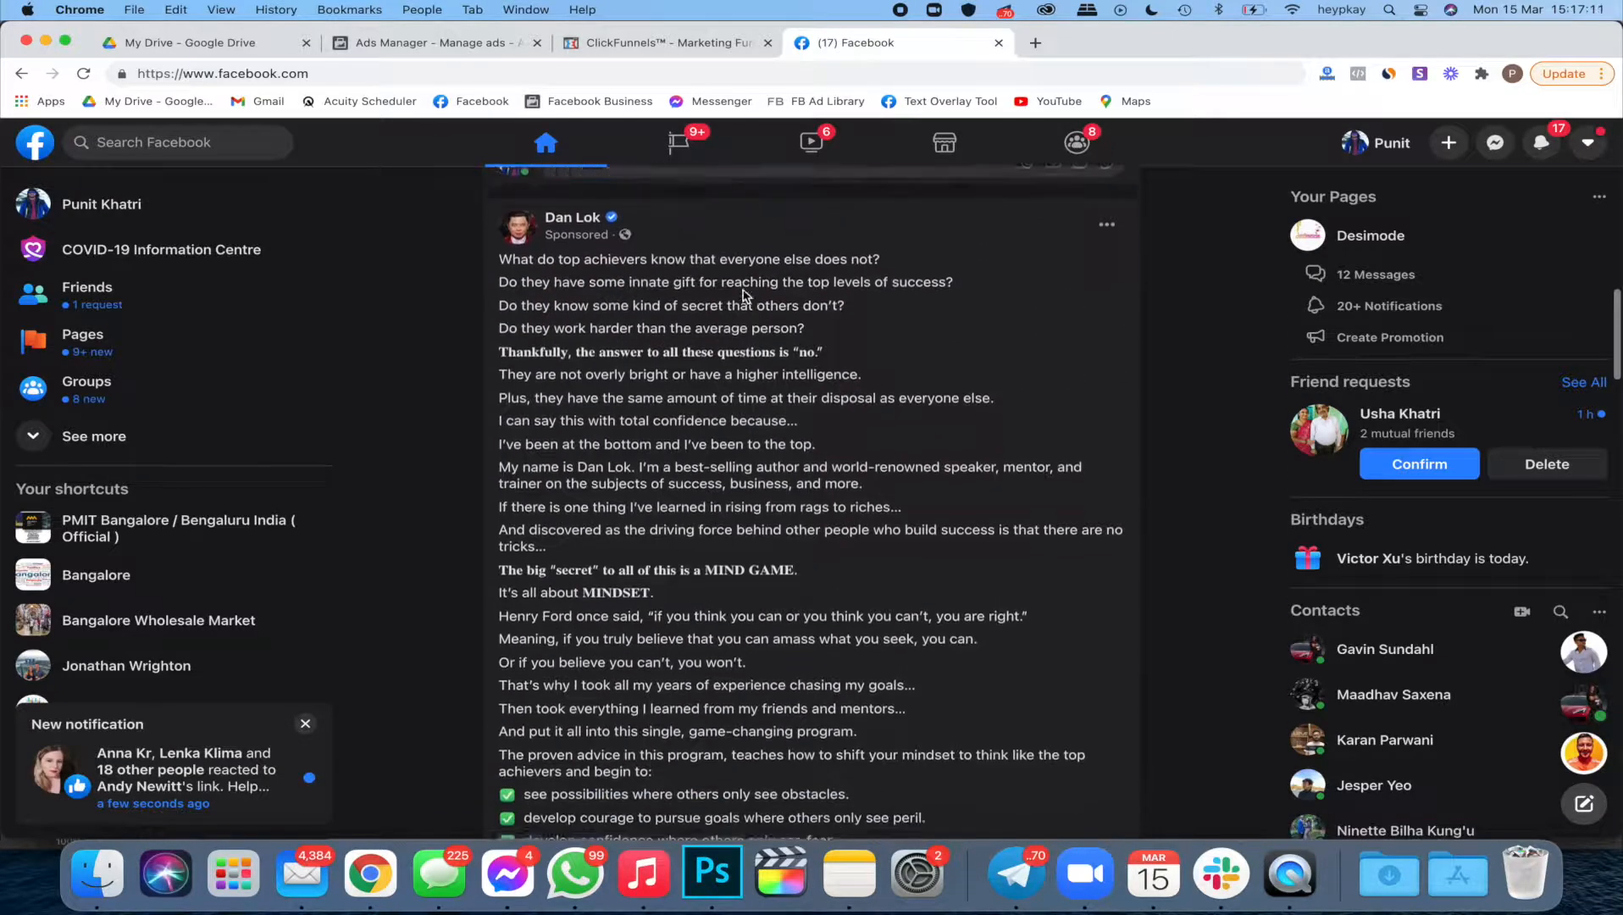
scroll(743, 294, down, 3)
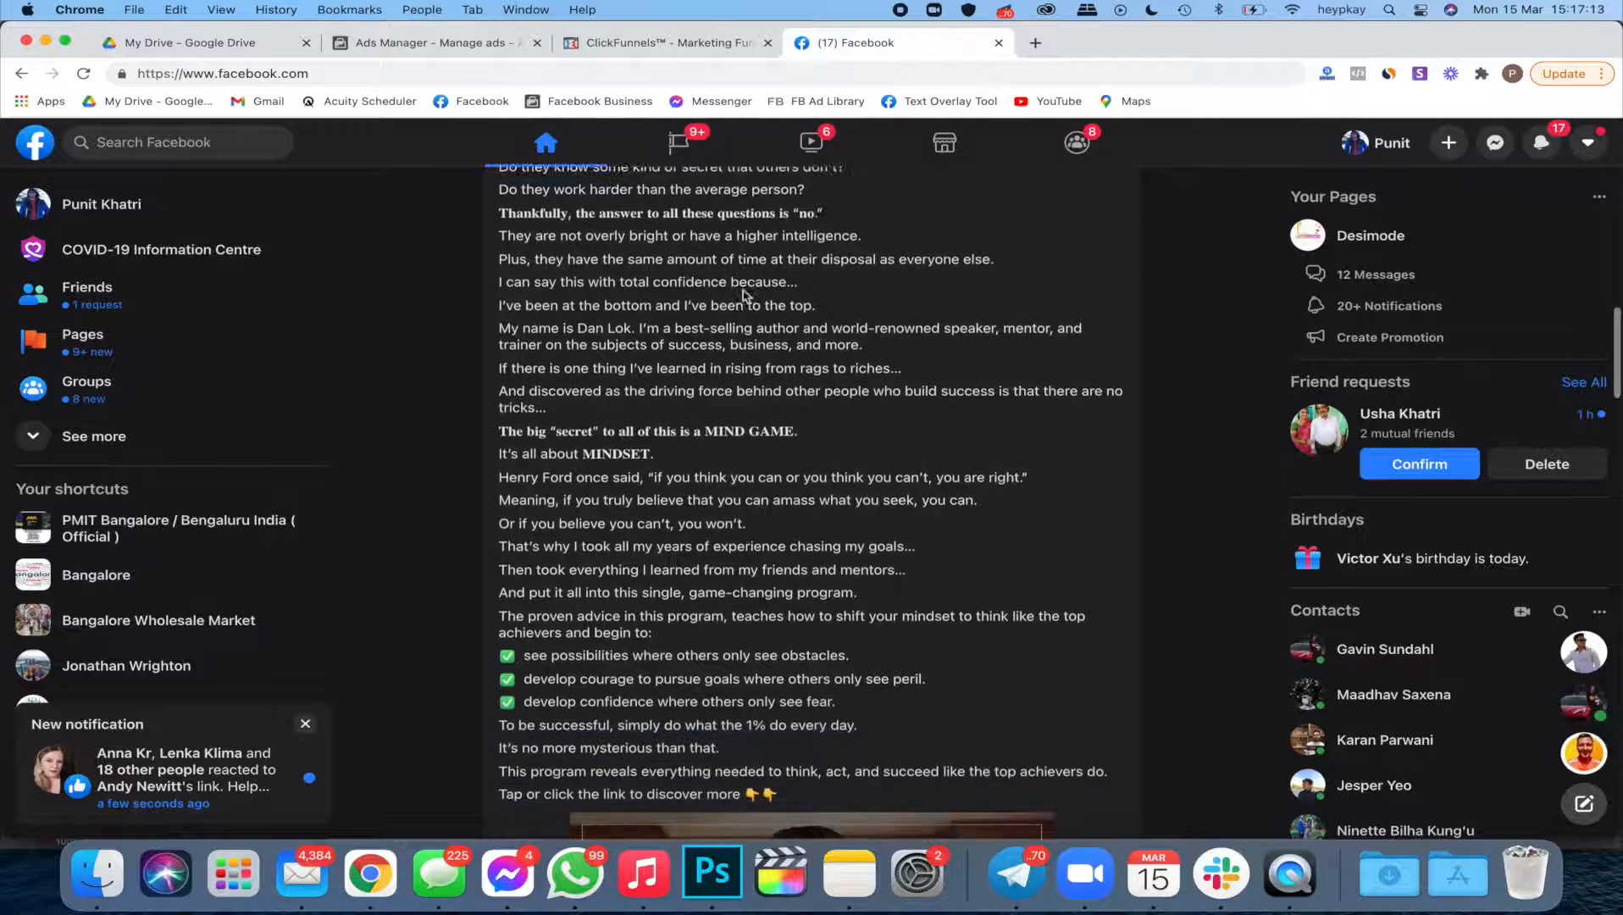
drag(588, 248, 721, 511)
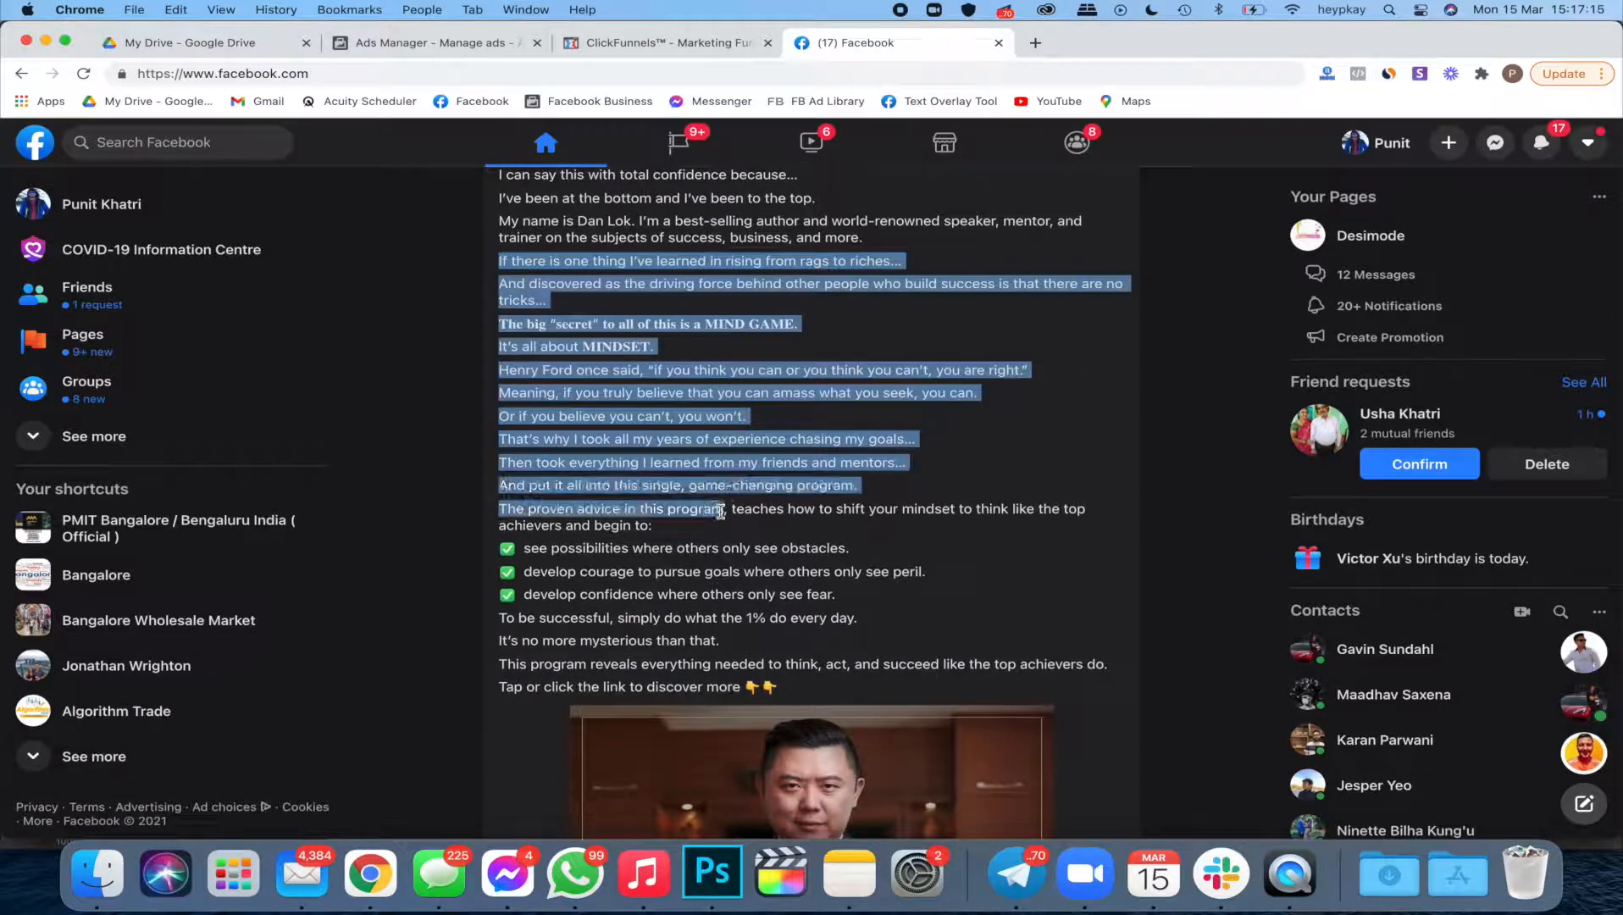
click(720, 511)
scroll(721, 510, down, 1)
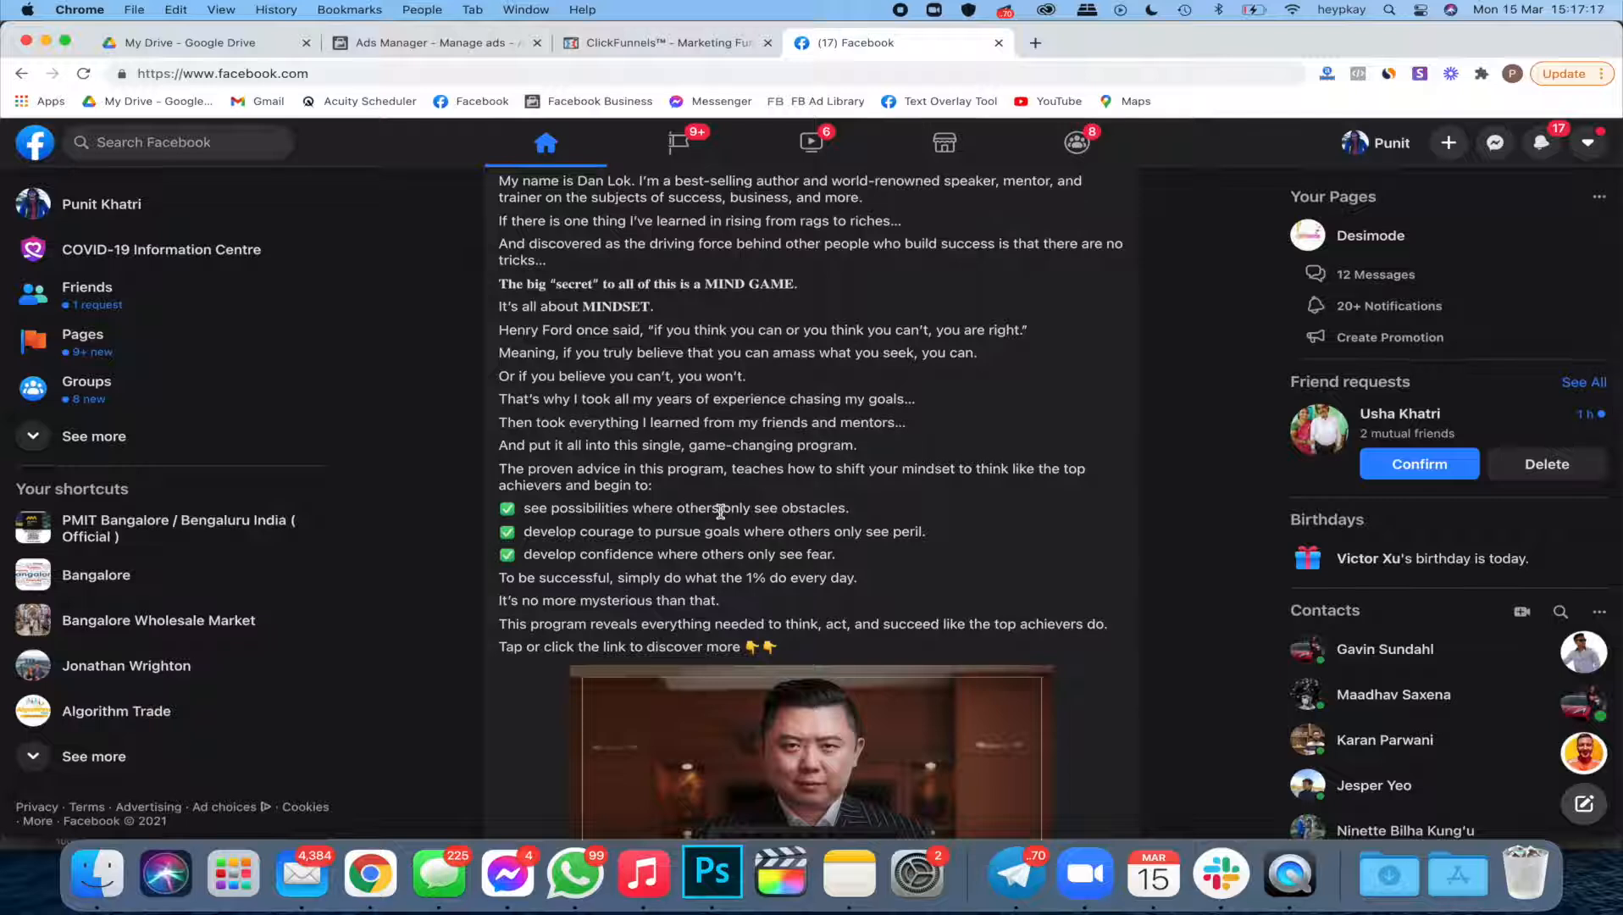
Step: Return to Ads Manager and fill the primary text with the wellness webinar copy ending in "Register for the Good Health Webinar today"
click(447, 42)
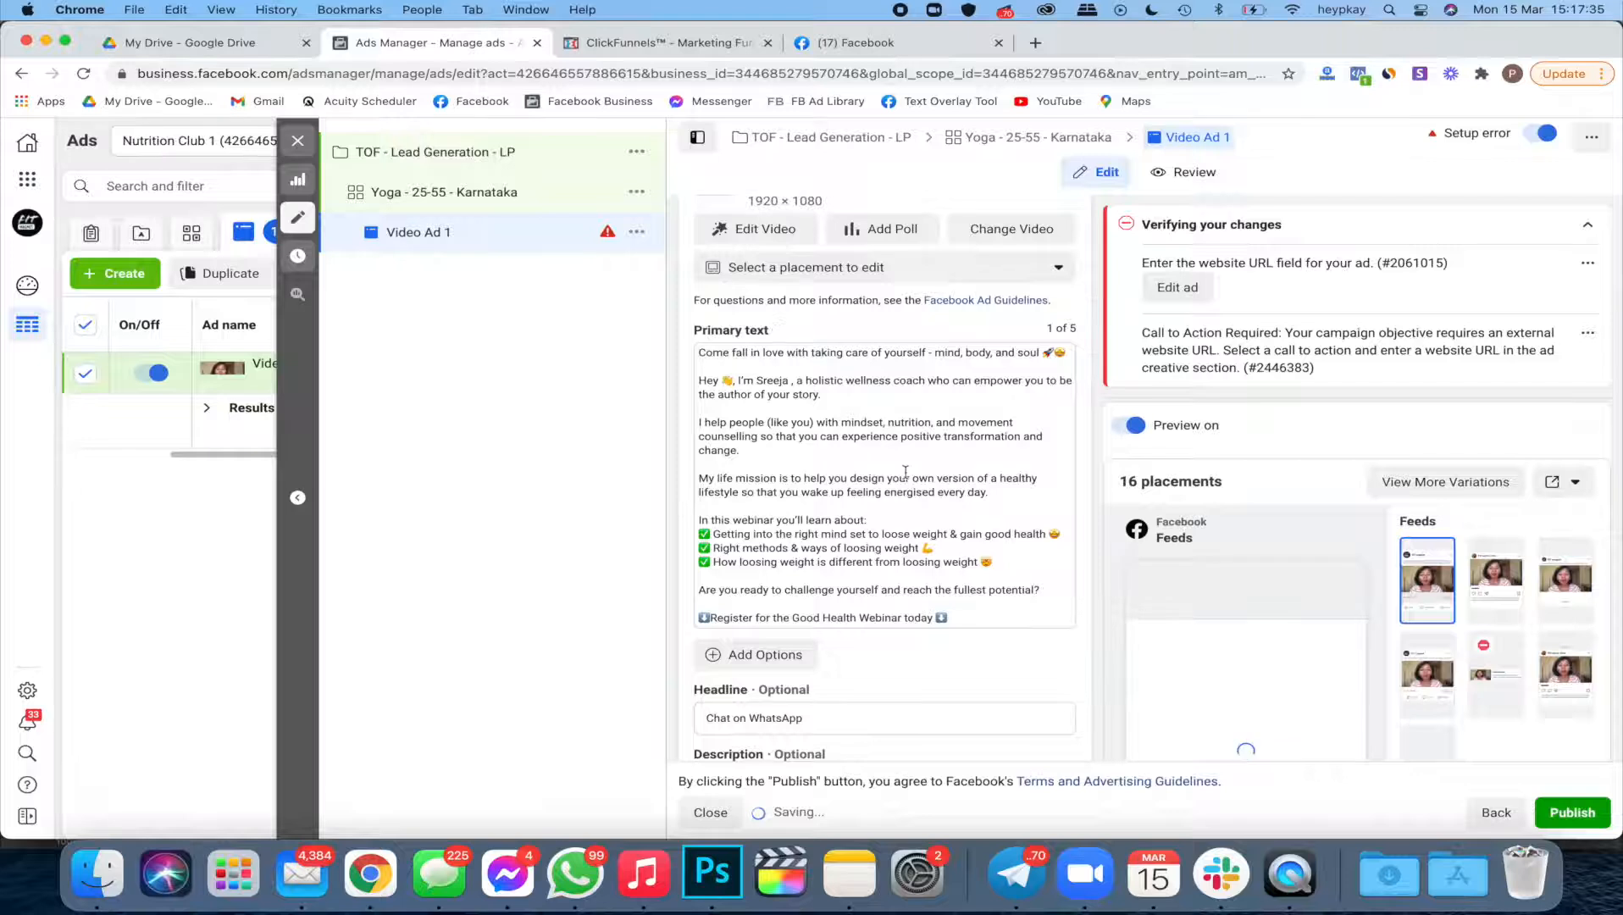
scroll(905, 471, down, 3)
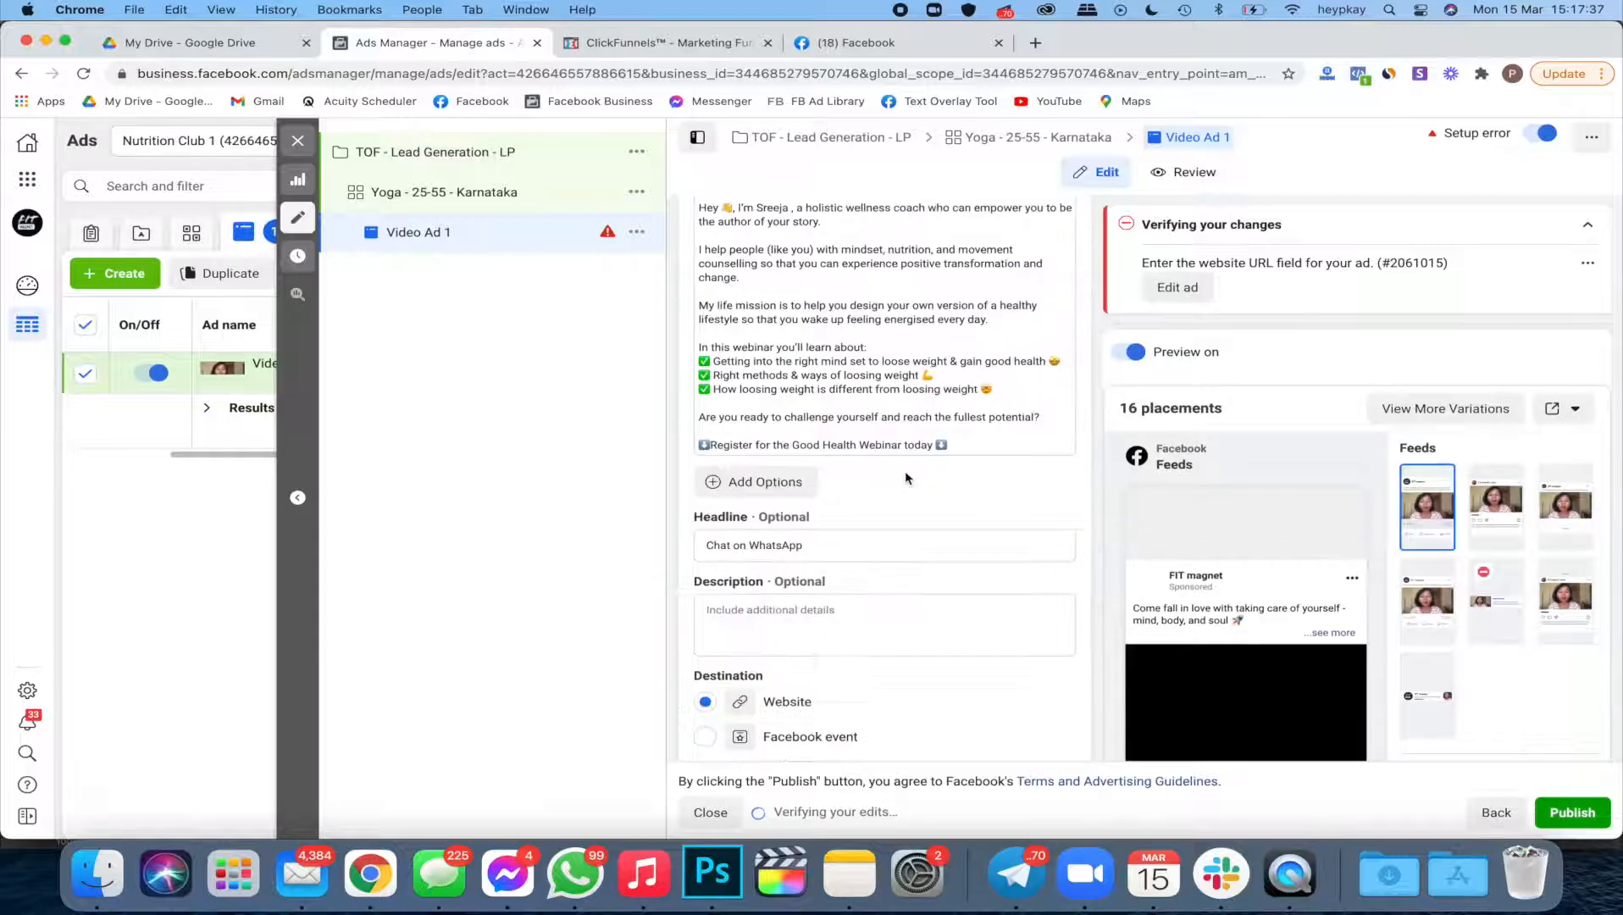
scroll(904, 470, down, 2)
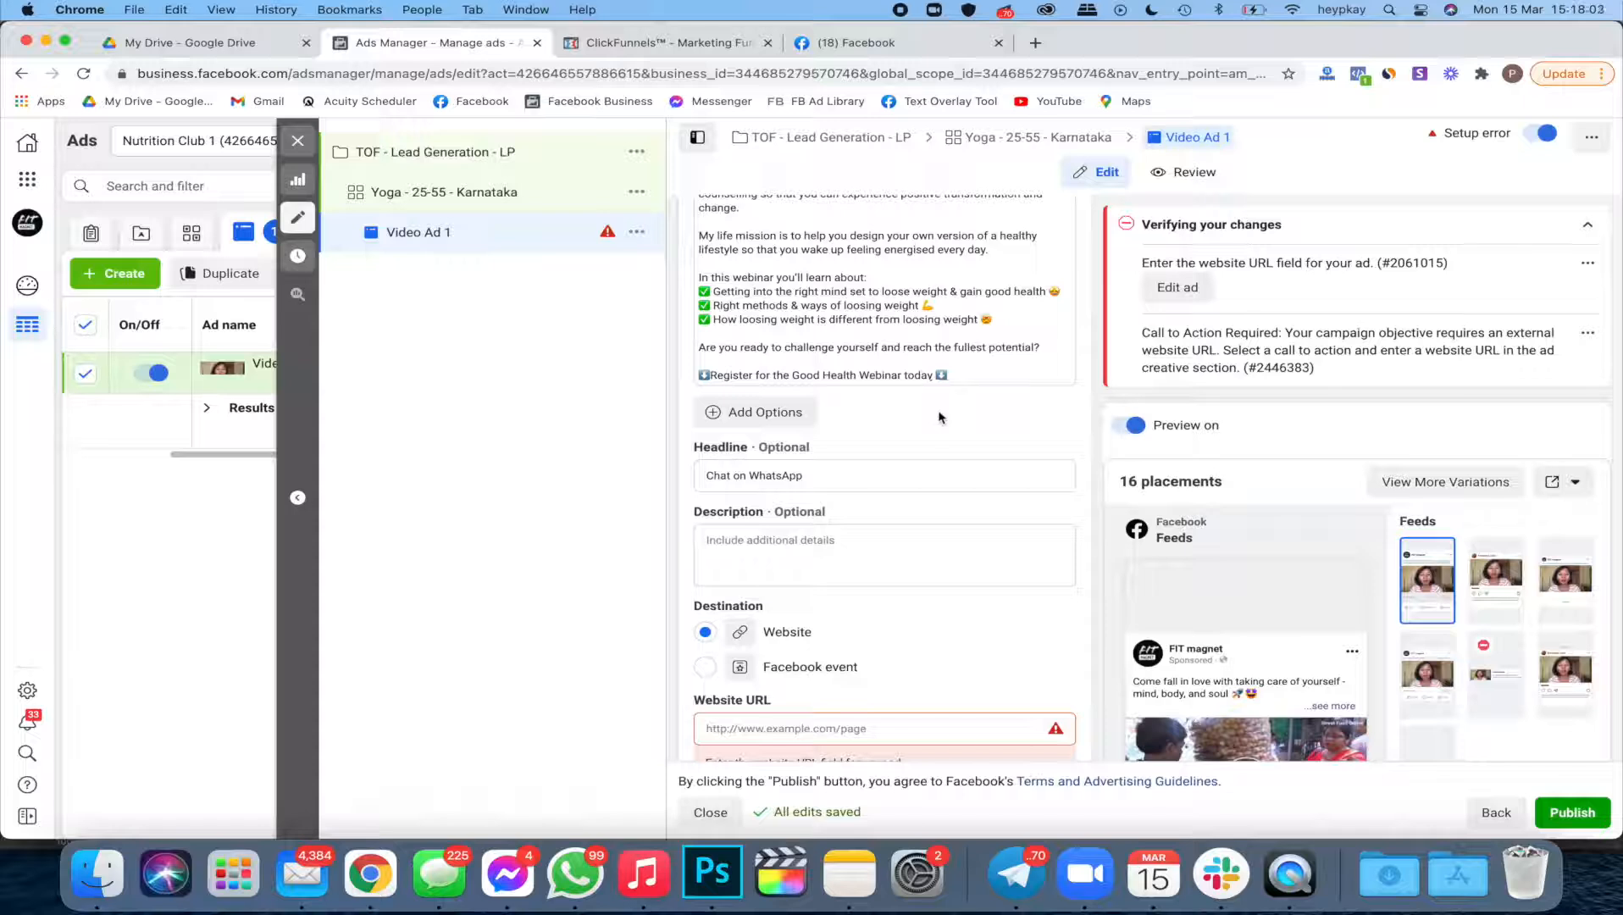
click(966, 379)
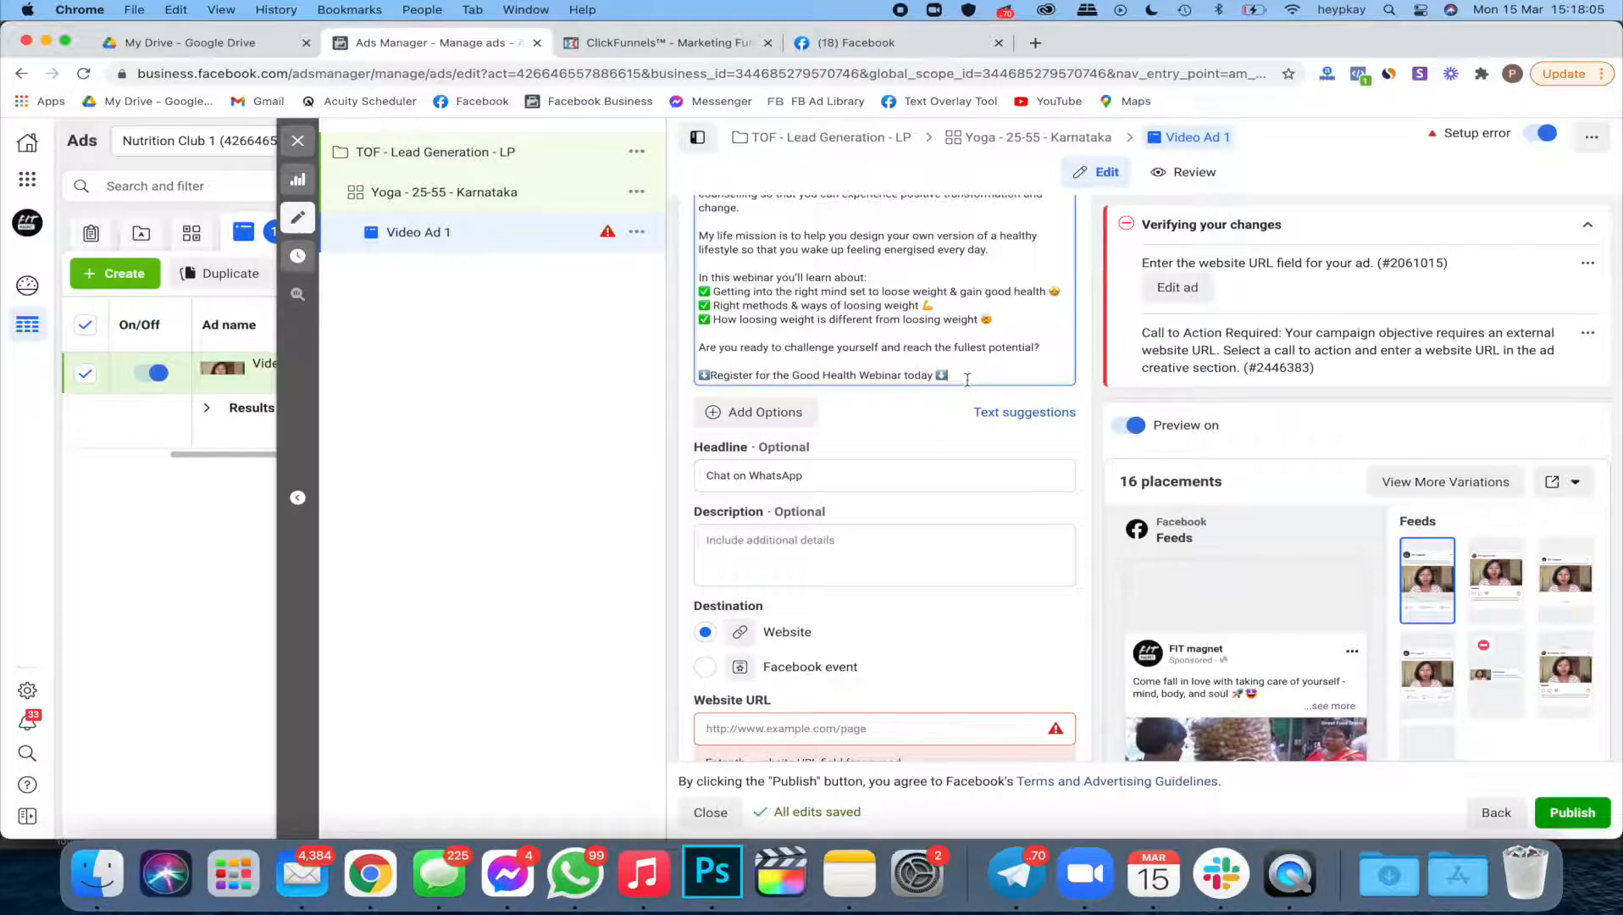
key(Return)
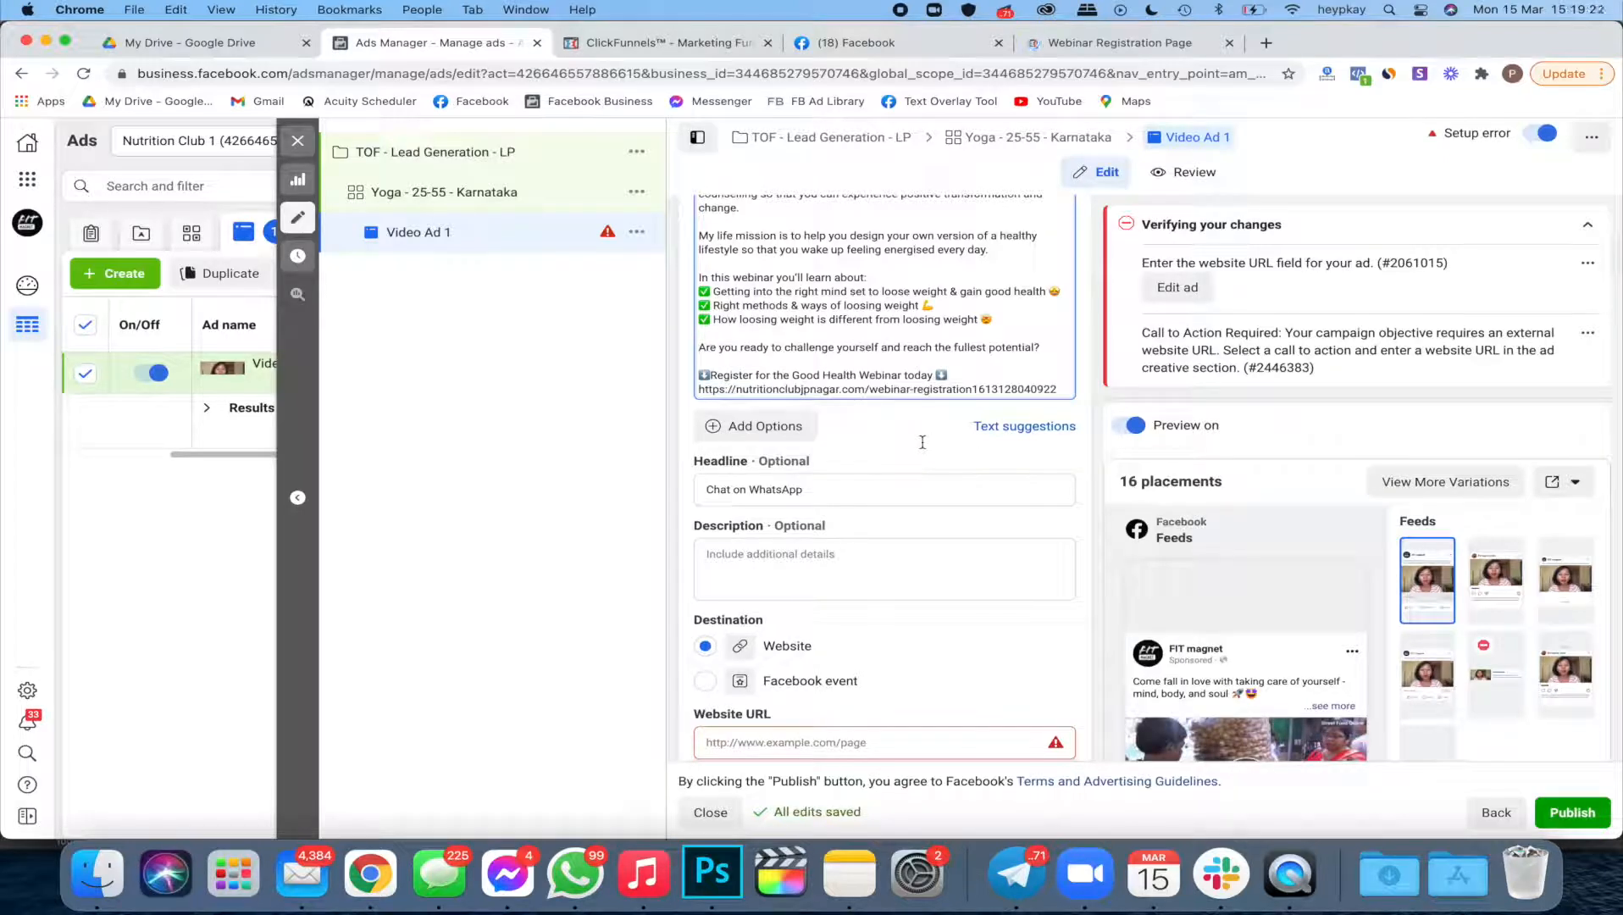
click(922, 442)
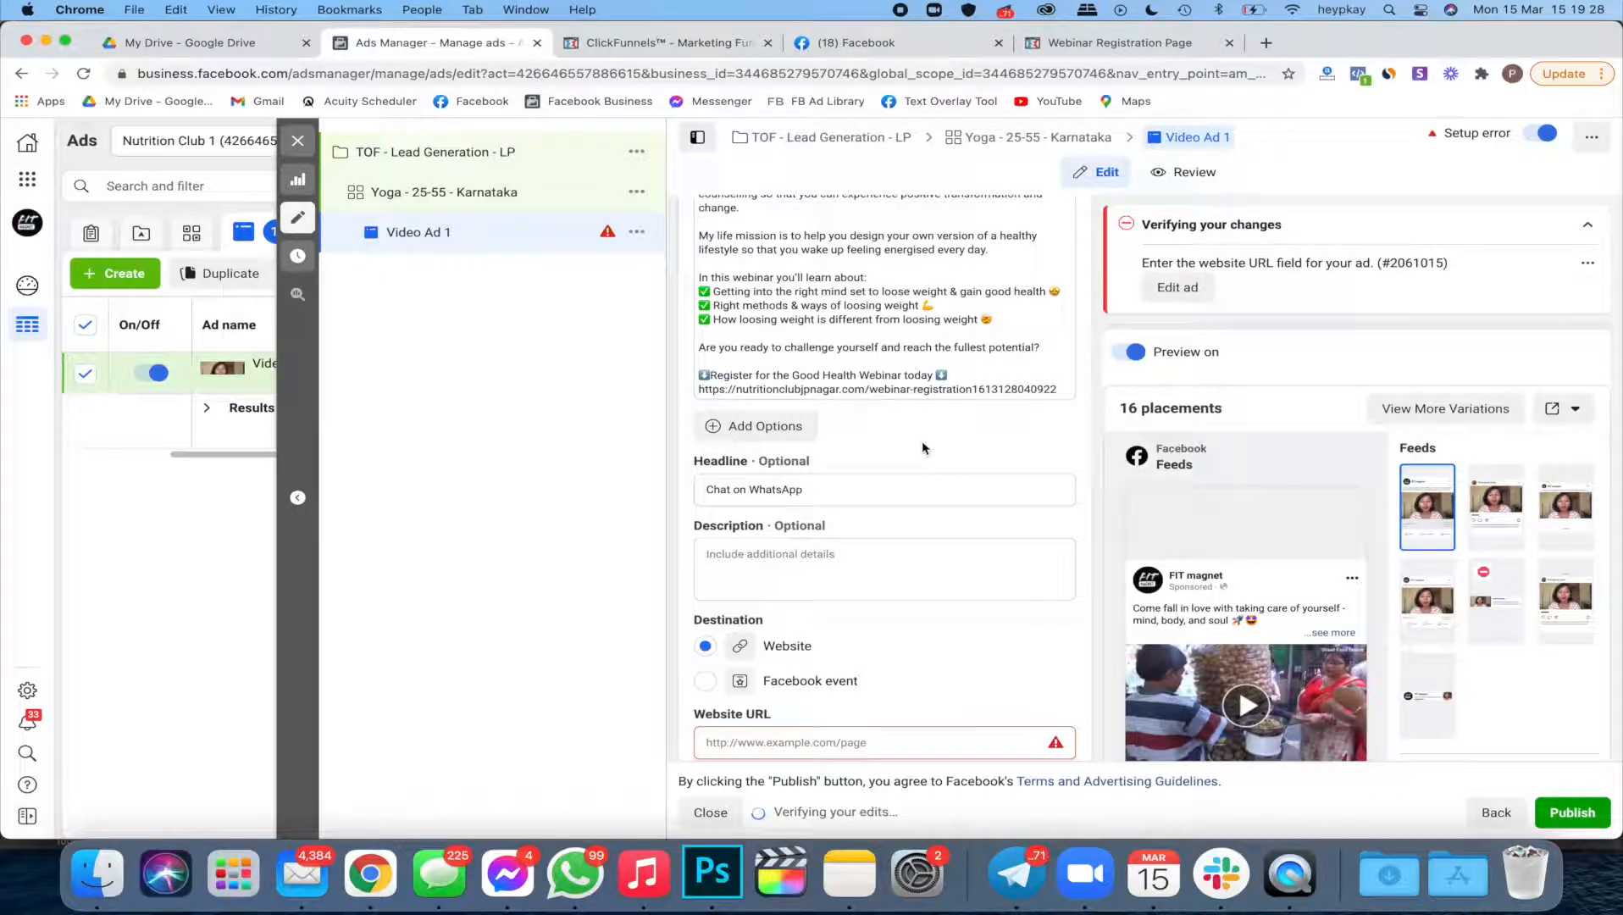
scroll(923, 444, down, 2)
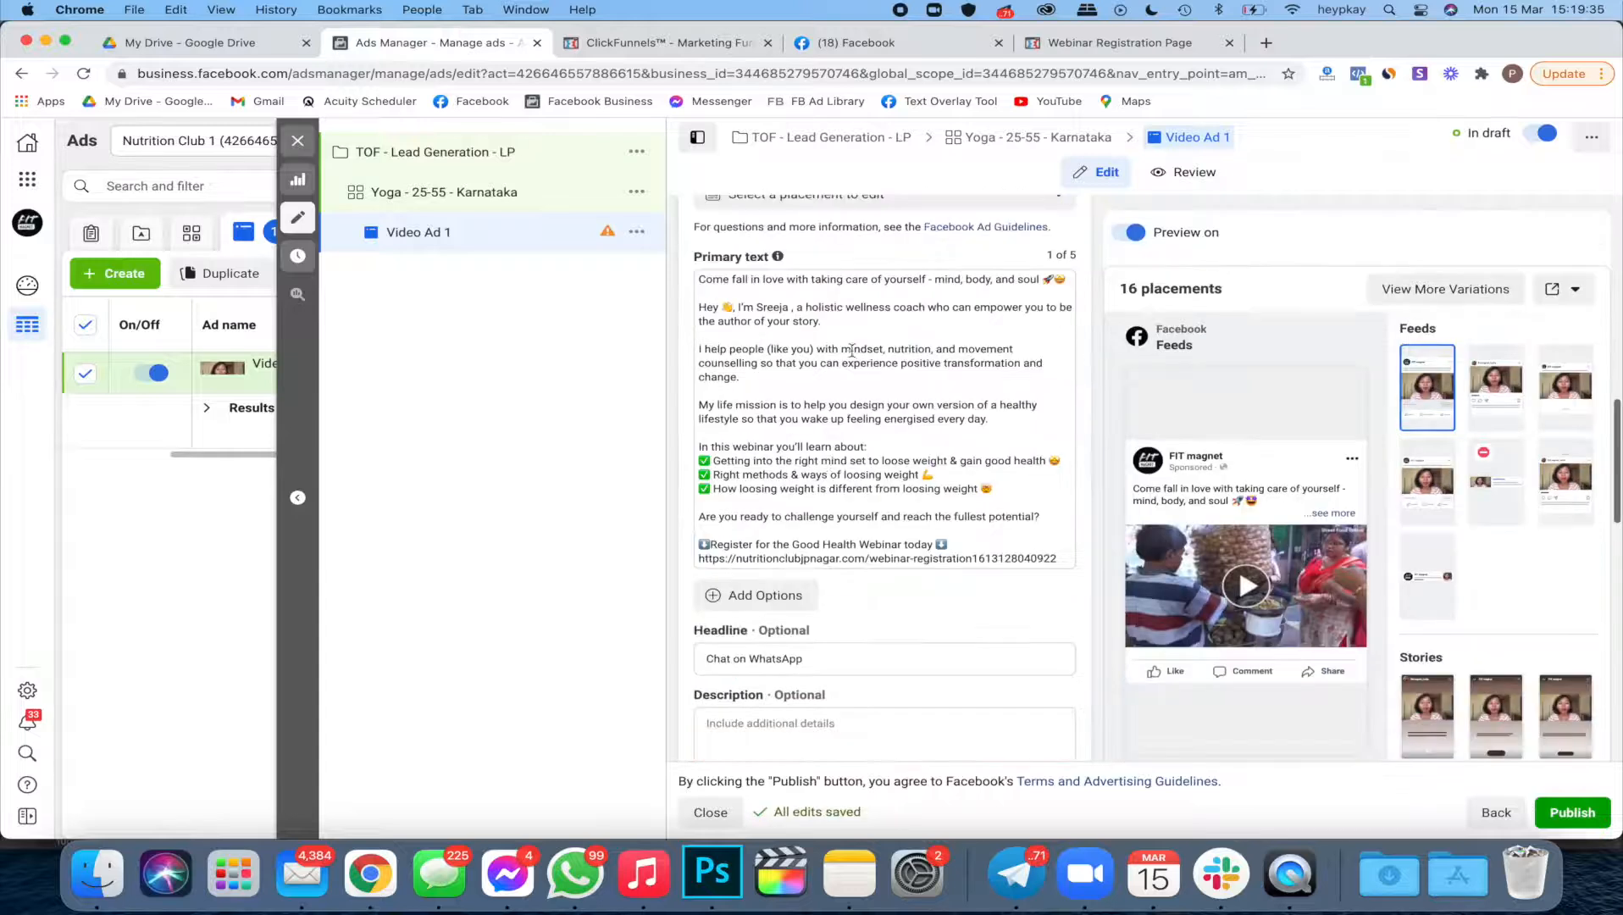
scroll(855, 483, down, 1)
scroll(855, 482, down, 5)
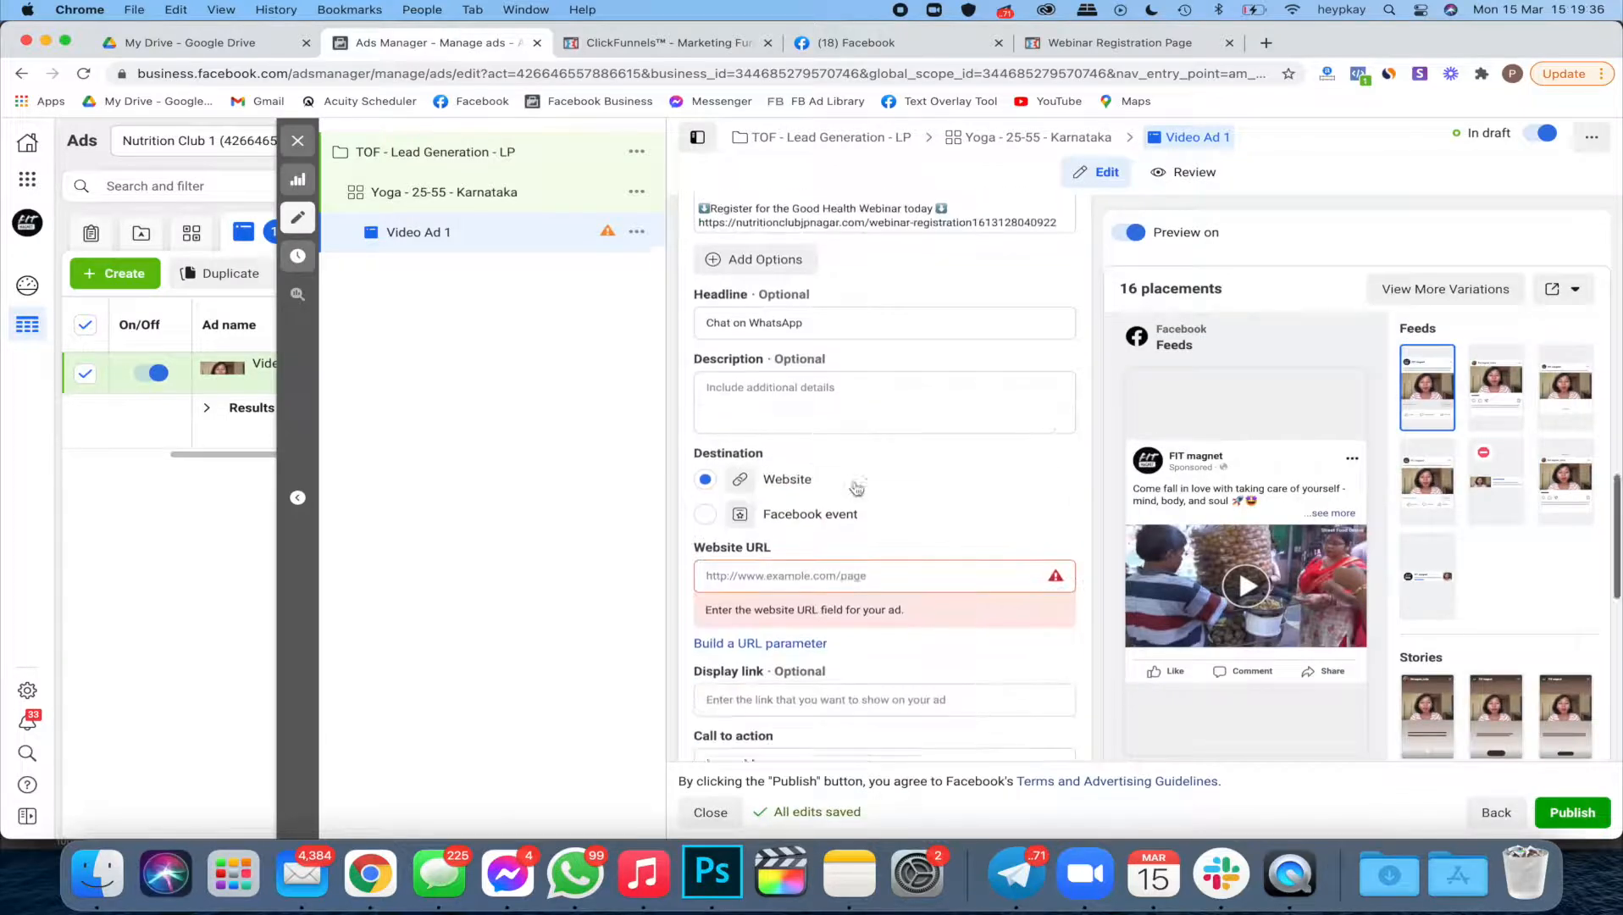
click(764, 543)
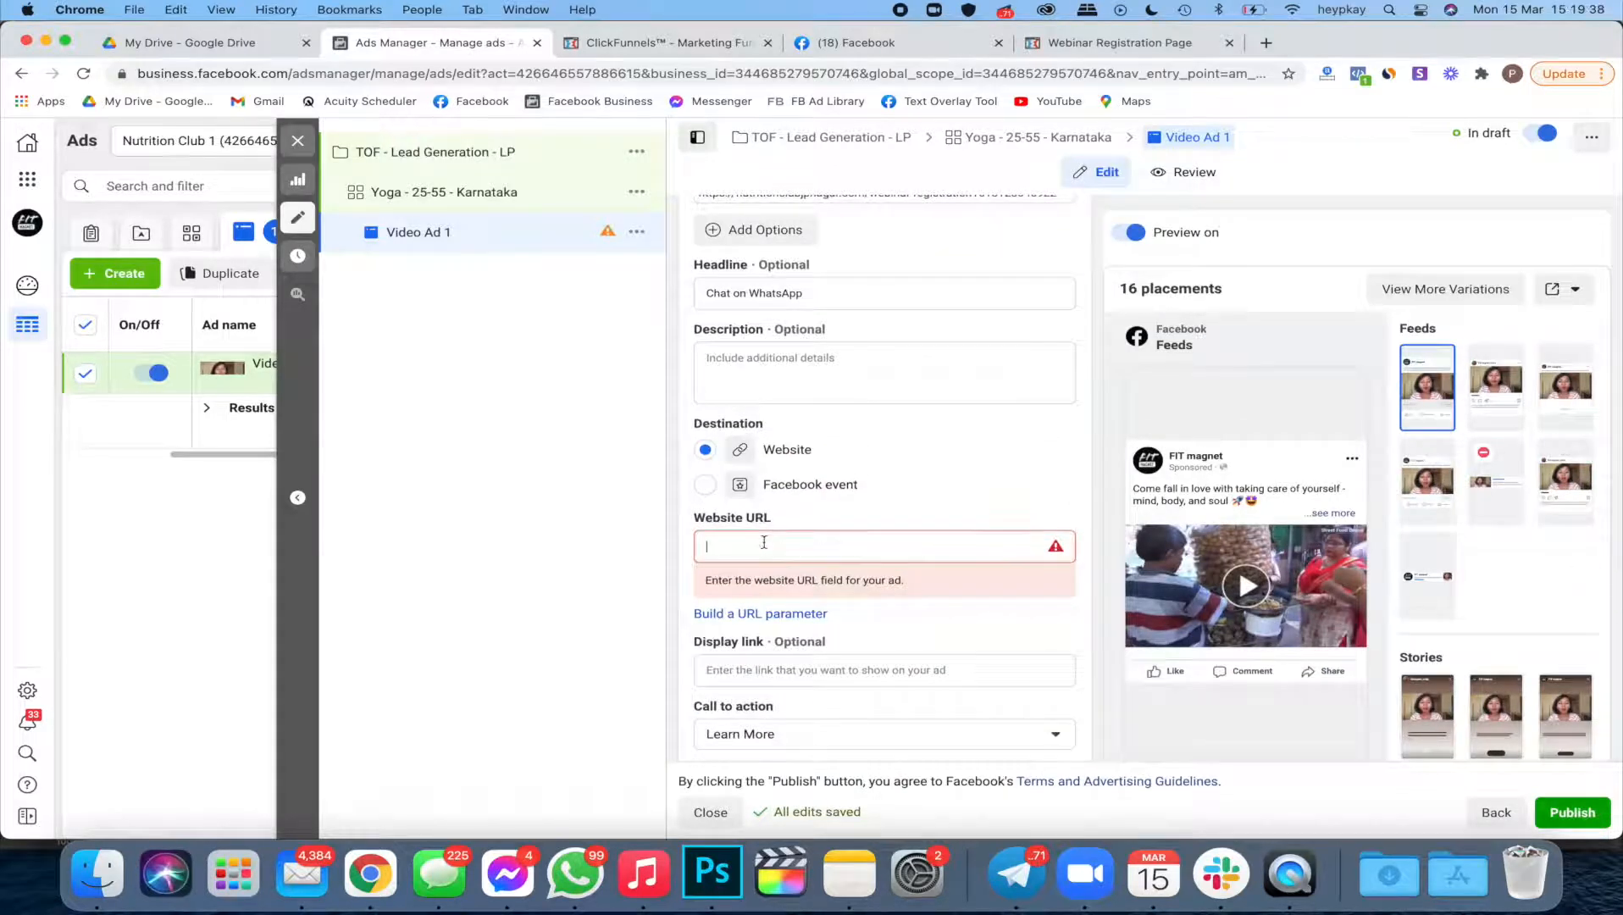
key(super+v)
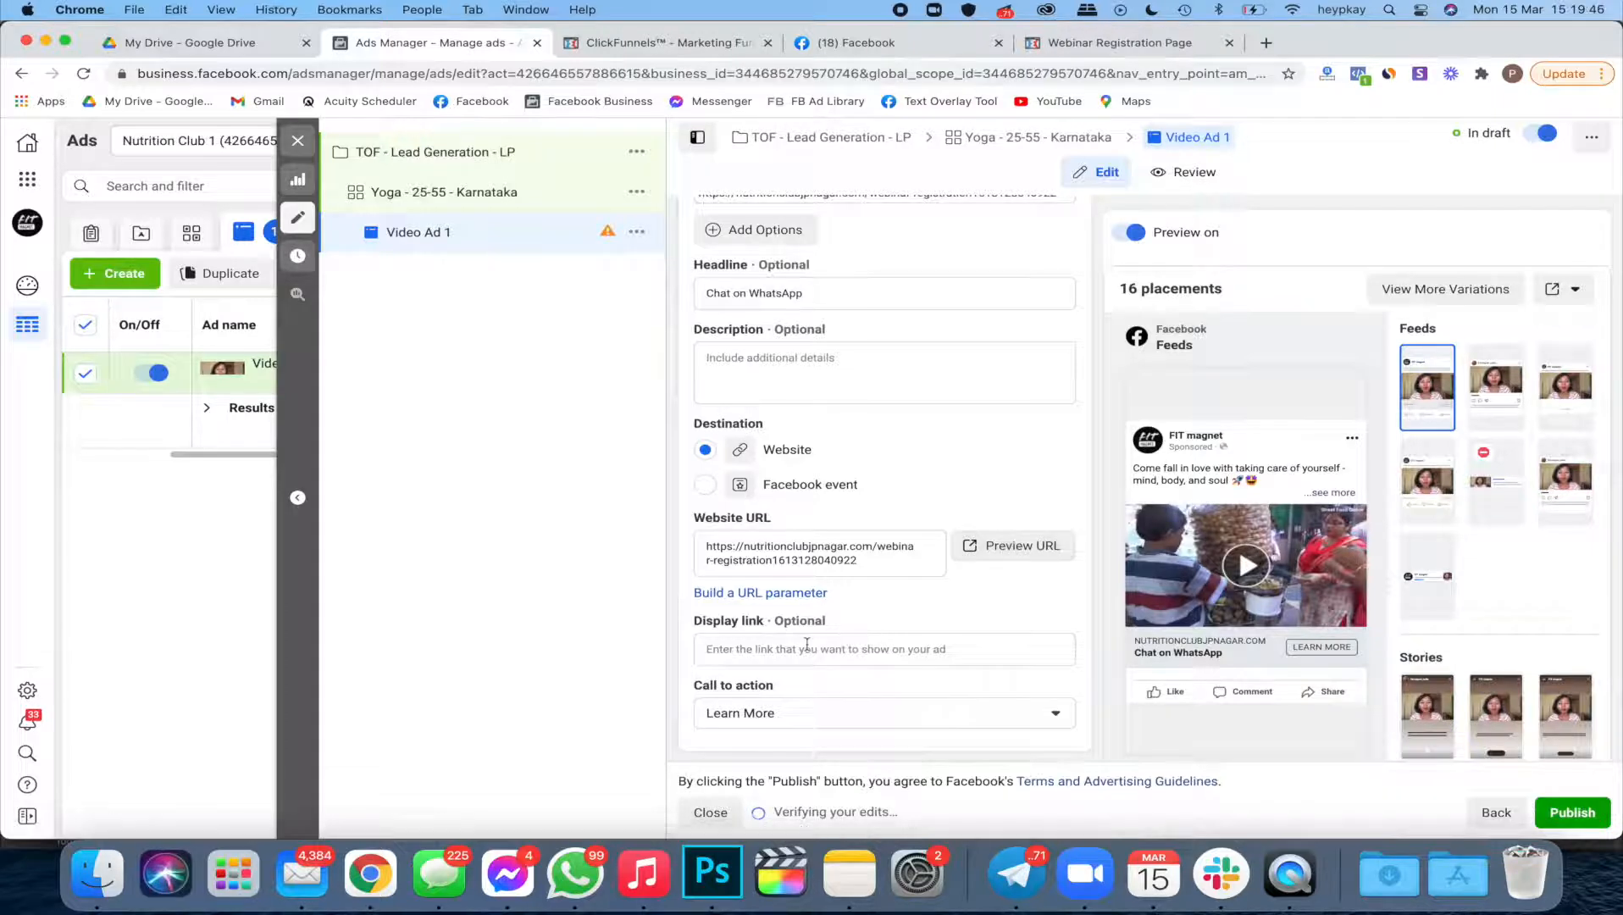
Step: Fill in the optional display link with the coach's personal website domain
click(758, 651)
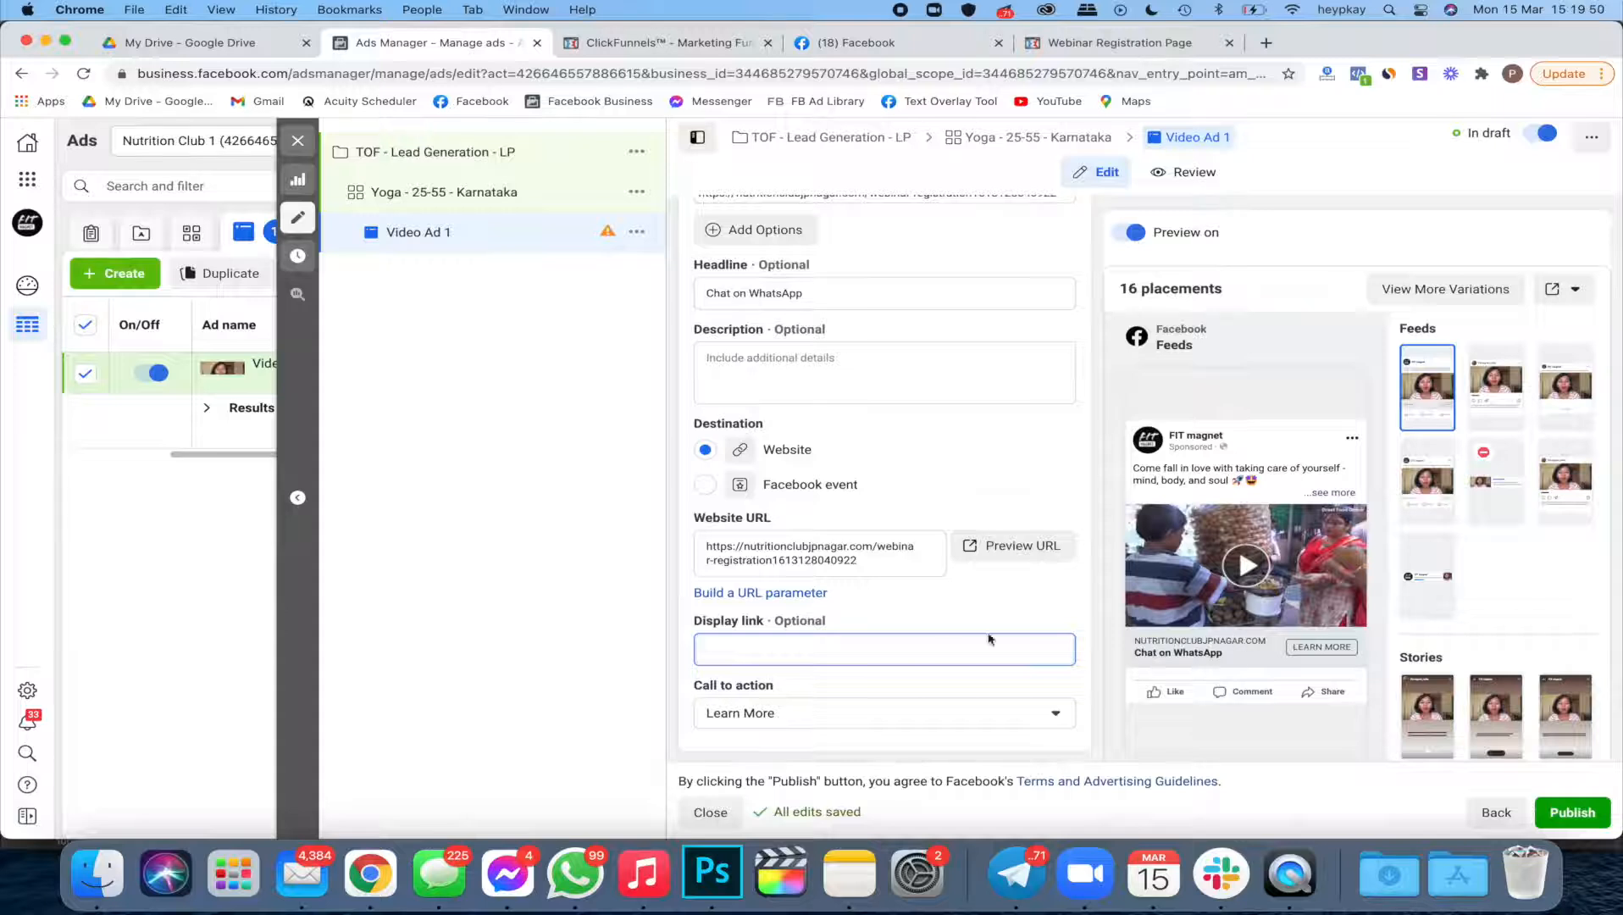
text(sreejasriram.com)
click(978, 625)
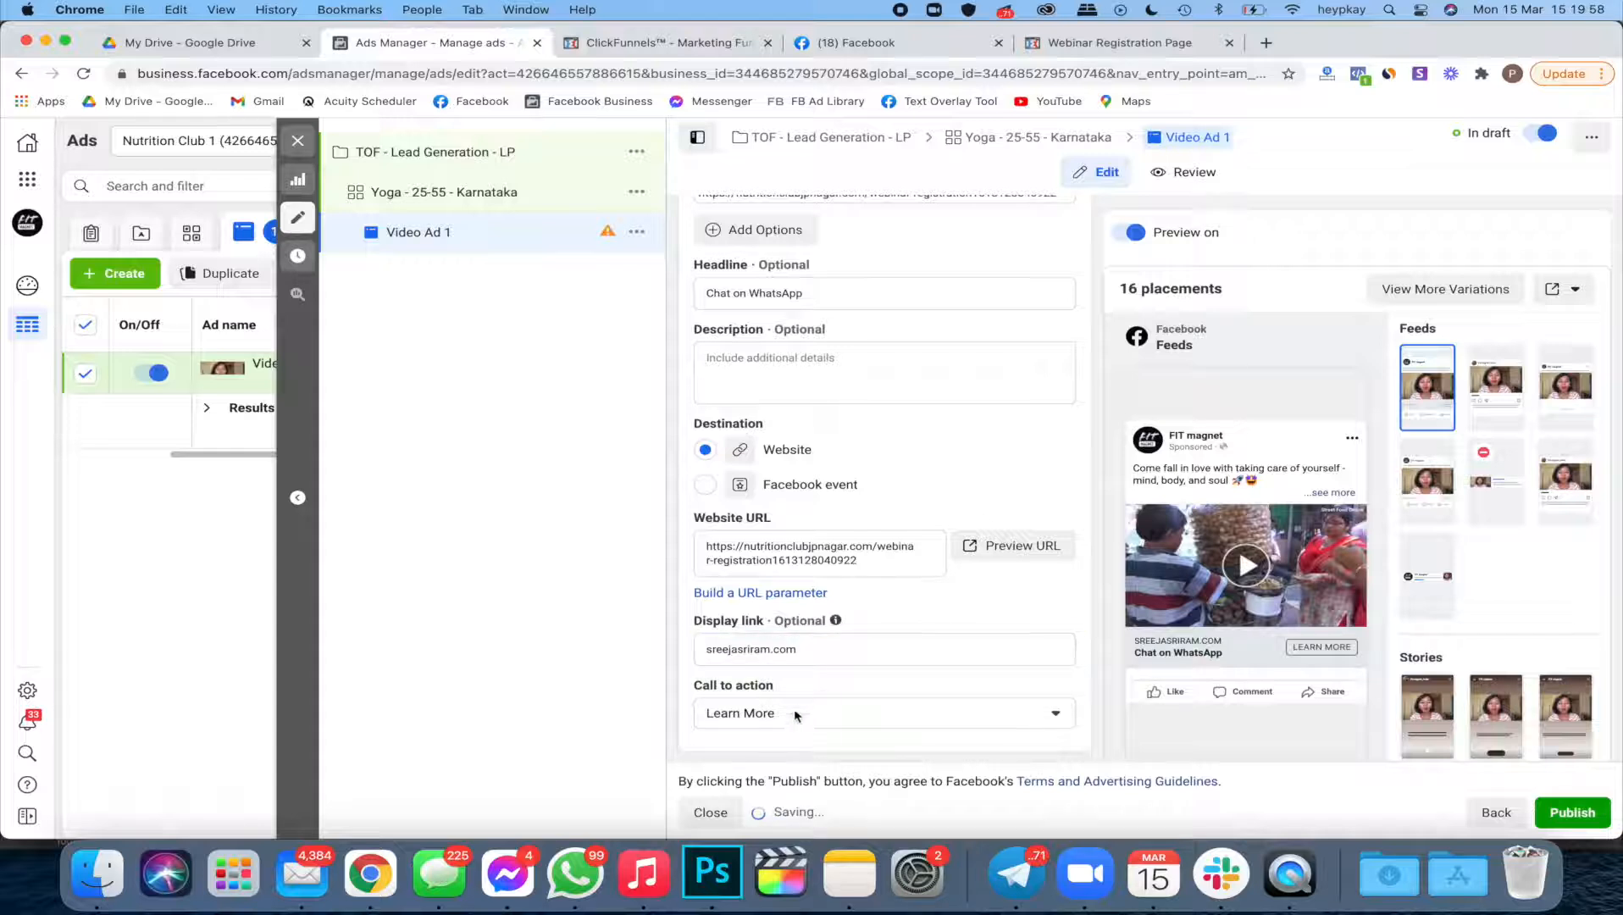
Step: Choose Learn More as the ad's call to action and check the Languages and Tracking settings below it
scroll(814, 703, down, 1)
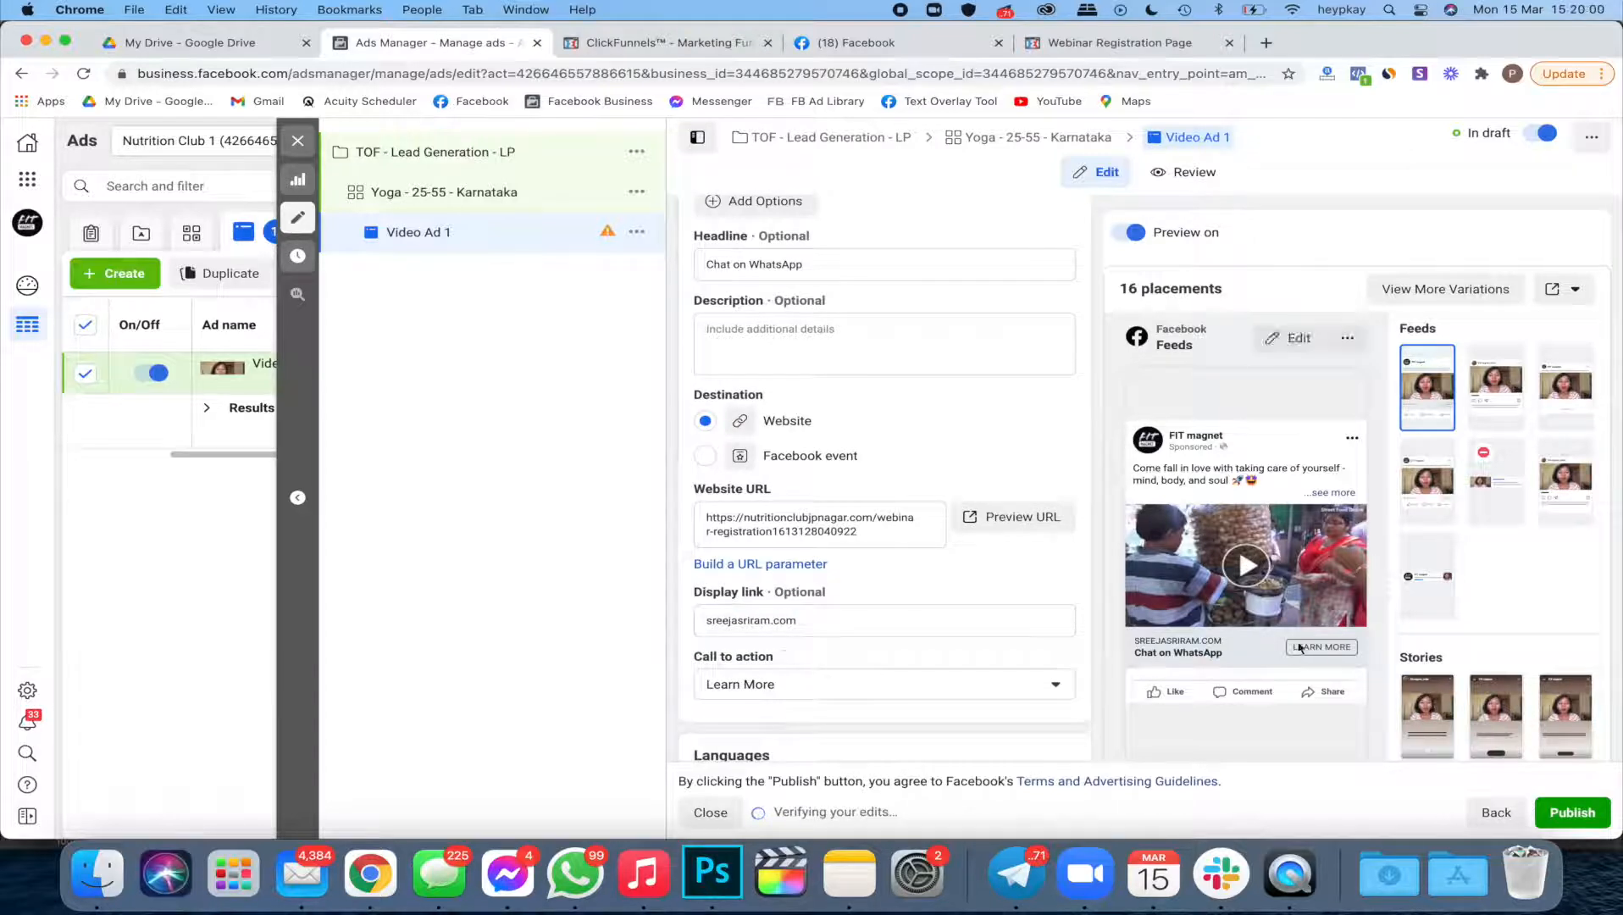
click(935, 685)
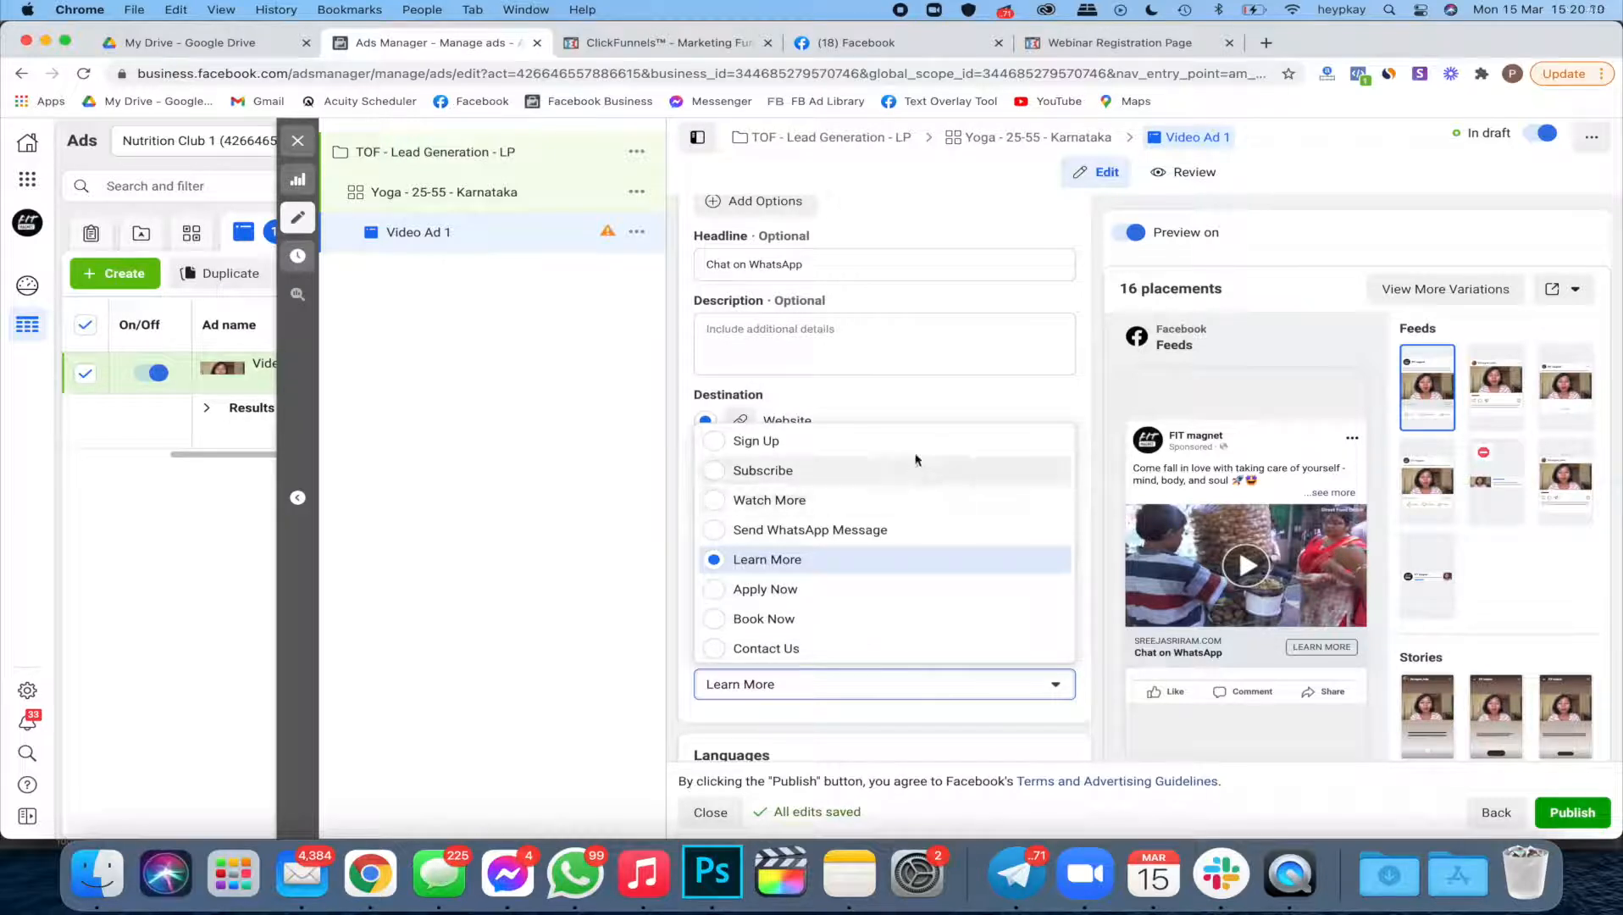
click(897, 561)
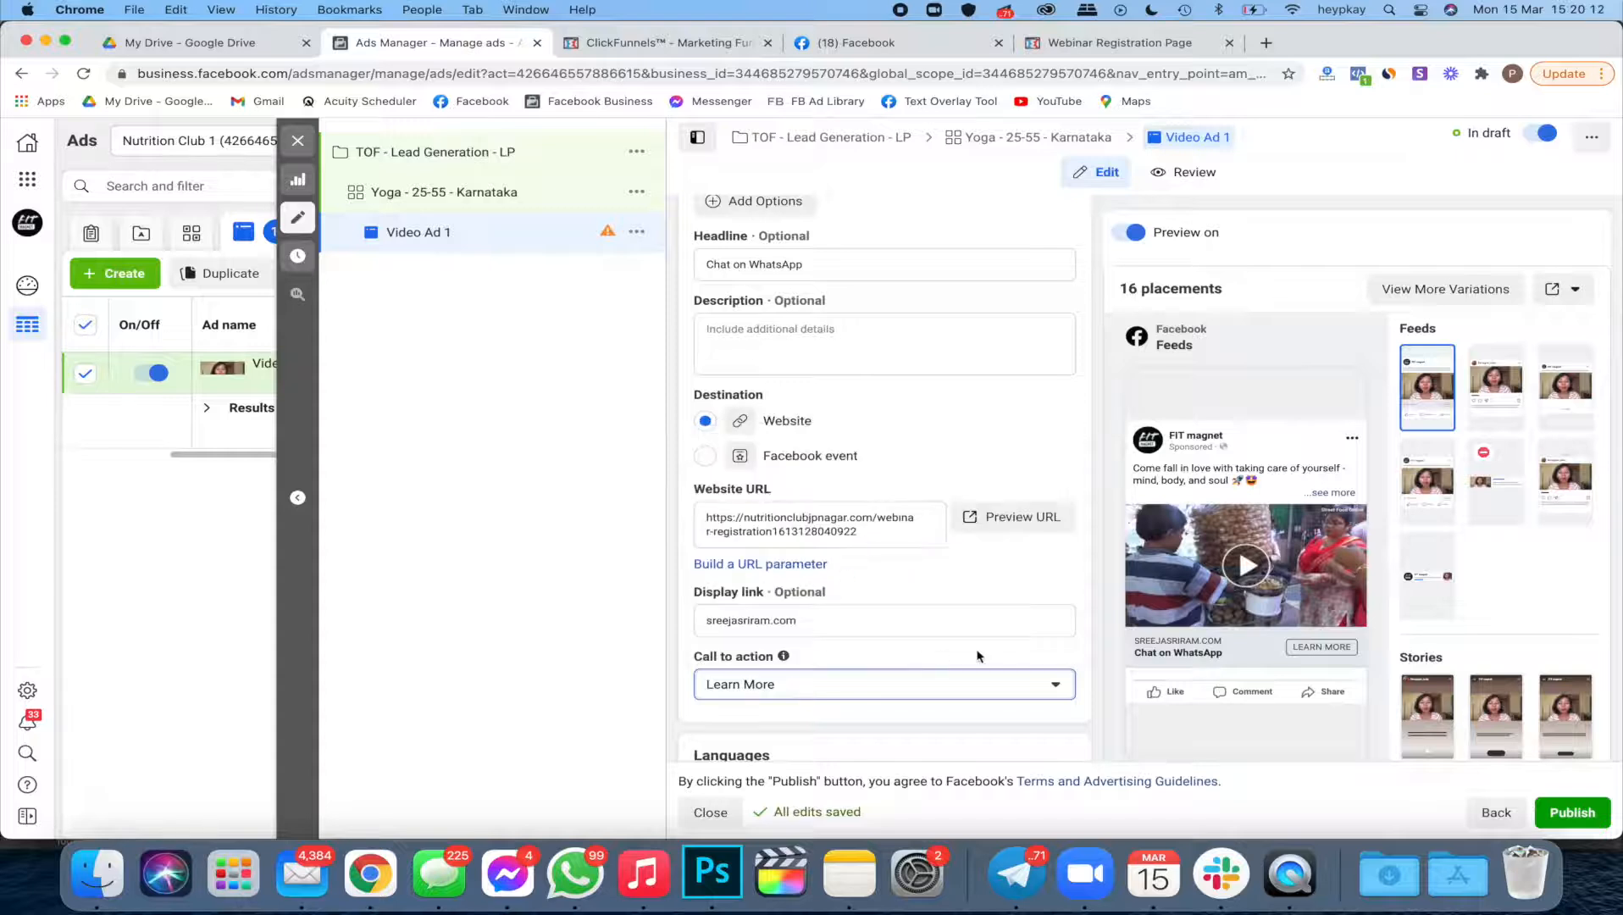
scroll(977, 656, down, 5)
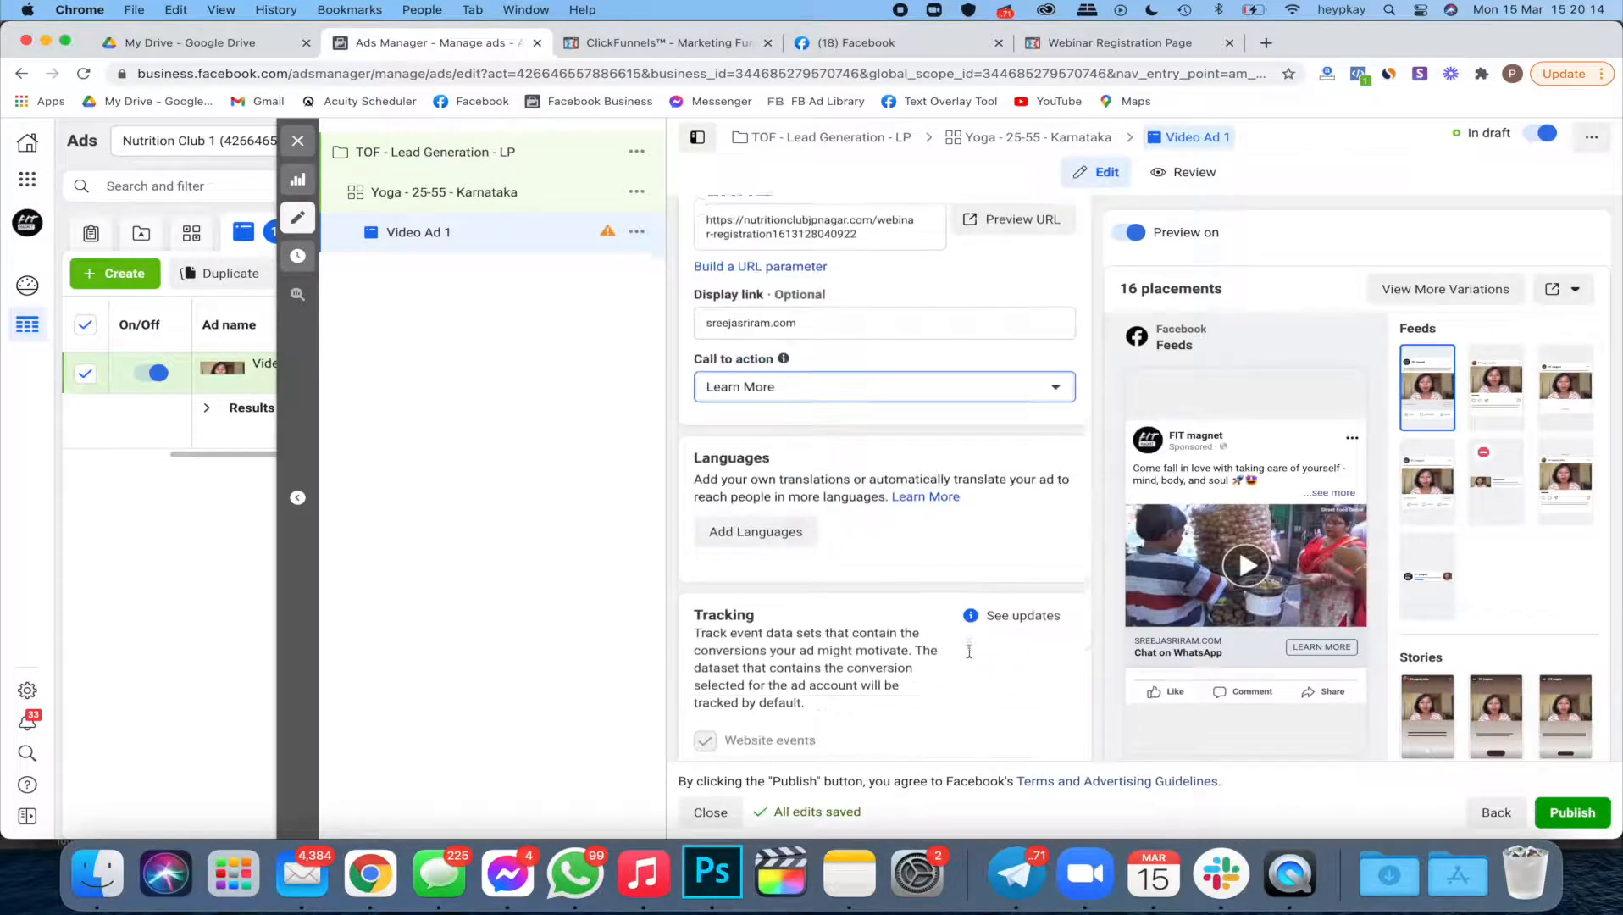
scroll(970, 654, down, 3)
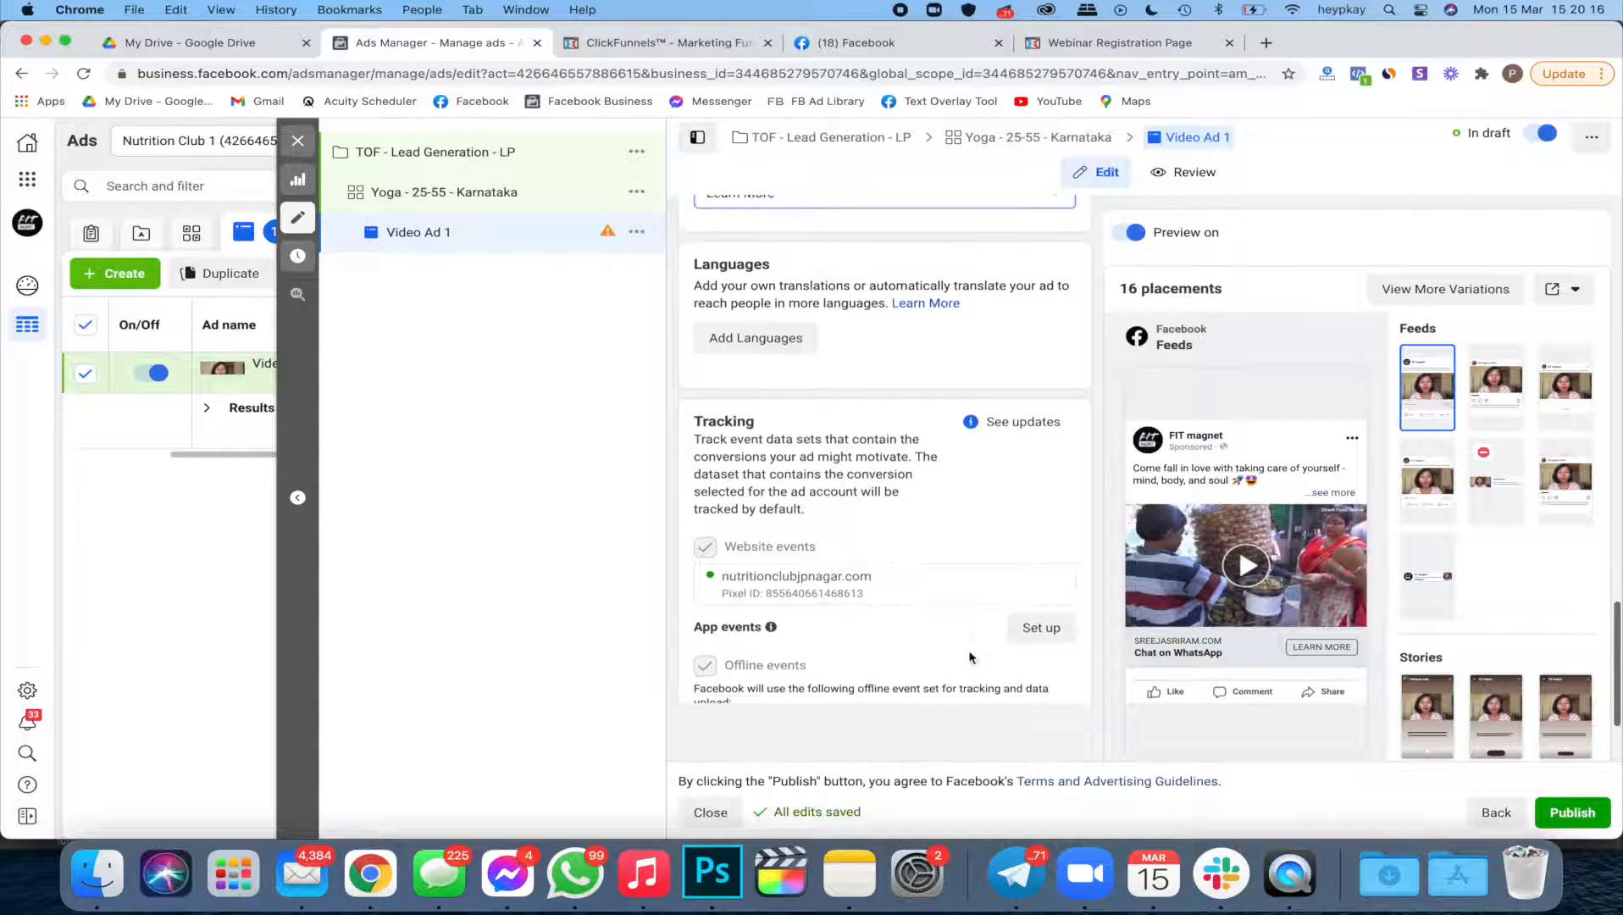
scroll(970, 657, down, 3)
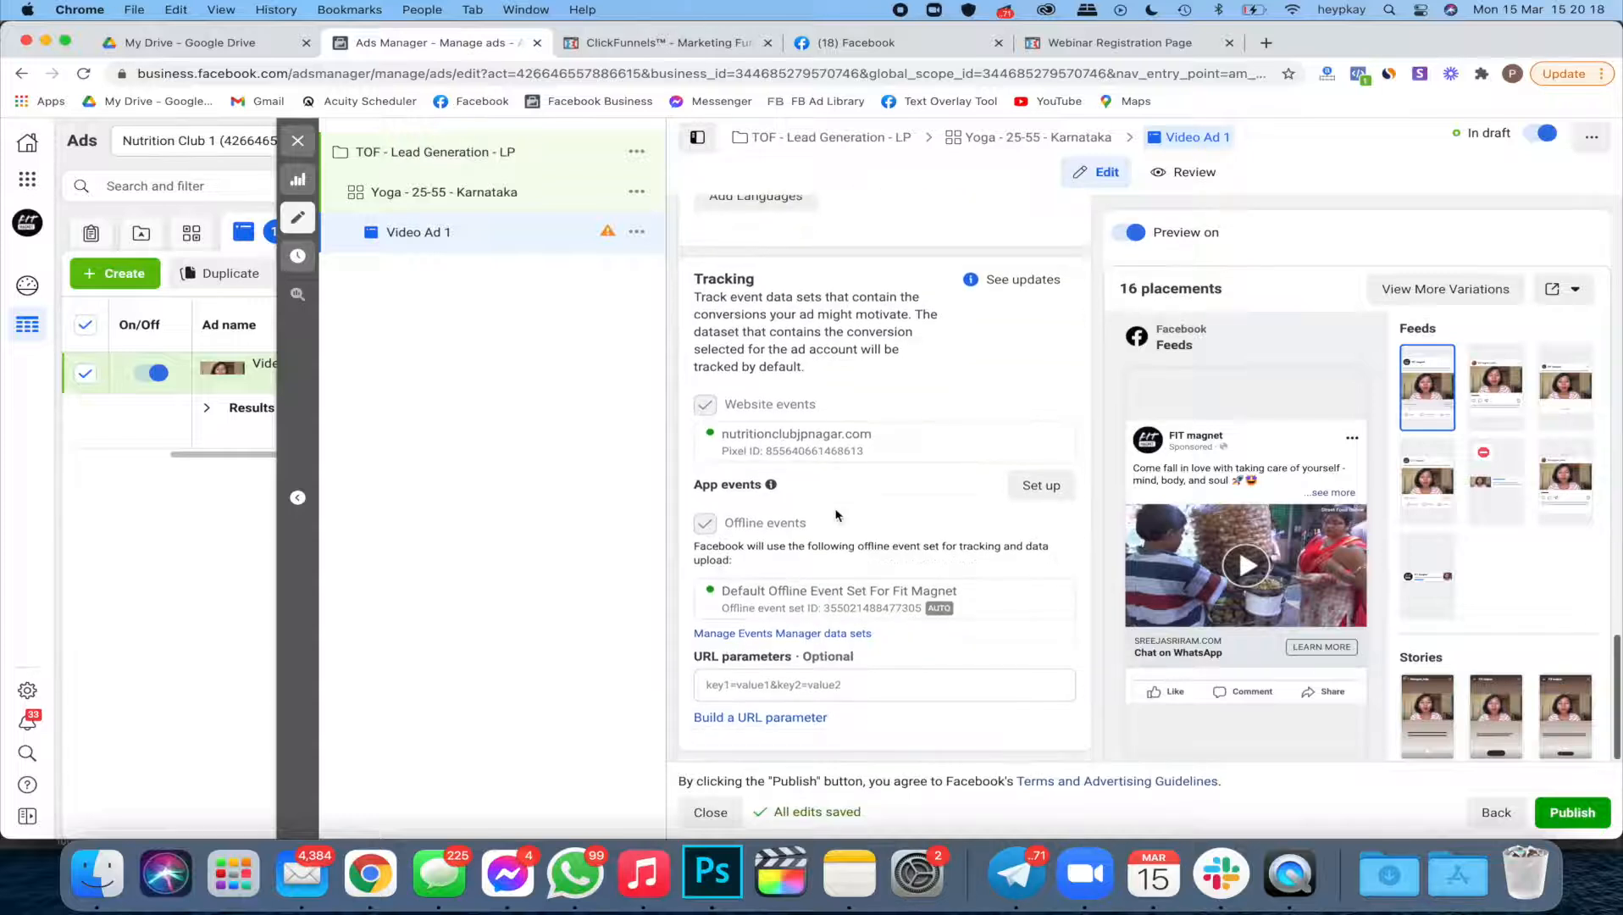
Step: Set the ad headline to "[FREE] Good Health Webinar" and the description to "Claim your FREE Seat Now"
scroll(836, 514, up, 8)
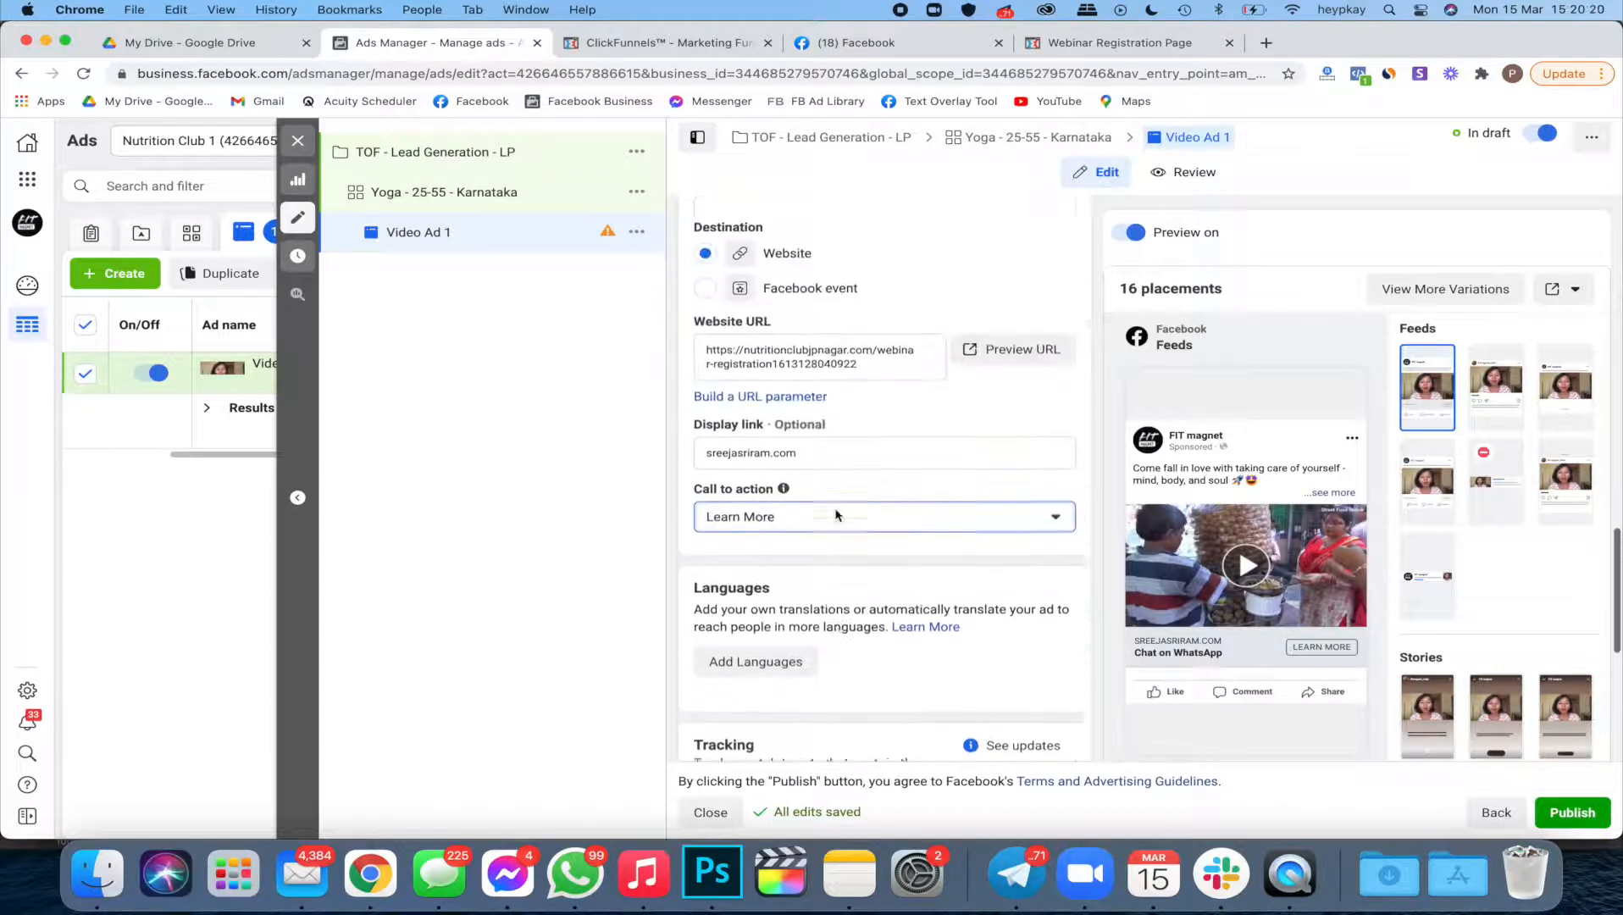
scroll(835, 514, up, 6)
click(789, 438)
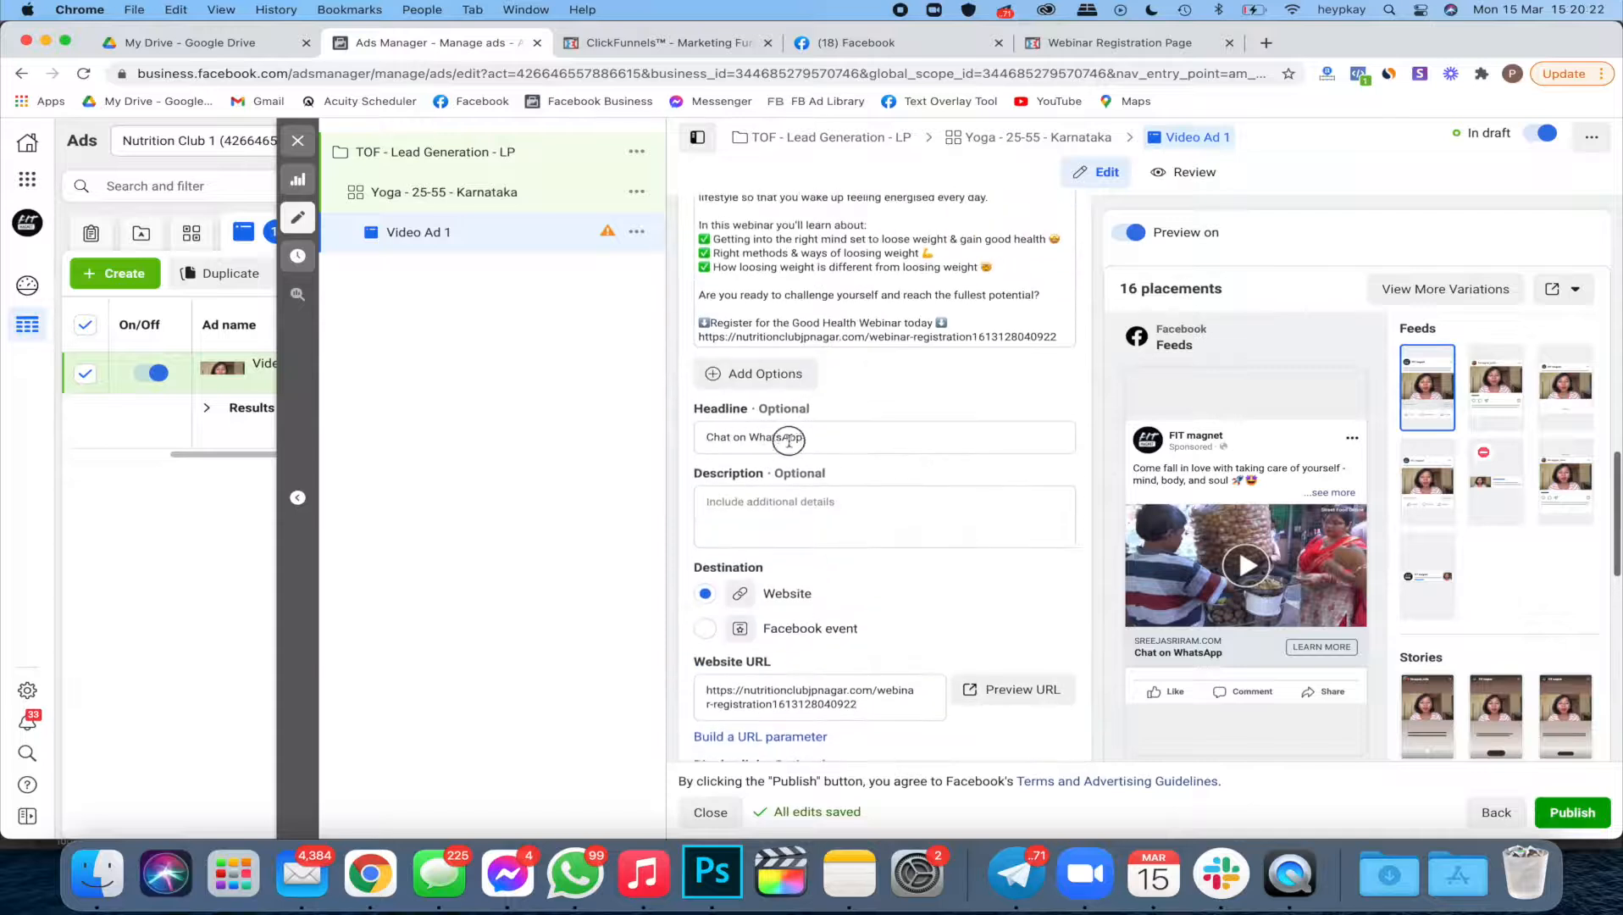
scroll(804, 628, up, 2)
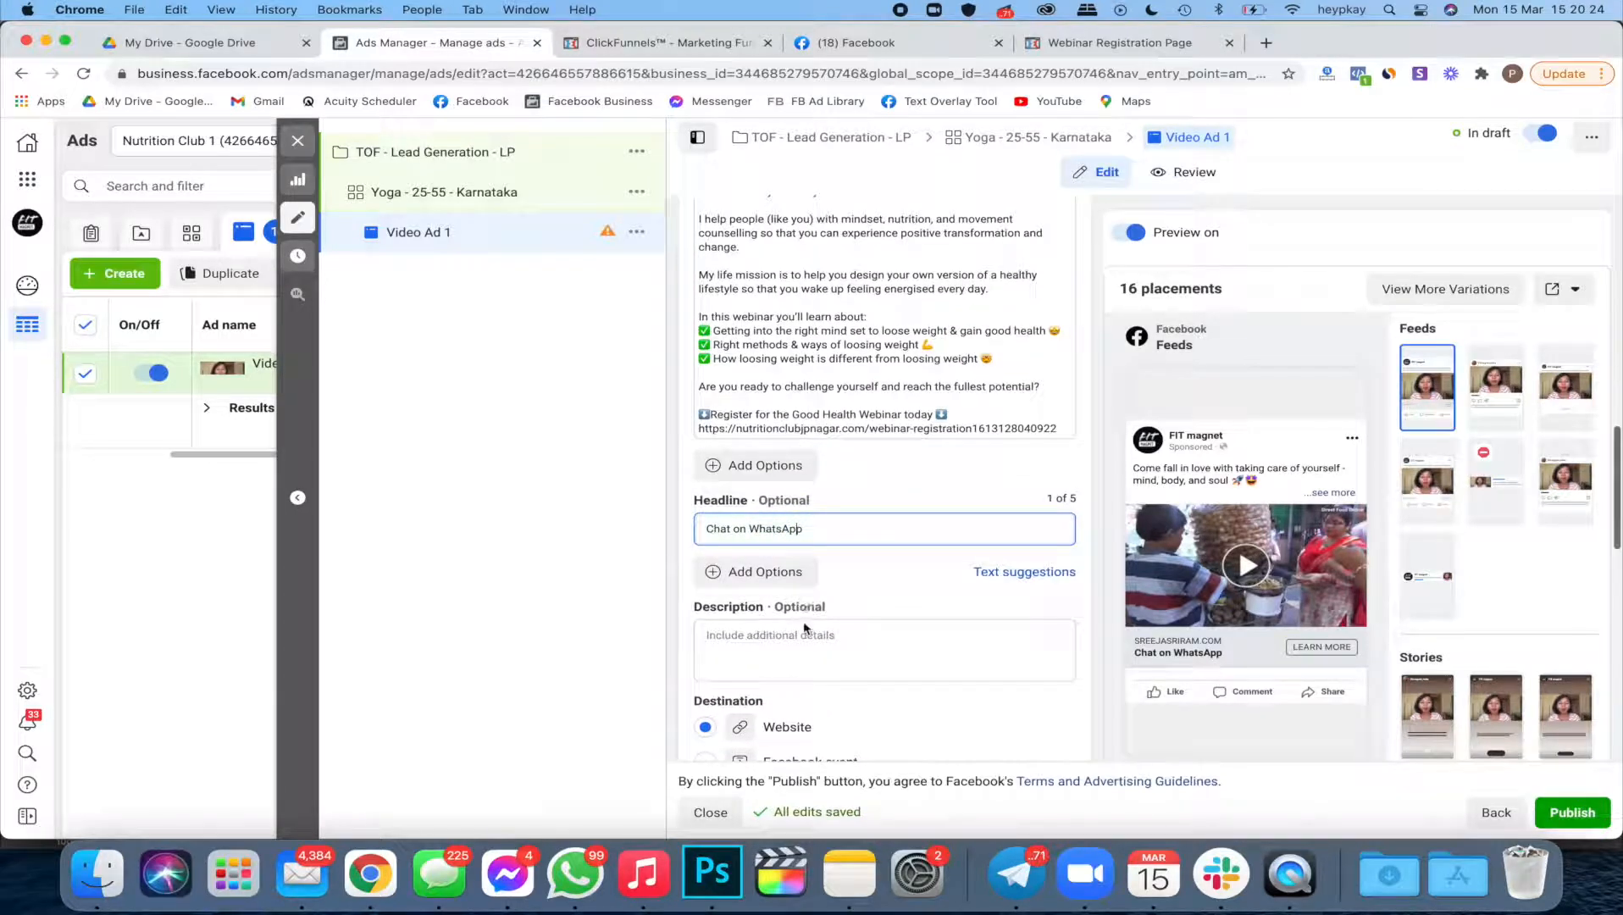
click(797, 631)
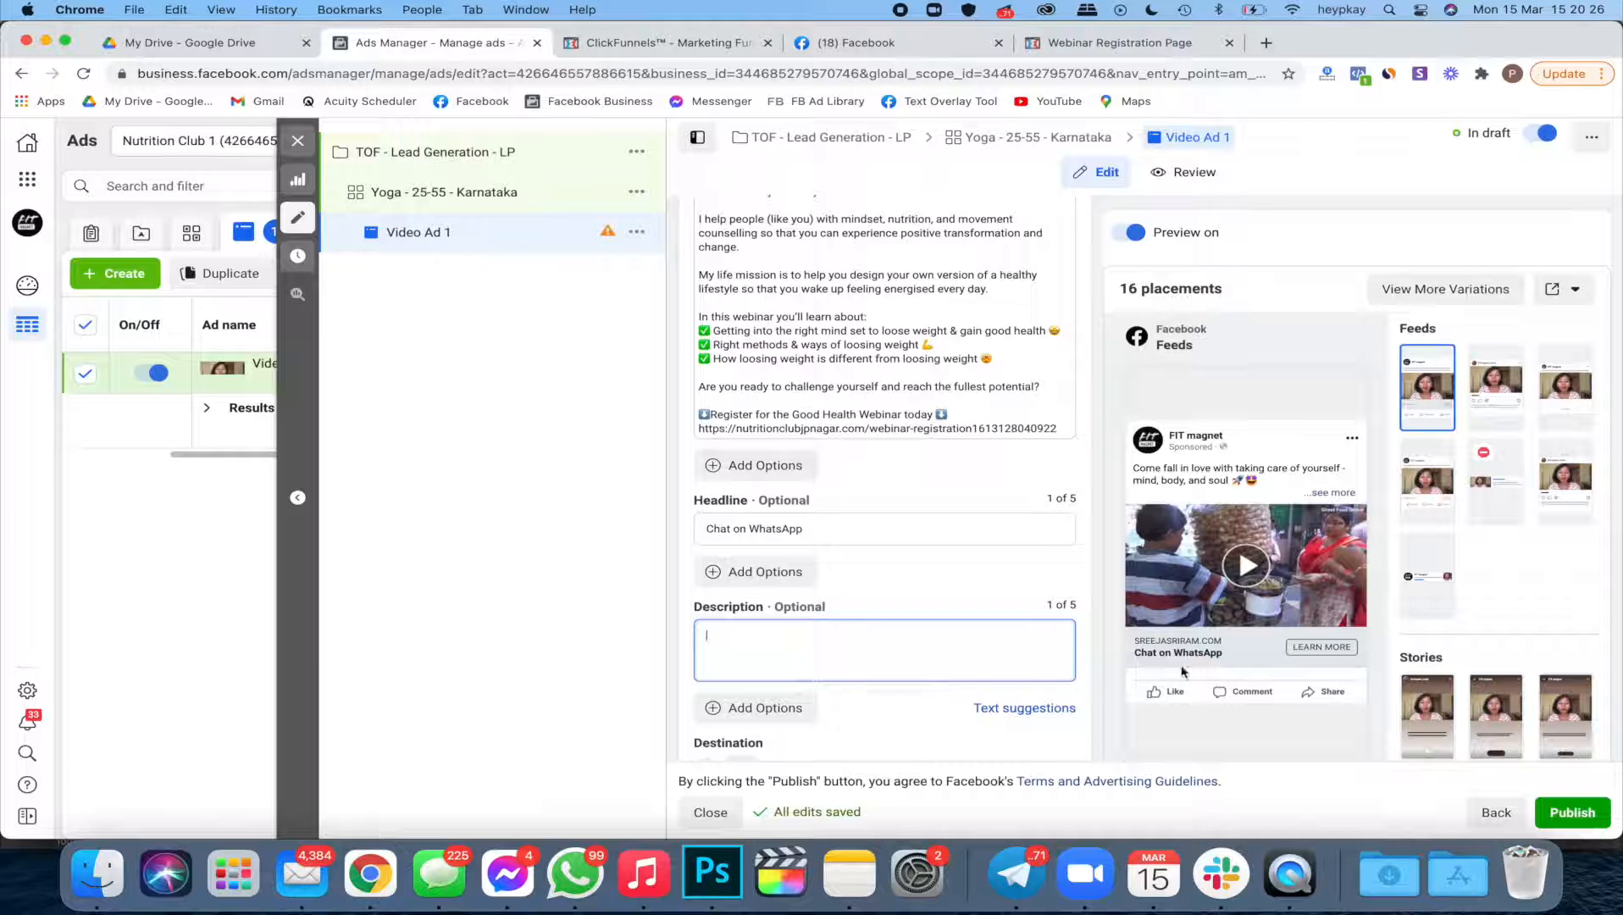
triple_click(814, 531)
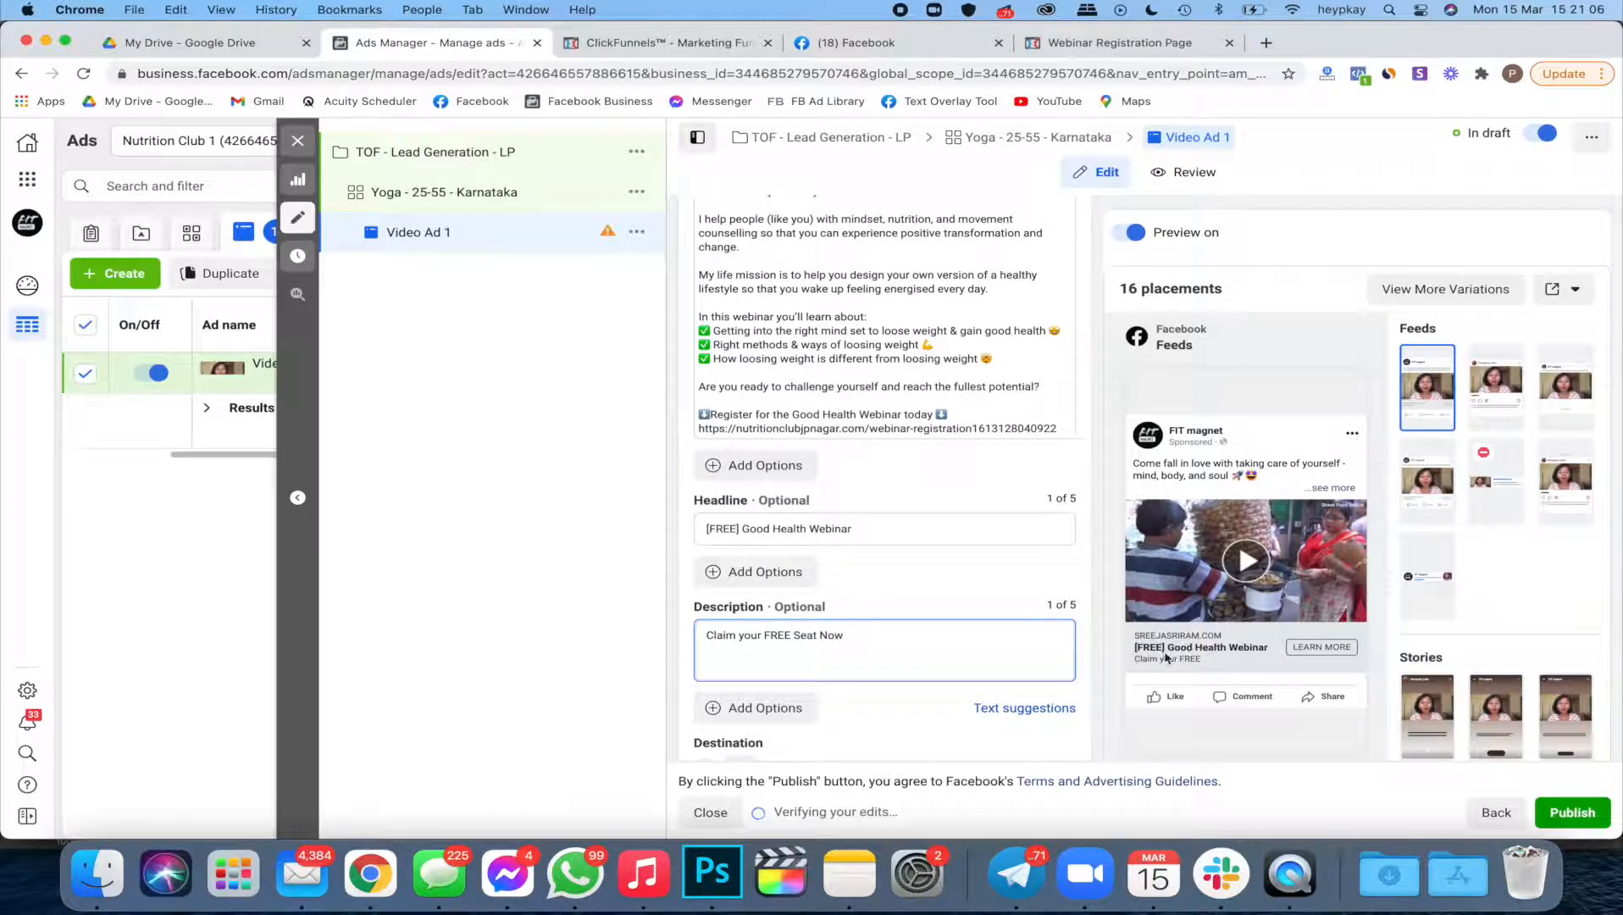
click(1219, 672)
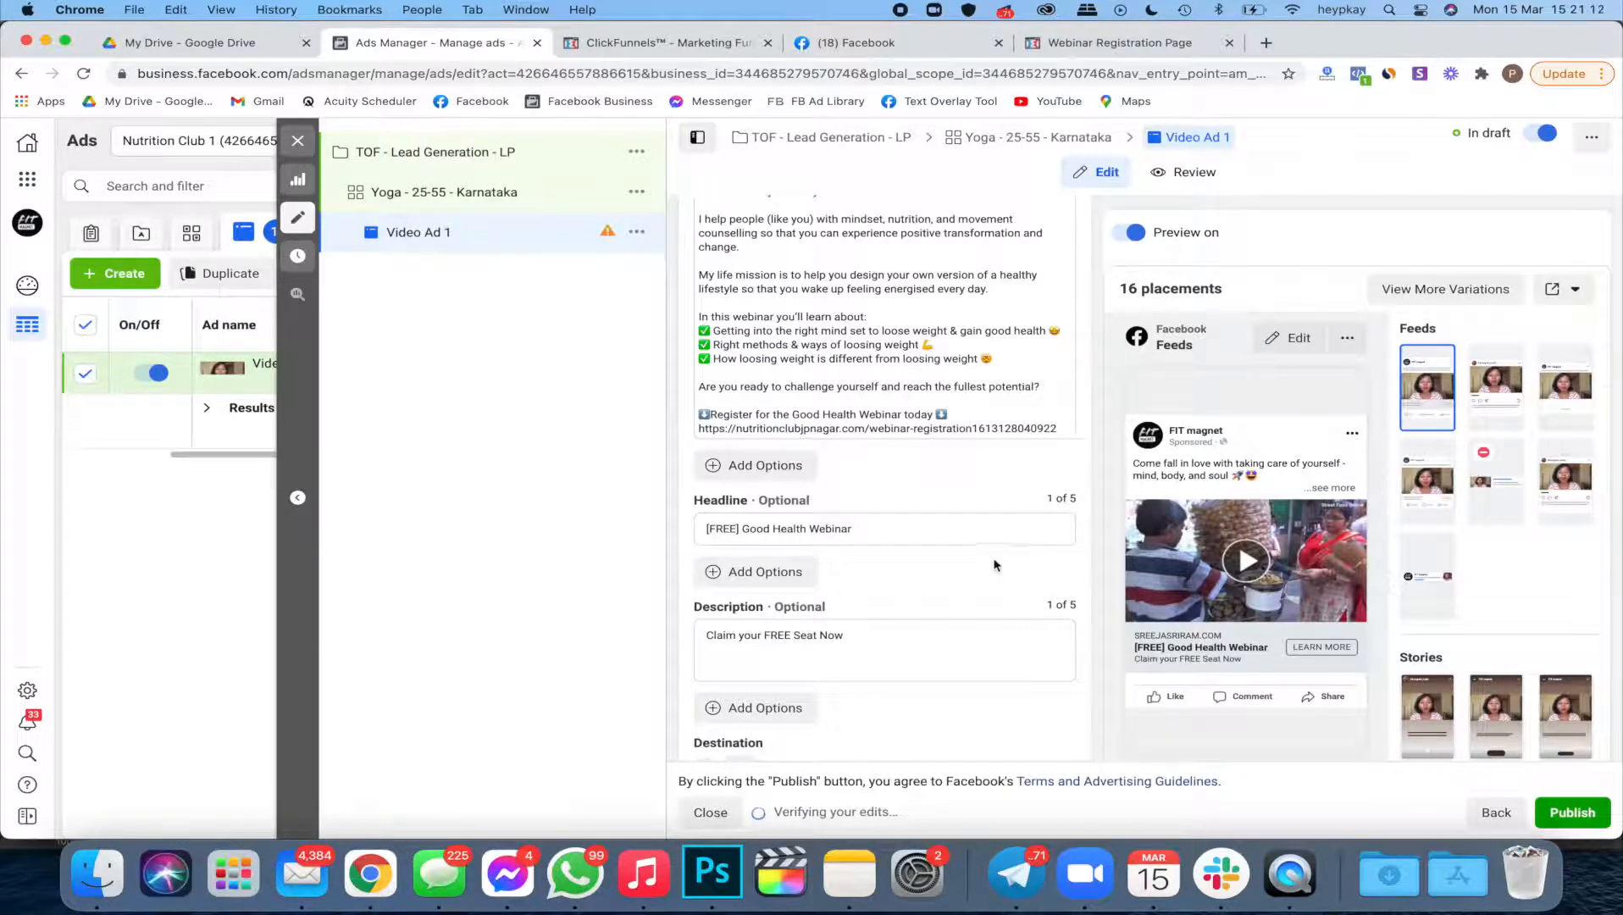
Step: Quickly duplicate the "Yoga - 25-55 - Karnataka" ad set within the campaign
scroll(963, 567, down, 10)
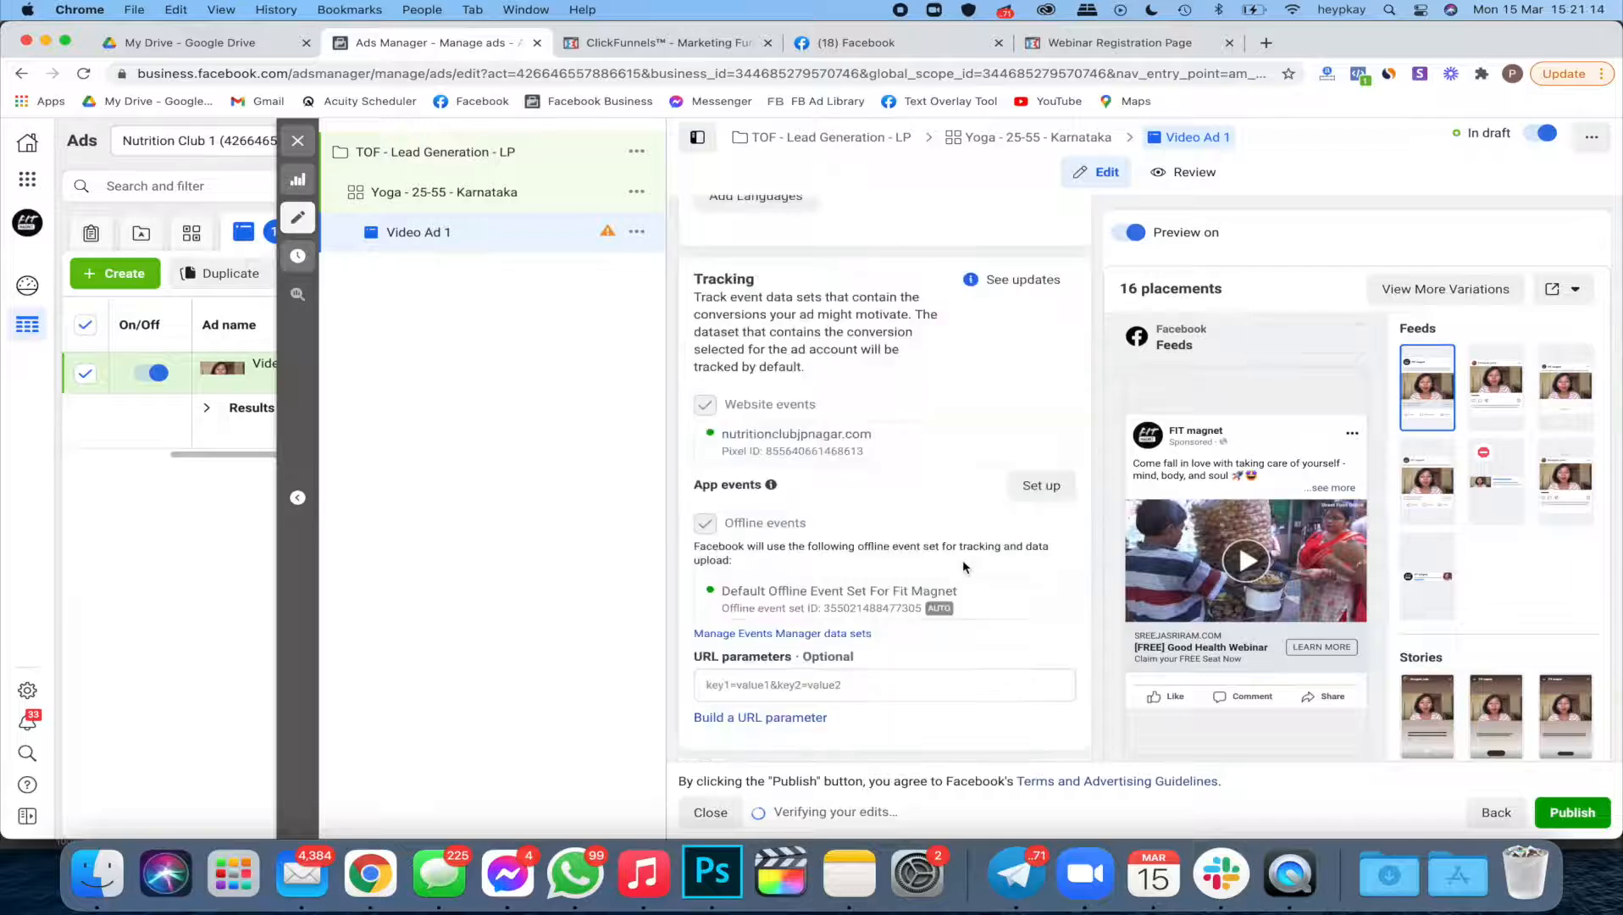
scroll(963, 567, up, 20)
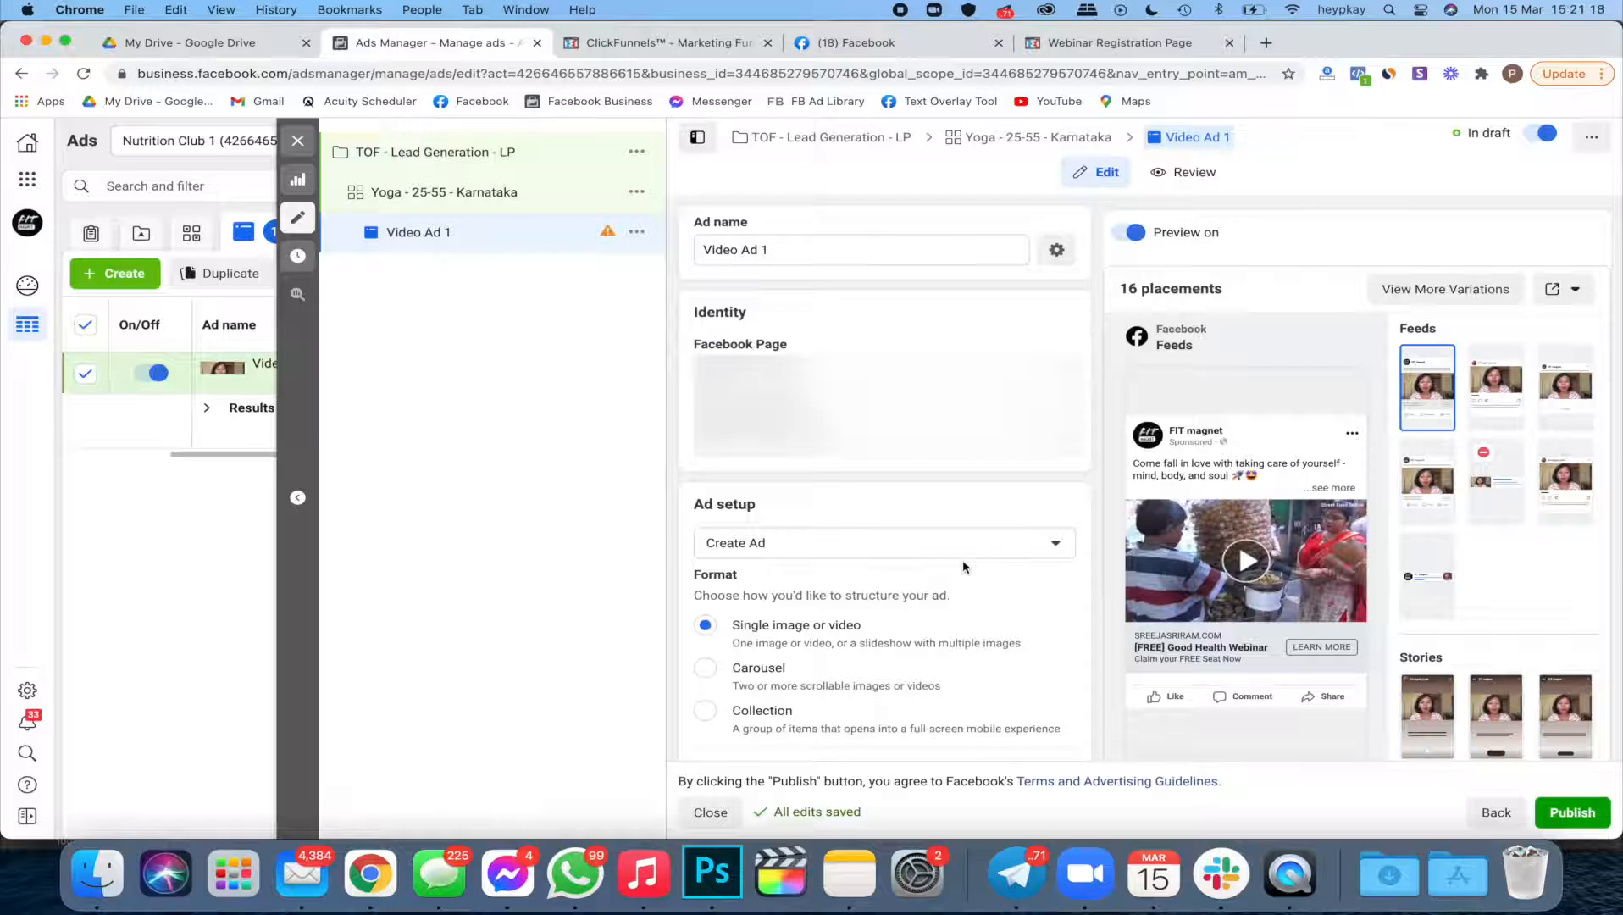
click(535, 196)
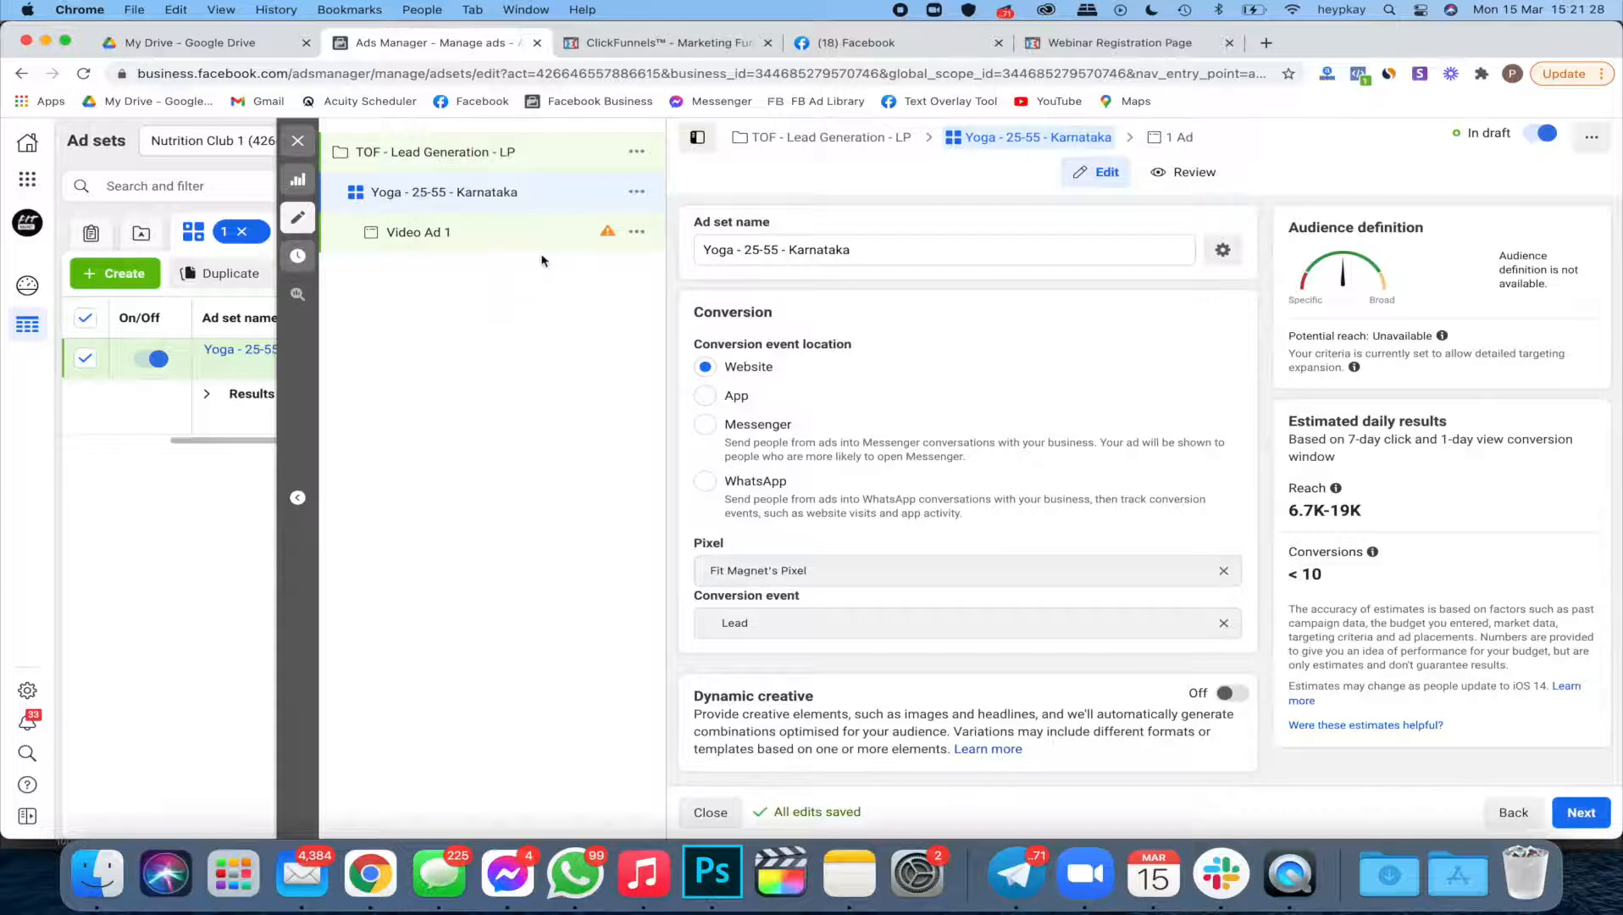
click(635, 194)
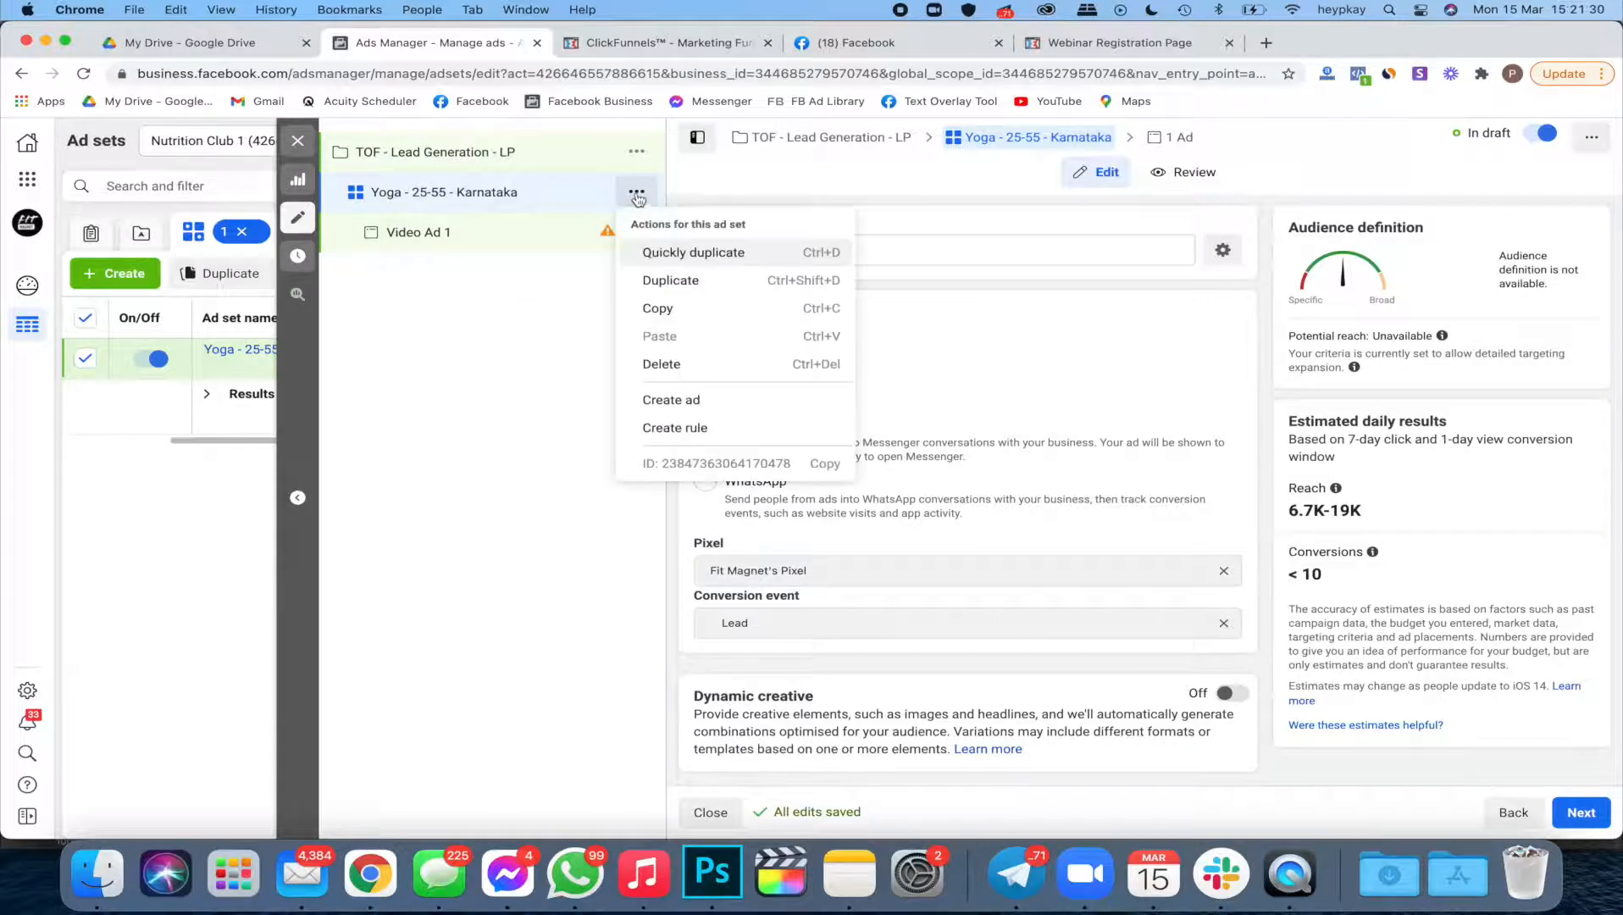
click(651, 253)
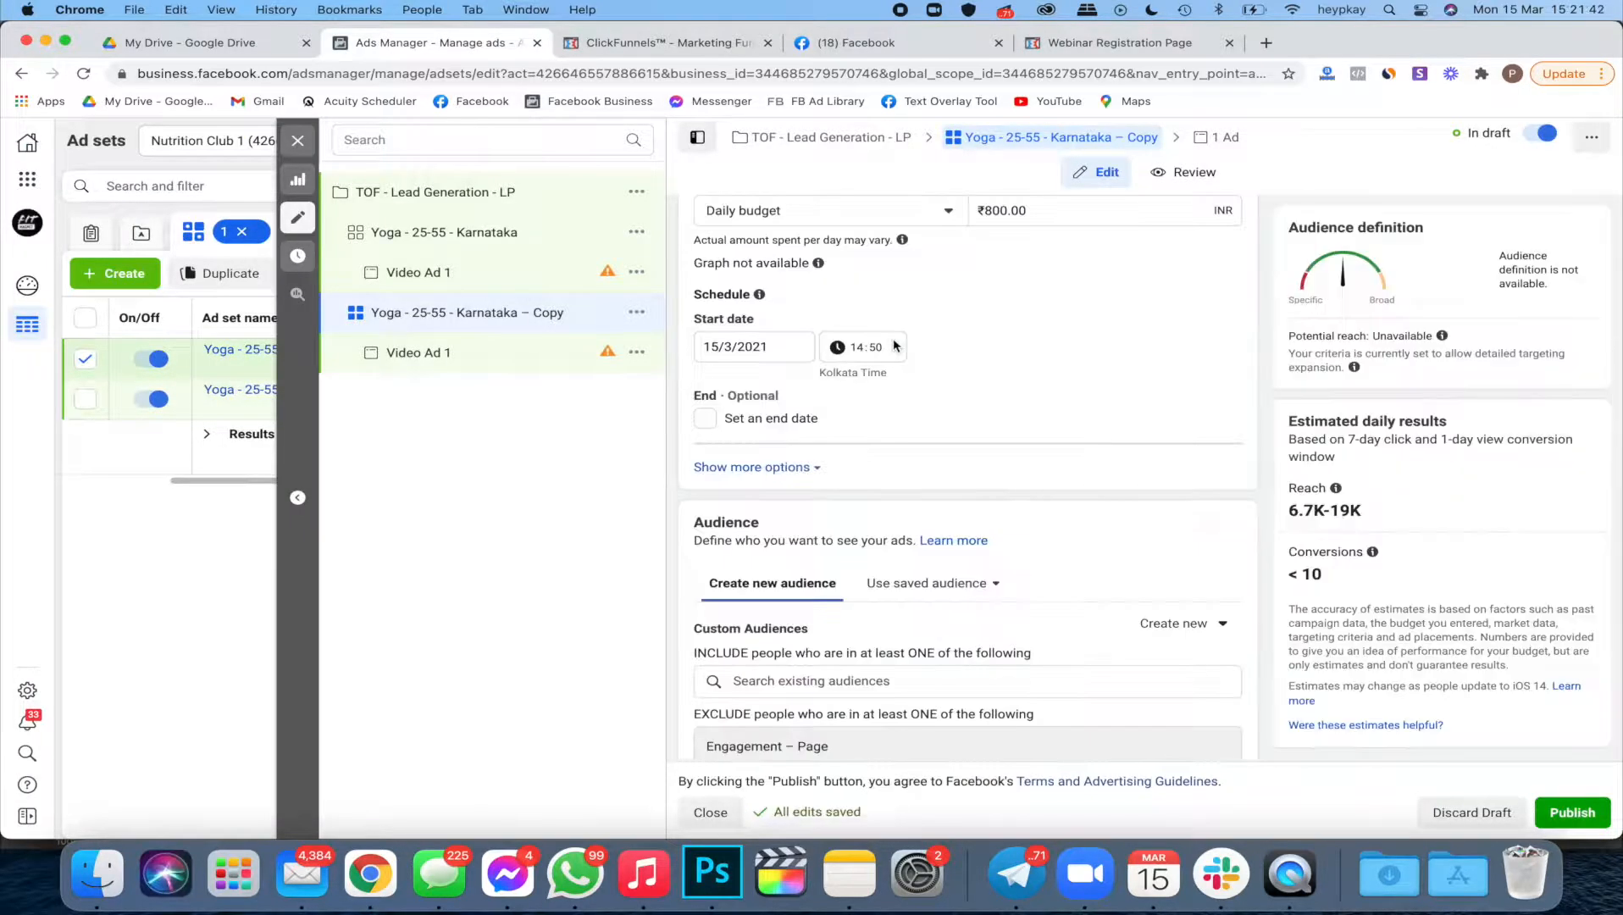
Step: Open the detailed targeting interest search in the copied Yoga ad set
scroll(894, 345, down, 6)
scroll(870, 499, down, 3)
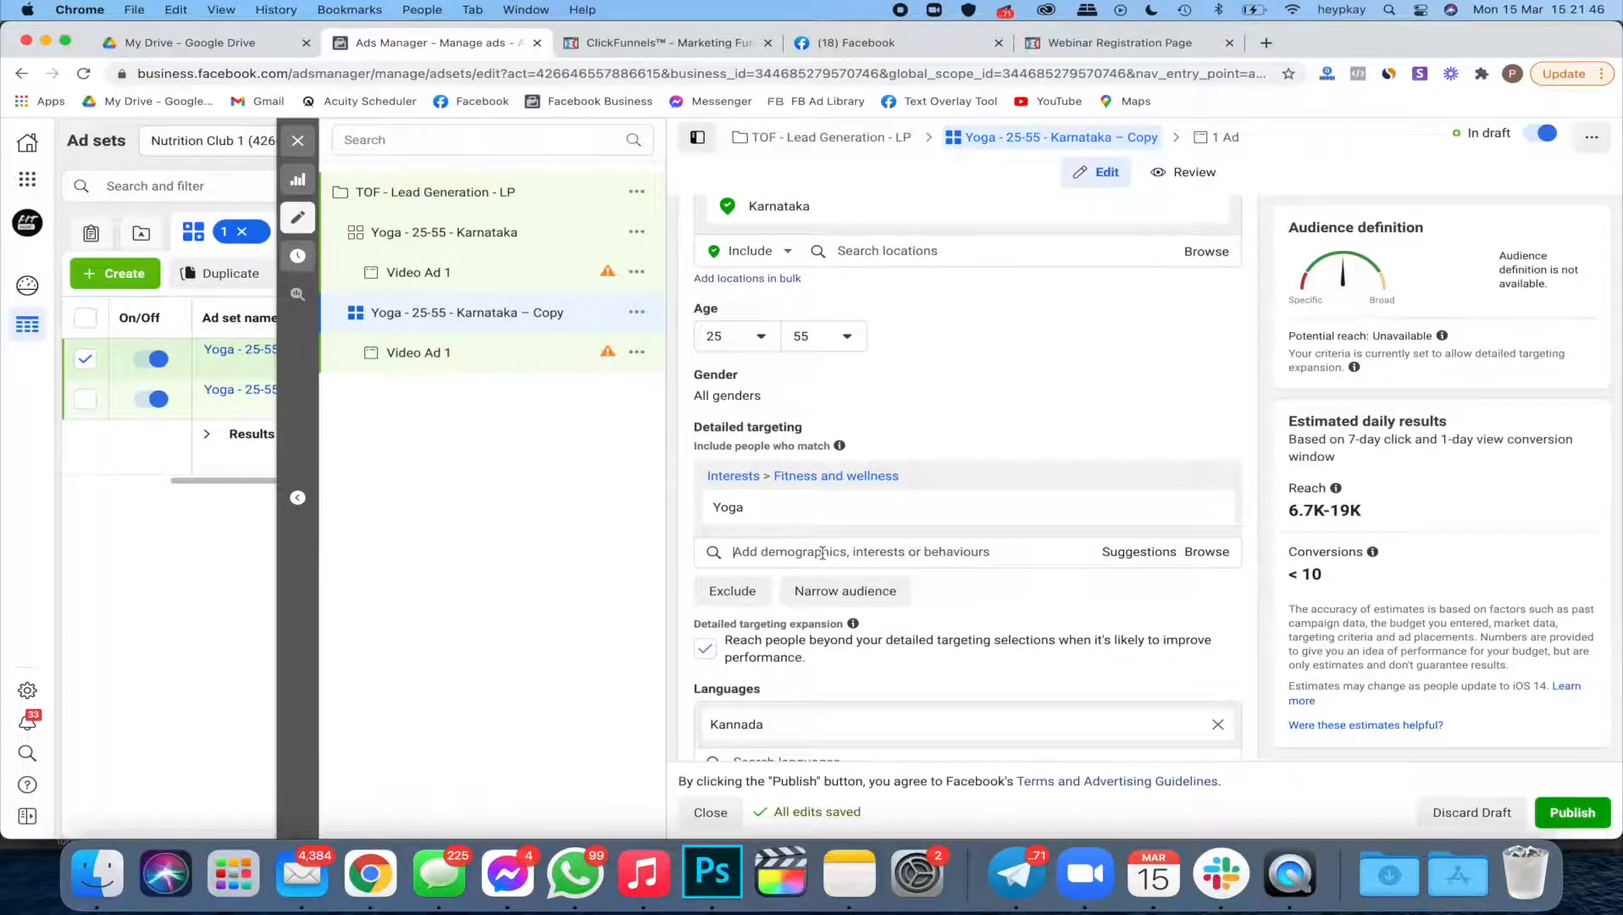
click(821, 553)
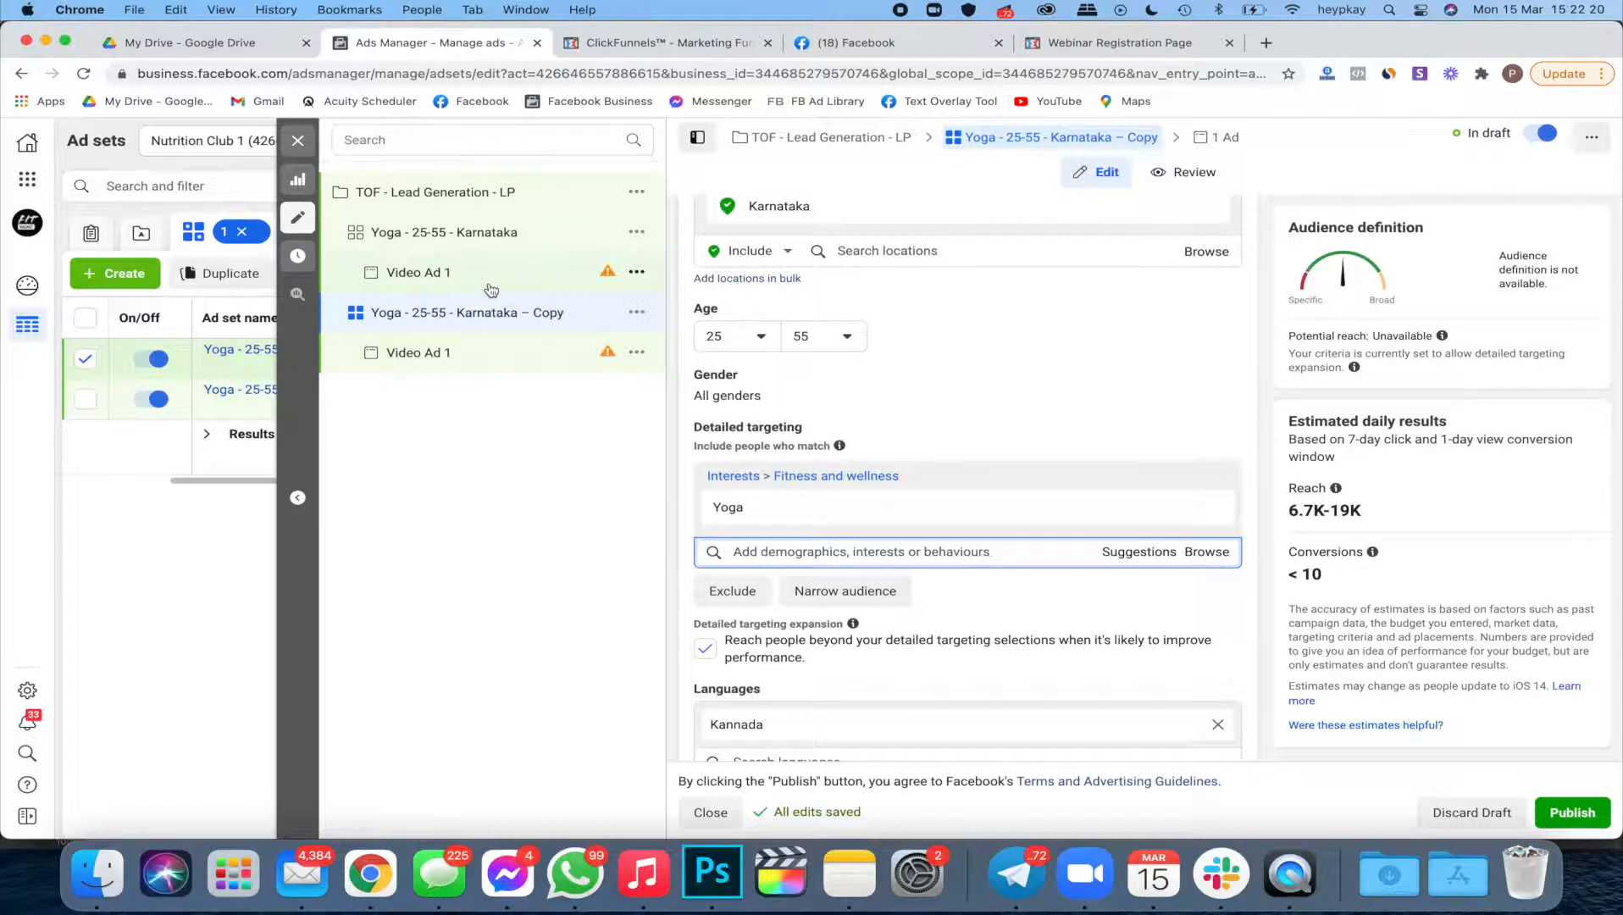
Step: Review the campaign budget optimisation setting of the campaign and the budget and schedule of the original Yoga ad set
click(504, 197)
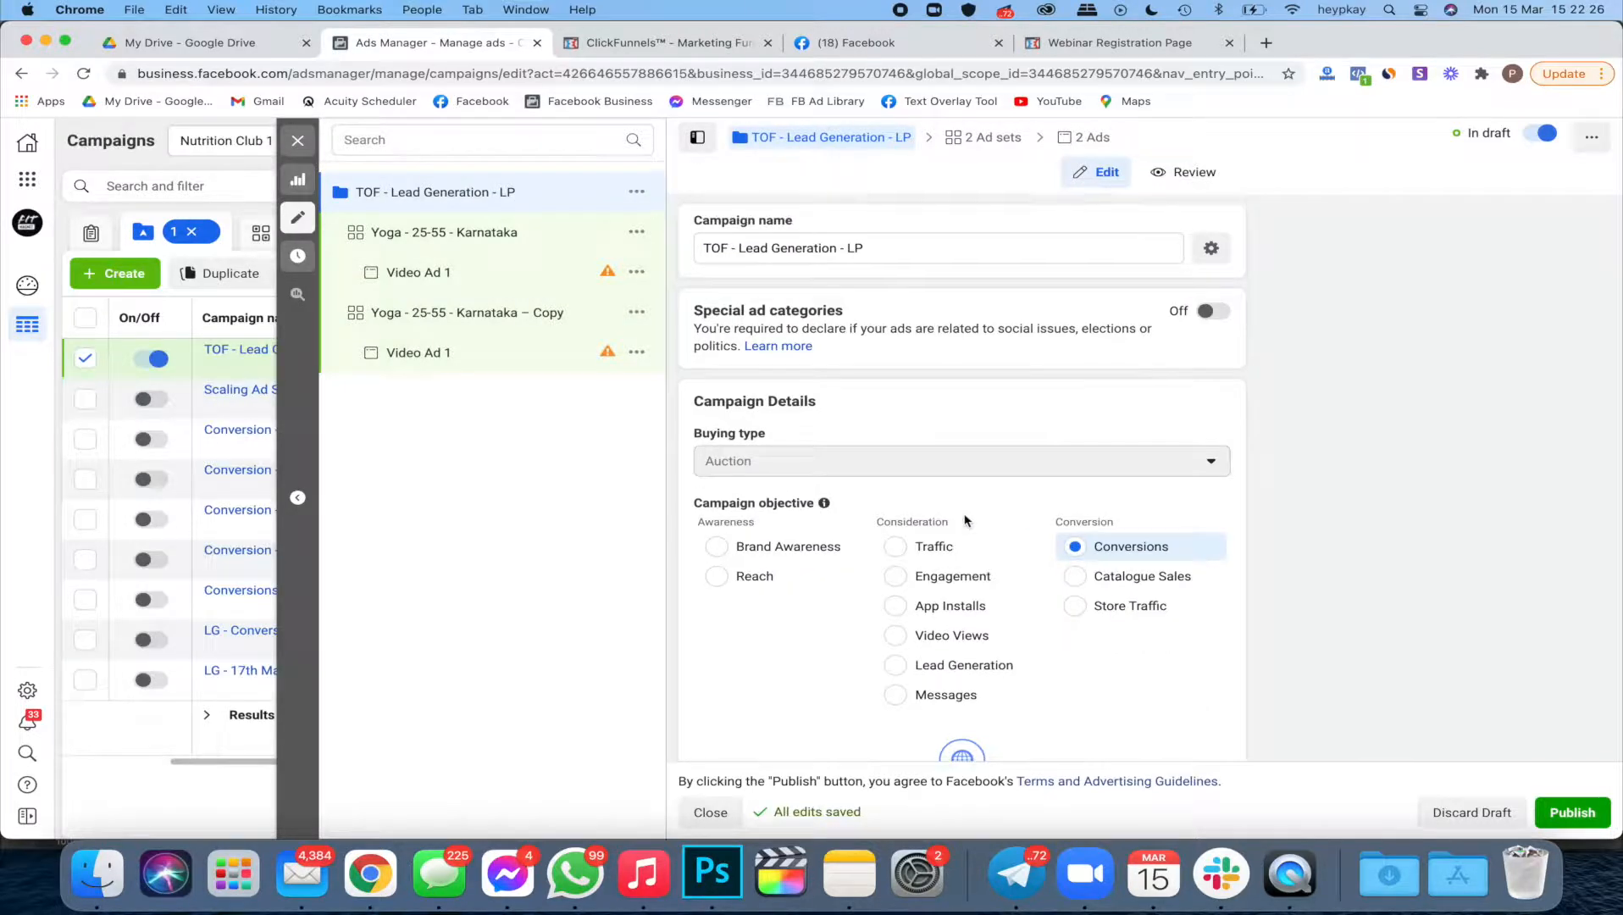
scroll(964, 520, down, 7)
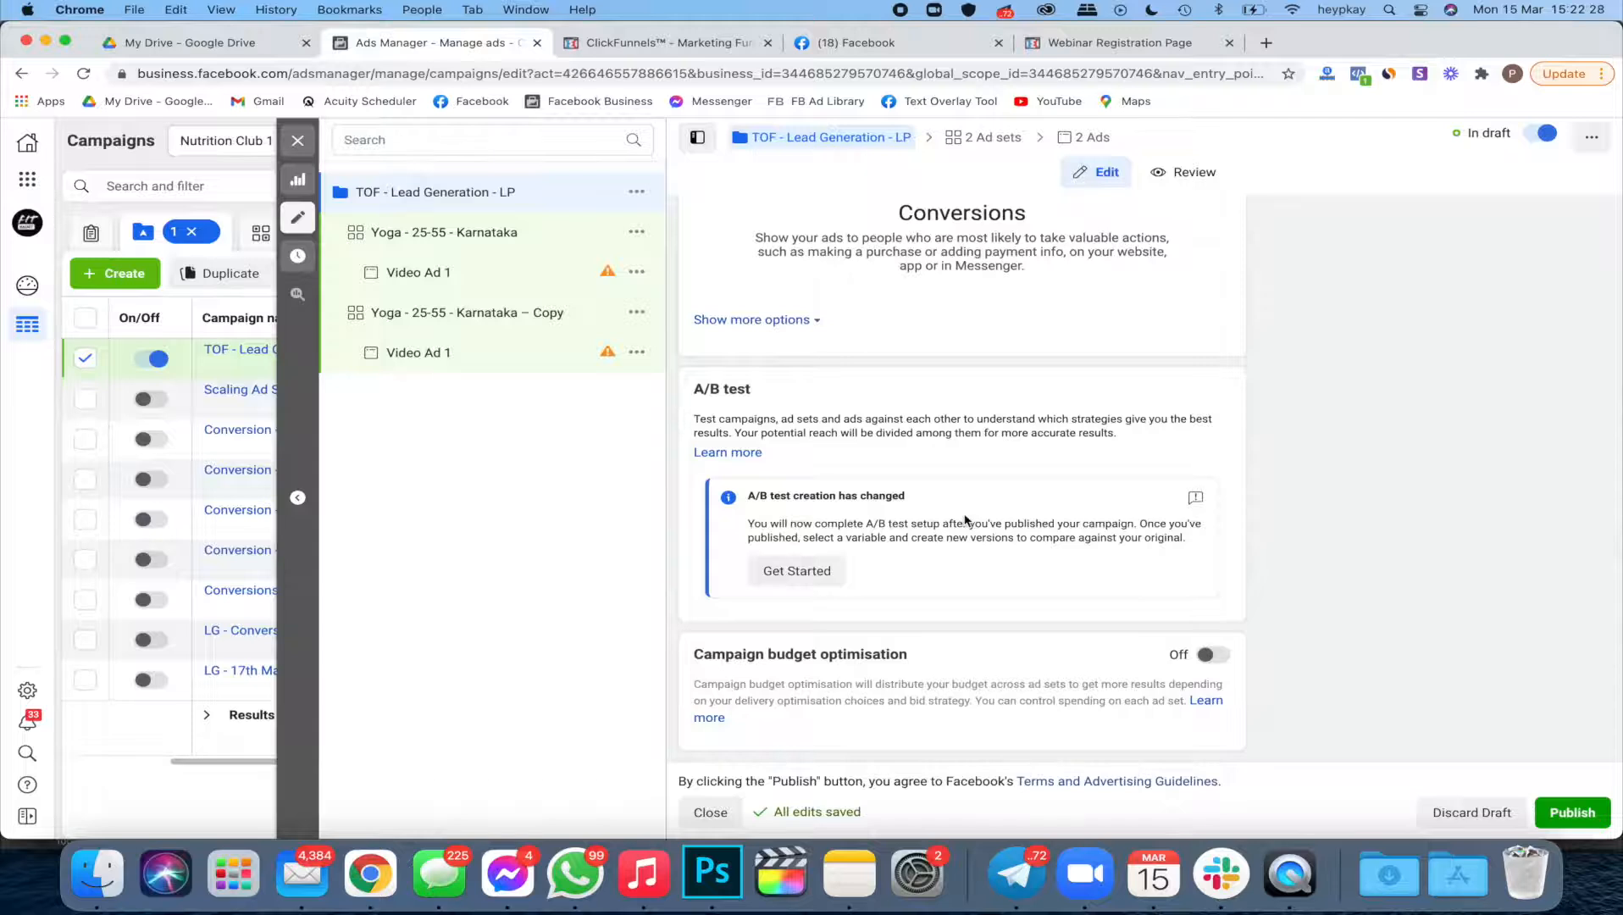
drag(695, 655, 886, 654)
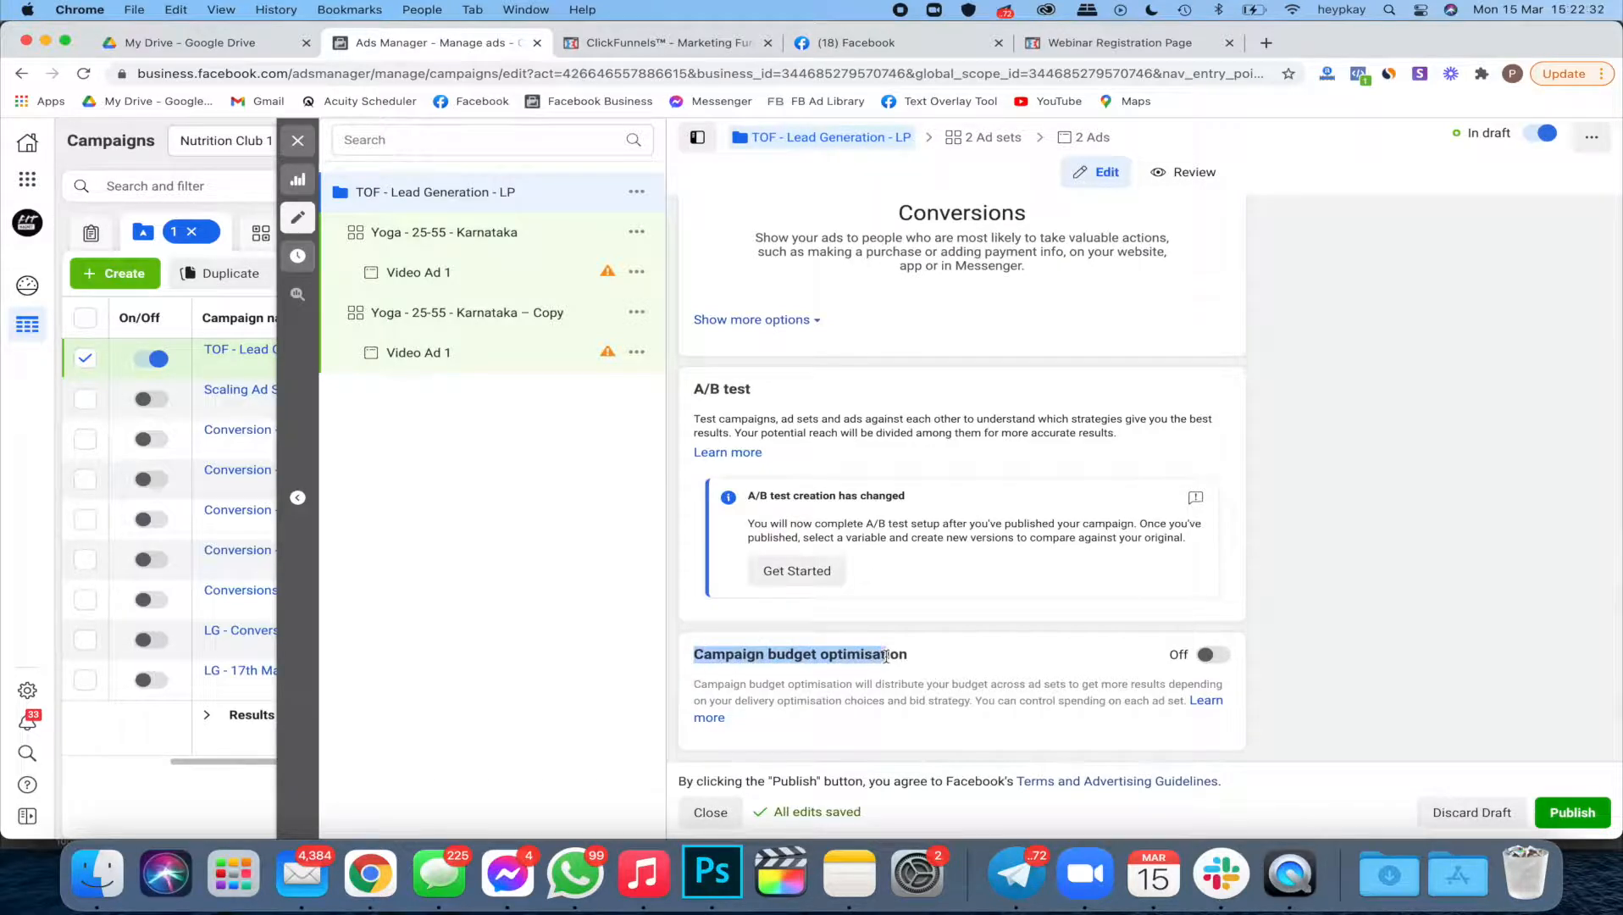
click(886, 655)
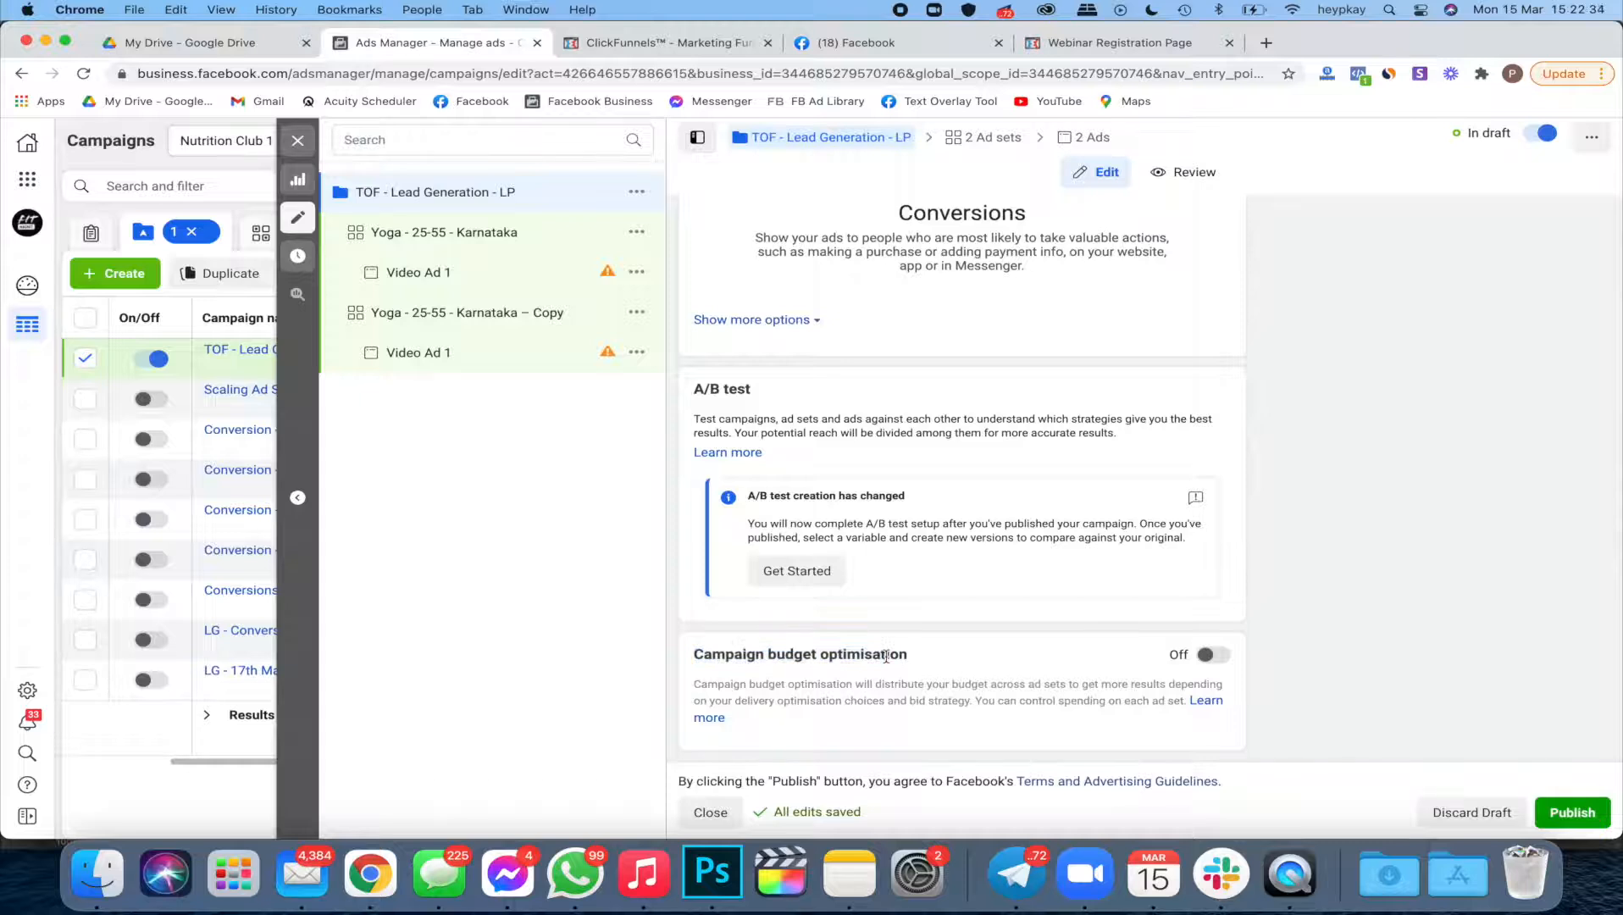
click(536, 229)
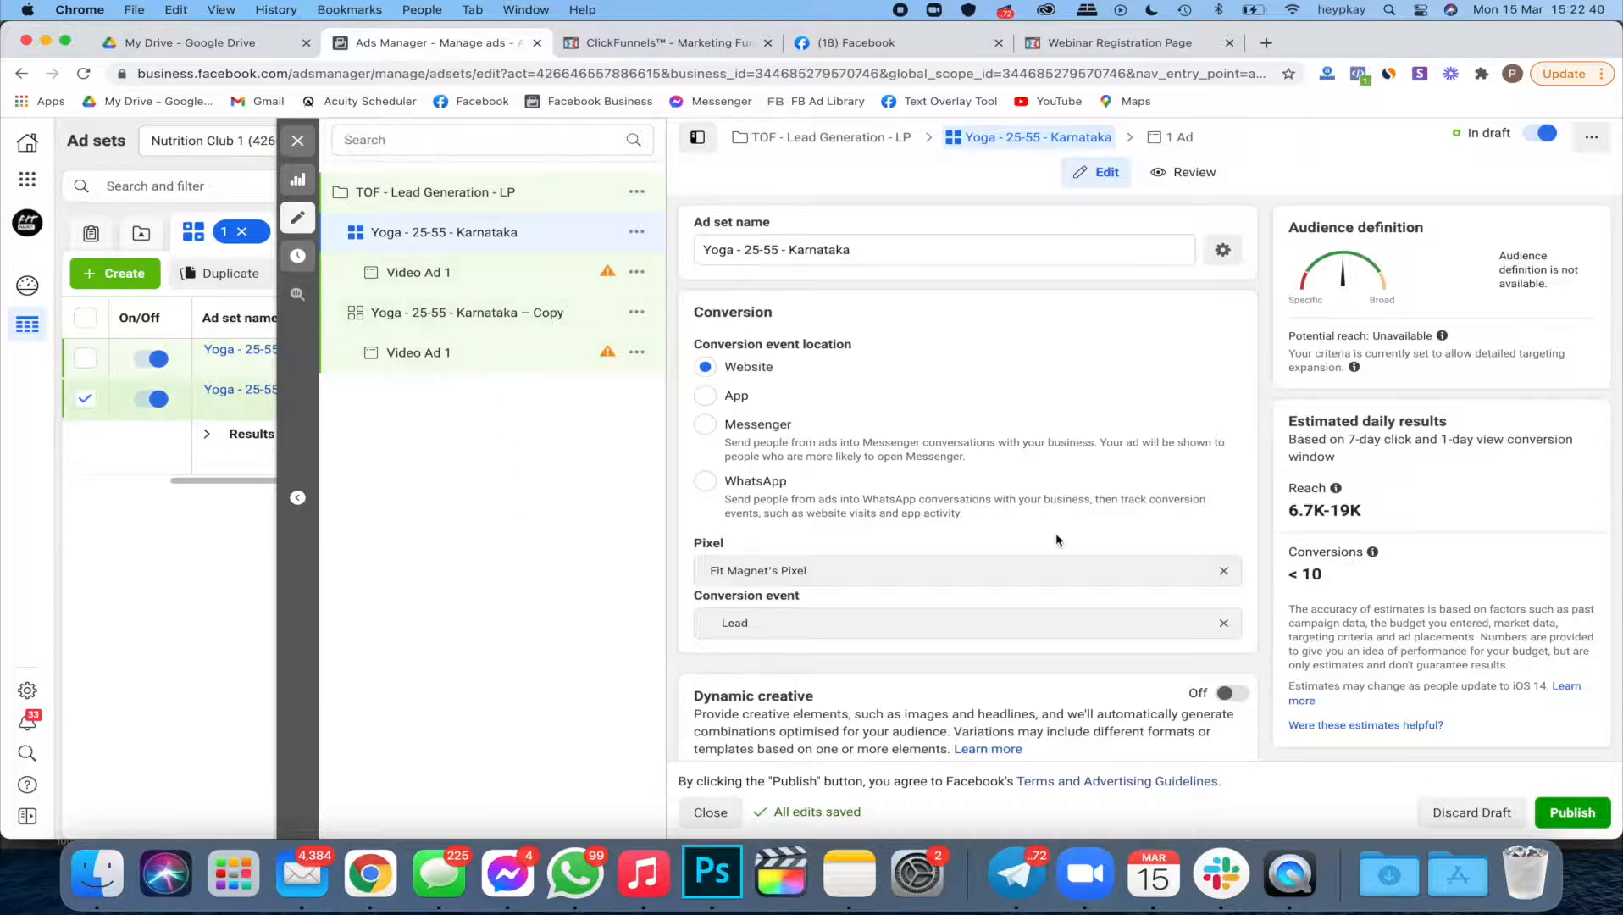
scroll(1051, 526, down, 6)
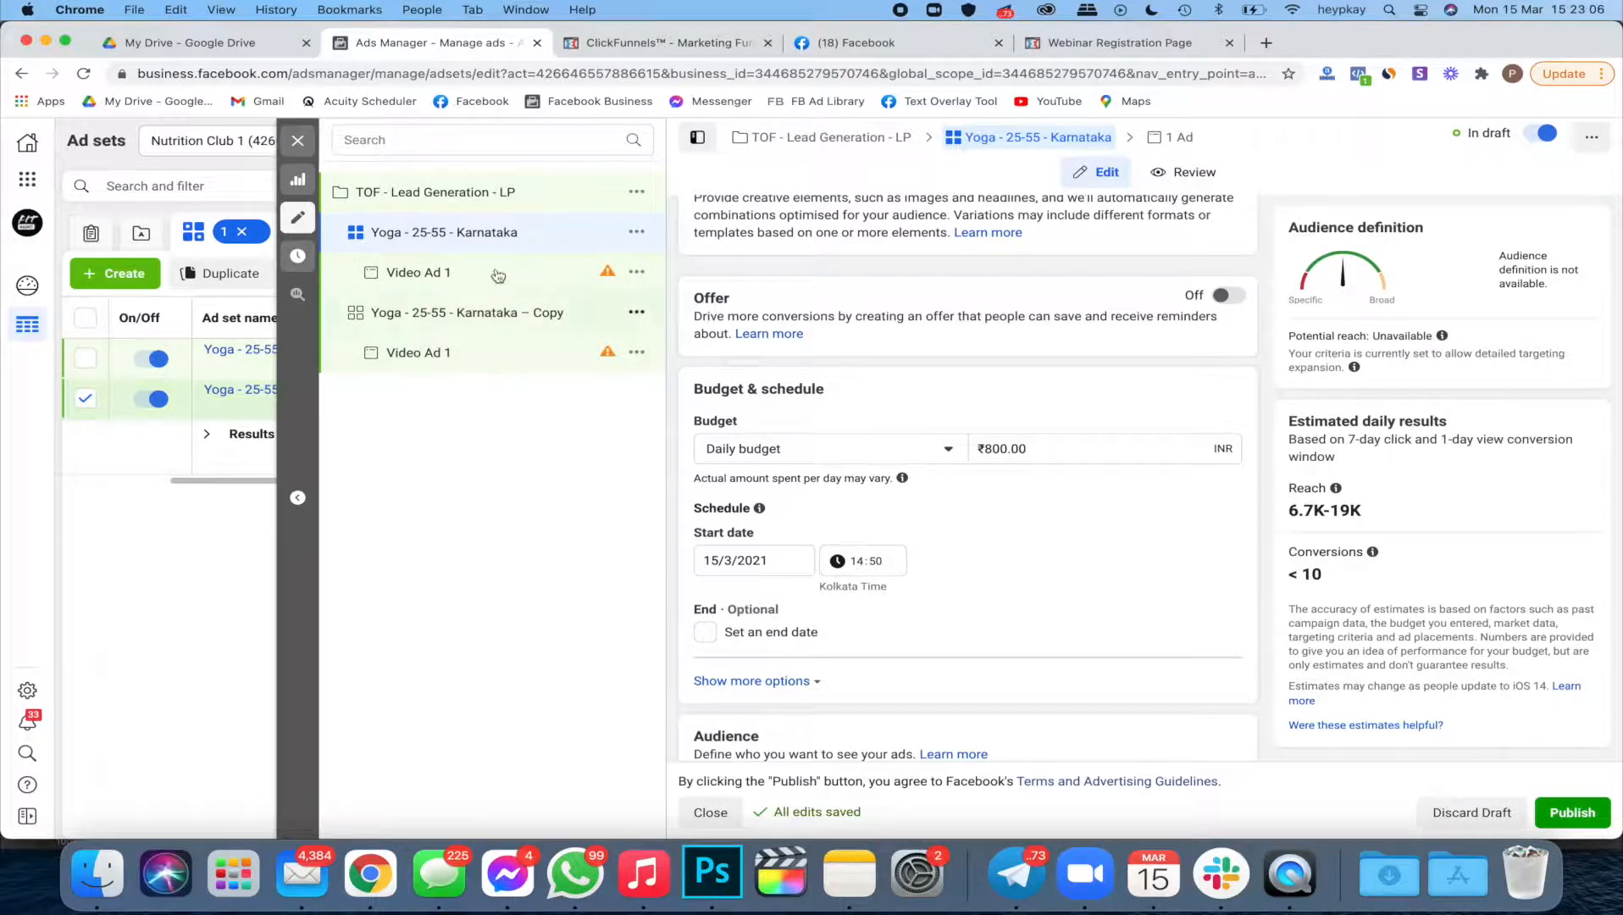
Step: Turn on campaign budget optimisation for "TOF - Lead Generation - LP" and set the daily campaign budget to ₹800
click(521, 201)
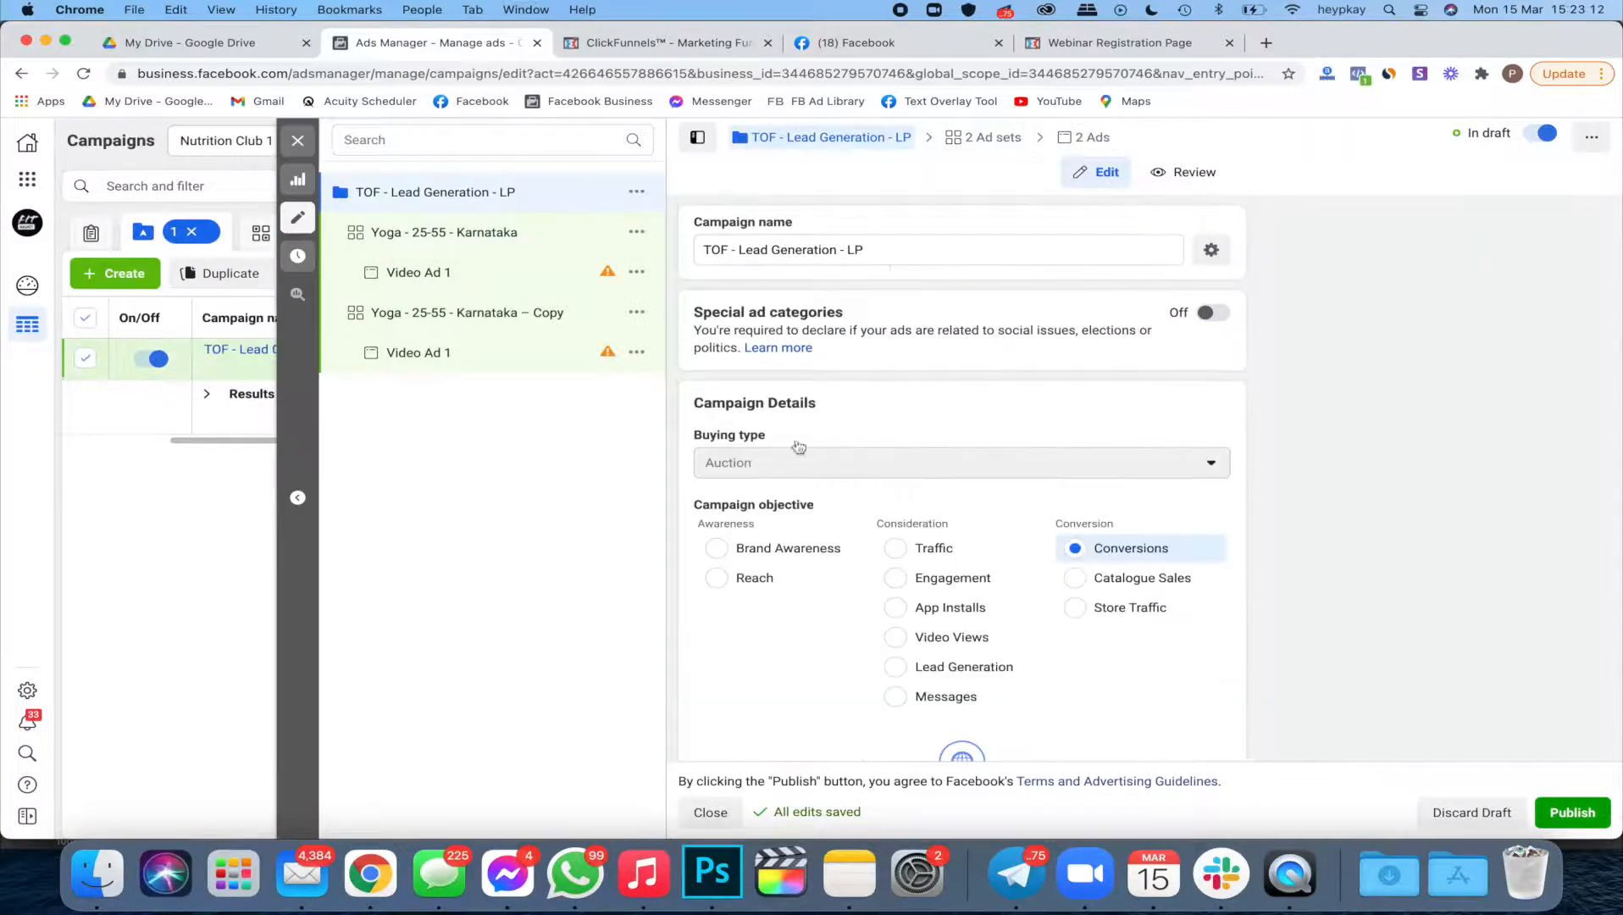
scroll(818, 450, down, 10)
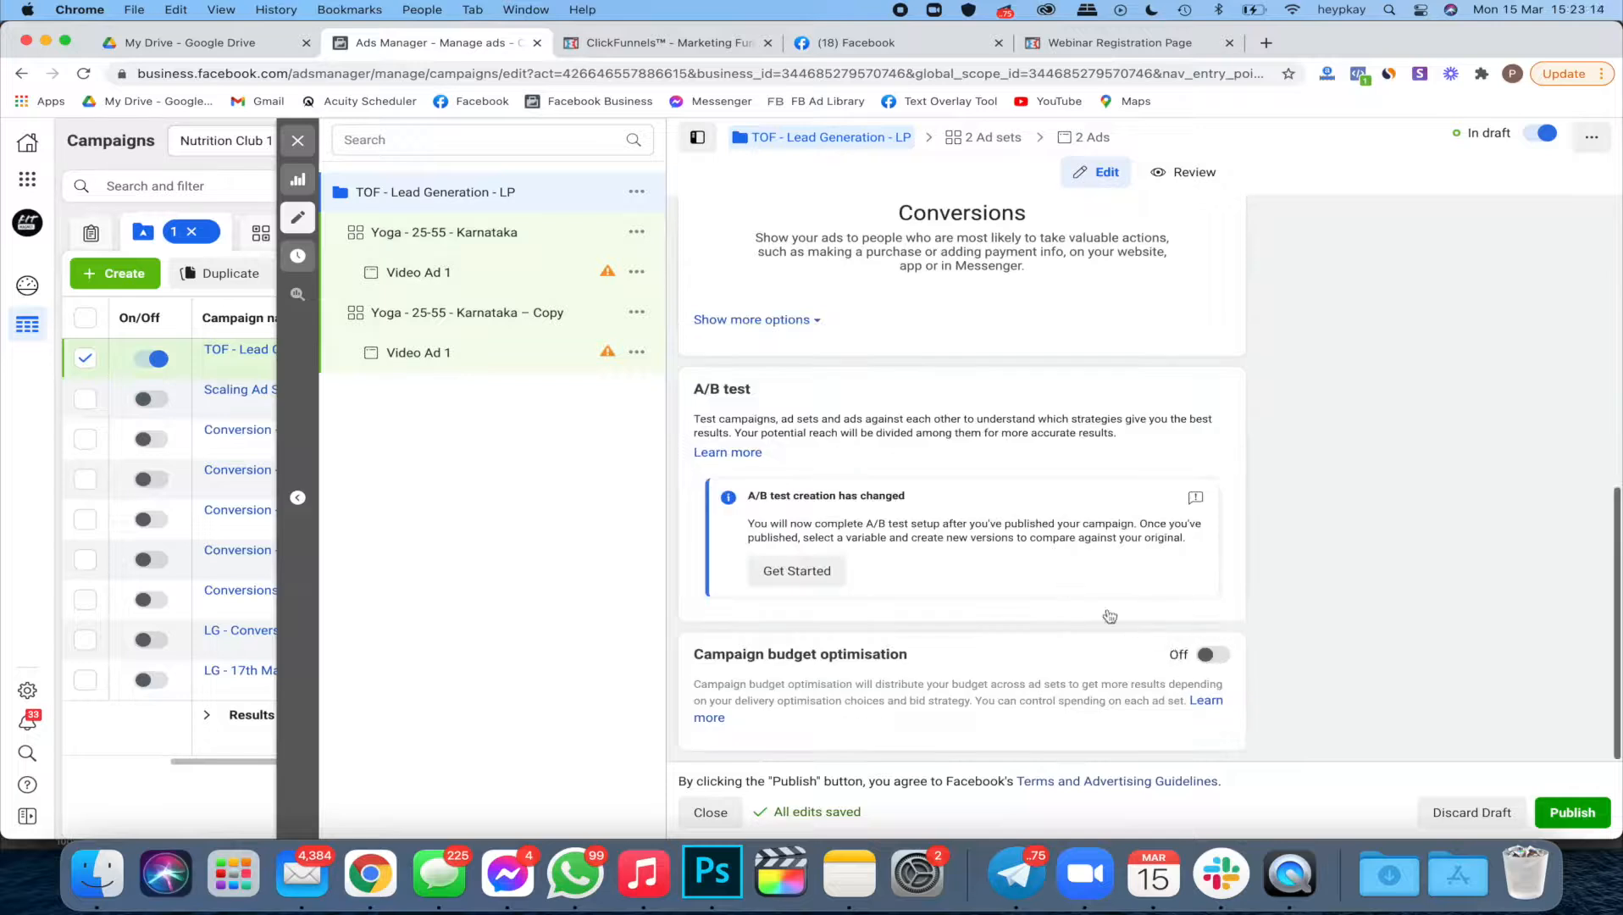
click(1213, 654)
scroll(1165, 675, down, 3)
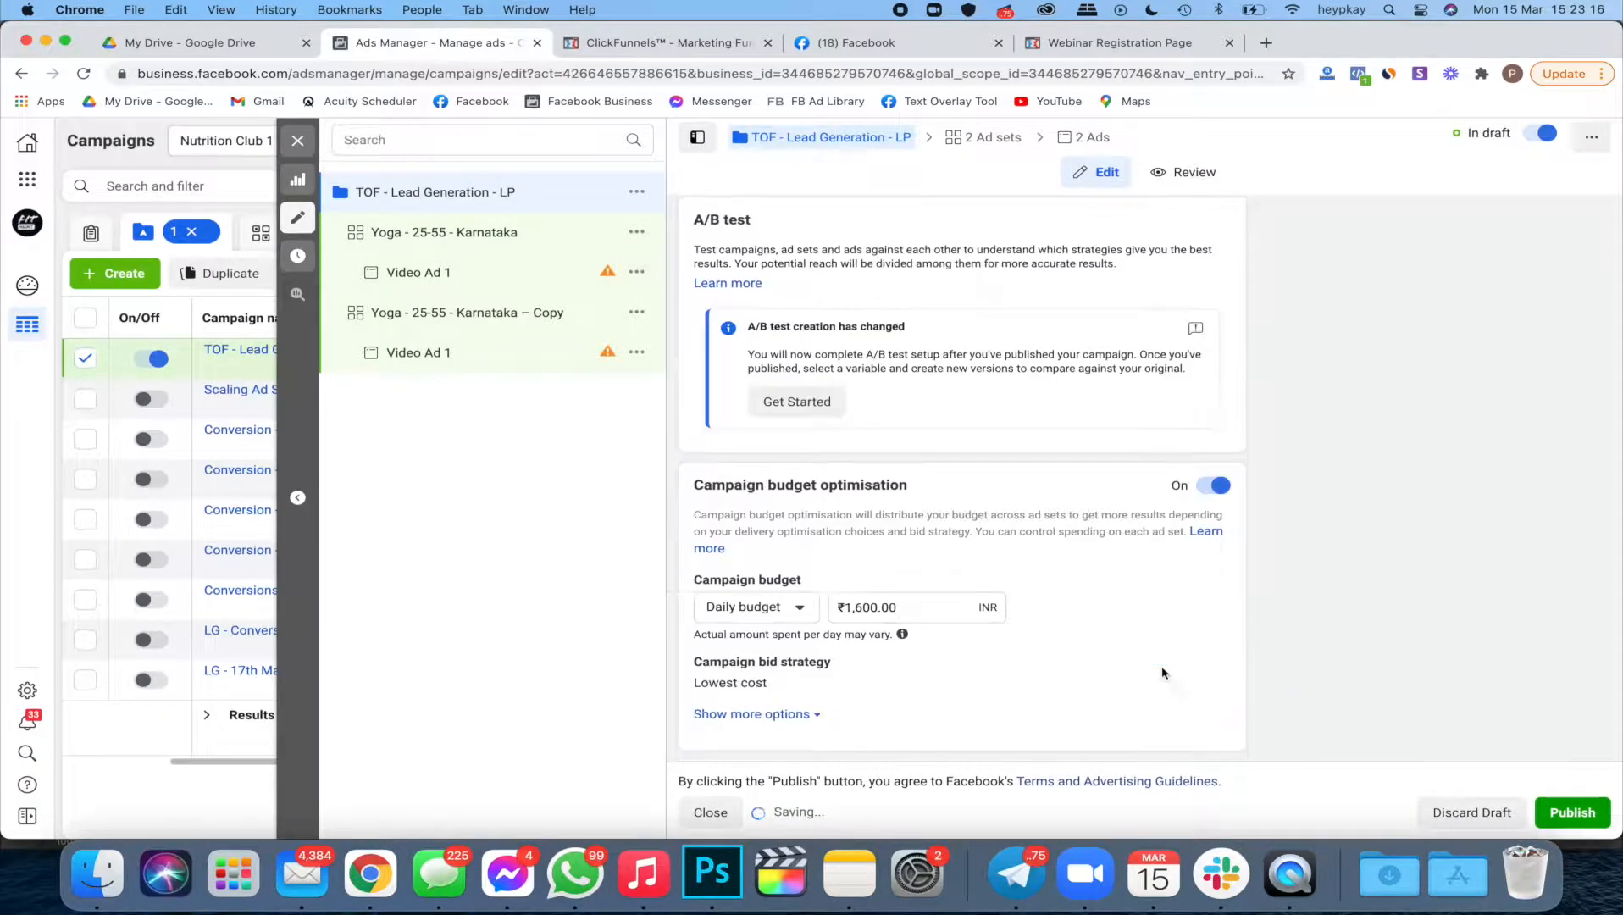
click(908, 607)
text(800)
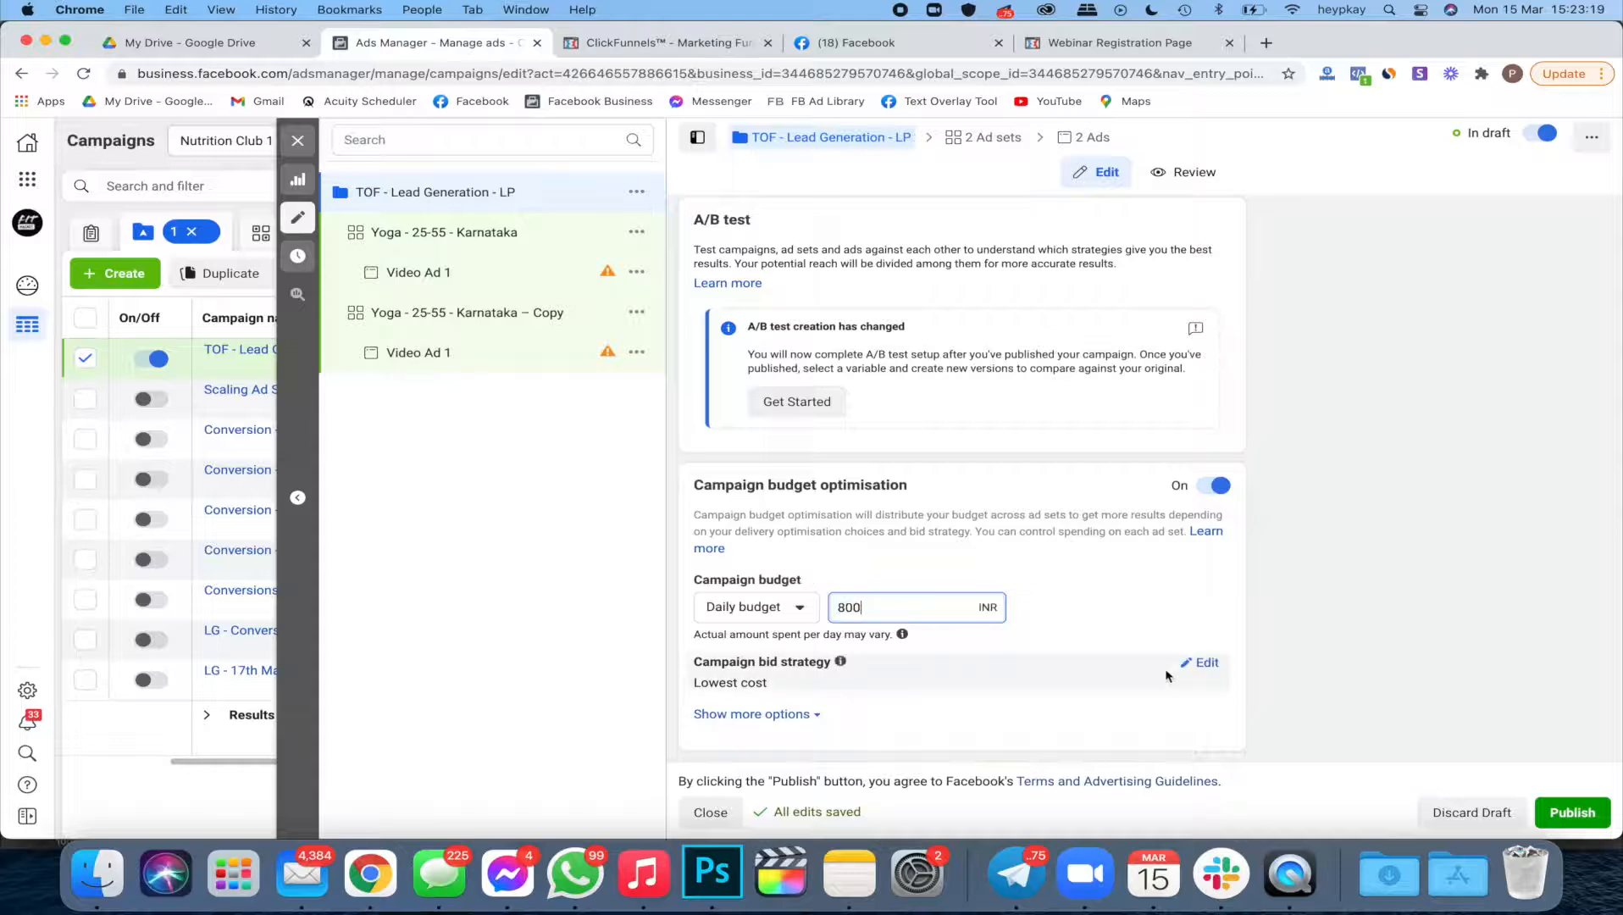
click(1268, 663)
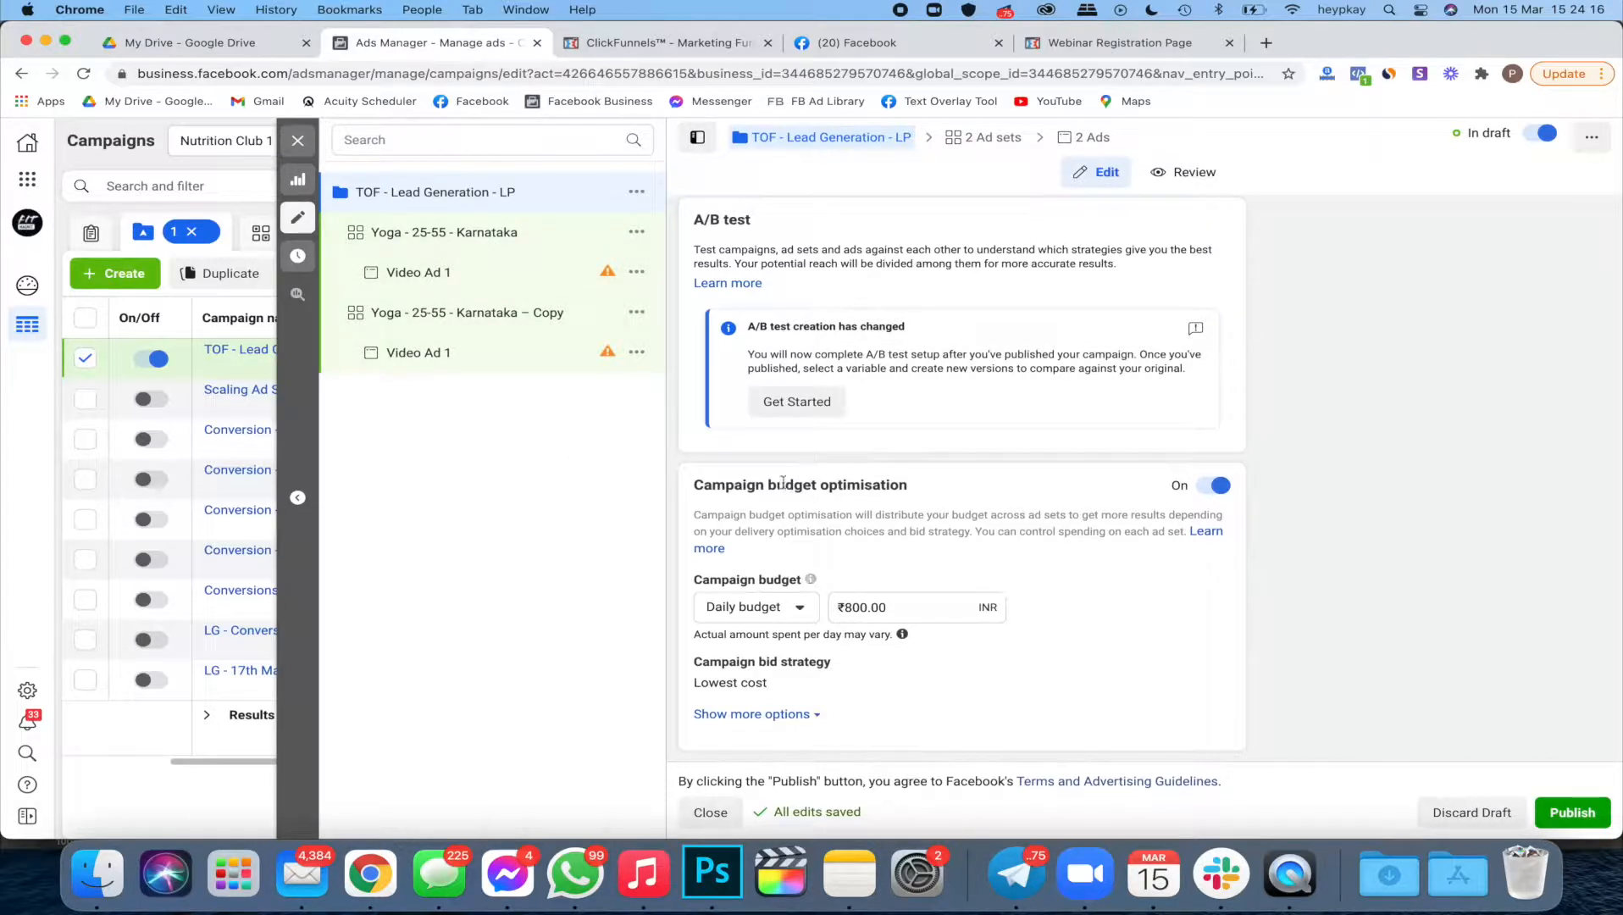
Step: Publish the "TOF - Lead Generation - LP" campaign with both ad sets and their video ads
drag(746, 488, 906, 484)
click(862, 480)
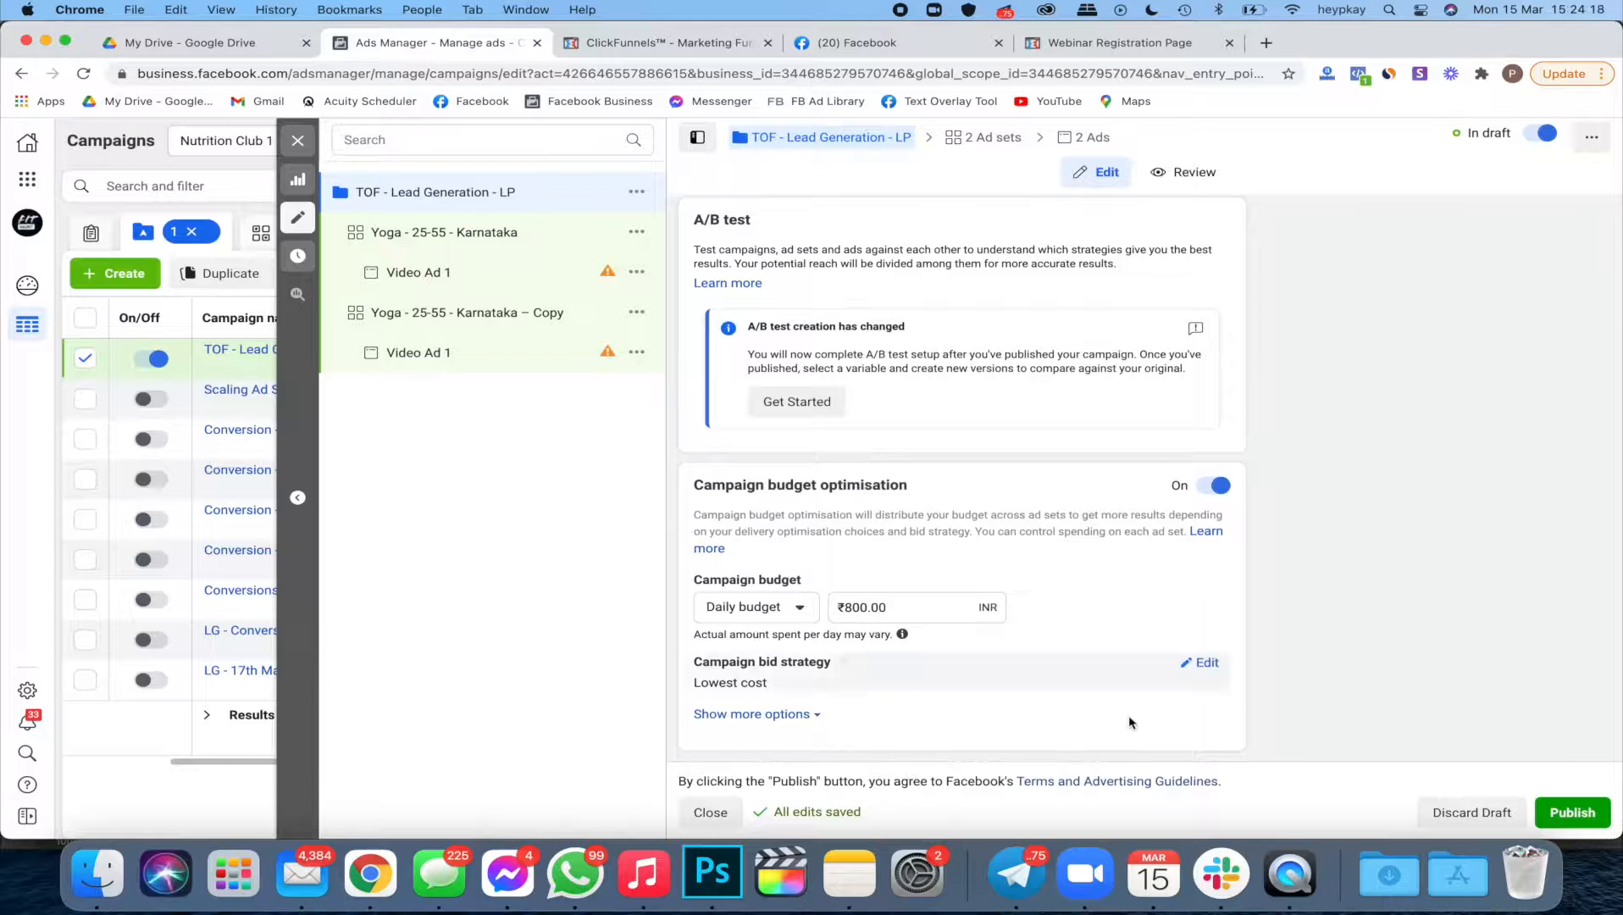
click(1585, 818)
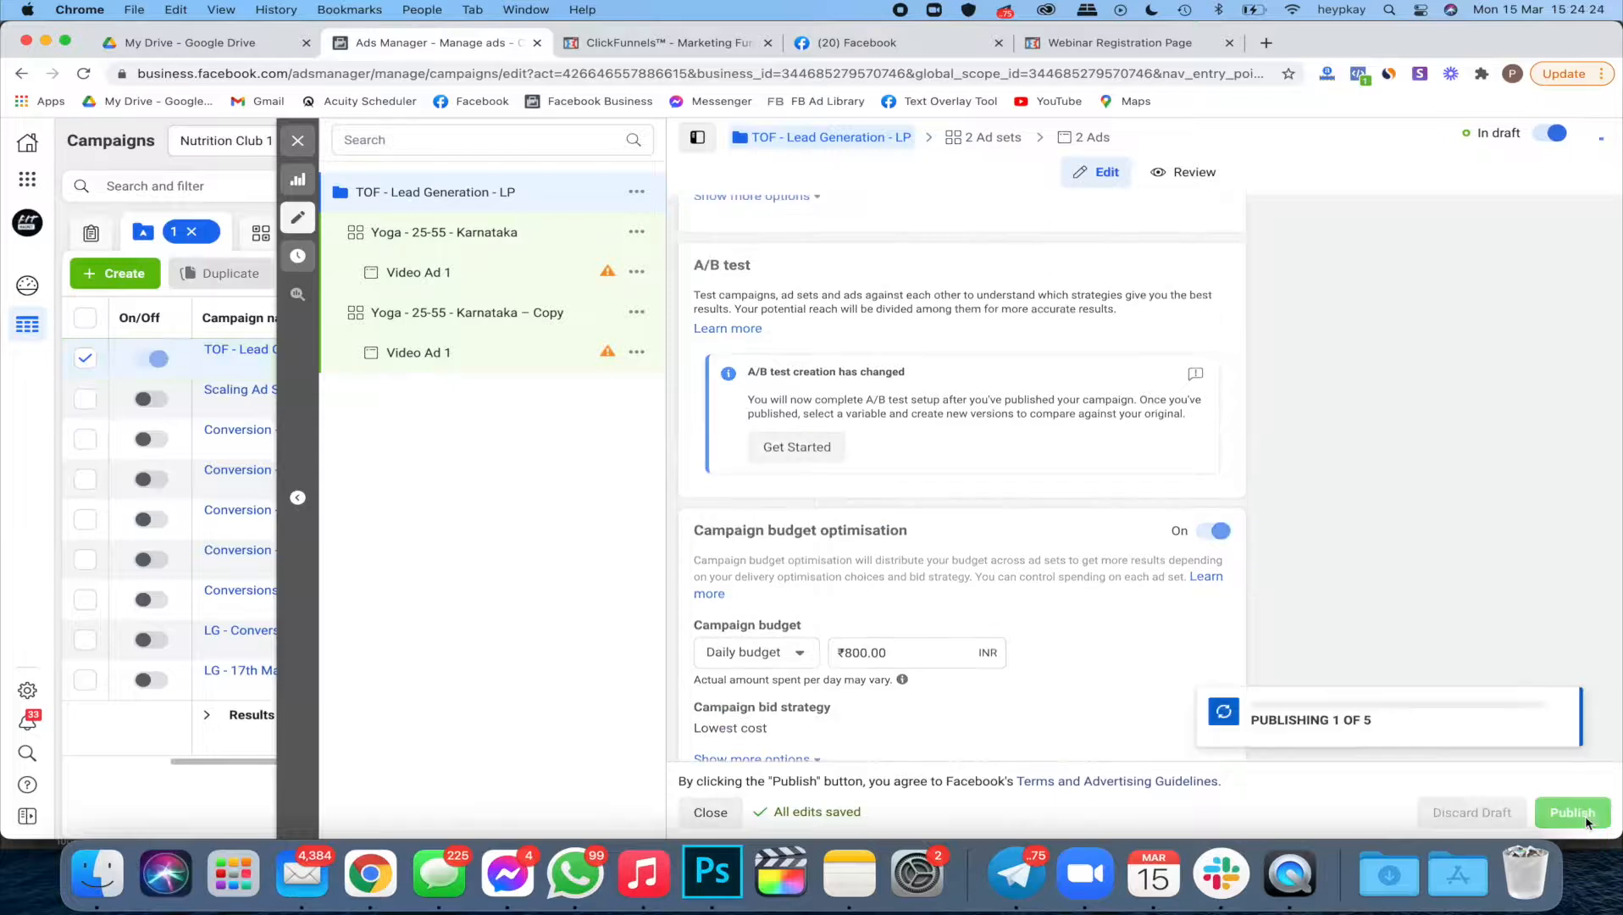